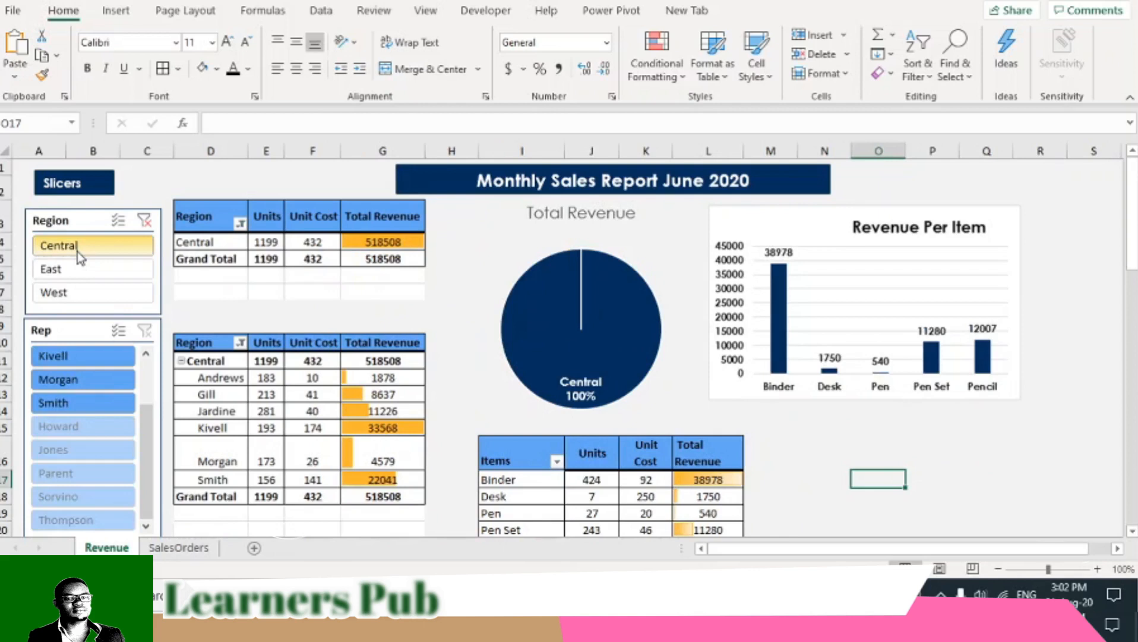
# - Filter the finished Monthly Sales Report dashboard by the East region and by the West region in turn
pyautogui.click(77, 272)
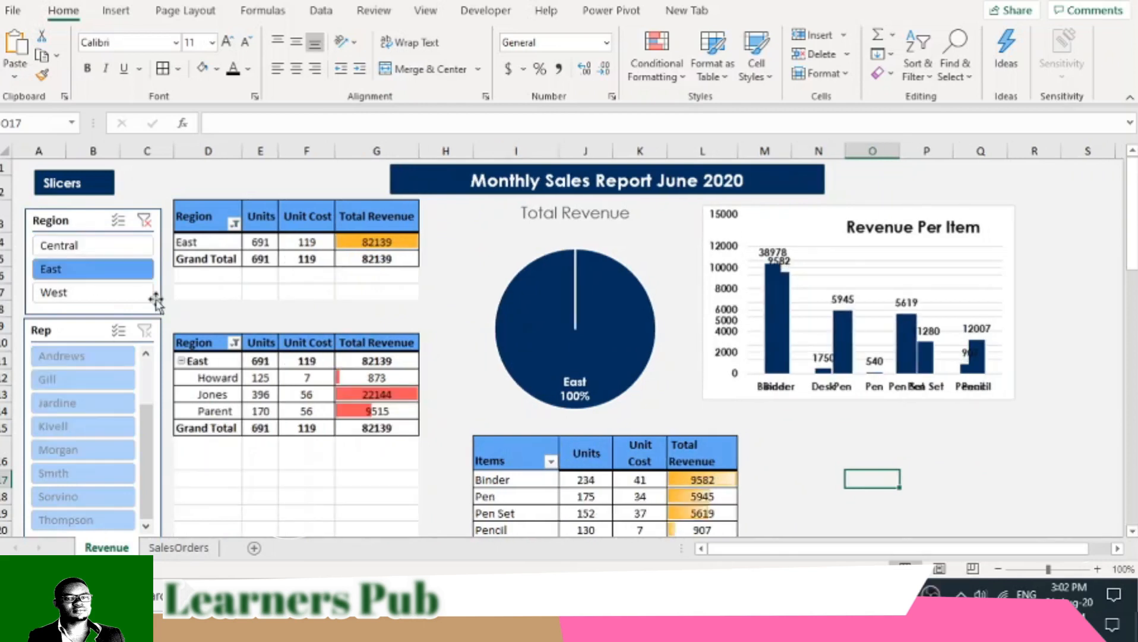
pyautogui.click(121, 300)
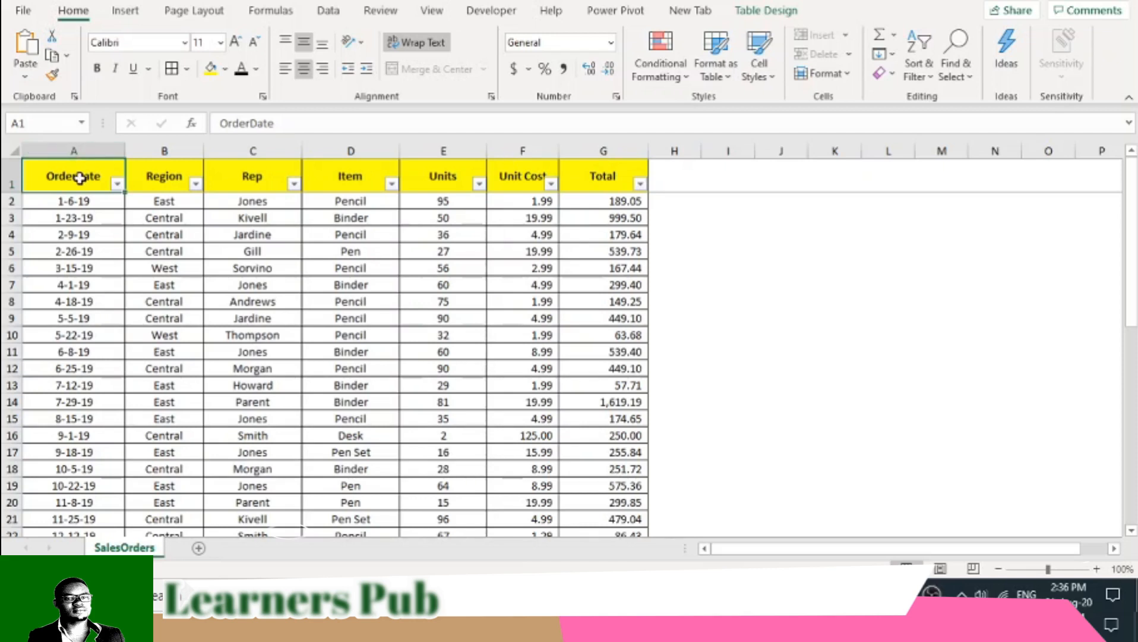
# - Insert a PivotTable based on Table1 of the SalesOrders sheet, placed on a new worksheet
pyautogui.click(125, 11)
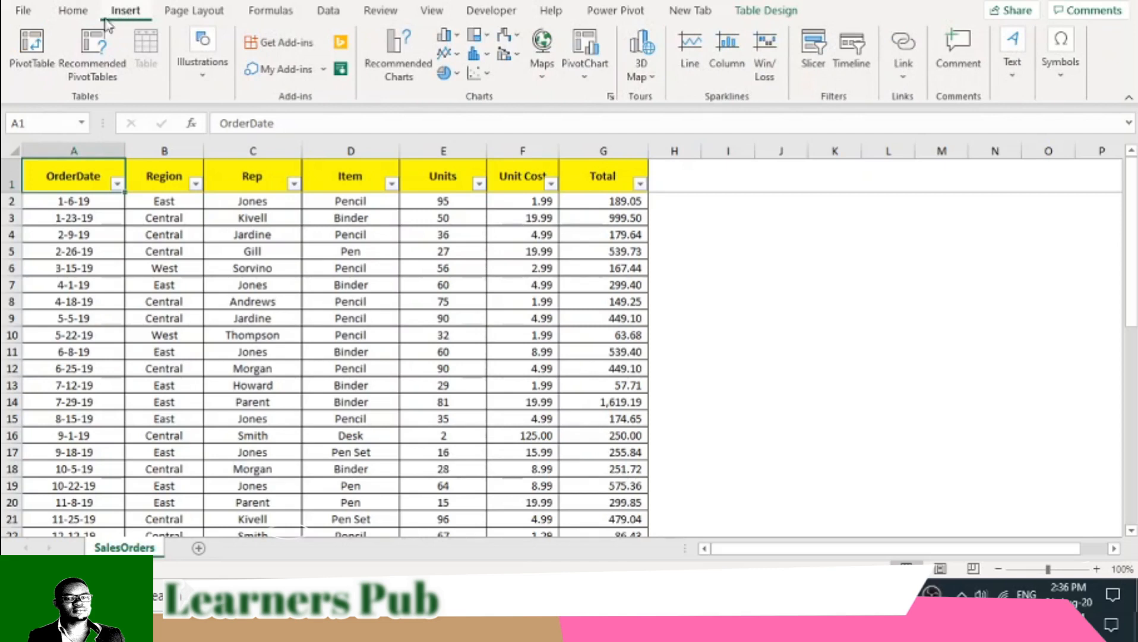
pyautogui.click(37, 64)
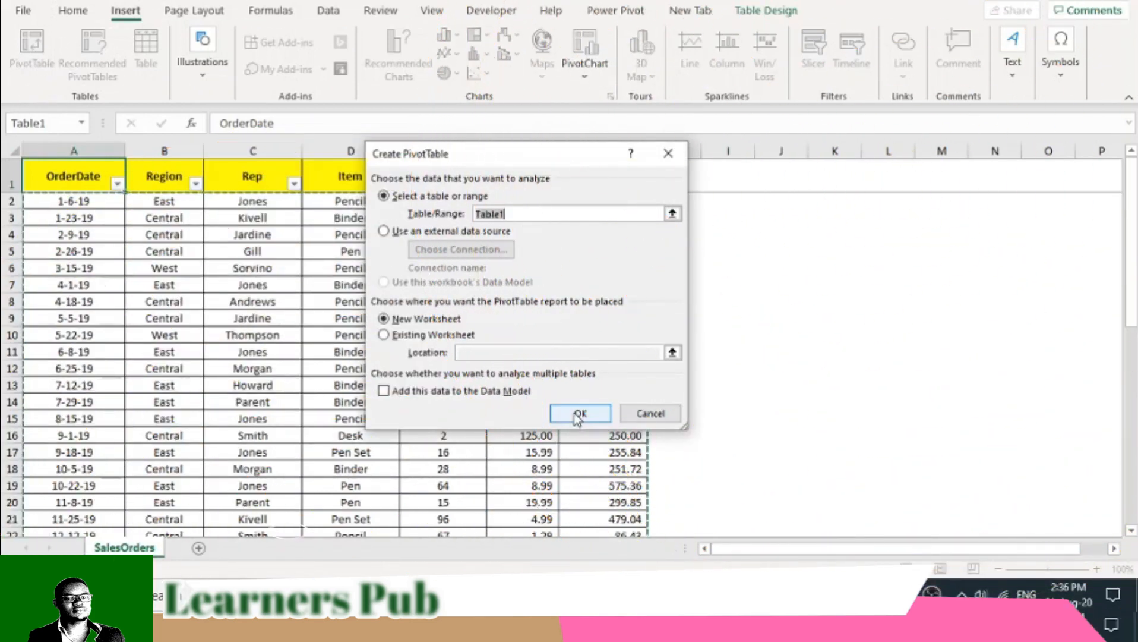
pyautogui.click(580, 414)
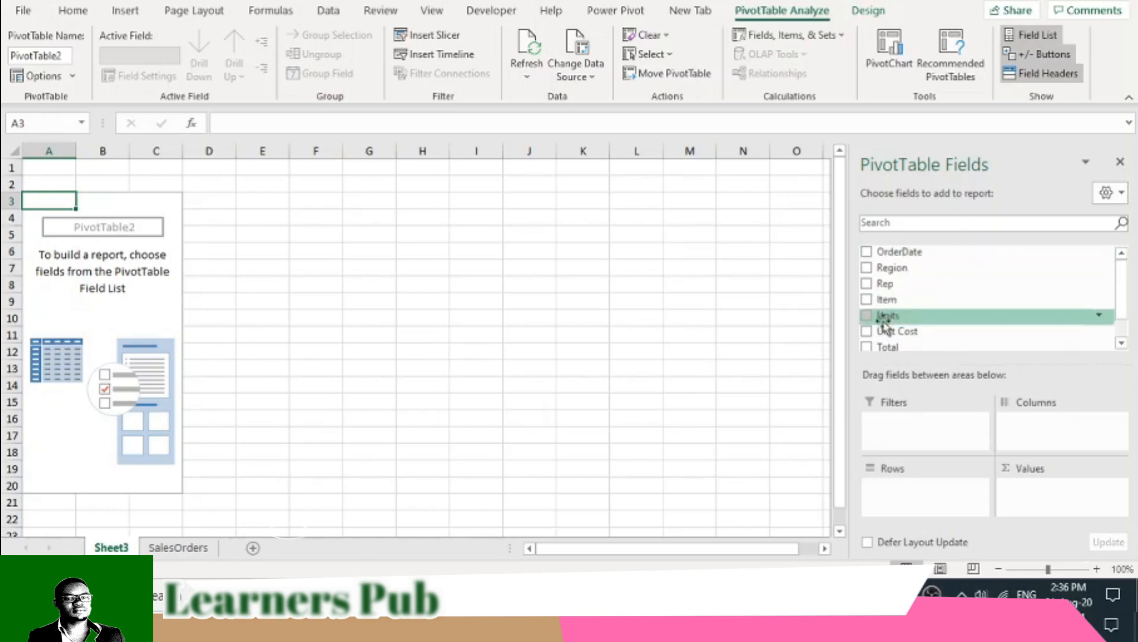
# - Add the Region and Rep fields to the PivotTable's rows, checking them against the SalesOrders source data
pyautogui.click(178, 548)
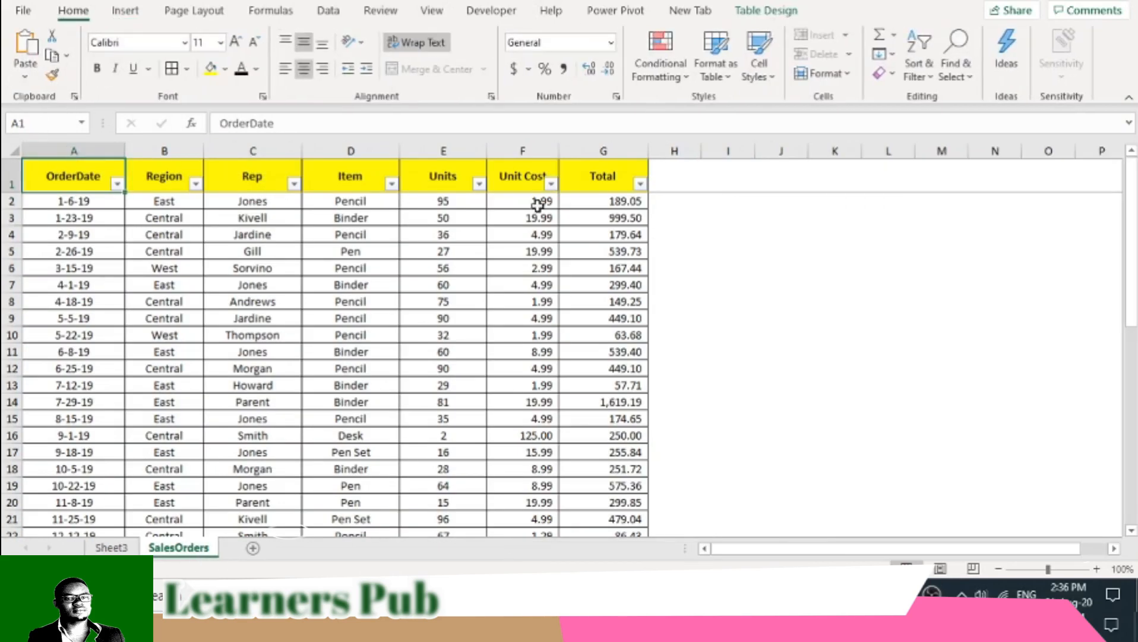
pyautogui.click(111, 547)
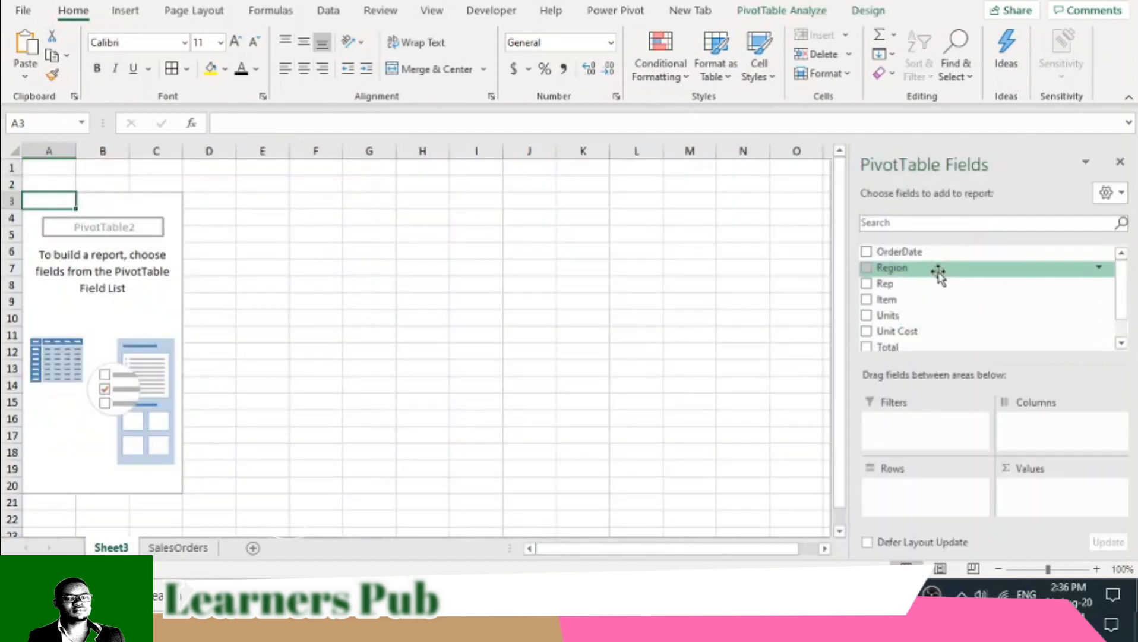
pyautogui.click(867, 268)
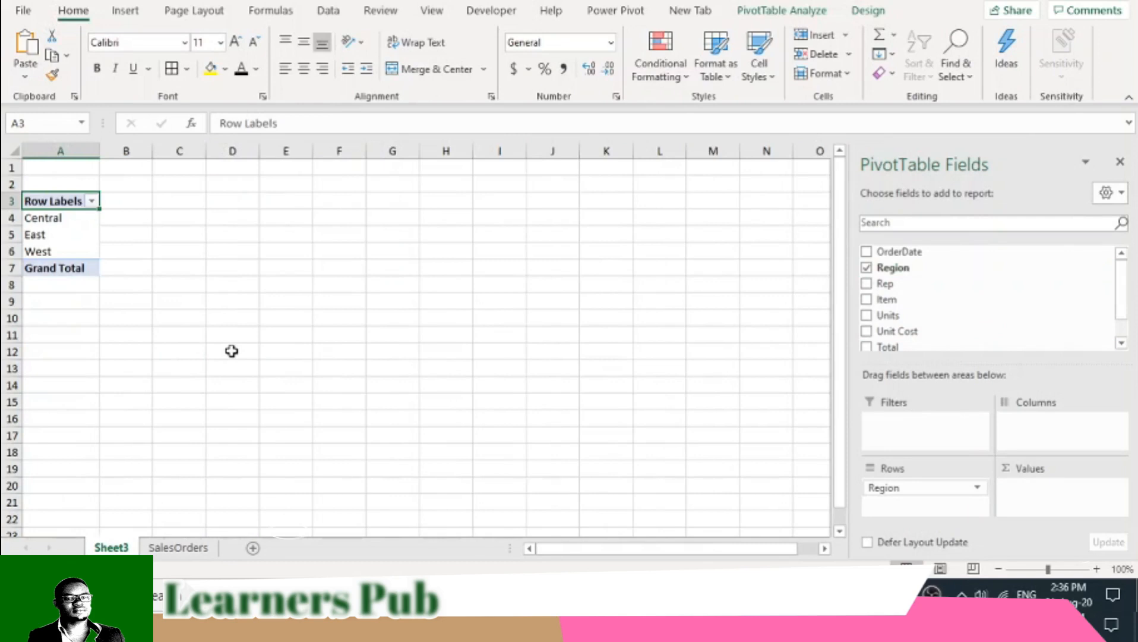
pyautogui.click(187, 547)
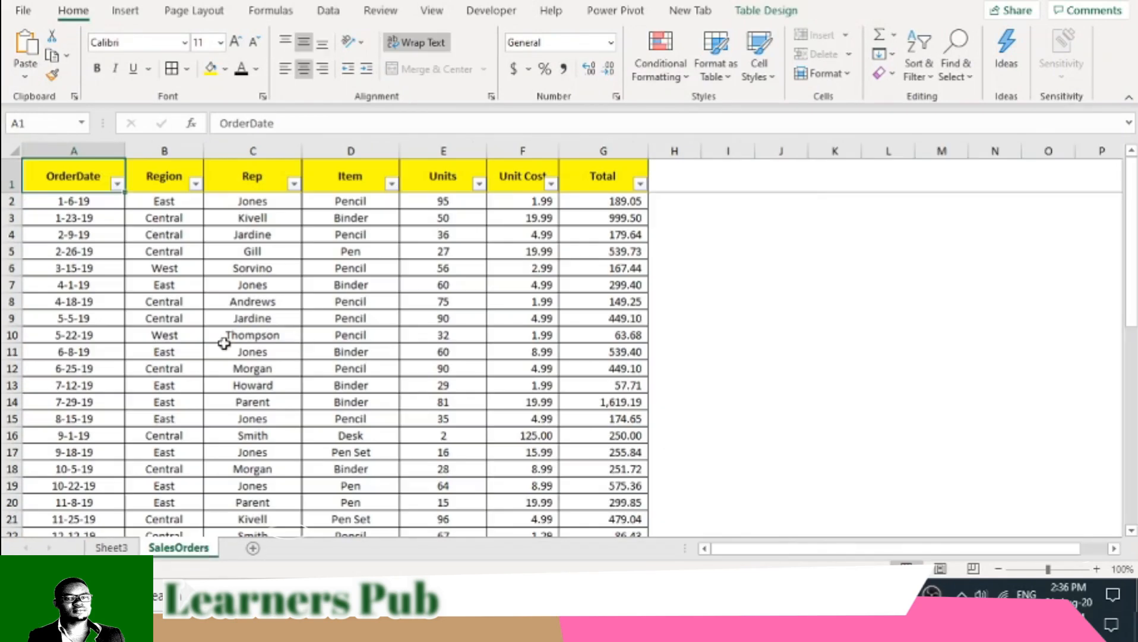
pyautogui.click(111, 547)
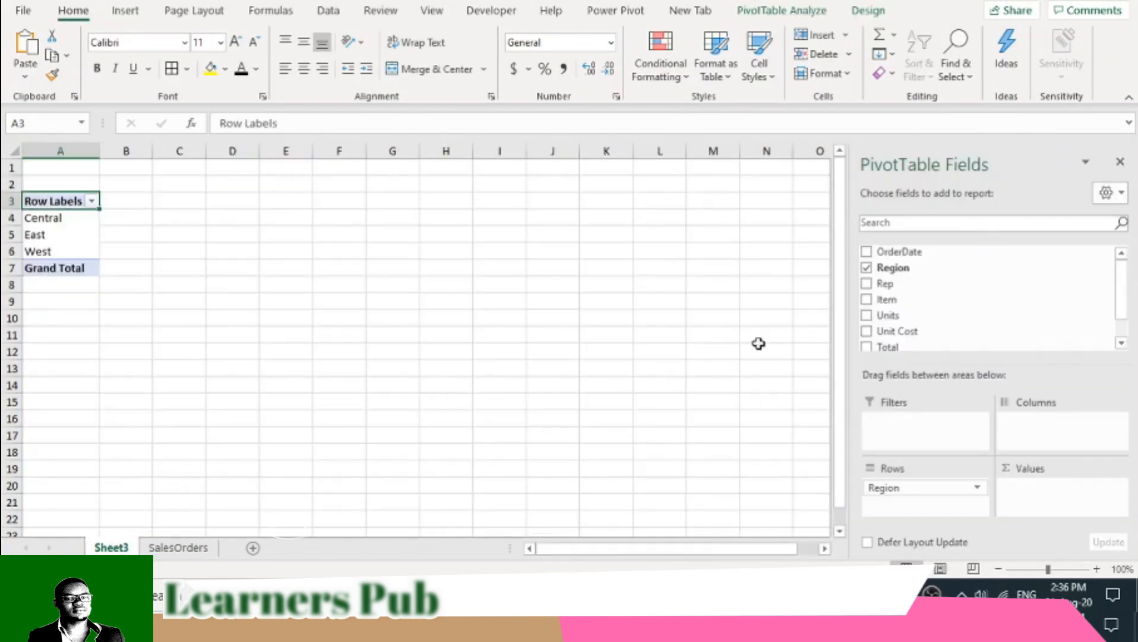
pyautogui.click(866, 283)
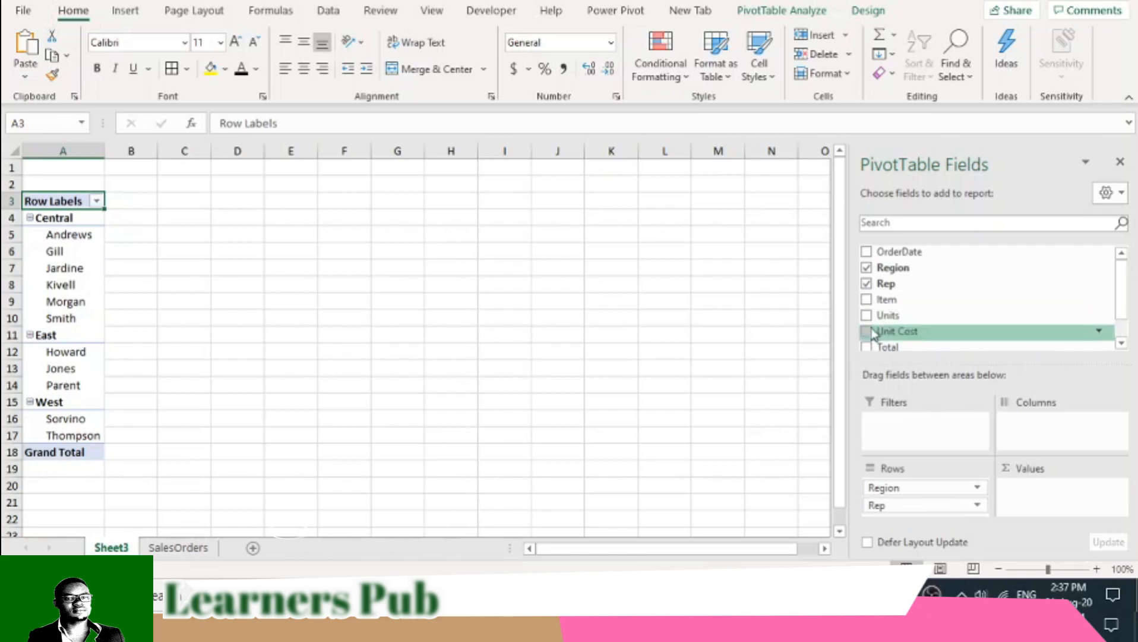
# - Add the Units and Unit Cost fields to the PivotTable's values as sums
pyautogui.moveTo(868, 322); pyautogui.dragTo(1037, 490)
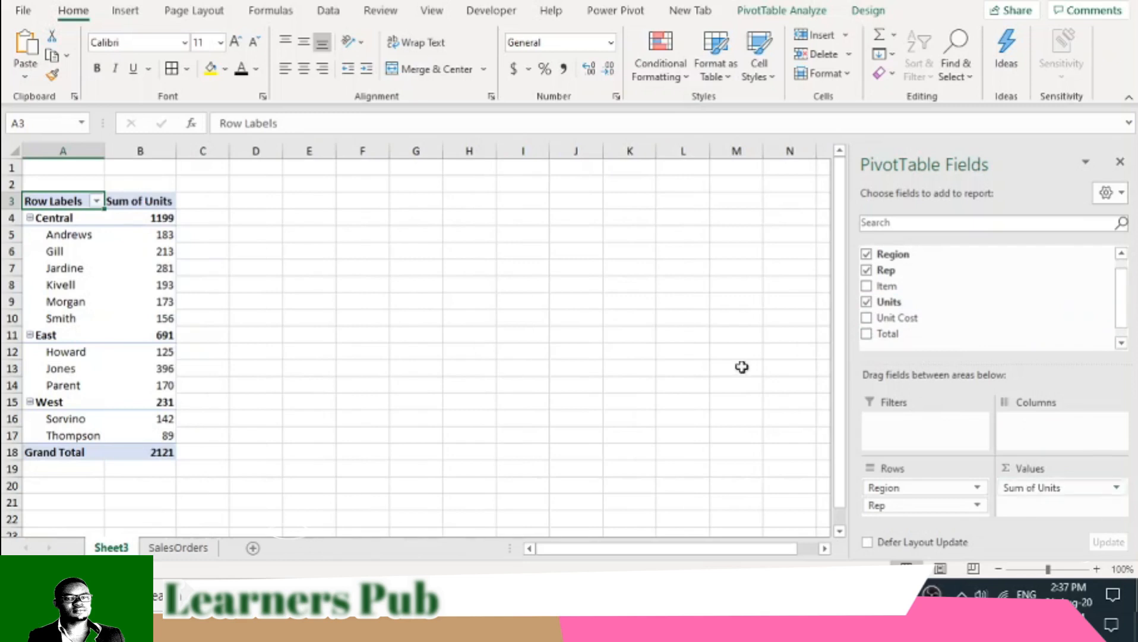
pyautogui.click(135, 204)
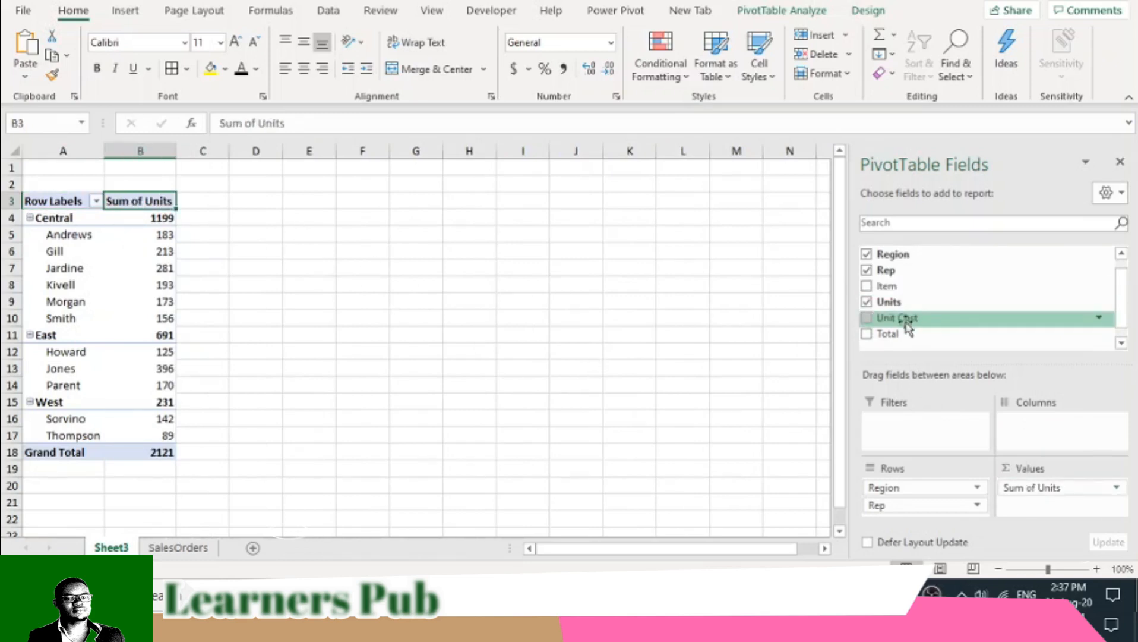
pyautogui.moveTo(882, 325); pyautogui.dragTo(1043, 505)
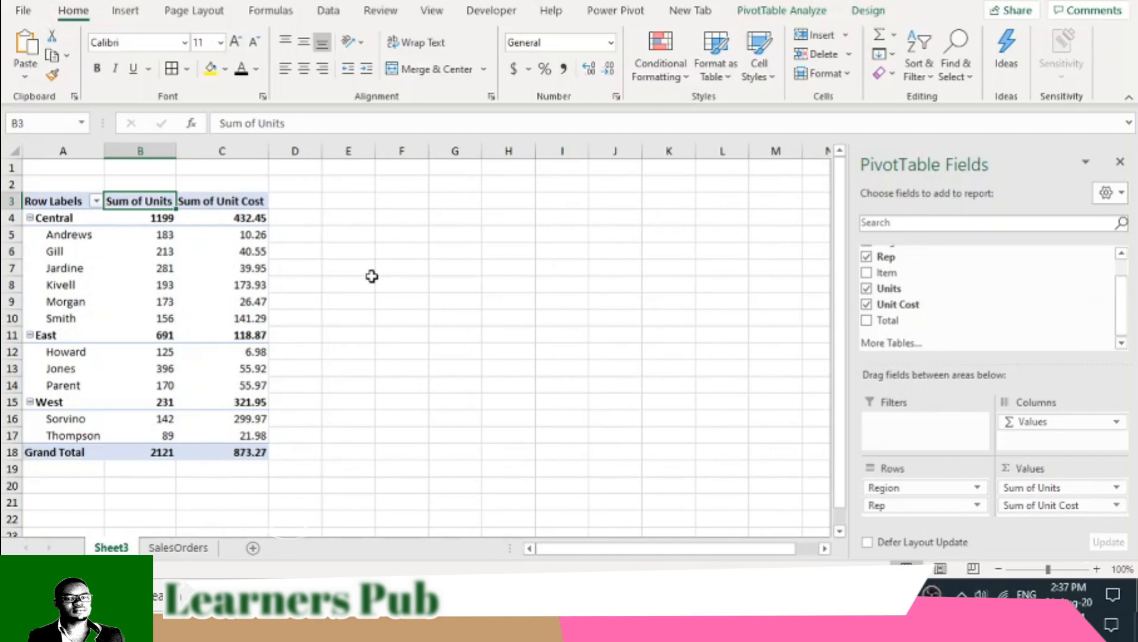
pyautogui.moveTo(235, 202); pyautogui.dragTo(235, 446)
pyautogui.click(303, 69)
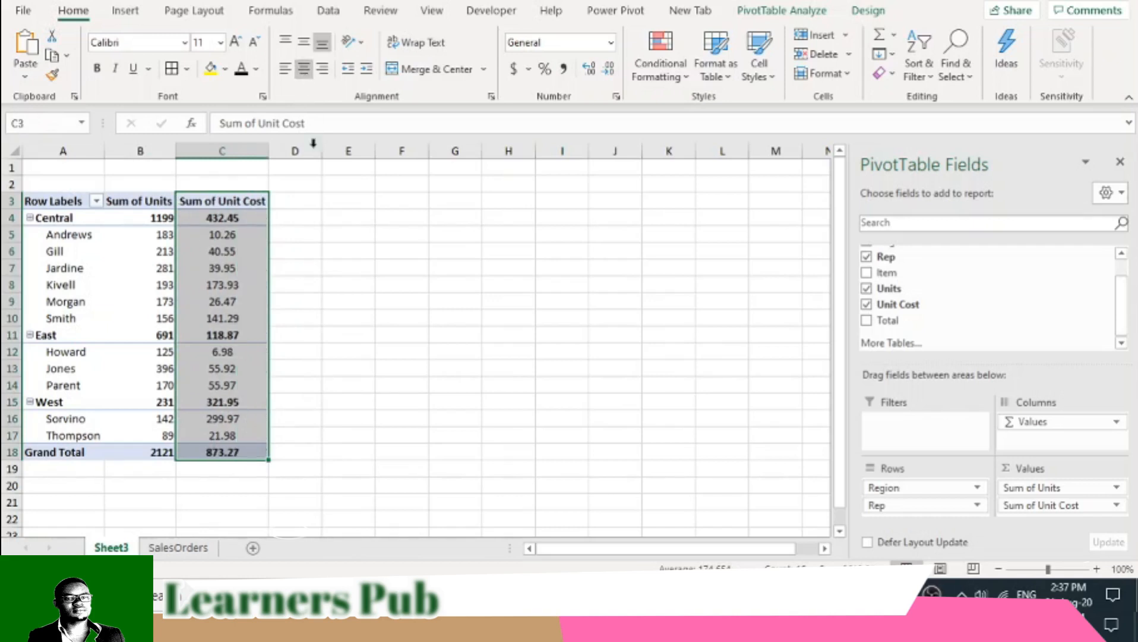
pyautogui.click(309, 73)
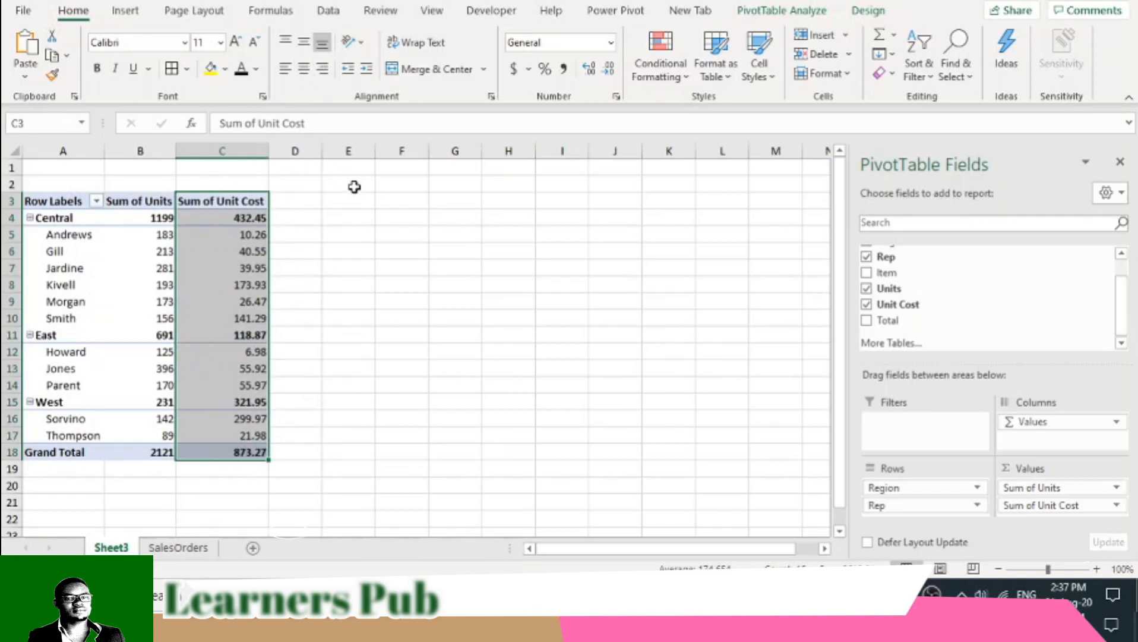
pyautogui.click(204, 200)
pyautogui.click(145, 203)
pyautogui.moveTo(145, 206); pyautogui.dragTo(136, 452)
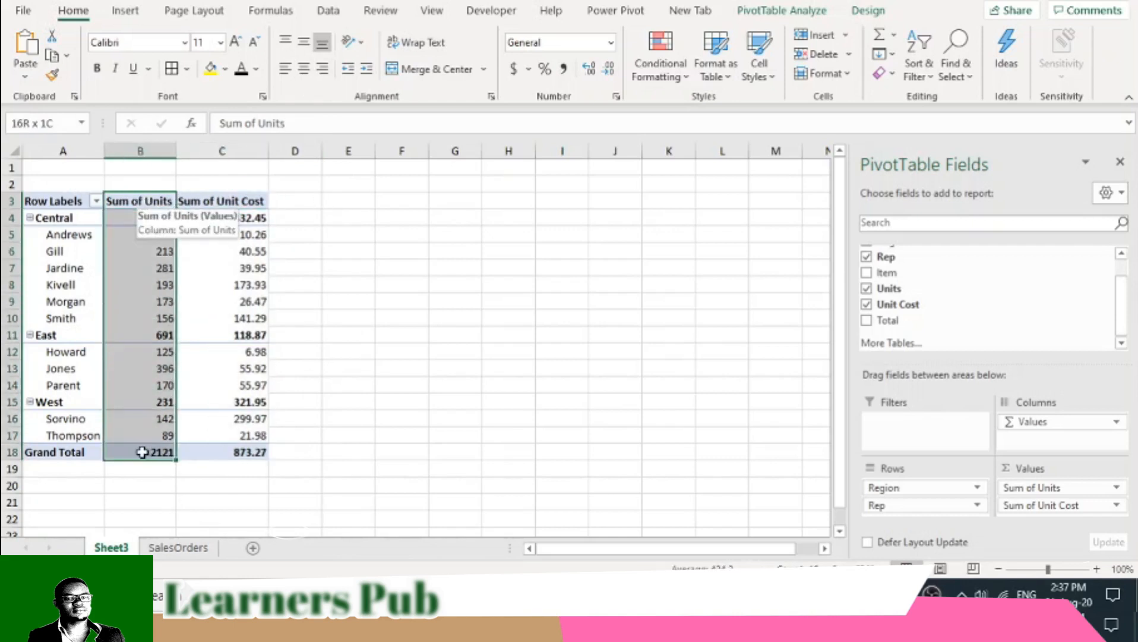
pyautogui.click(228, 205)
pyautogui.moveTo(229, 213); pyautogui.dragTo(229, 445)
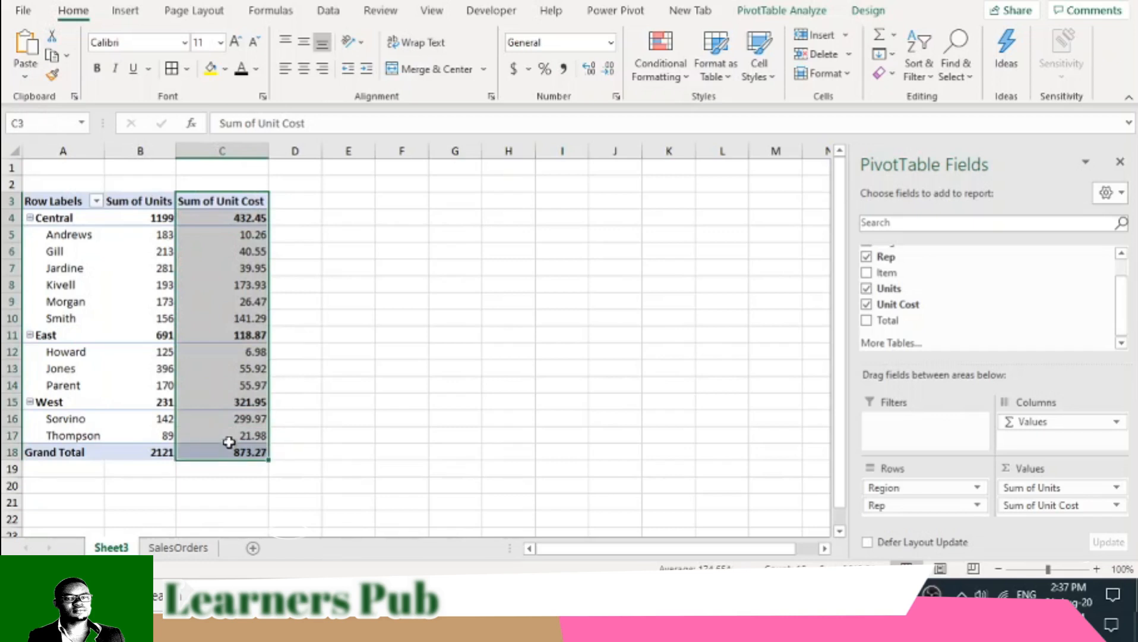
pyautogui.moveTo(226, 281)
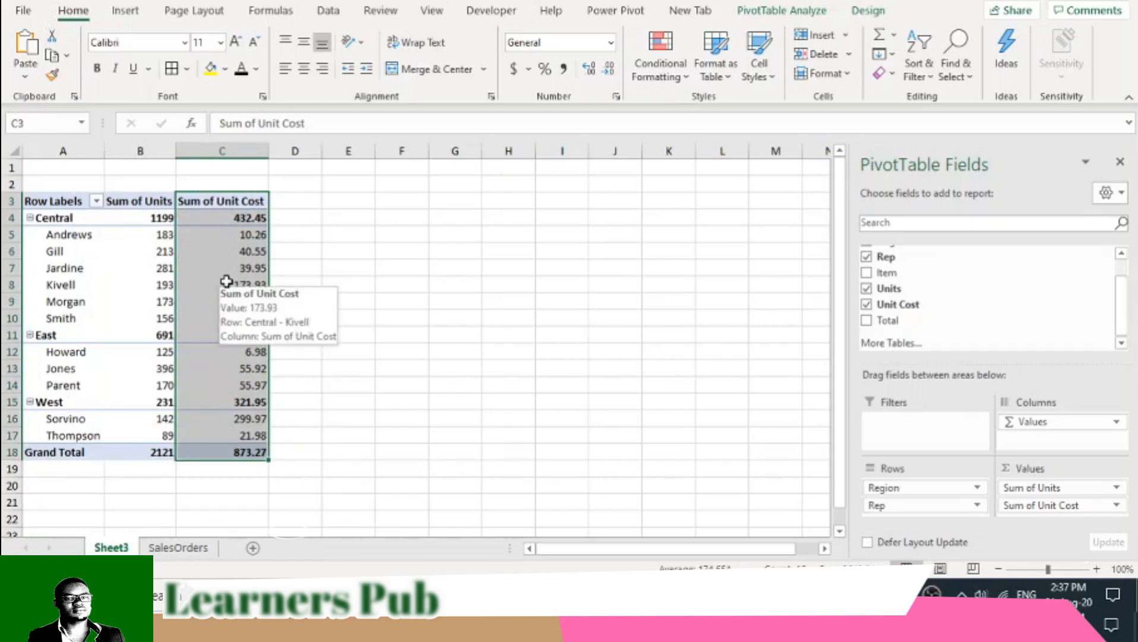
# - Center the Sum of Units and Sum of Unit Cost columns, including headers and grand total
pyautogui.moveTo(137, 205); pyautogui.dragTo(266, 458)
pyautogui.click(311, 69)
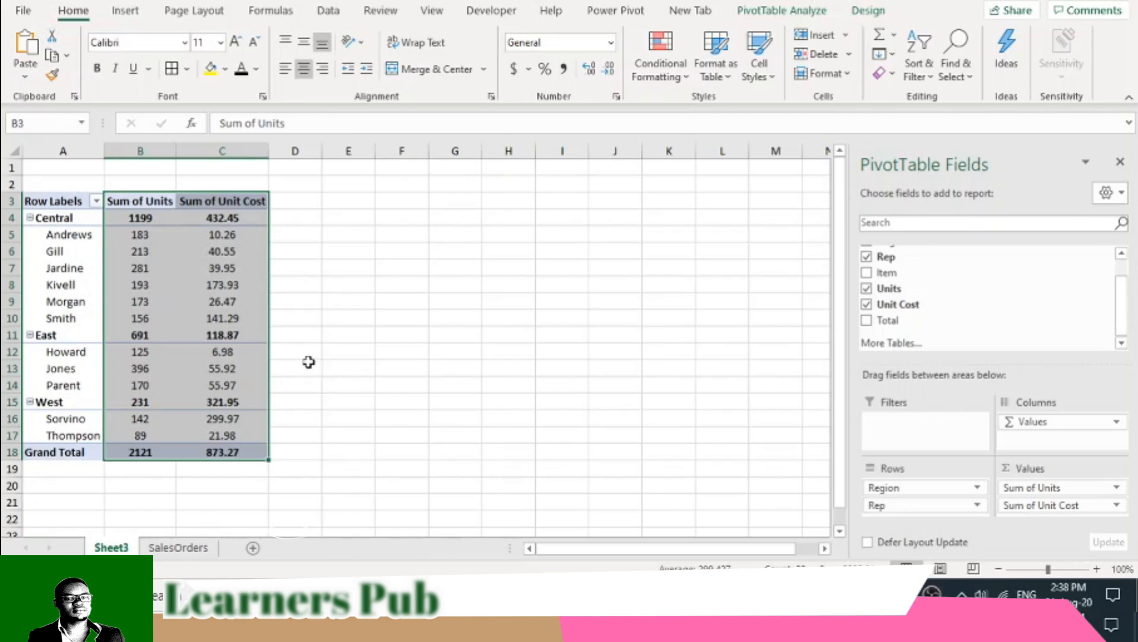
pyautogui.click(258, 274)
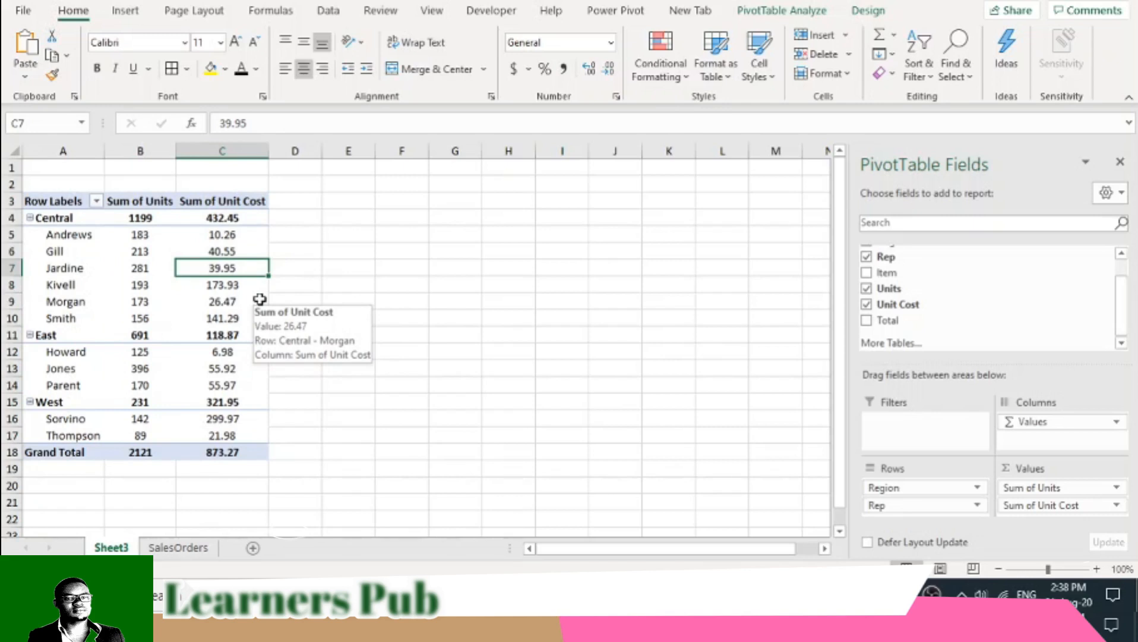
# - Insert a calculated field named Total Revenue into the PivotTable with the formula =Units*'Unit Cost'
pyautogui.click(155, 215)
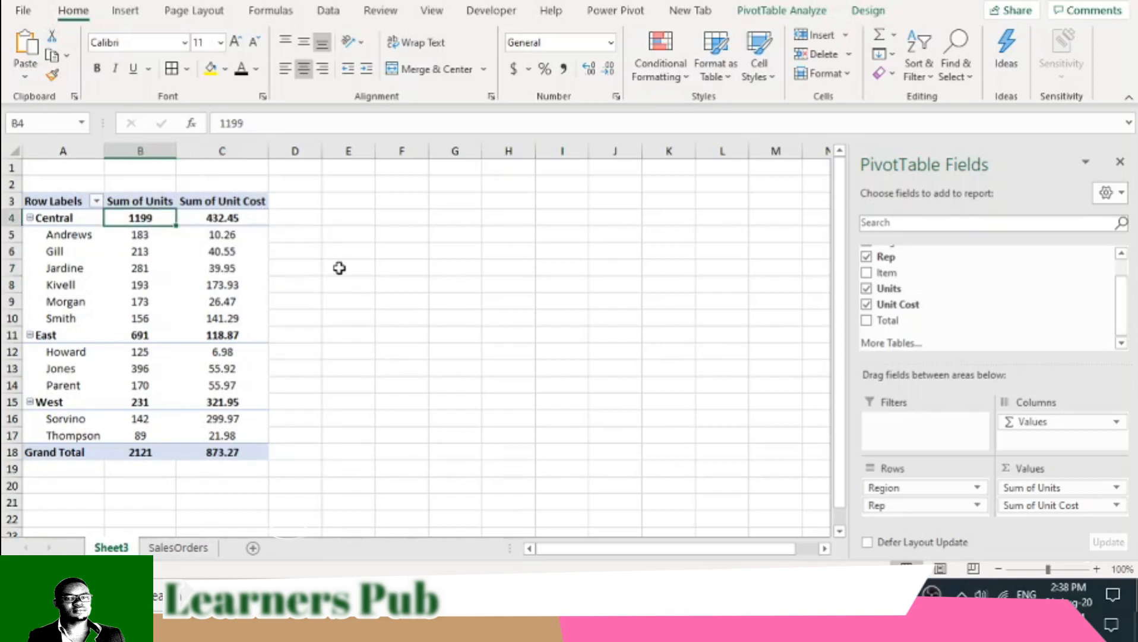
pyautogui.click(783, 14)
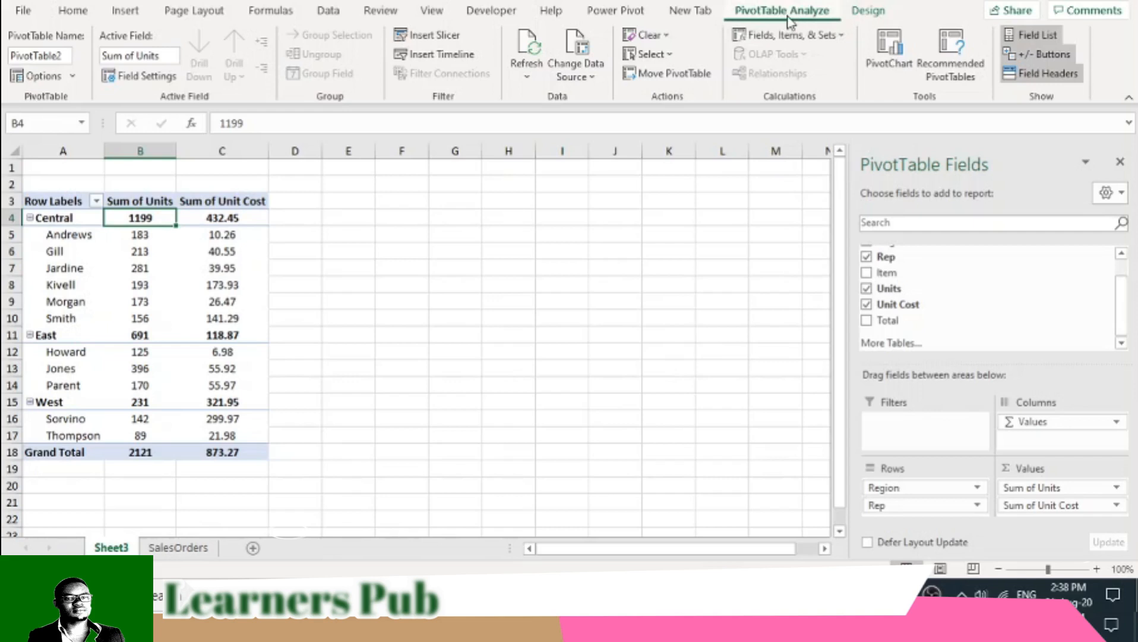
pyautogui.click(819, 35)
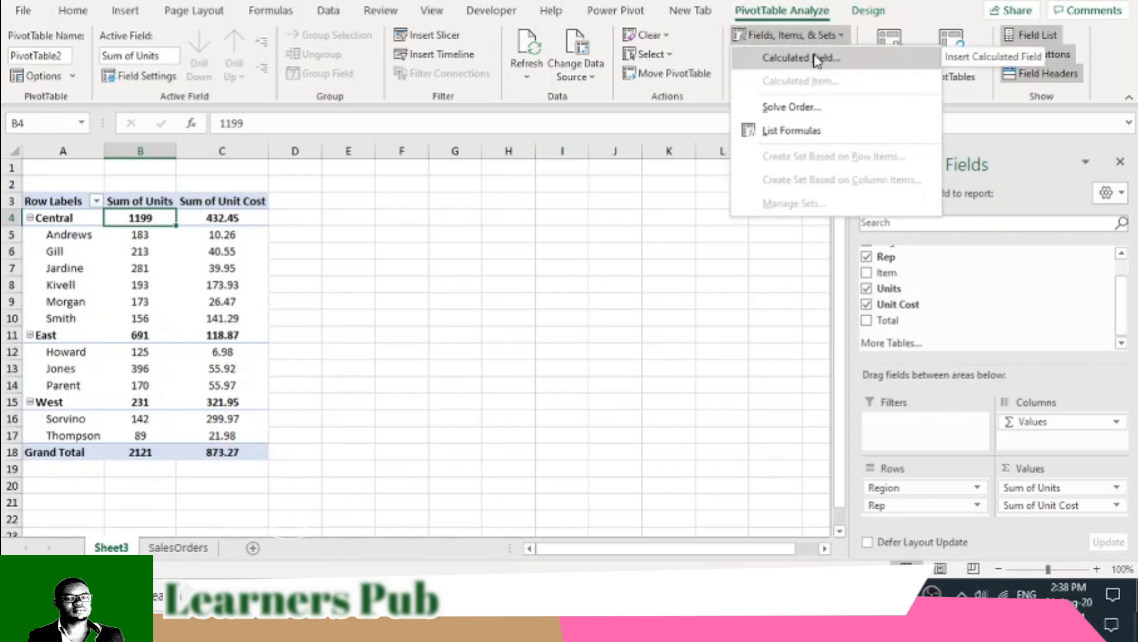
pyautogui.click(818, 59)
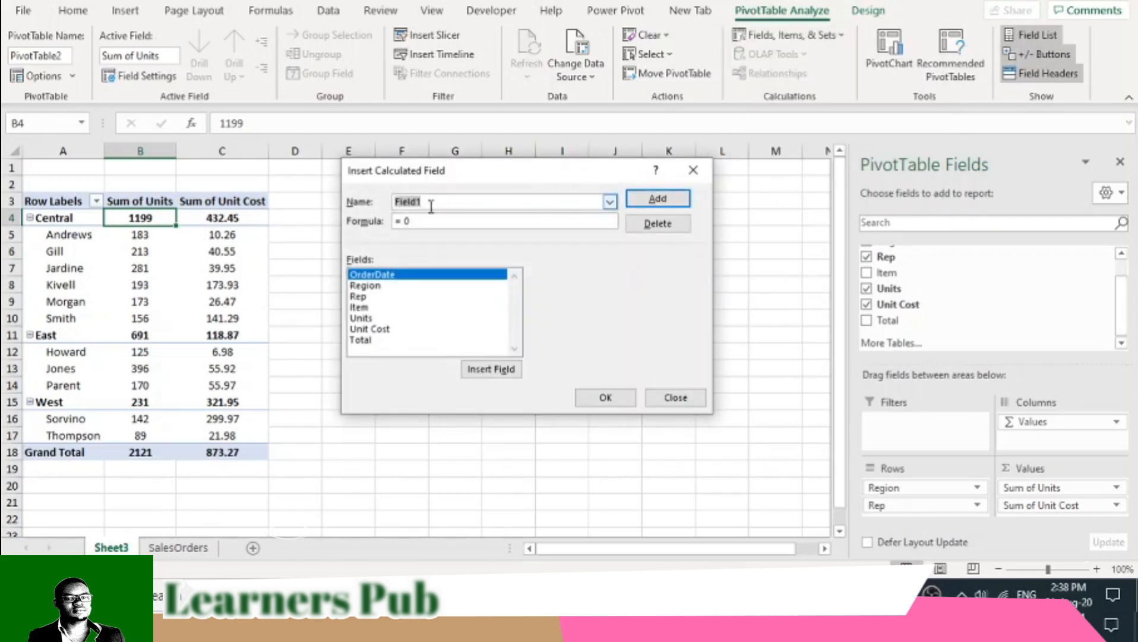
pyautogui.write('Total Revenue')
pyautogui.click(422, 221)
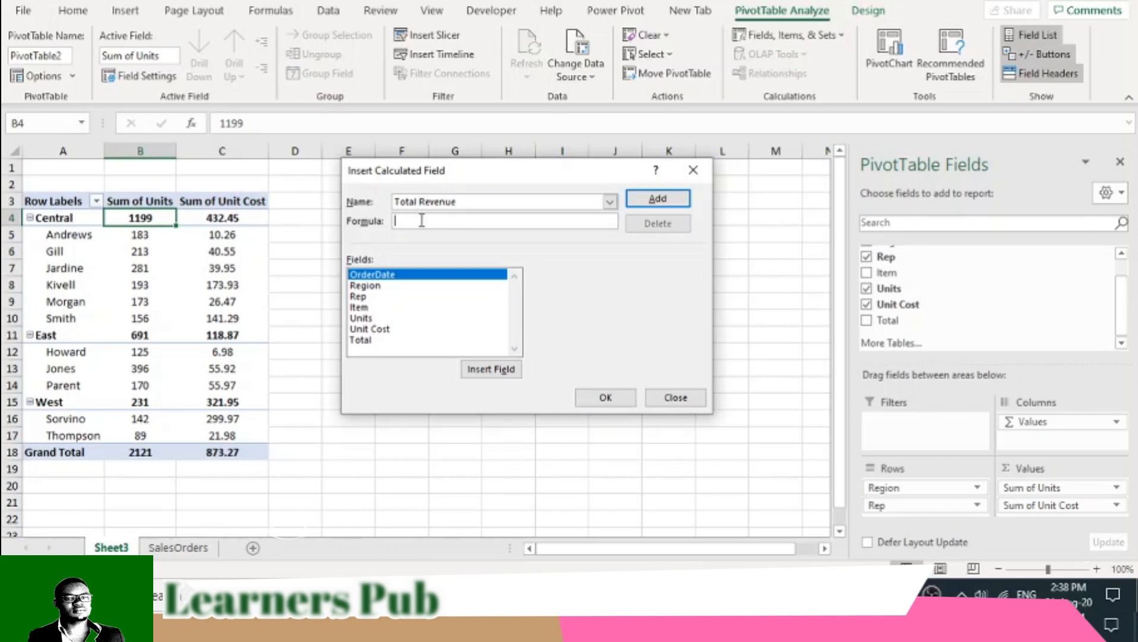
pyautogui.doubleClick(364, 318)
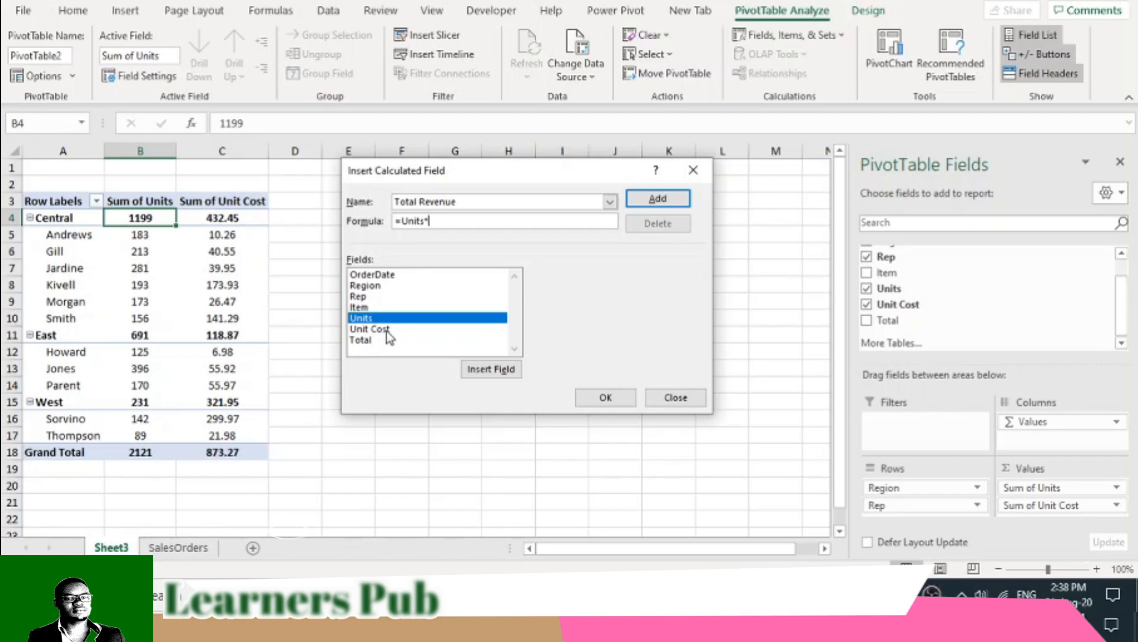
pyautogui.doubleClick(389, 331)
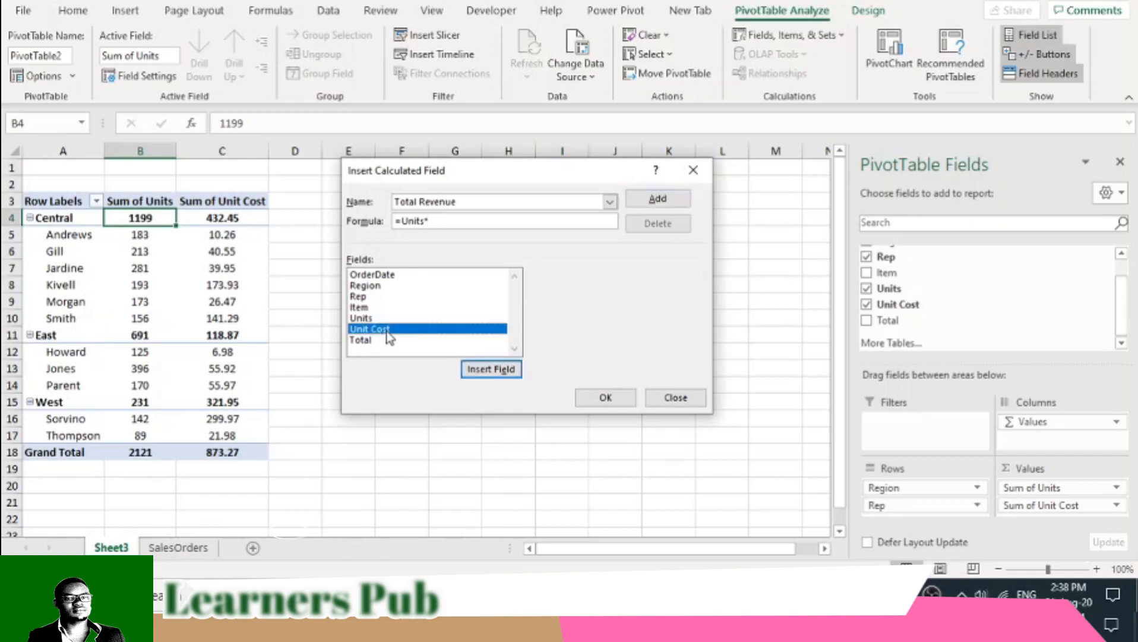
pyautogui.click(605, 397)
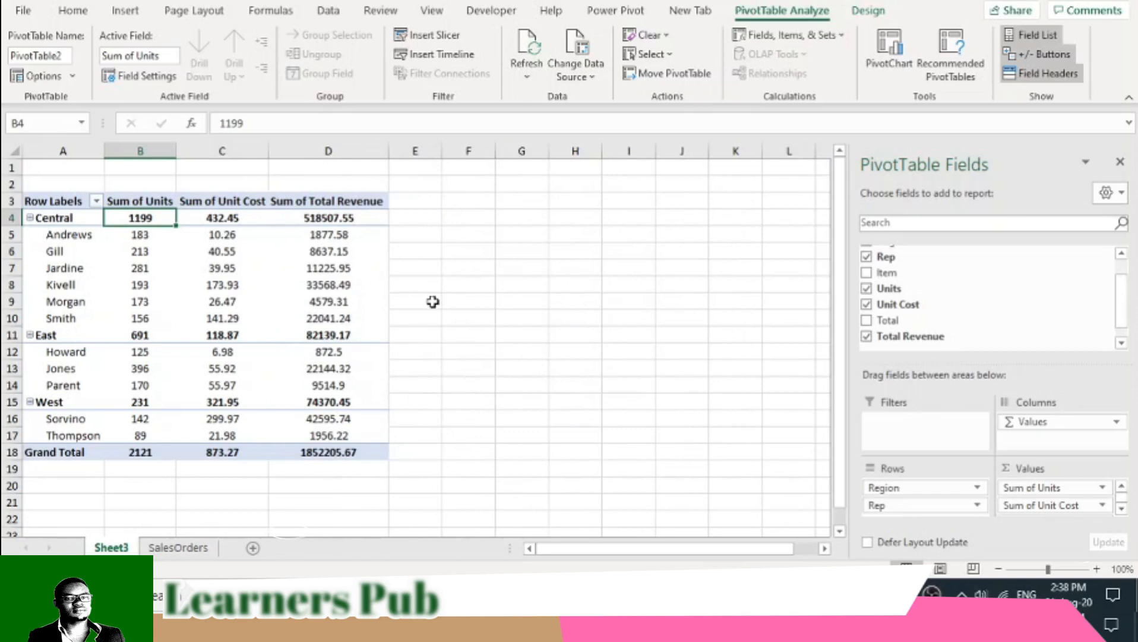
# - Remove all decimals from the Sum of Total Revenue and Sum of Unit Cost values, including the grand totals
pyautogui.moveTo(309, 218); pyautogui.dragTo(373, 451)
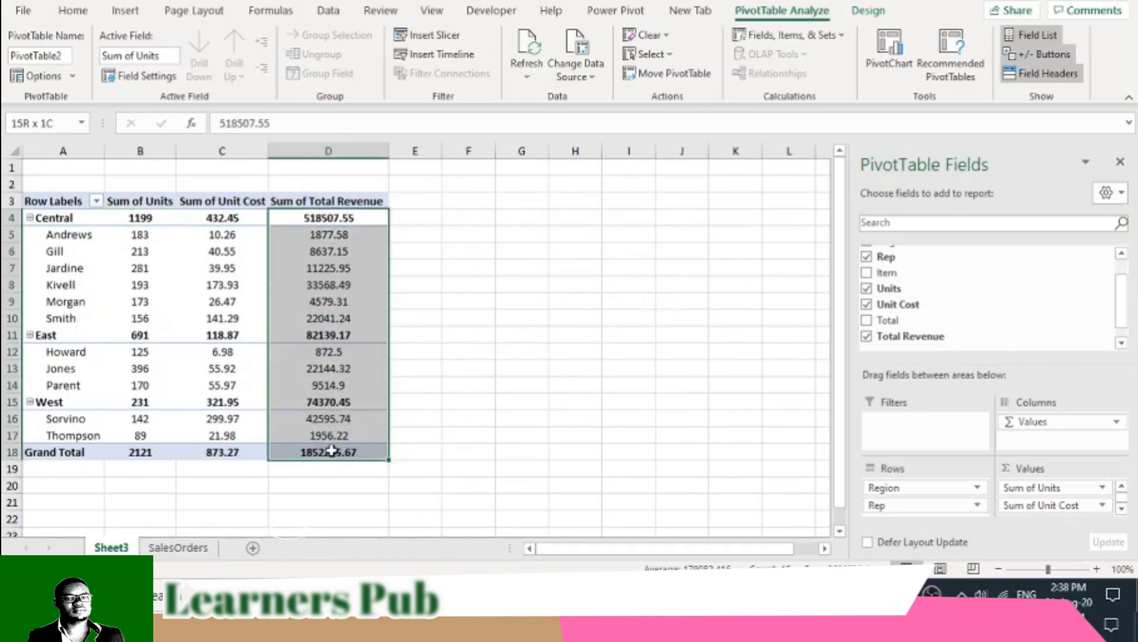
pyautogui.click(73, 11)
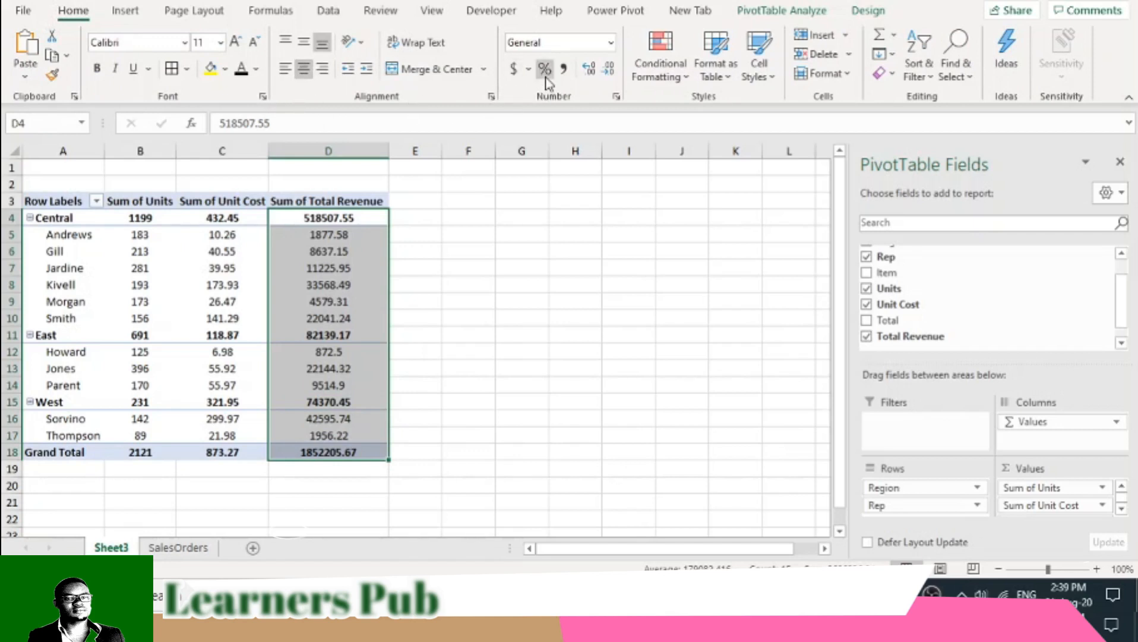
pyautogui.click(607, 79)
pyautogui.click(607, 79)
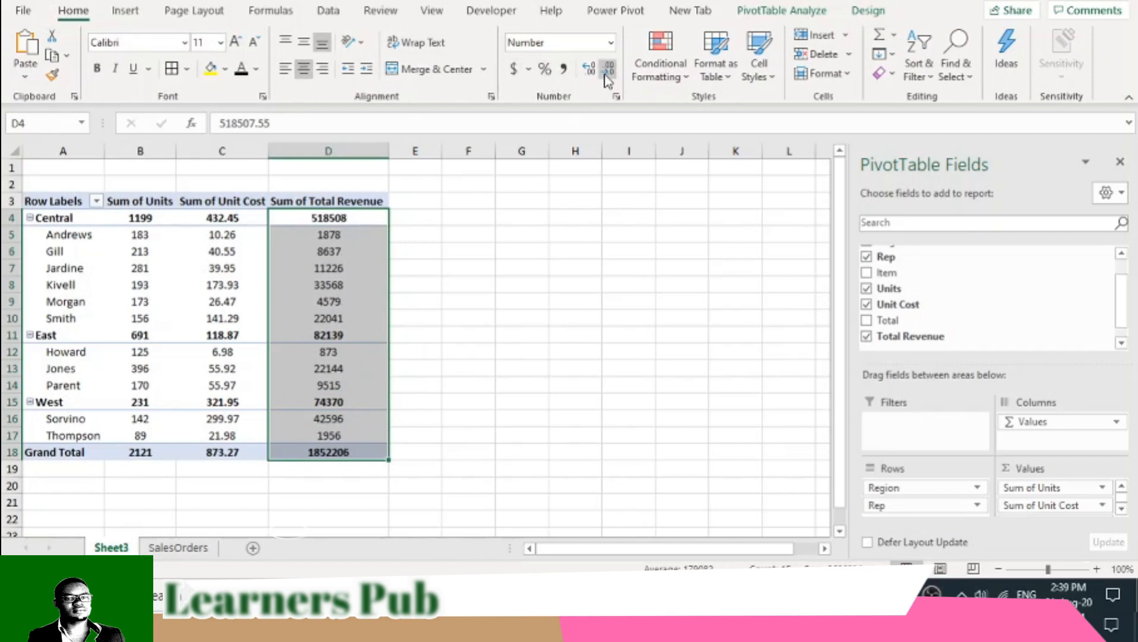
pyautogui.moveTo(237, 218); pyautogui.dragTo(233, 450)
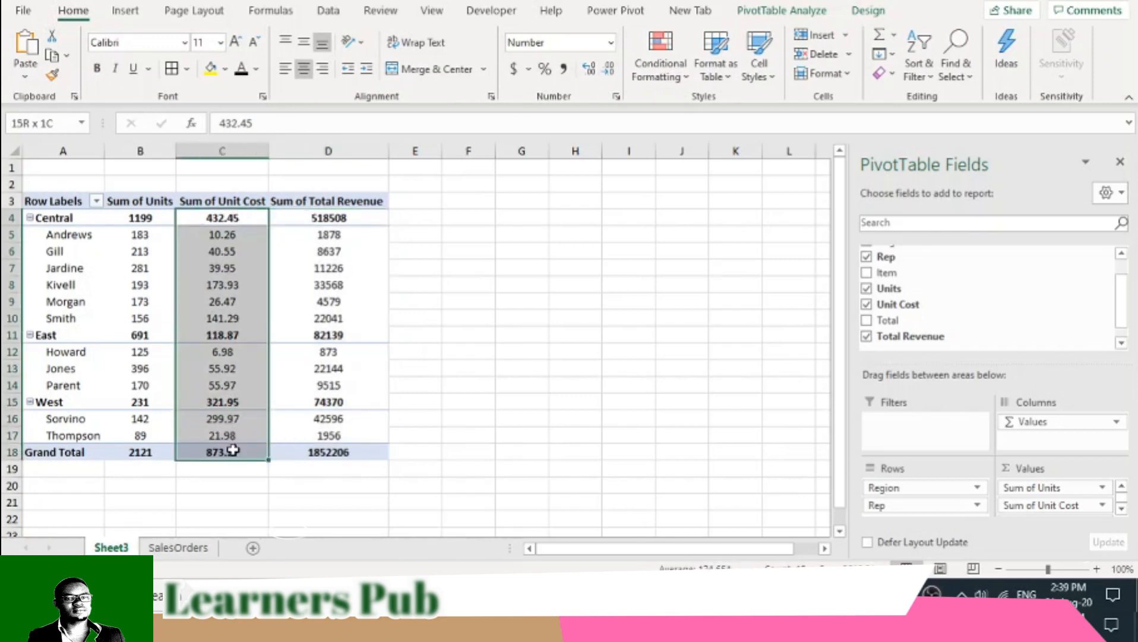
pyautogui.click(607, 68)
pyautogui.click(607, 69)
pyautogui.click(467, 335)
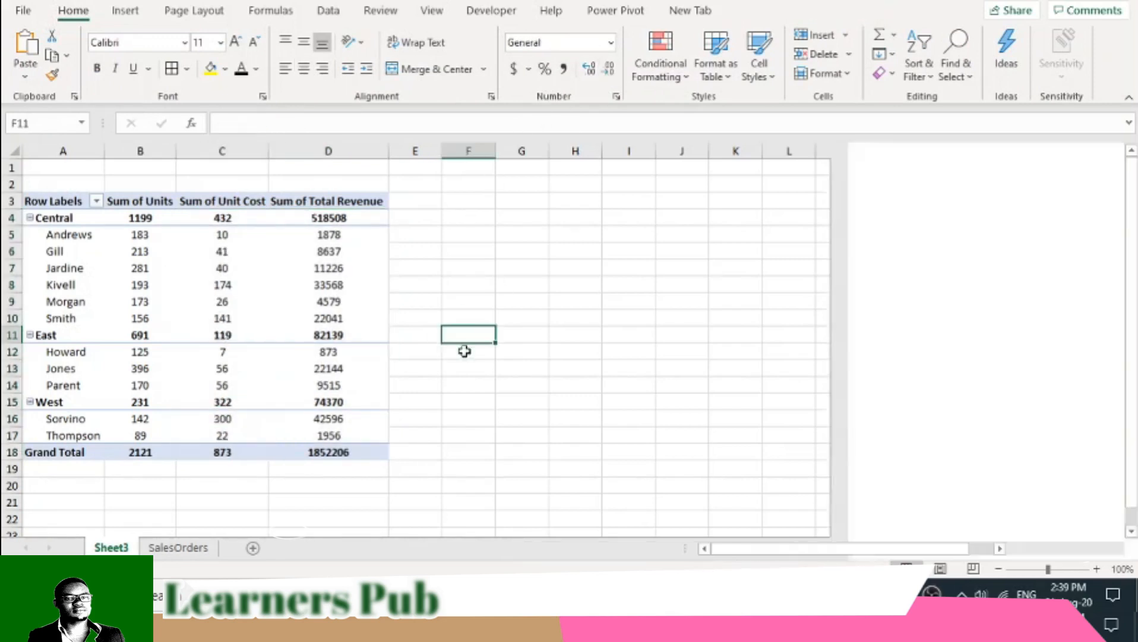
pyautogui.click(406, 249)
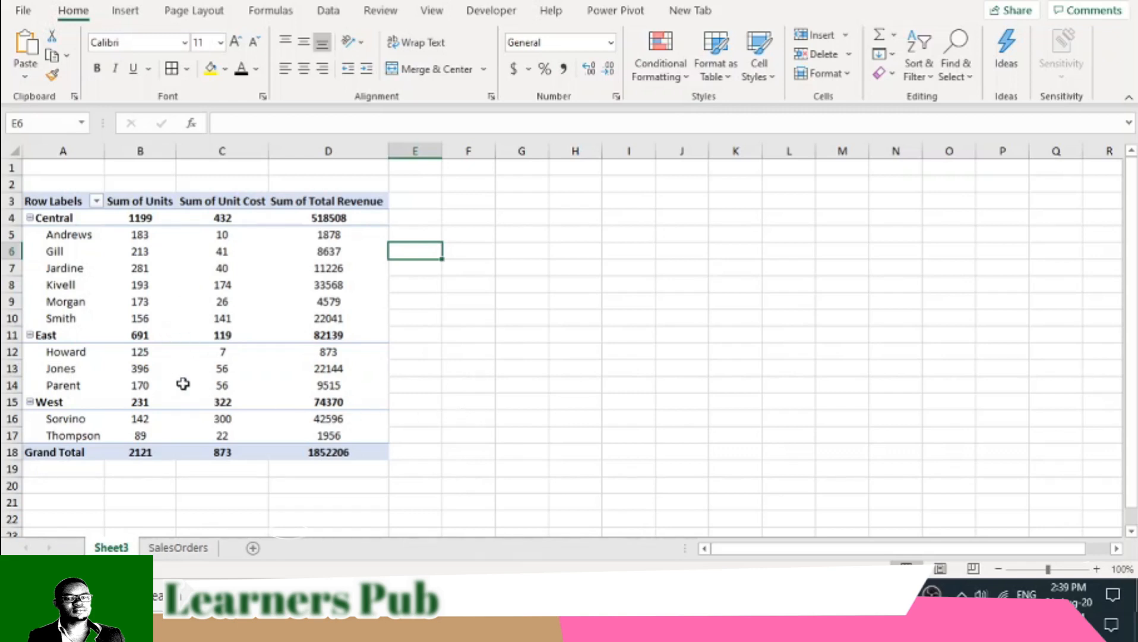
# - Insert a Clustered Column PivotChart based on the PivotTable
pyautogui.moveTo(183, 385)
pyautogui.click(53, 201)
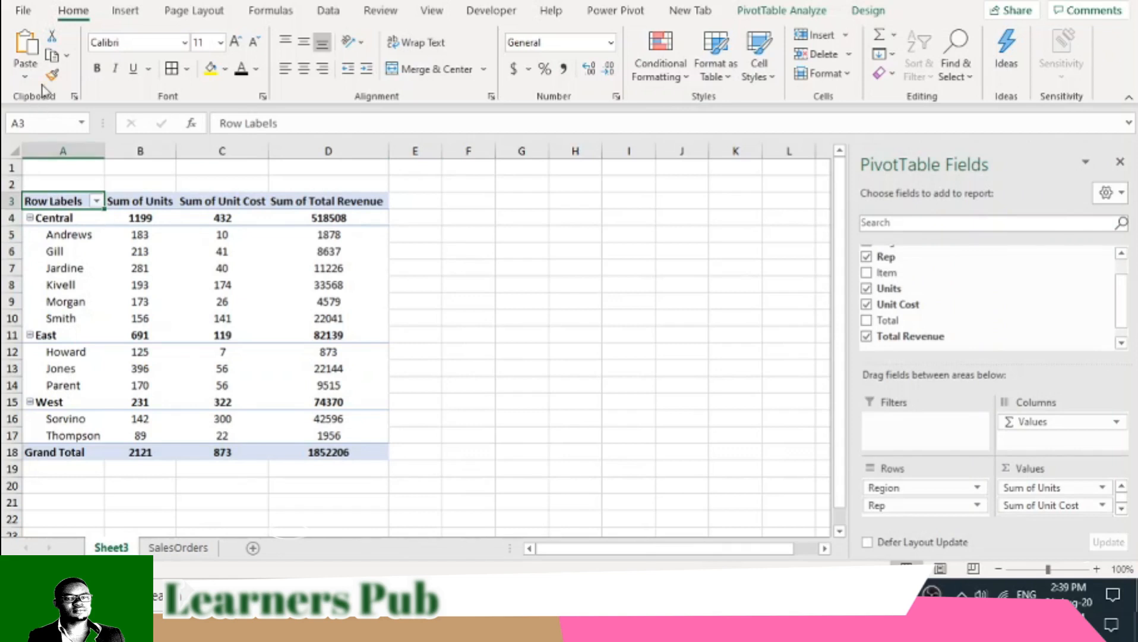
pyautogui.click(112, 219)
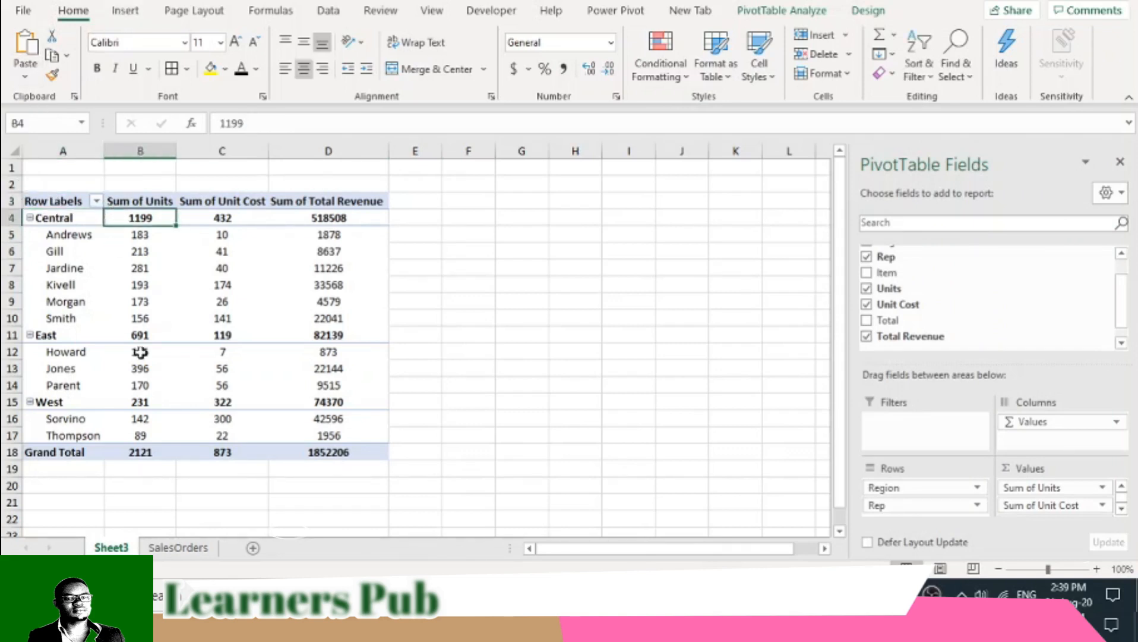
pyautogui.click(125, 10)
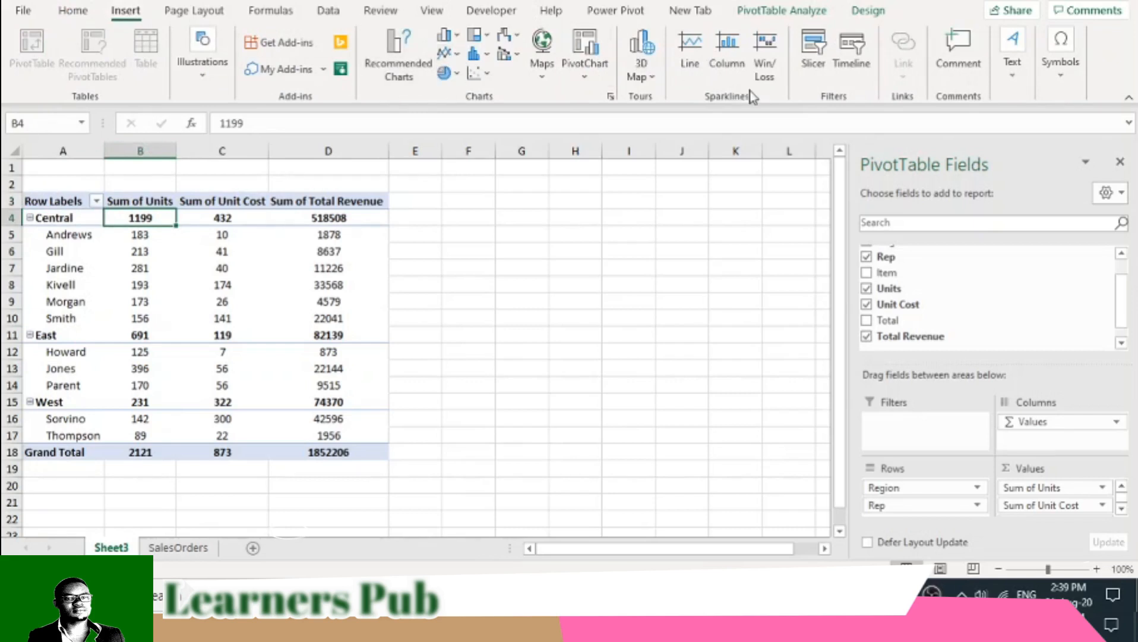
pyautogui.click(594, 77)
pyautogui.click(601, 104)
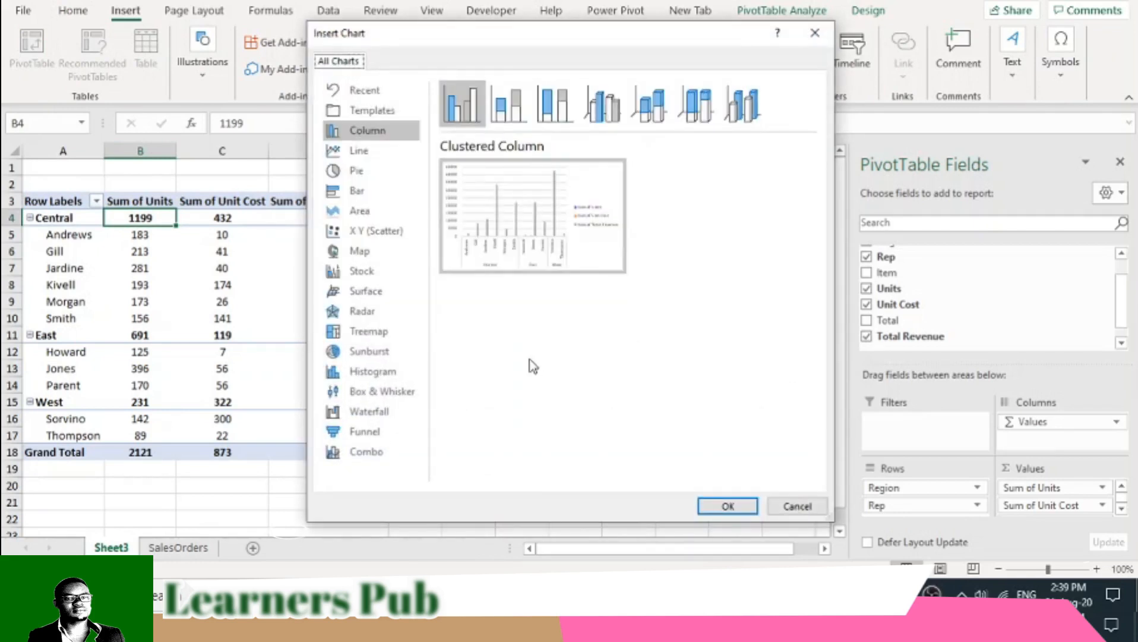
pyautogui.click(463, 106)
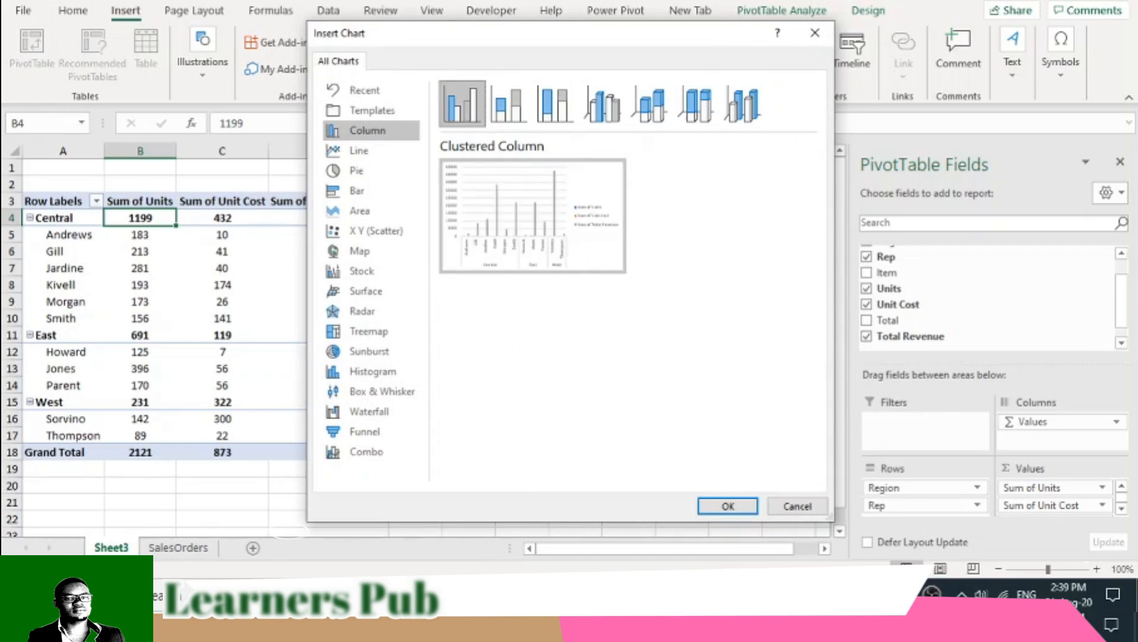
pyautogui.click(723, 507)
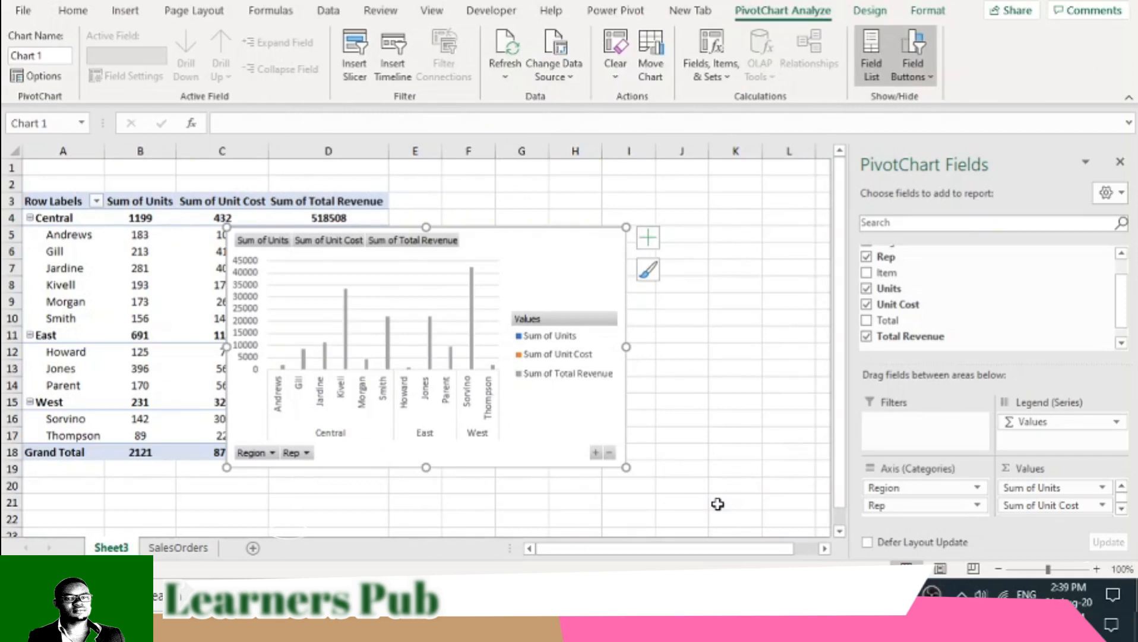
# - Enlarge the column chart and place it directly beside the PivotTable without covering the data
pyautogui.moveTo(628, 469); pyautogui.dragTo(708, 474)
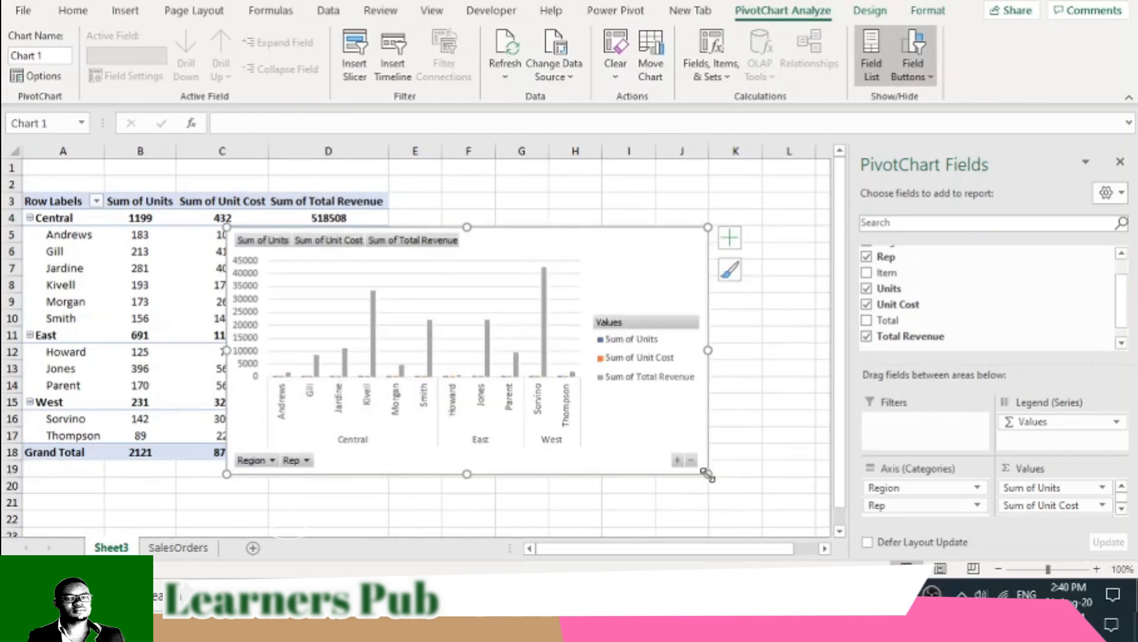
pyautogui.moveTo(579, 241); pyautogui.dragTo(668, 192)
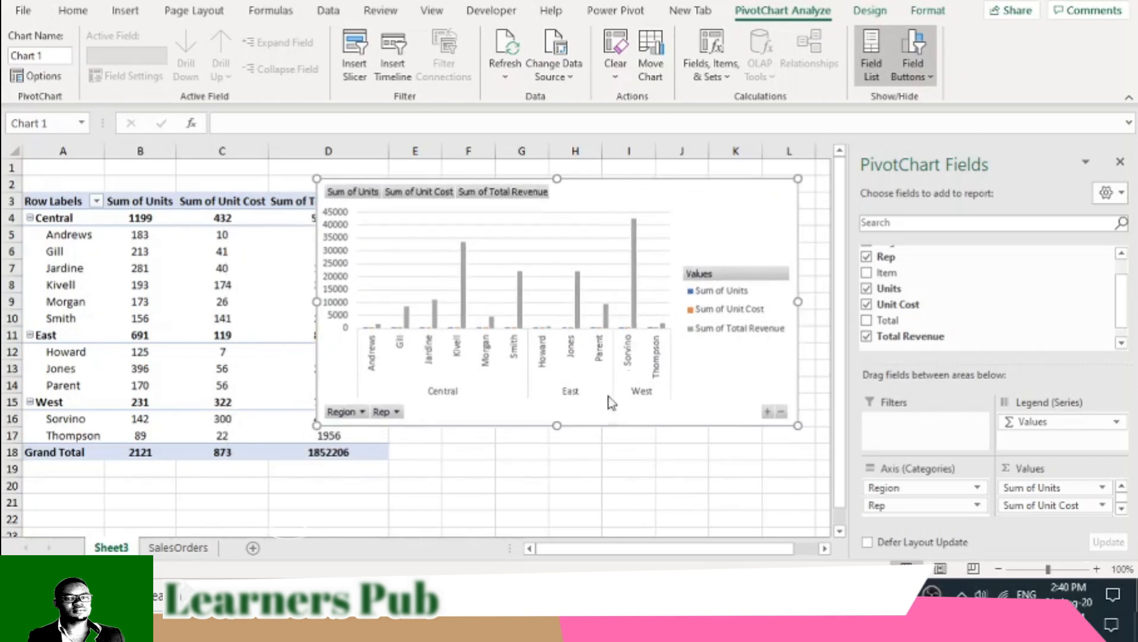
pyautogui.moveTo(557, 429); pyautogui.dragTo(557, 473)
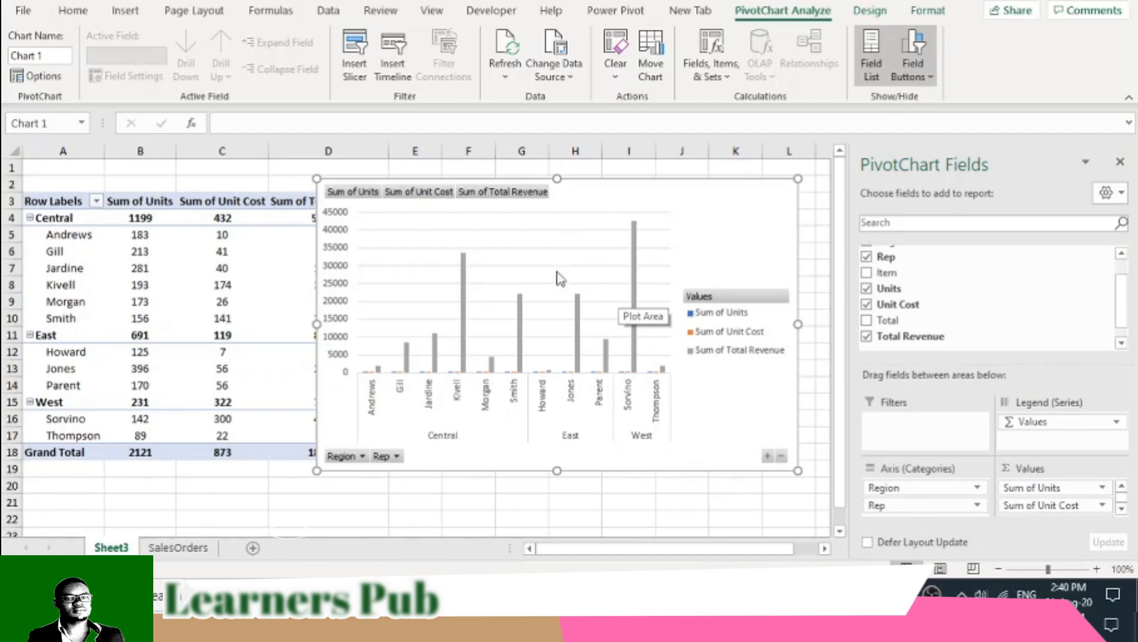
pyautogui.moveTo(605, 177); pyautogui.dragTo(688, 192)
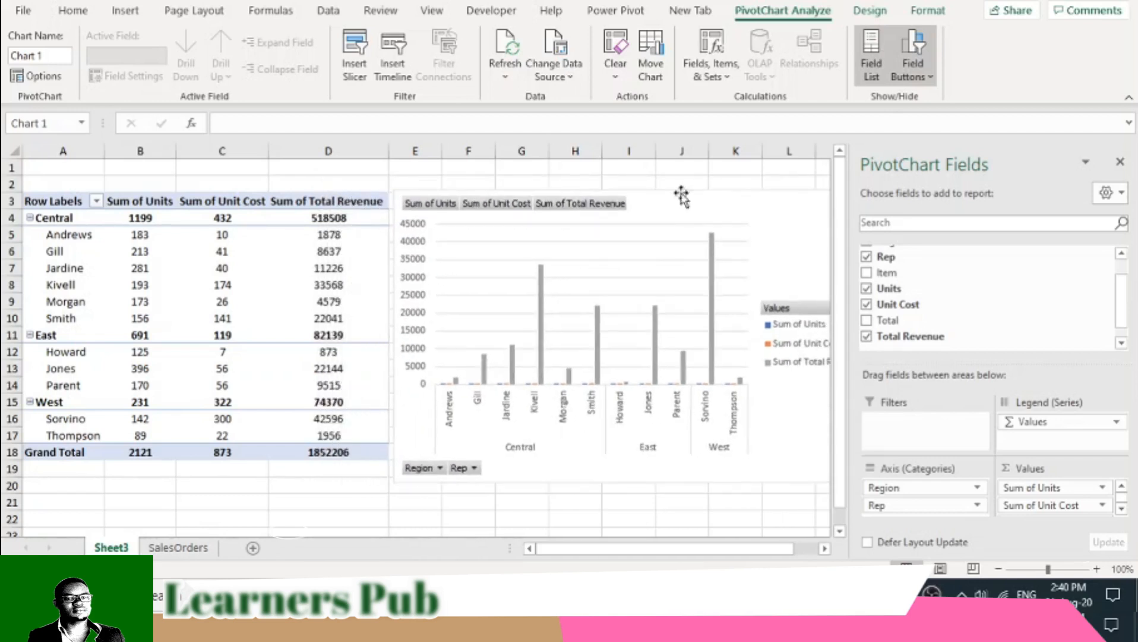
# - Remove the Rep field so the PivotTable and chart summarize the values by Region only
pyautogui.moveTo(689, 551); pyautogui.dragTo(720, 551)
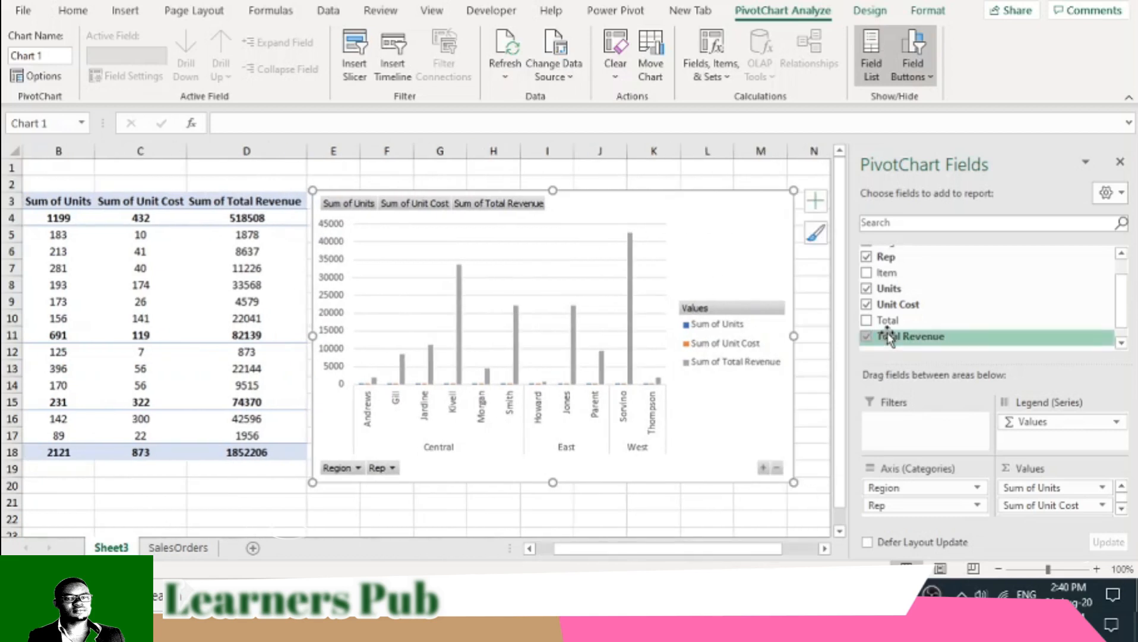
pyautogui.scroll(1, 873, 300)
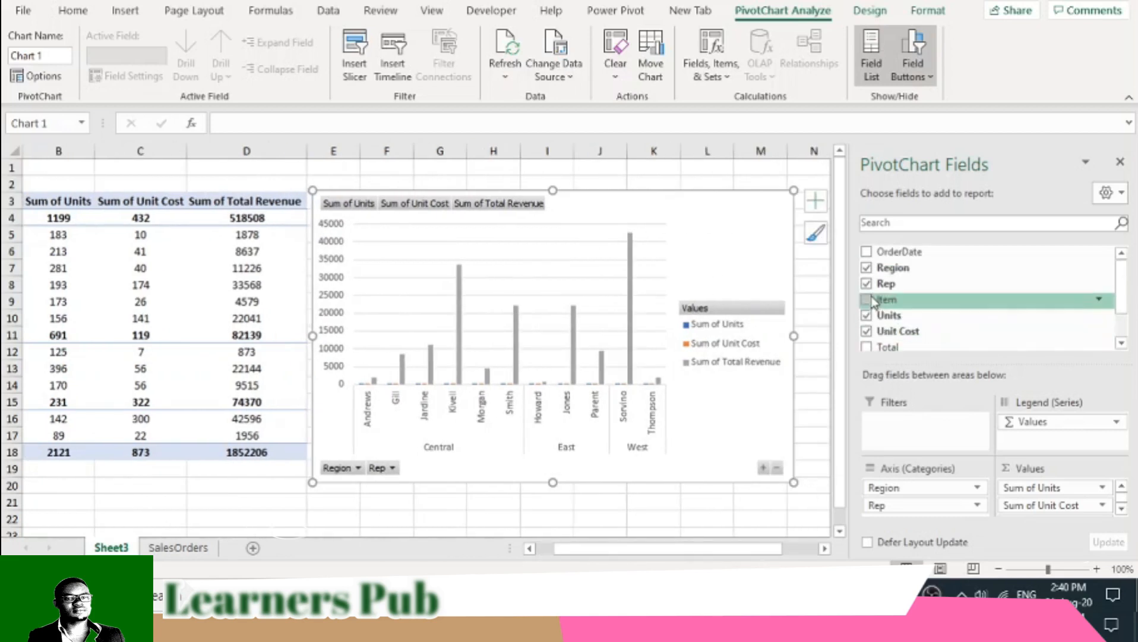
pyautogui.click(866, 284)
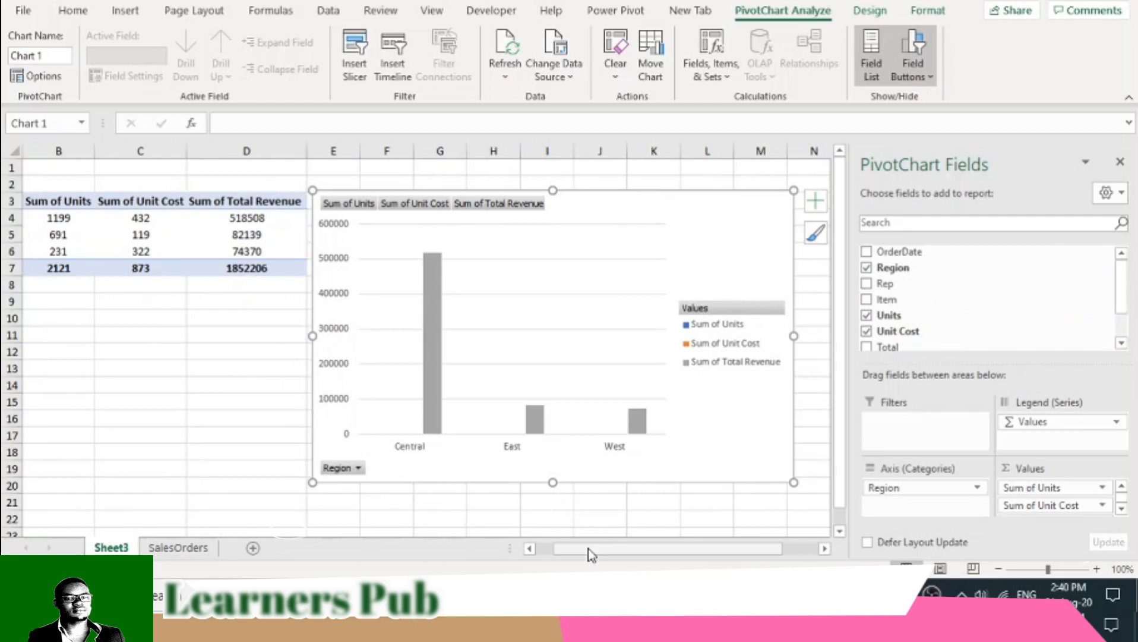
pyautogui.moveTo(759, 551); pyautogui.dragTo(756, 550)
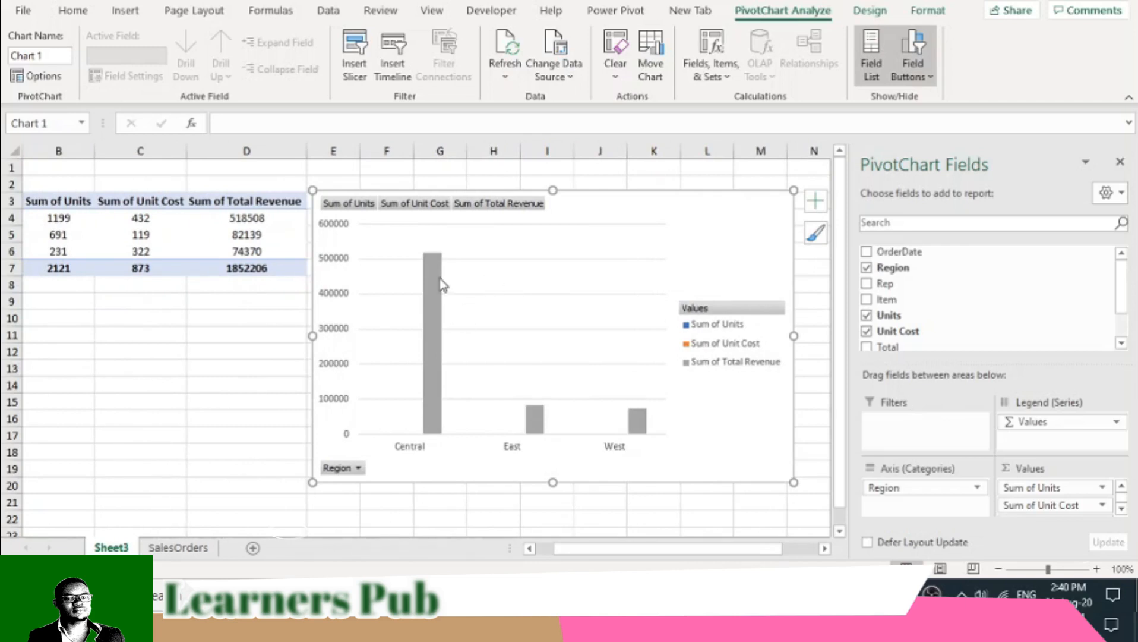
# - Recolor the chart's series with the second Colorful palette of blue and grey shades
pyautogui.moveTo(441, 284)
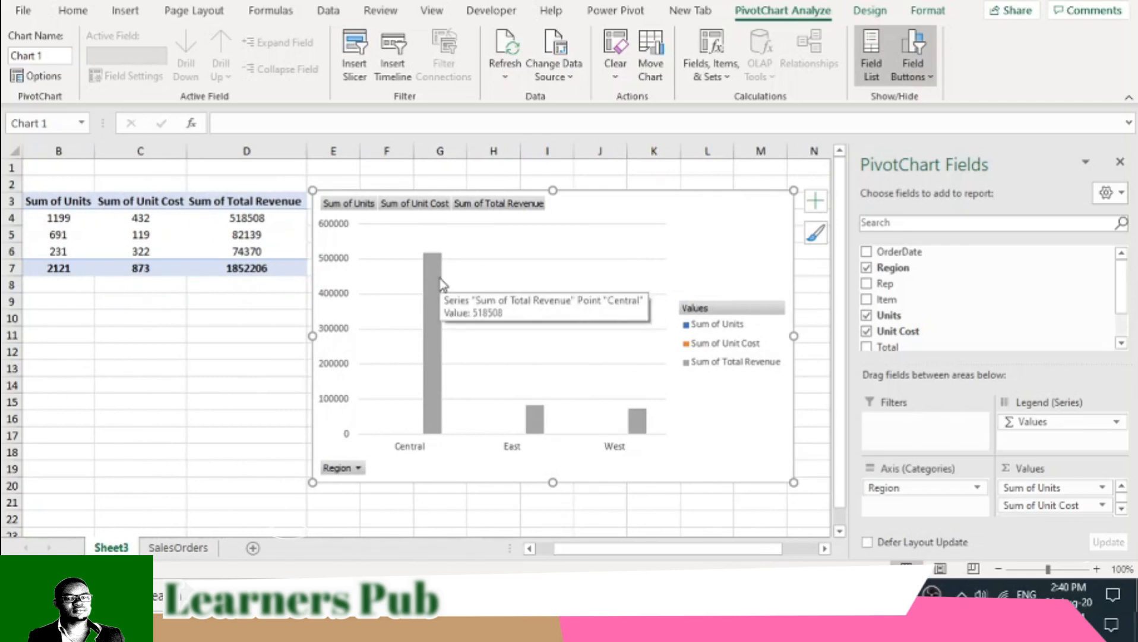
pyautogui.click(442, 271)
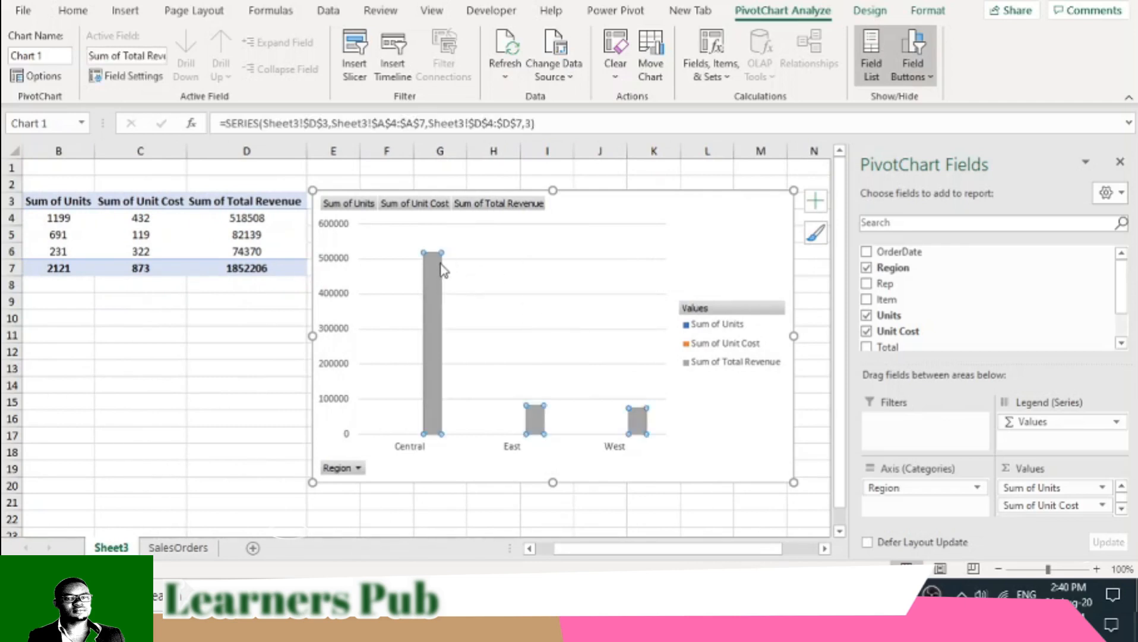
pyautogui.click(74, 11)
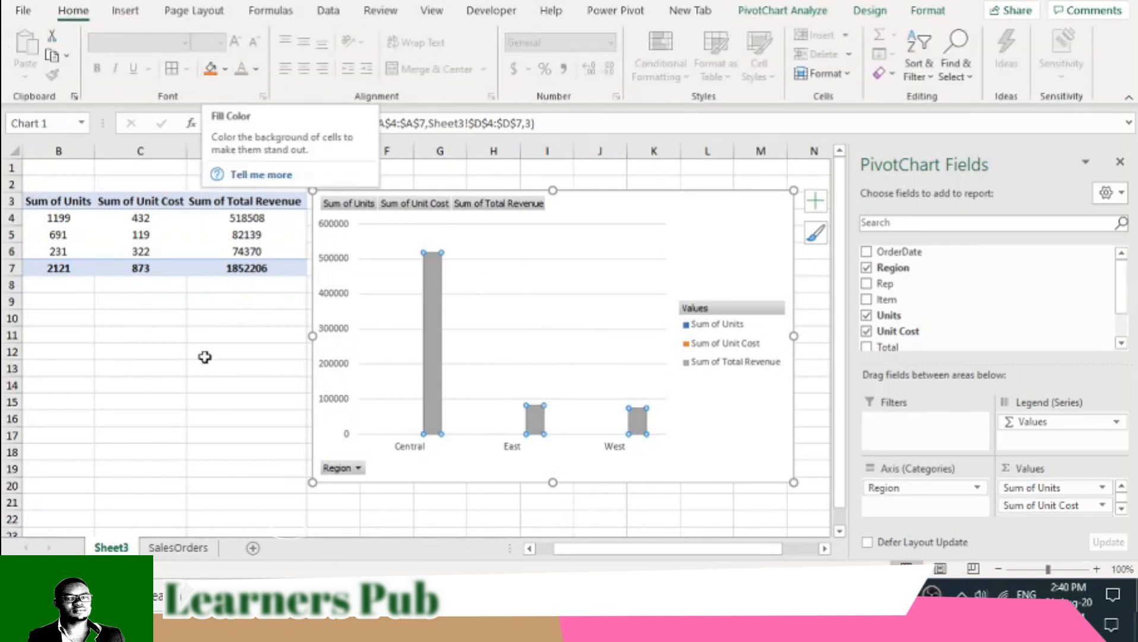
pyautogui.click(205, 357)
pyautogui.click(436, 315)
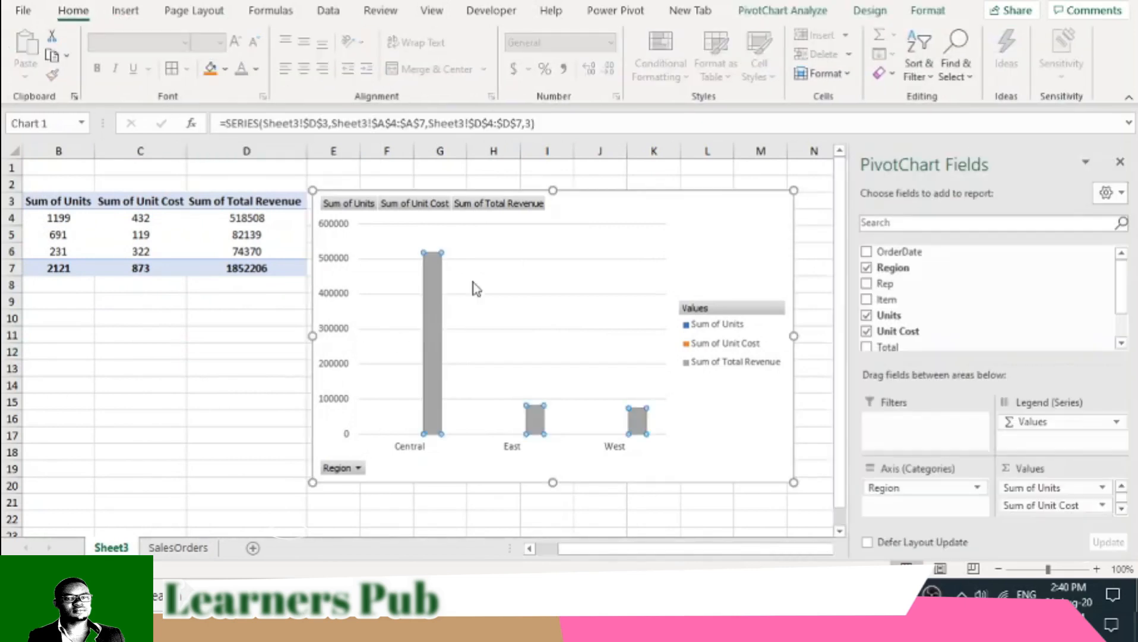
pyautogui.click(762, 12)
pyautogui.click(859, 14)
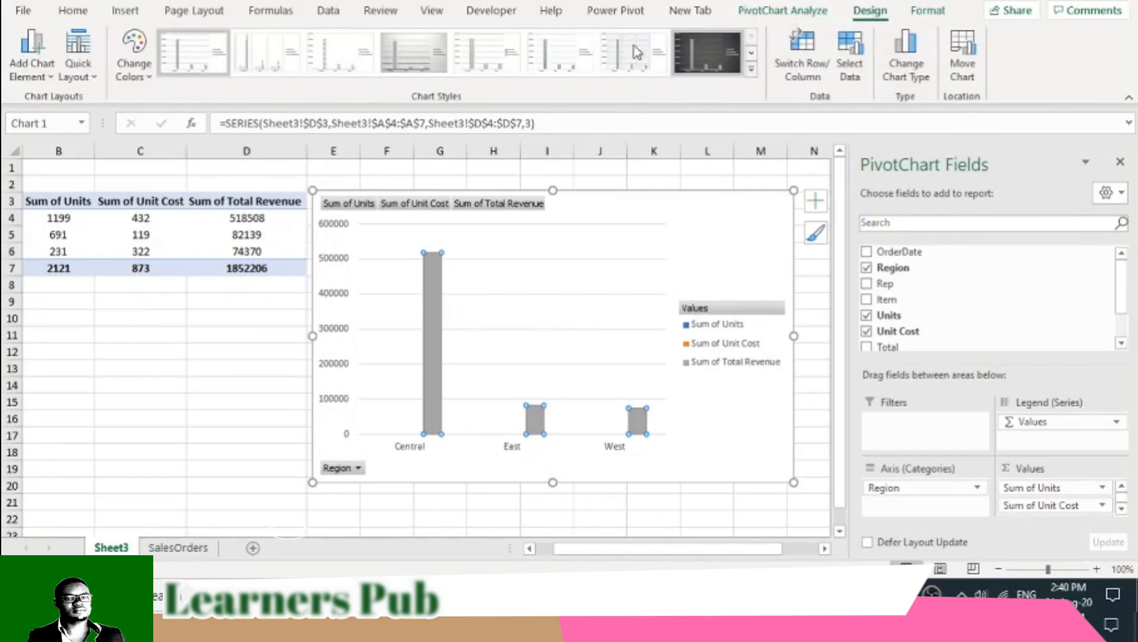
pyautogui.click(142, 79)
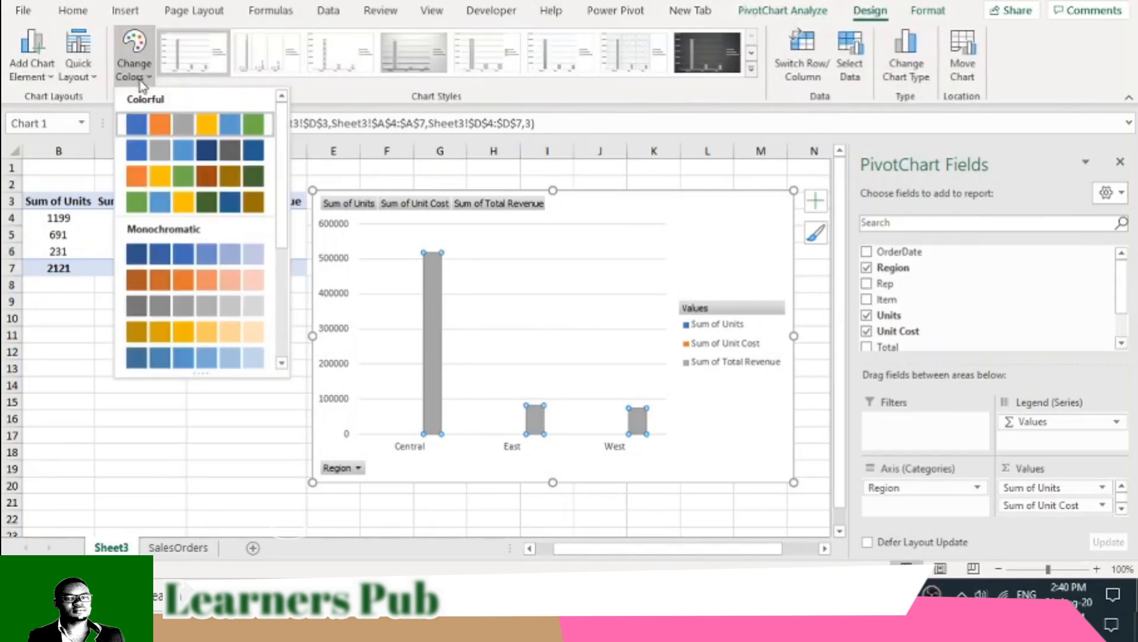
pyautogui.click(171, 167)
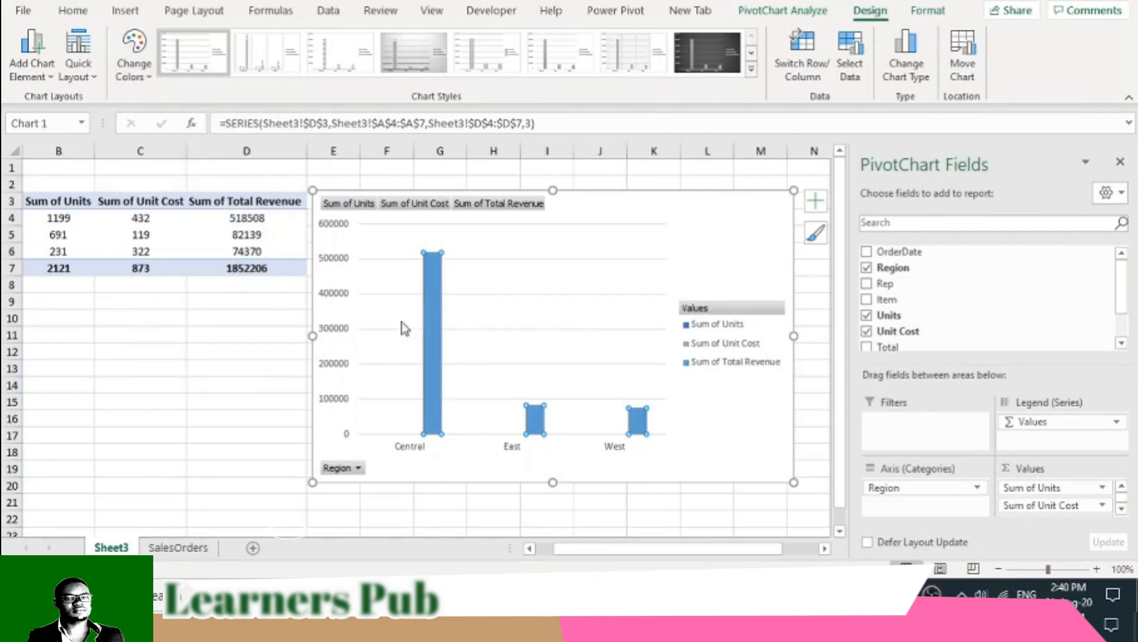
# - Hide all field buttons on the chart and set the chart's text color to the darkest black shade
pyautogui.rightClick(458, 209)
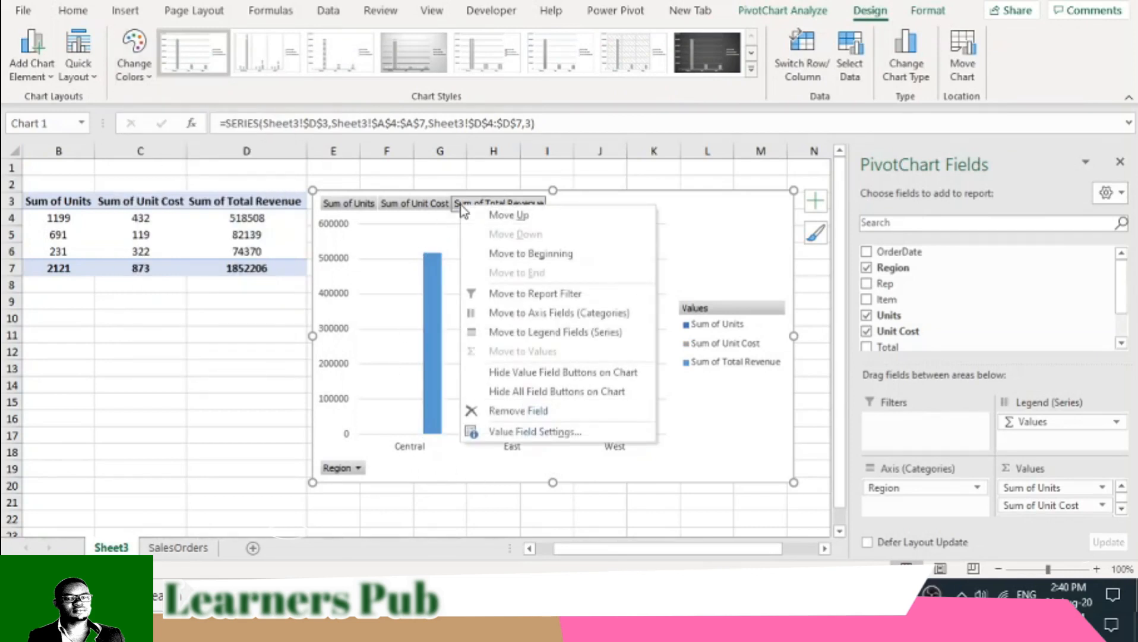
pyautogui.click(541, 392)
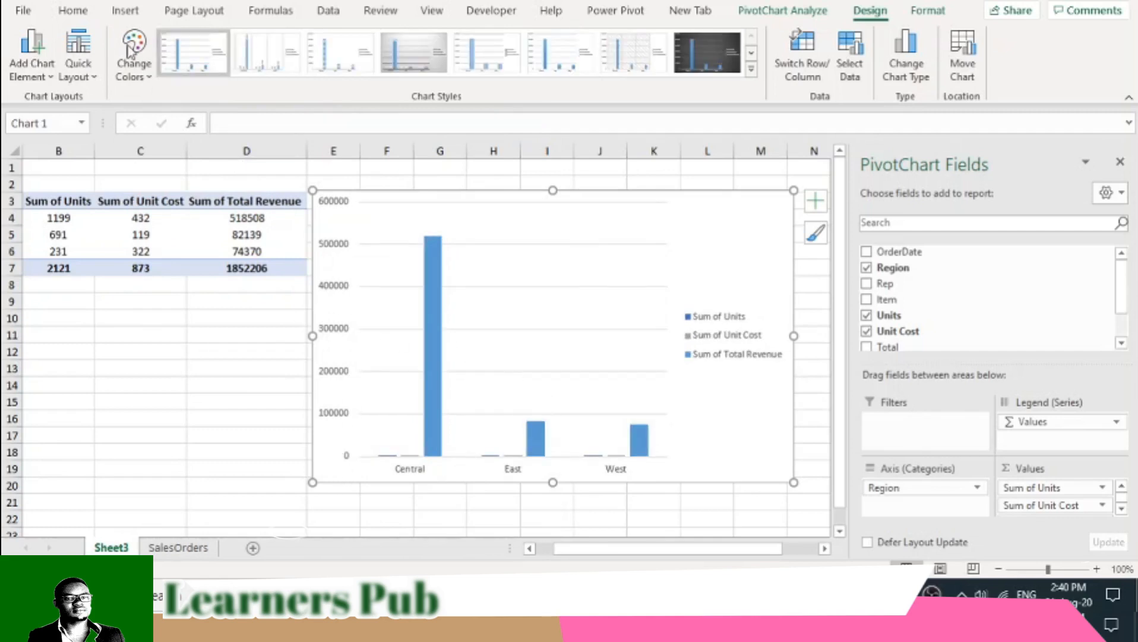
pyautogui.click(72, 10)
pyautogui.click(254, 71)
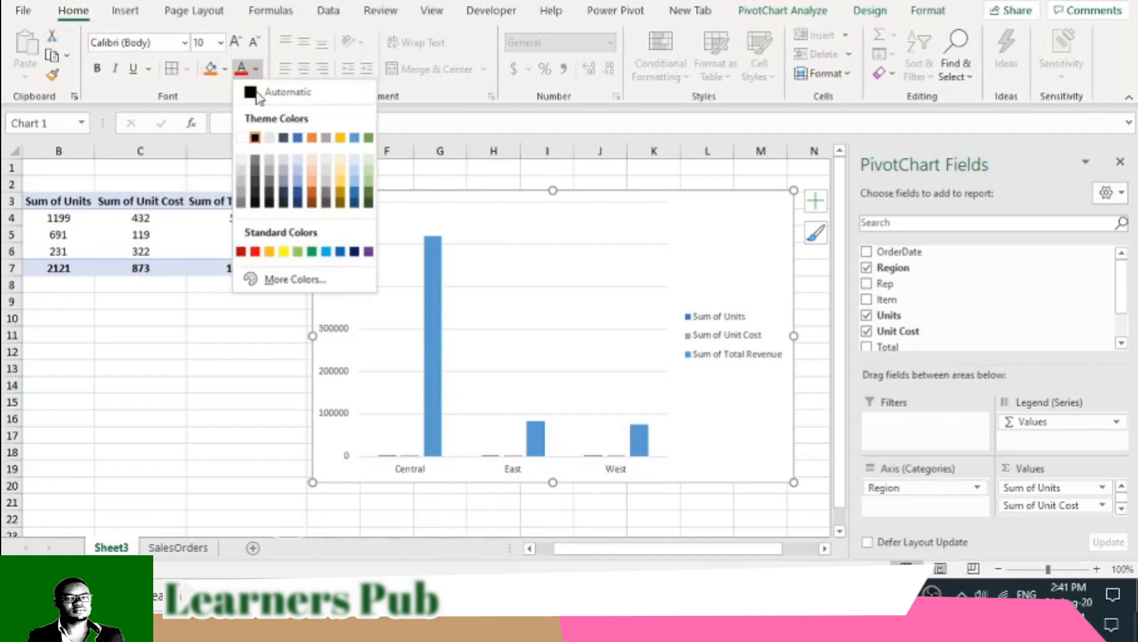
pyautogui.click(257, 203)
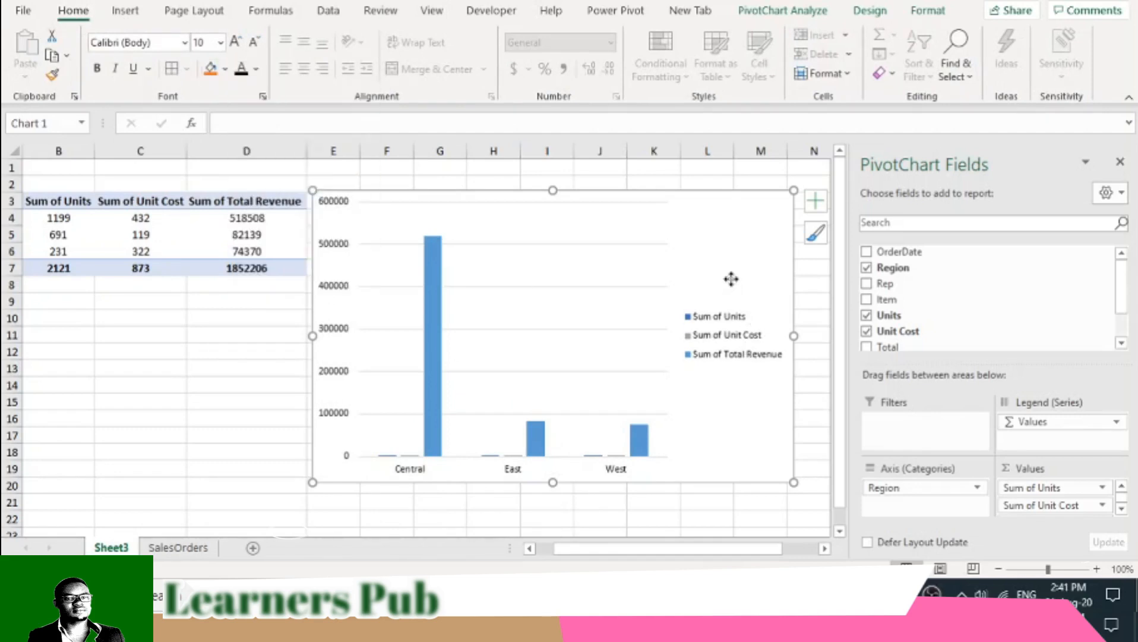
# - Make the chart slightly taller and add data labels to its columns
pyautogui.moveTo(551, 191); pyautogui.dragTo(552, 179)
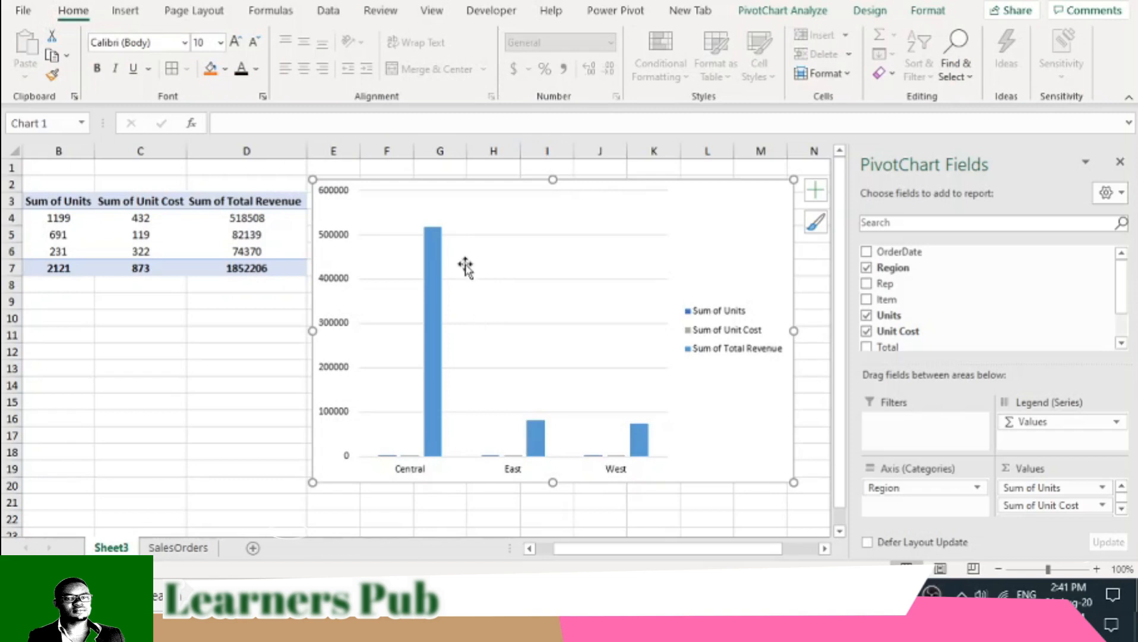
pyautogui.click(816, 190)
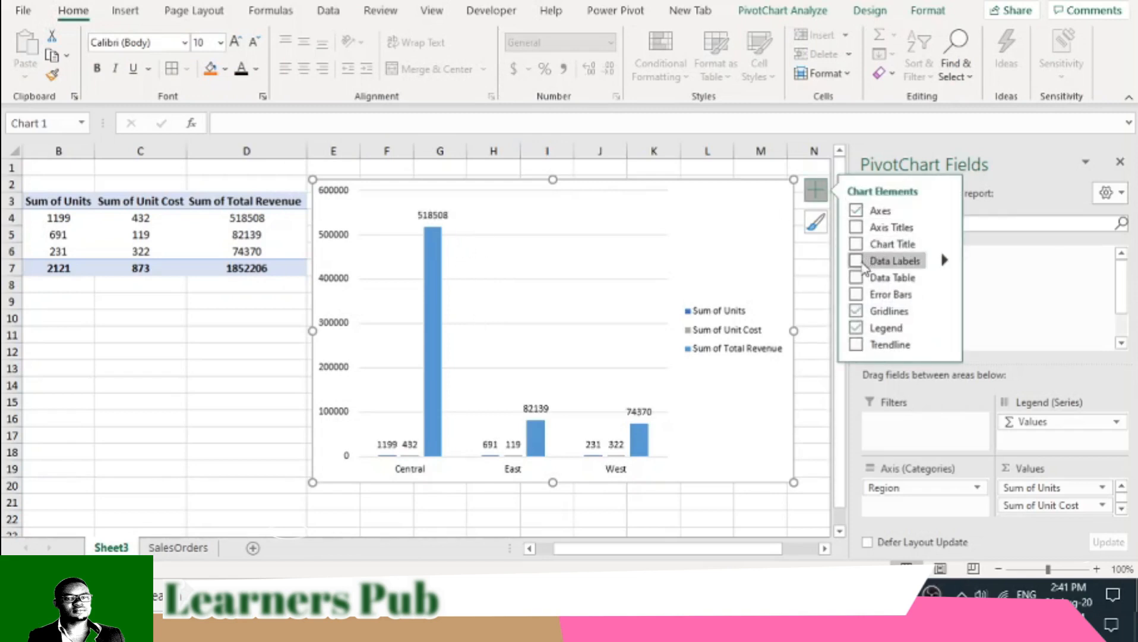
pyautogui.click(646, 507)
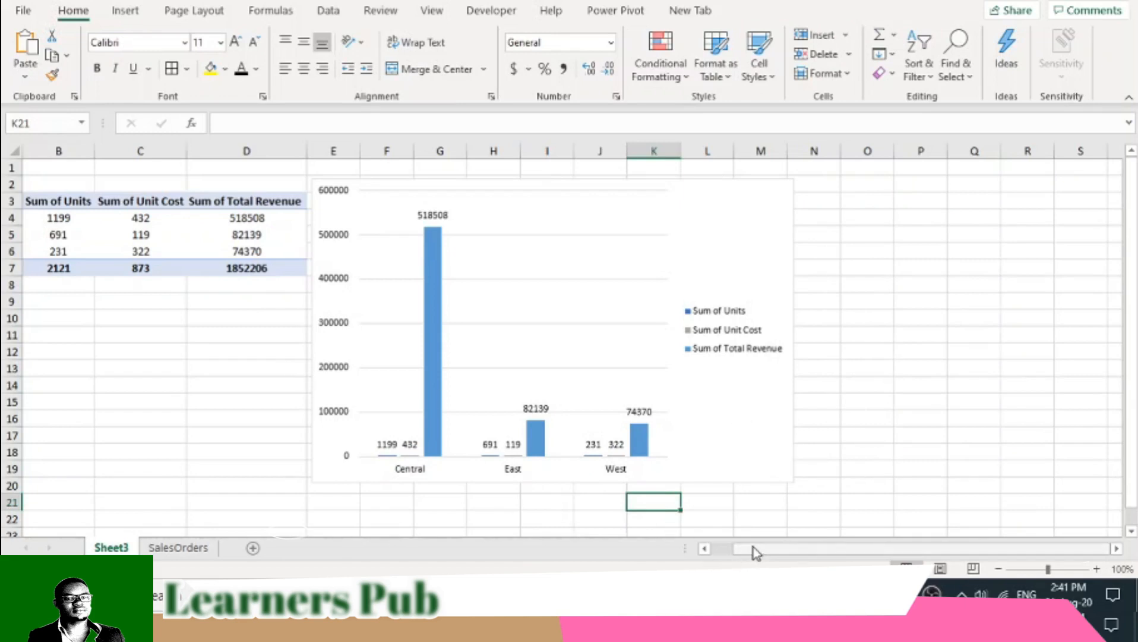
pyautogui.moveTo(754, 547); pyautogui.dragTo(716, 548)
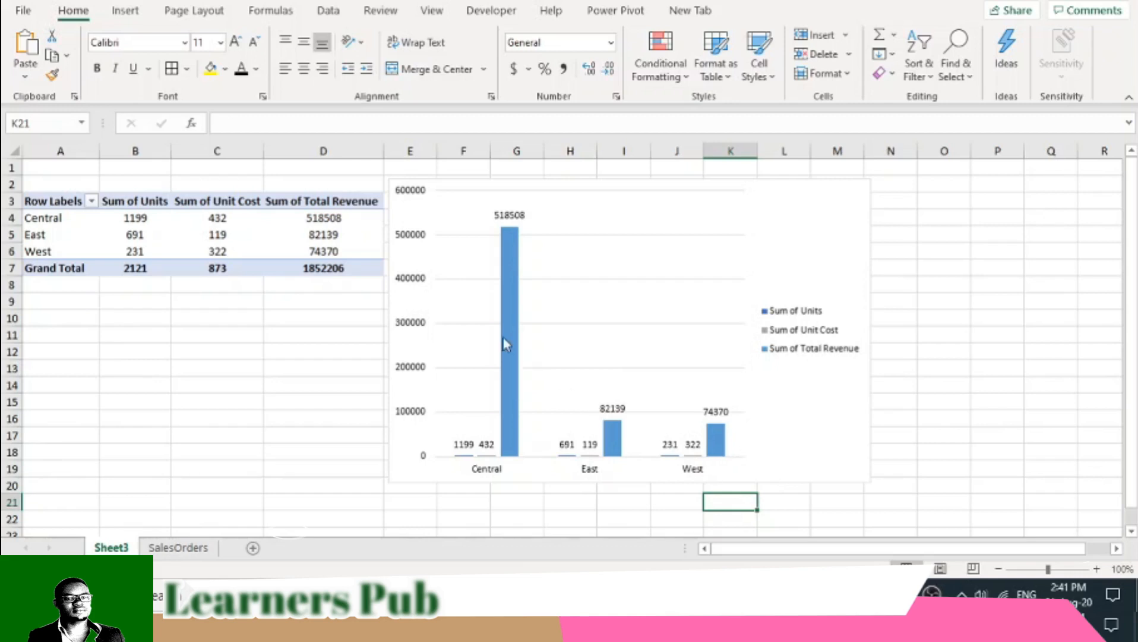
# - Delete the column chart from the sheet
pyautogui.moveTo(464, 191); pyautogui.dragTo(506, 211)
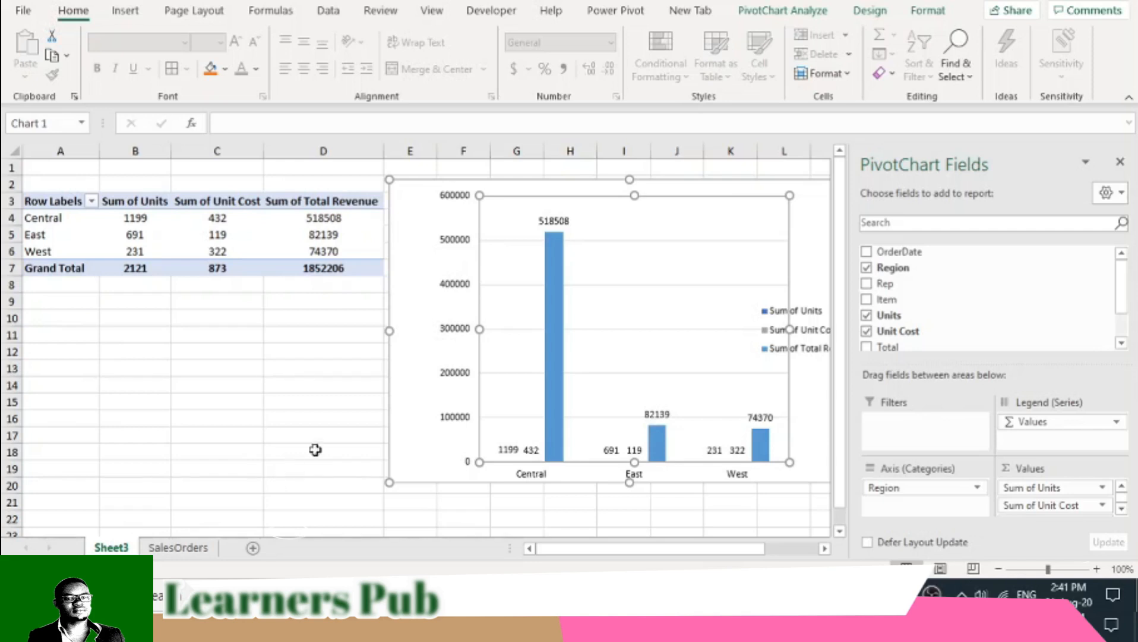
pyautogui.click(417, 194)
pyautogui.press('Delete')
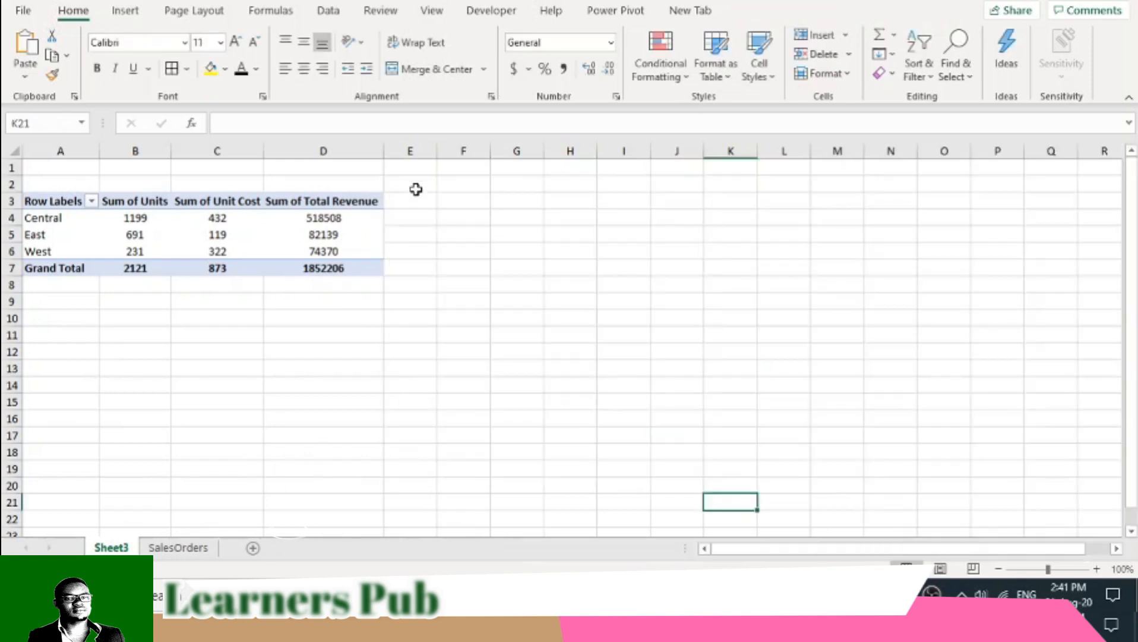
# - Fill the entire PivotTable sheet with a light grey background color
pyautogui.moveTo(548, 333); pyautogui.dragTo(542, 333)
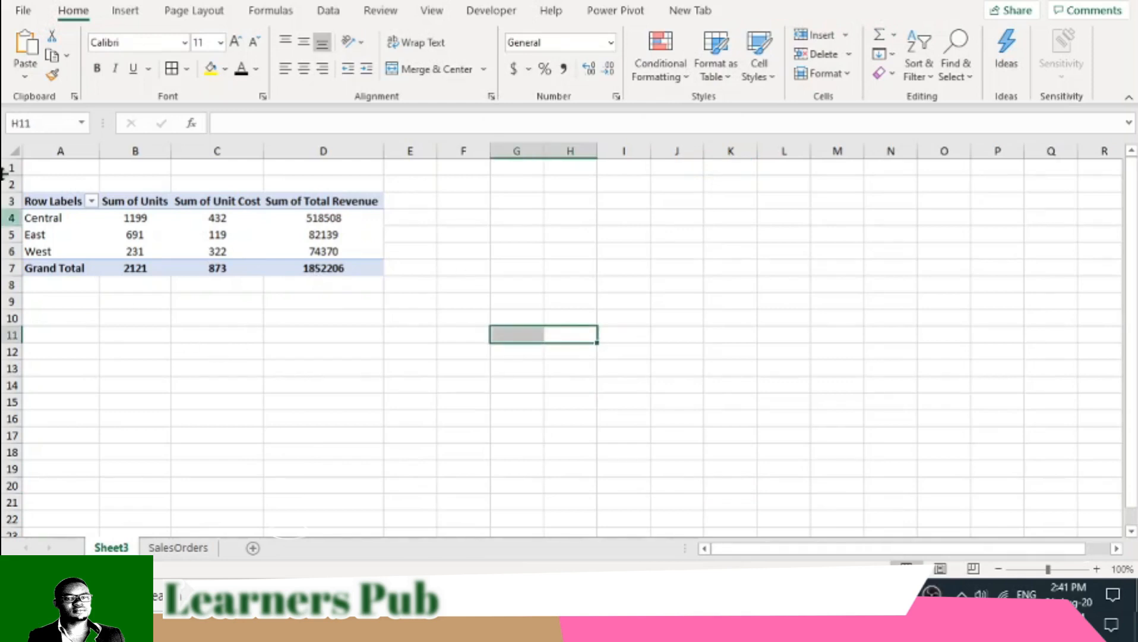
pyautogui.click(15, 149)
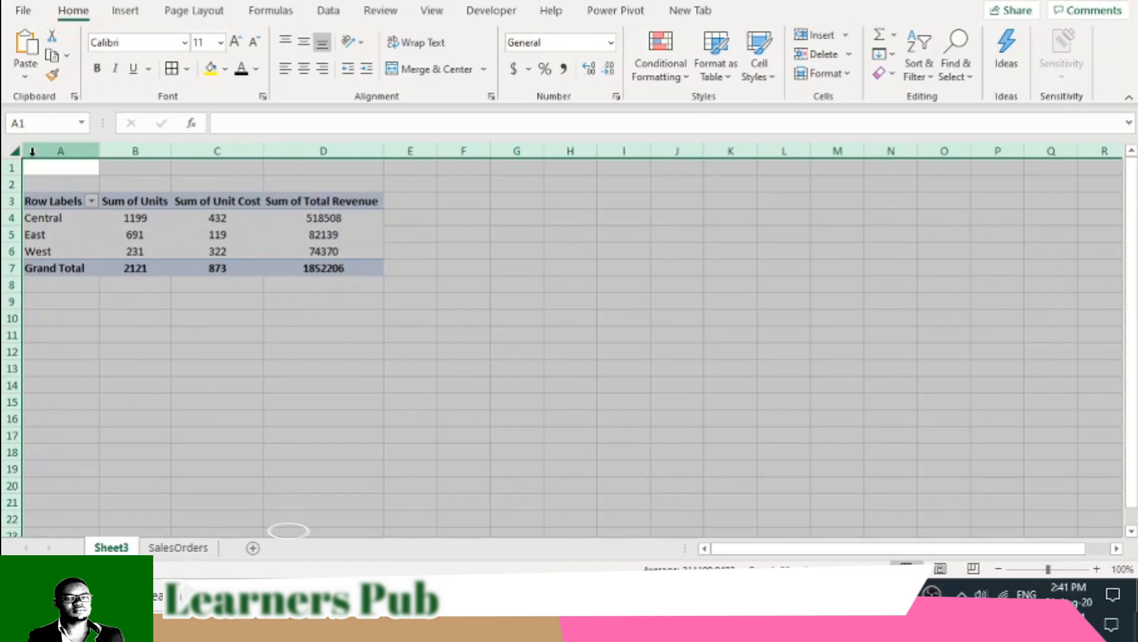
pyautogui.click(225, 69)
pyautogui.click(210, 132)
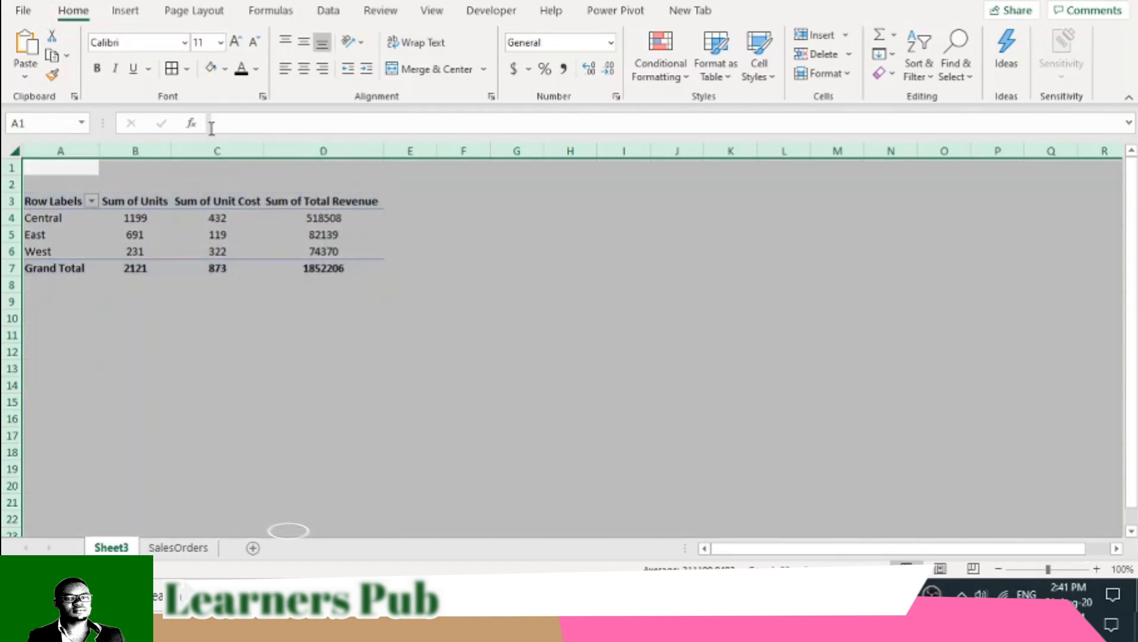
pyautogui.click(220, 269)
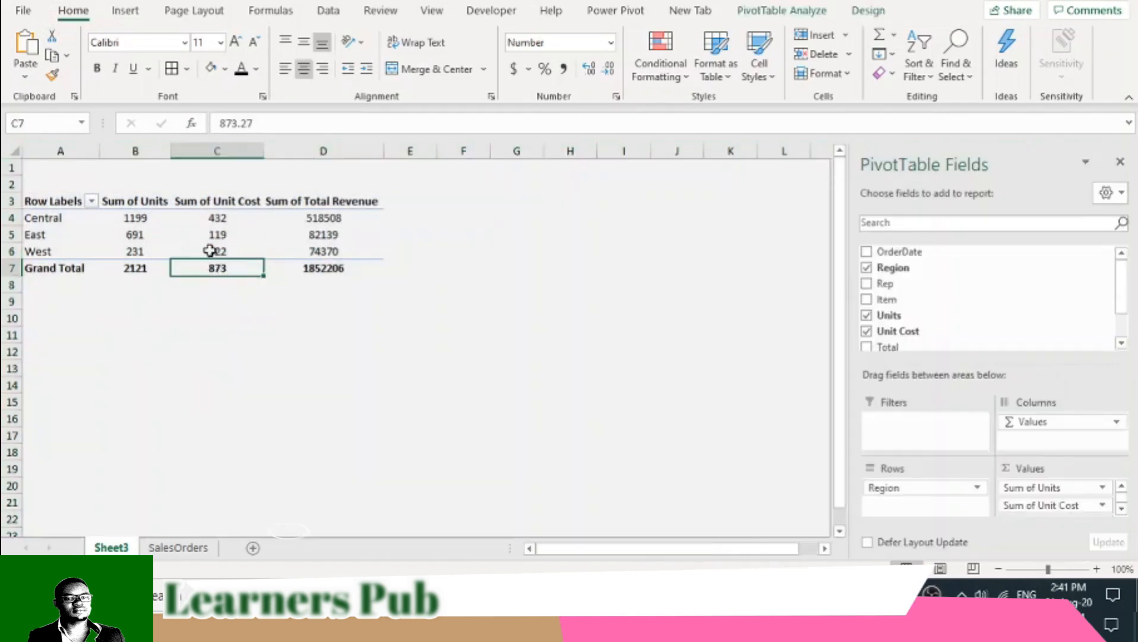
# - Apply all borders and a white fill to the PivotTable range A3:D7
pyautogui.moveTo(58, 197); pyautogui.dragTo(338, 265)
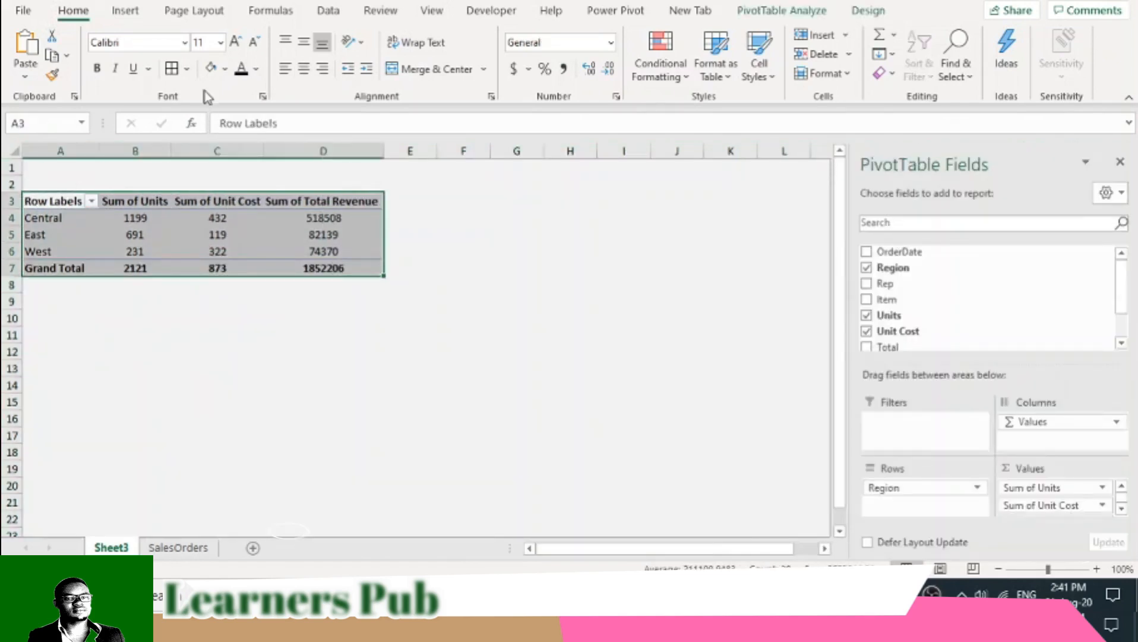
pyautogui.click(171, 68)
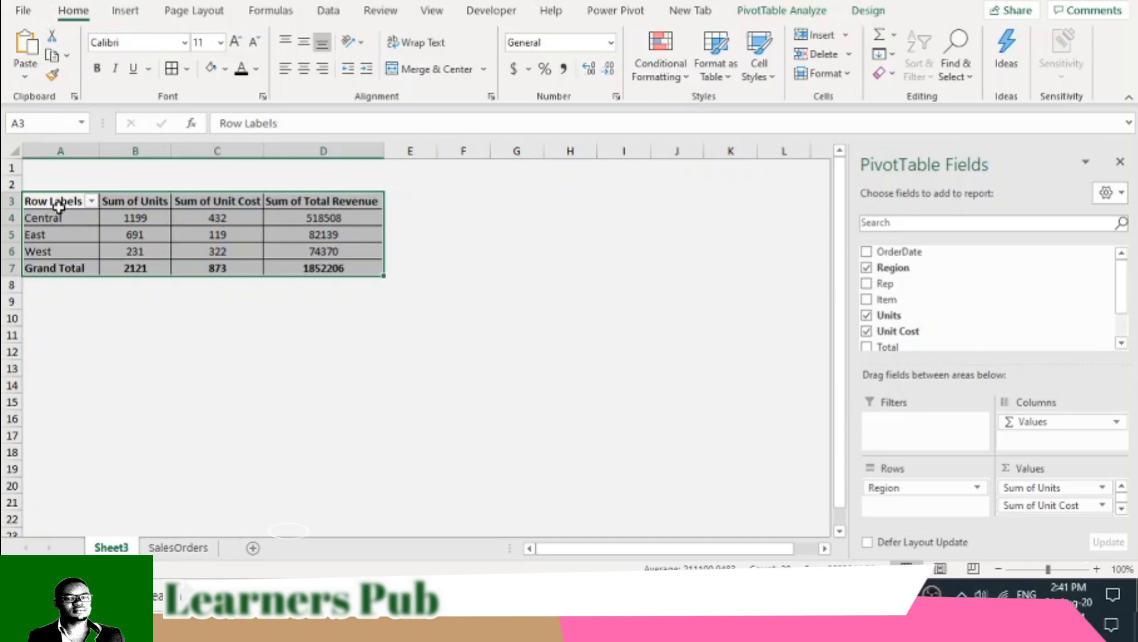
pyautogui.click(225, 68)
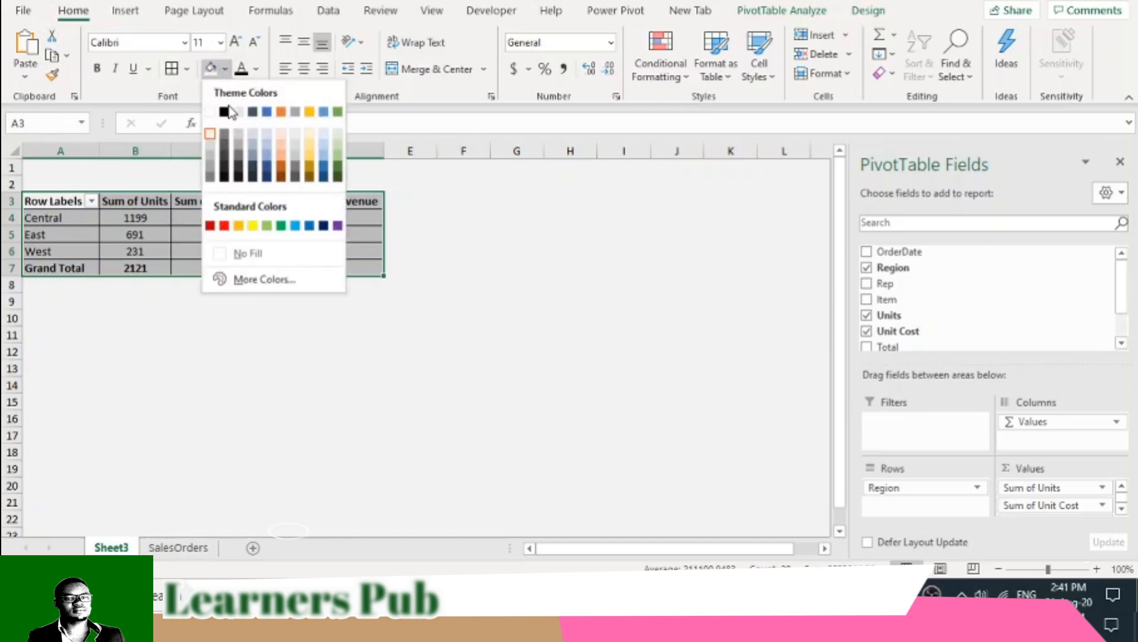
pyautogui.click(209, 111)
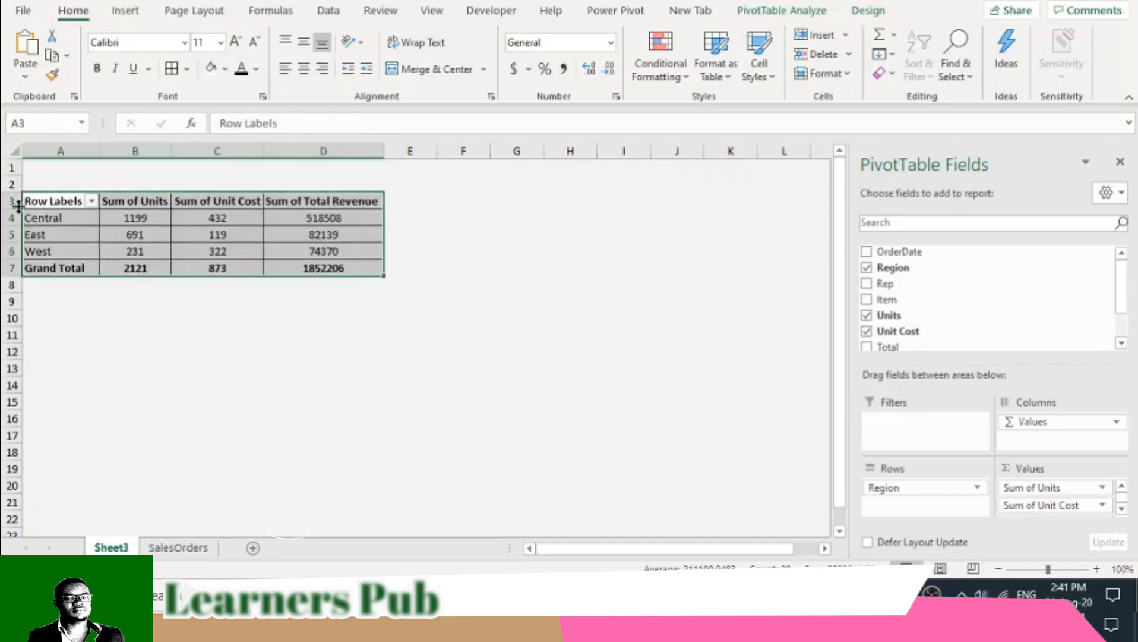
# - Rename the PivotTable's Row Labels header in A3 as Region
pyautogui.click(58, 204)
pyautogui.moveTo(278, 123); pyautogui.dragTo(164, 126)
pyautogui.write('Region')
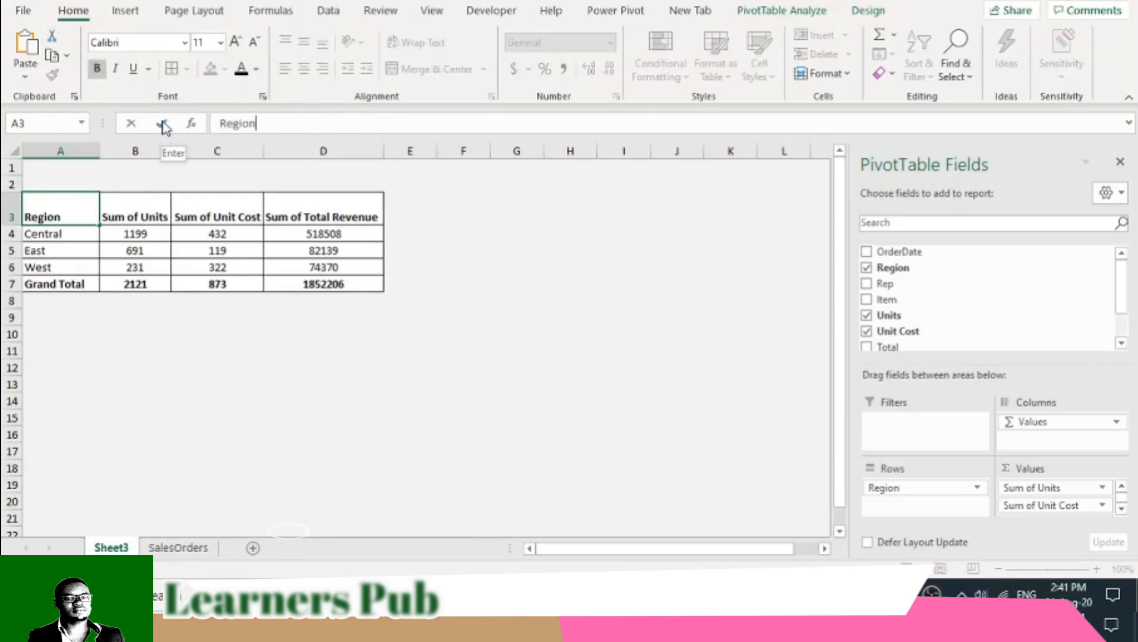
pyautogui.click(164, 127)
pyautogui.click(265, 403)
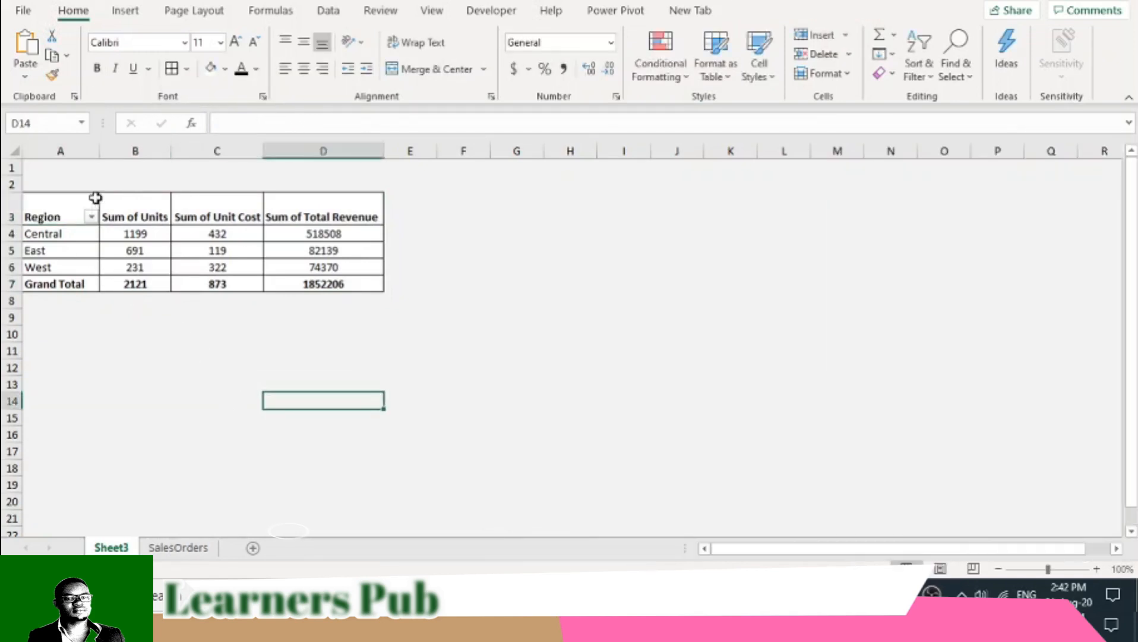
# - Shorten the three value headers in B3:D3 to Units, Unit Cost and Total Revenue
pyautogui.click(151, 212)
pyautogui.click(249, 123)
pyautogui.moveTo(250, 123); pyautogui.dragTo(181, 122)
pyautogui.press('BackSpace')
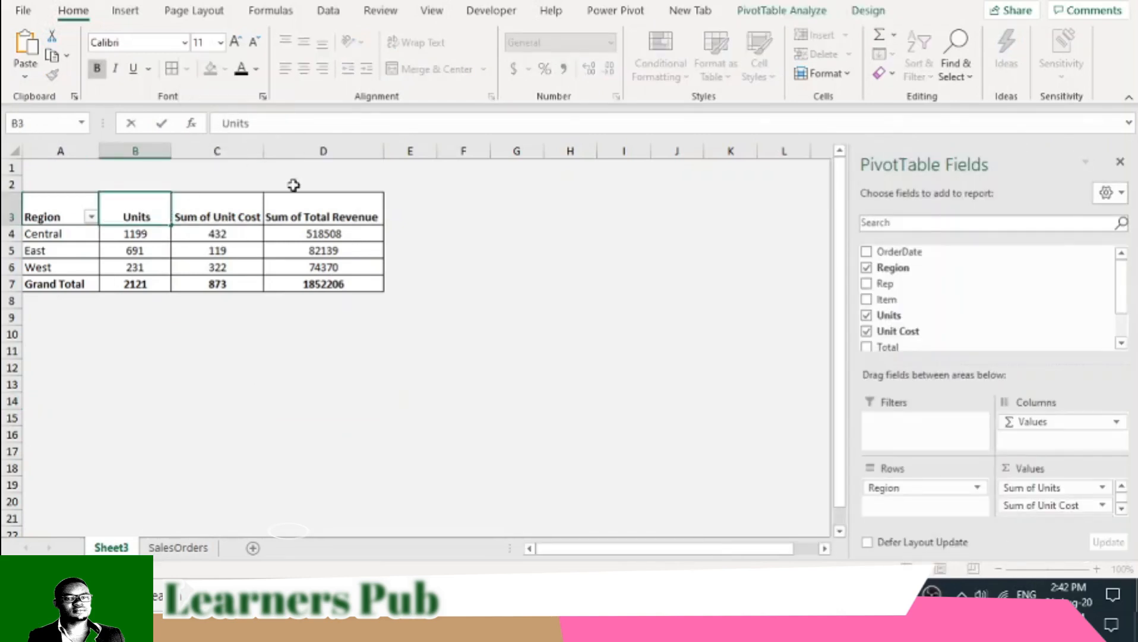
pyautogui.click(234, 209)
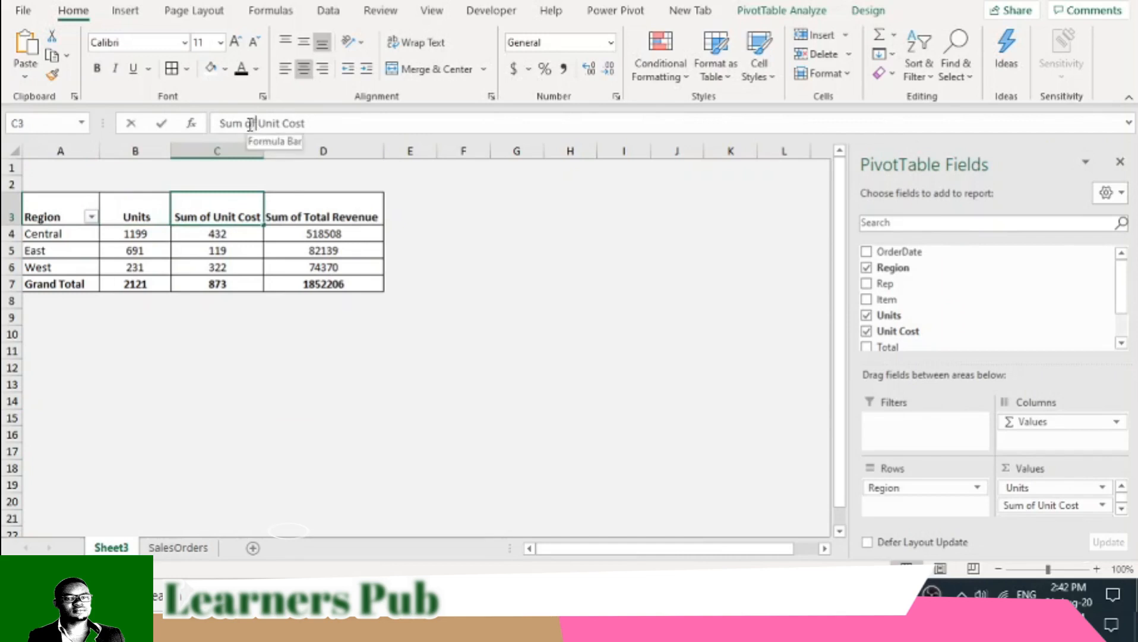
pyautogui.moveTo(257, 123); pyautogui.dragTo(176, 127)
pyautogui.press('BackSpace')
pyautogui.click(332, 208)
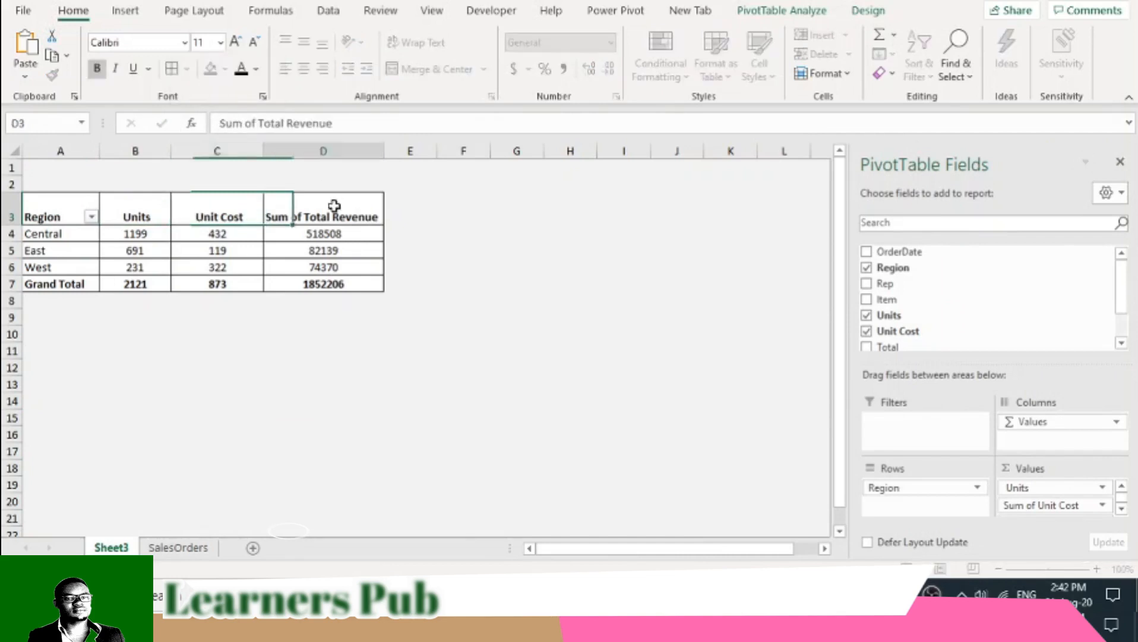
pyautogui.moveTo(258, 123); pyautogui.dragTo(166, 124)
pyautogui.press('BackSpace')
pyautogui.click(166, 124)
# - Fill the header cells A3:D3 with a light shade of Blue, Accent 1
pyautogui.moveTo(40, 218); pyautogui.dragTo(339, 211)
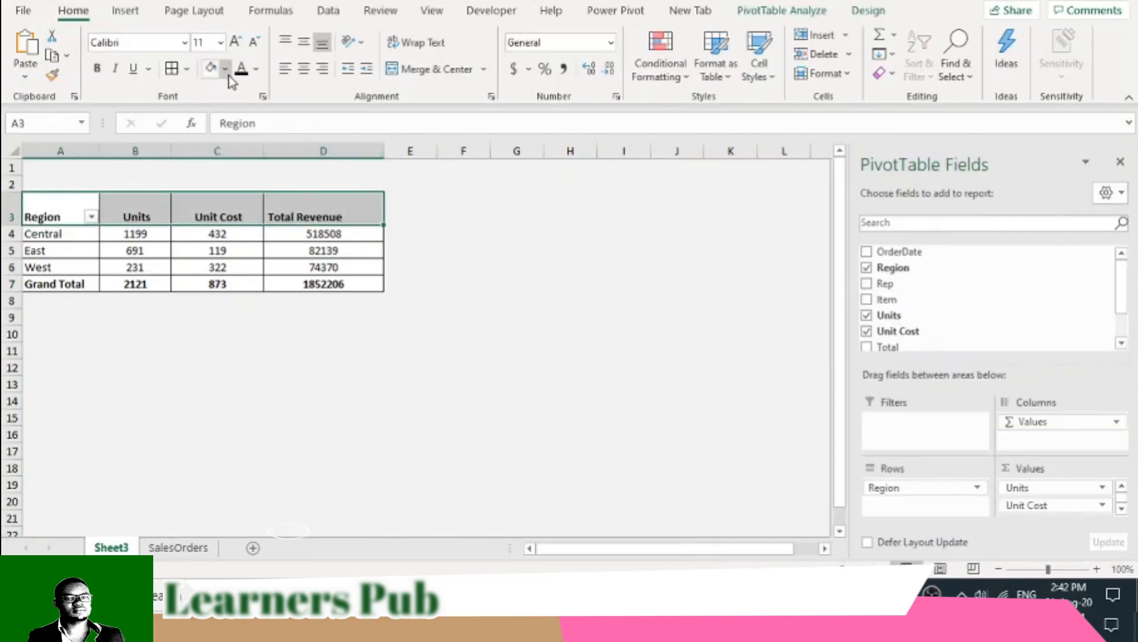
pyautogui.click(225, 68)
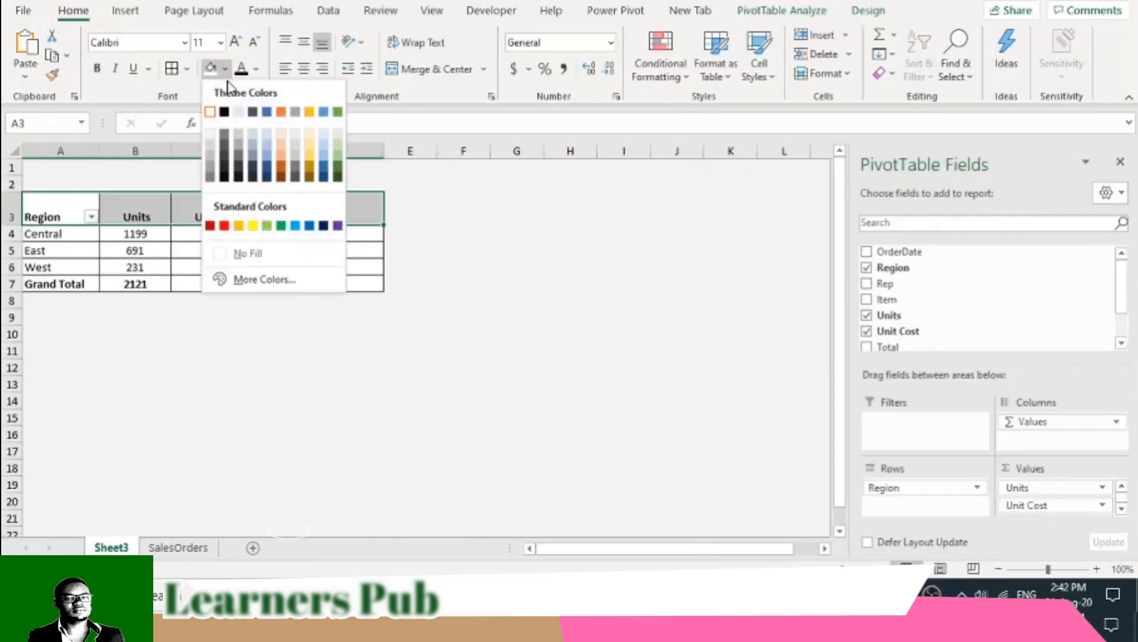
pyautogui.click(268, 155)
pyautogui.click(216, 331)
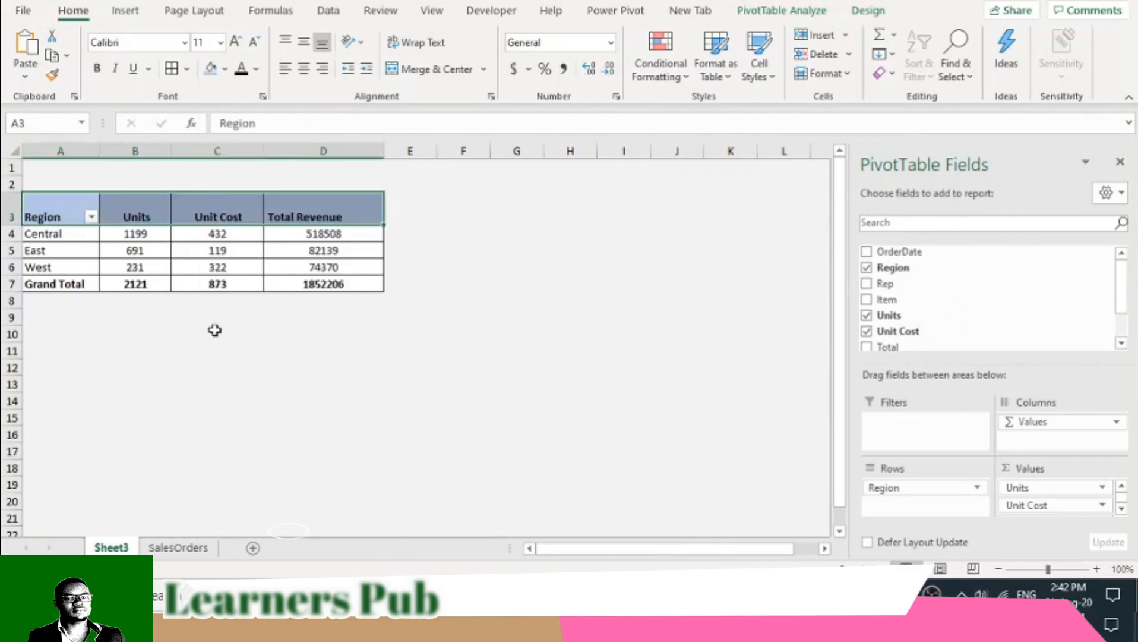
# - Give the header cells A3:D3 a thick bottom border through the Format Cells border settings
pyautogui.moveTo(91, 208); pyautogui.dragTo(336, 213)
pyautogui.click(186, 69)
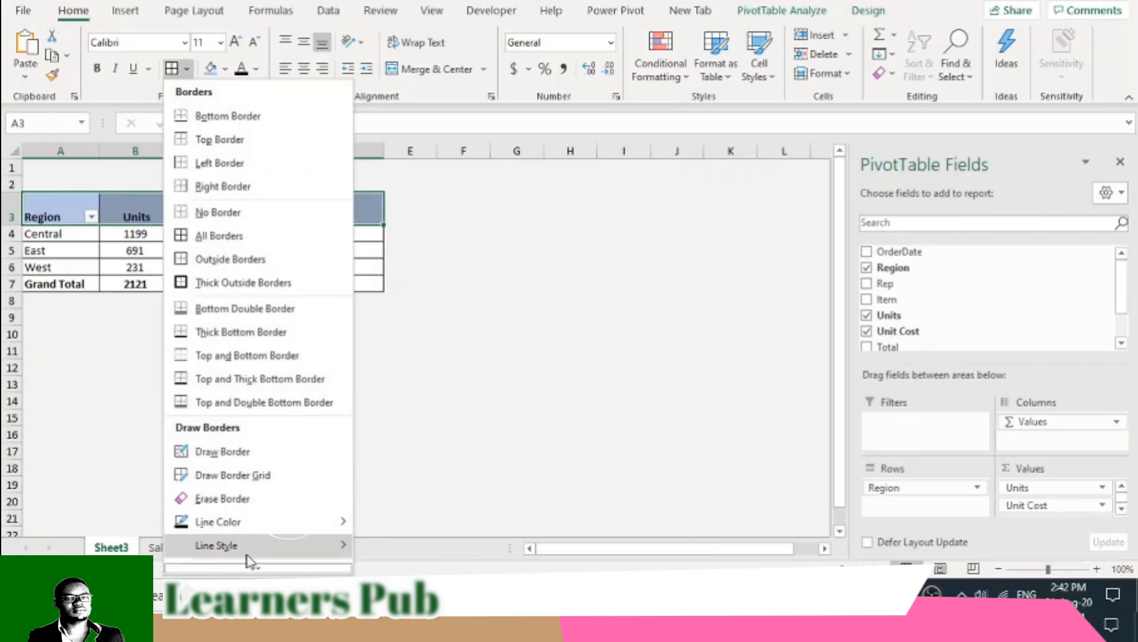
pyautogui.click(250, 562)
pyautogui.click(397, 247)
pyautogui.click(458, 298)
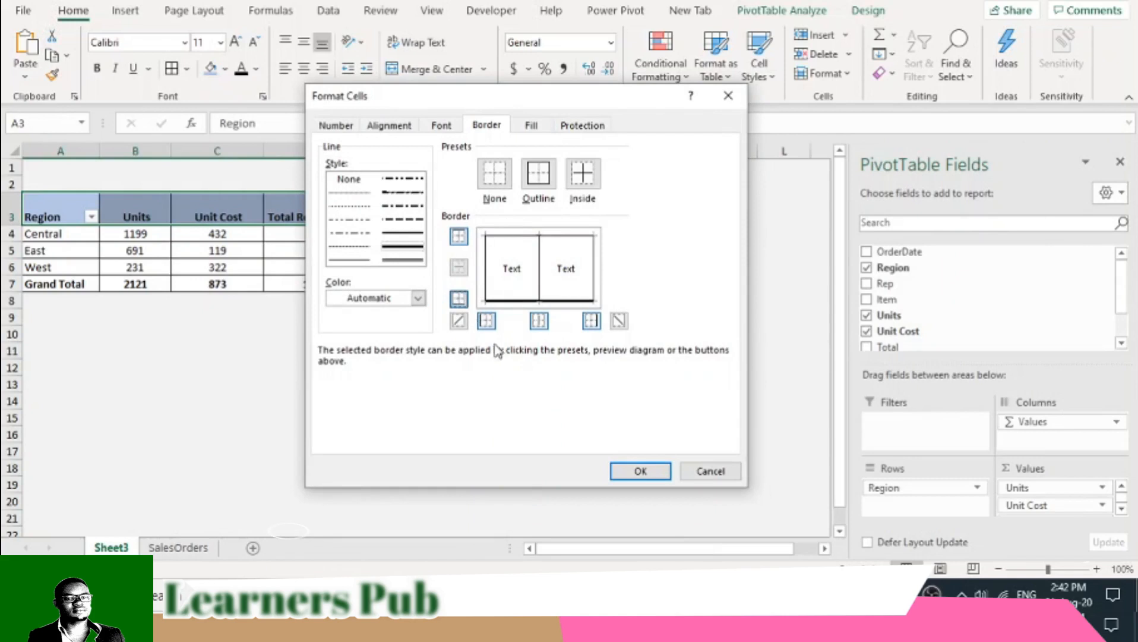
pyautogui.click(641, 470)
pyautogui.click(505, 439)
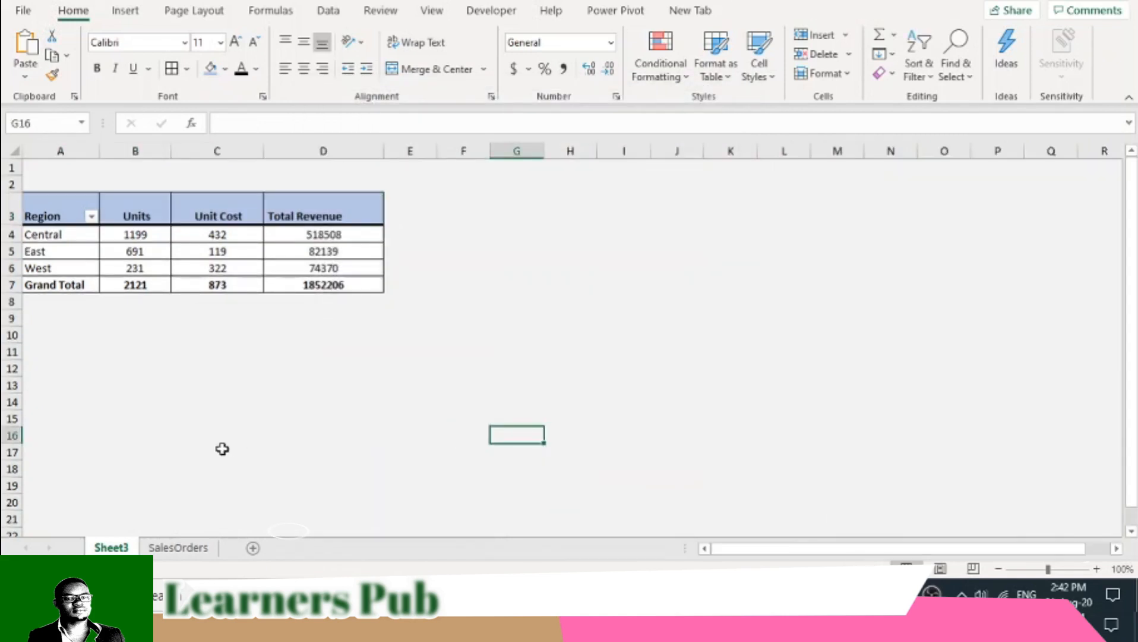
# - Make row 2 slightly taller and give columns B to D an equal width that fits the Total Revenue header
pyautogui.moveTo(14, 191); pyautogui.dragTo(15, 190)
pyautogui.click(196, 343)
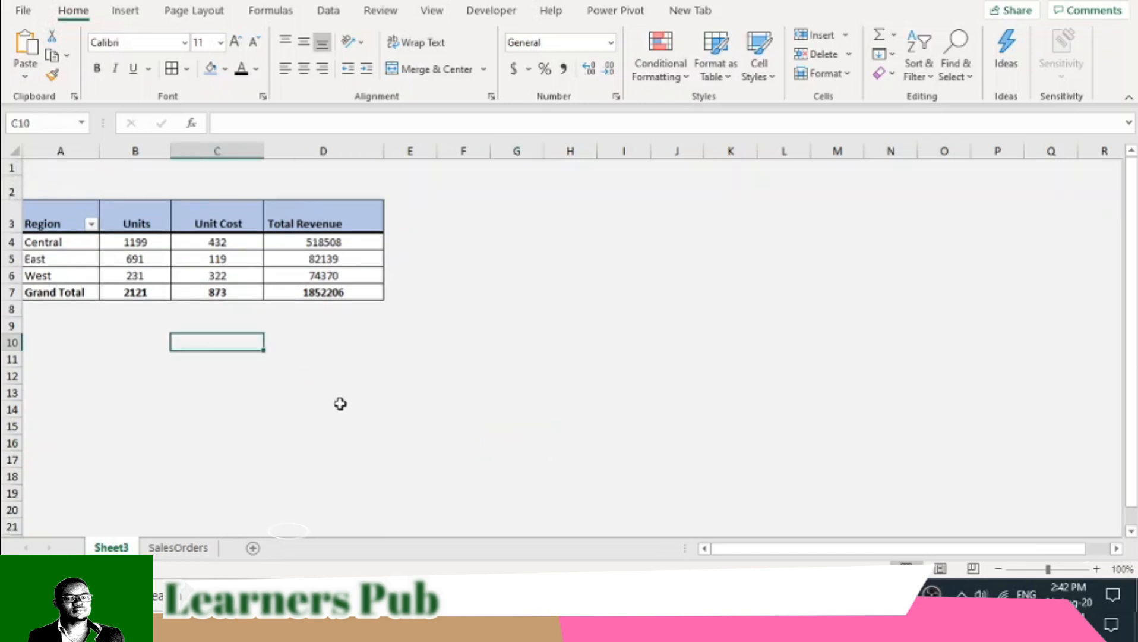
pyautogui.moveTo(59, 221); pyautogui.dragTo(325, 293)
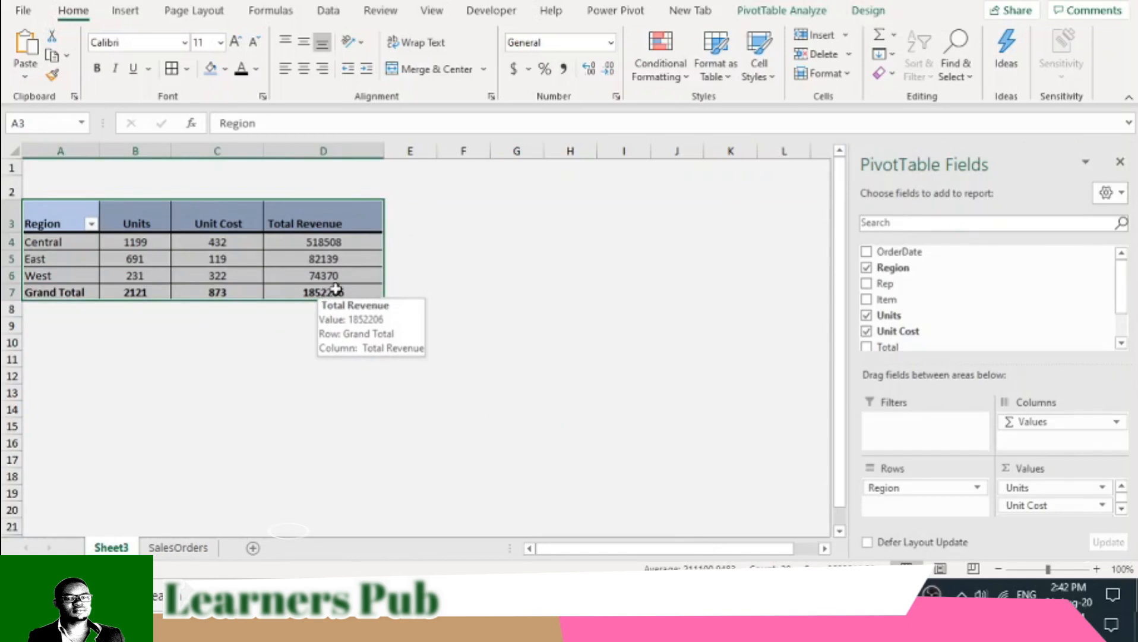
pyautogui.moveTo(354, 148); pyautogui.dragTo(166, 150)
pyautogui.click(251, 262)
pyautogui.moveTo(299, 157); pyautogui.dragTo(309, 158)
pyautogui.moveTo(121, 153); pyautogui.dragTo(245, 151)
pyautogui.click(246, 308)
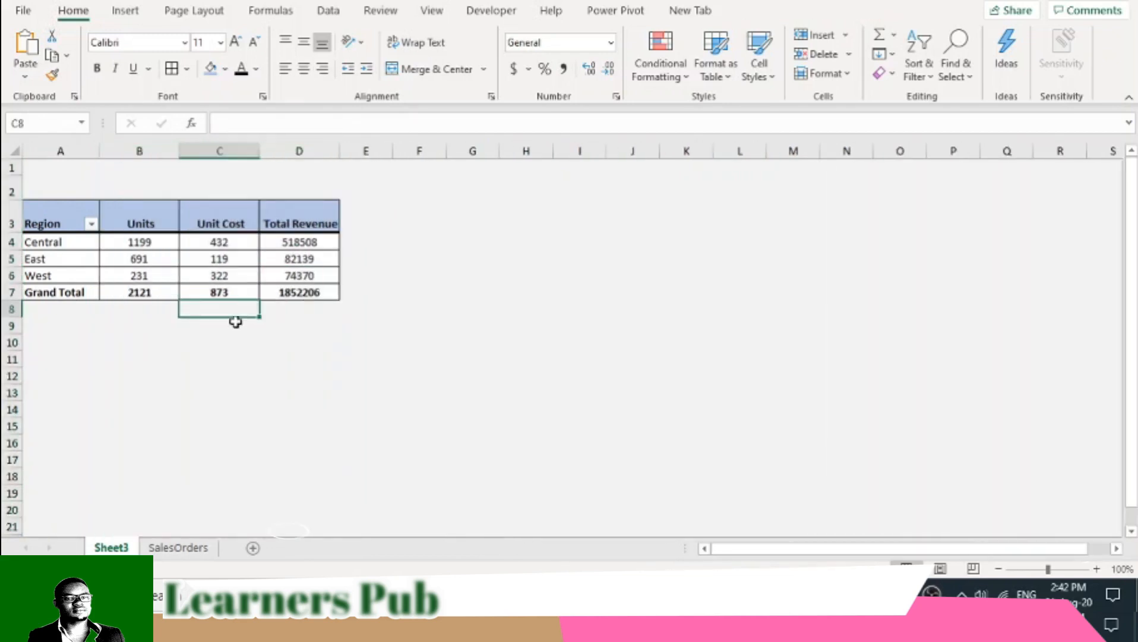
pyautogui.click(163, 239)
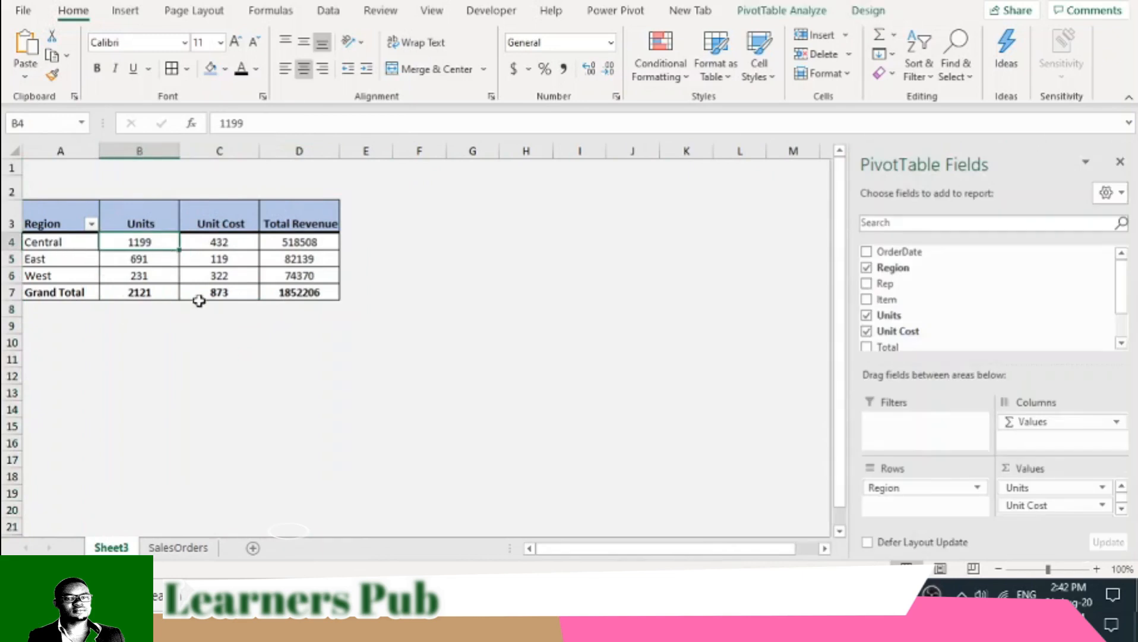
pyautogui.click(119, 221)
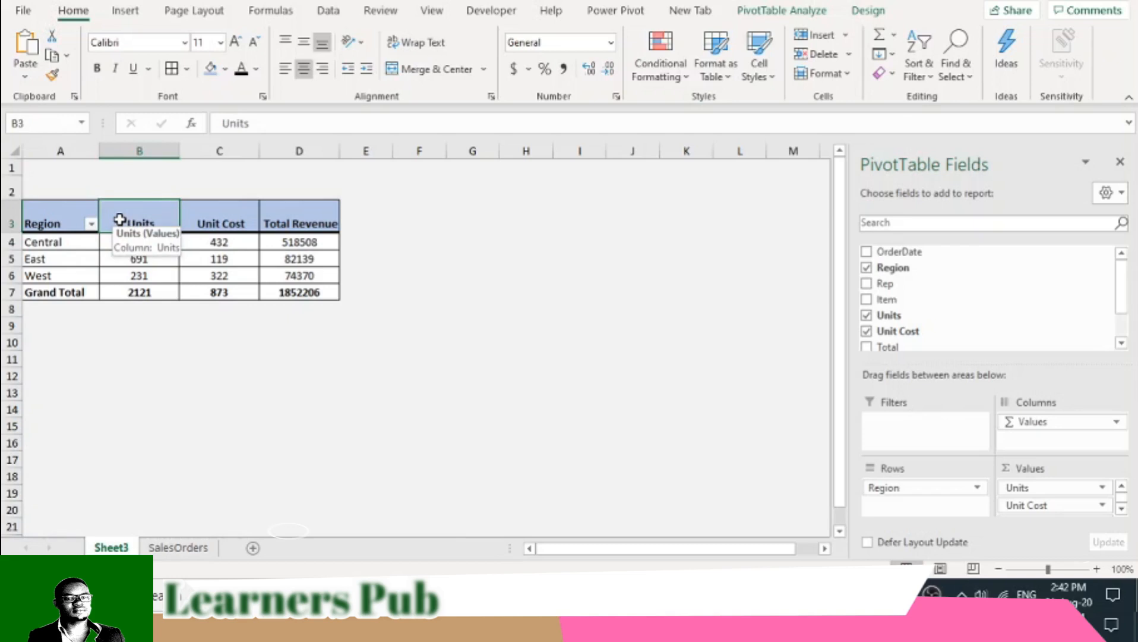
pyautogui.click(302, 246)
pyautogui.click(142, 270)
pyautogui.click(192, 228)
pyautogui.click(277, 224)
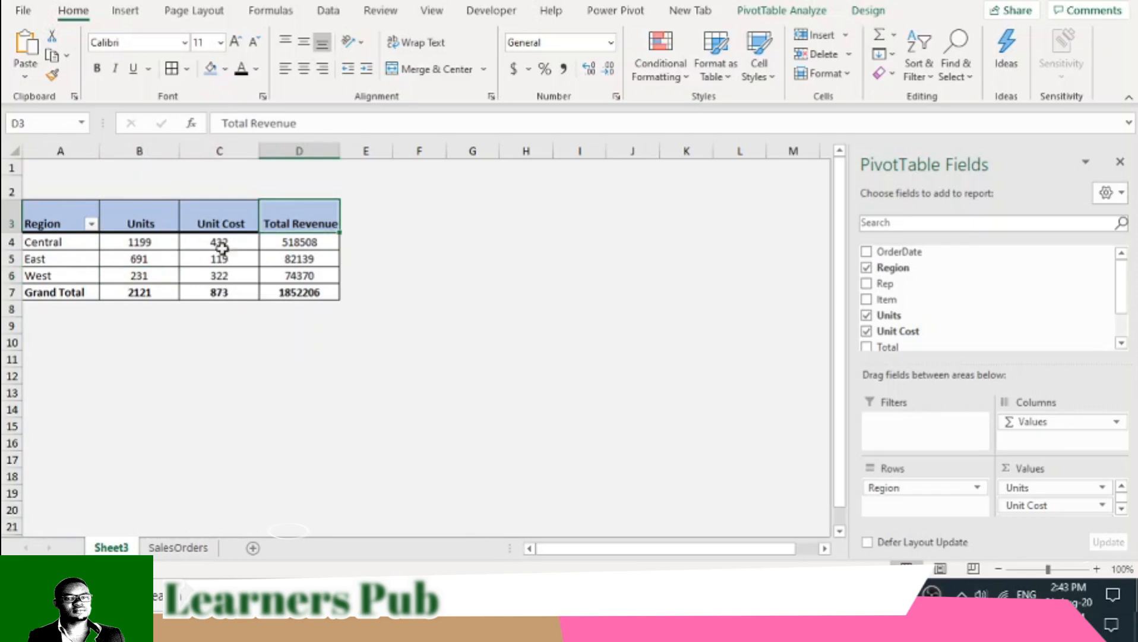
# - Vertically center the contents of header row 3 with middle alignment
pyautogui.click(11, 216)
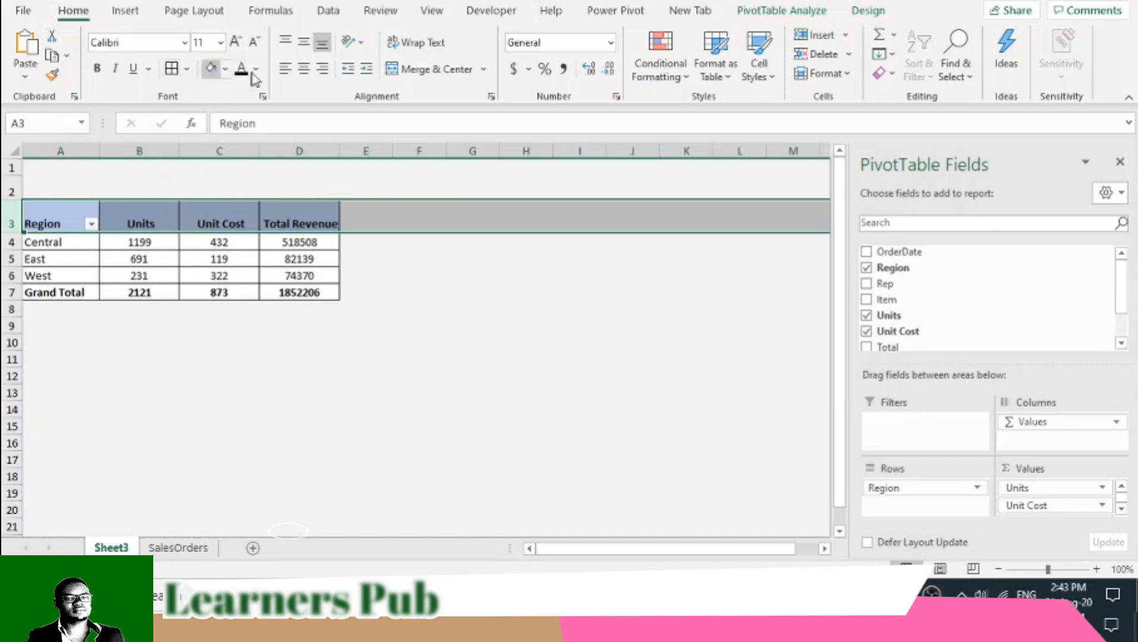
pyautogui.click(302, 44)
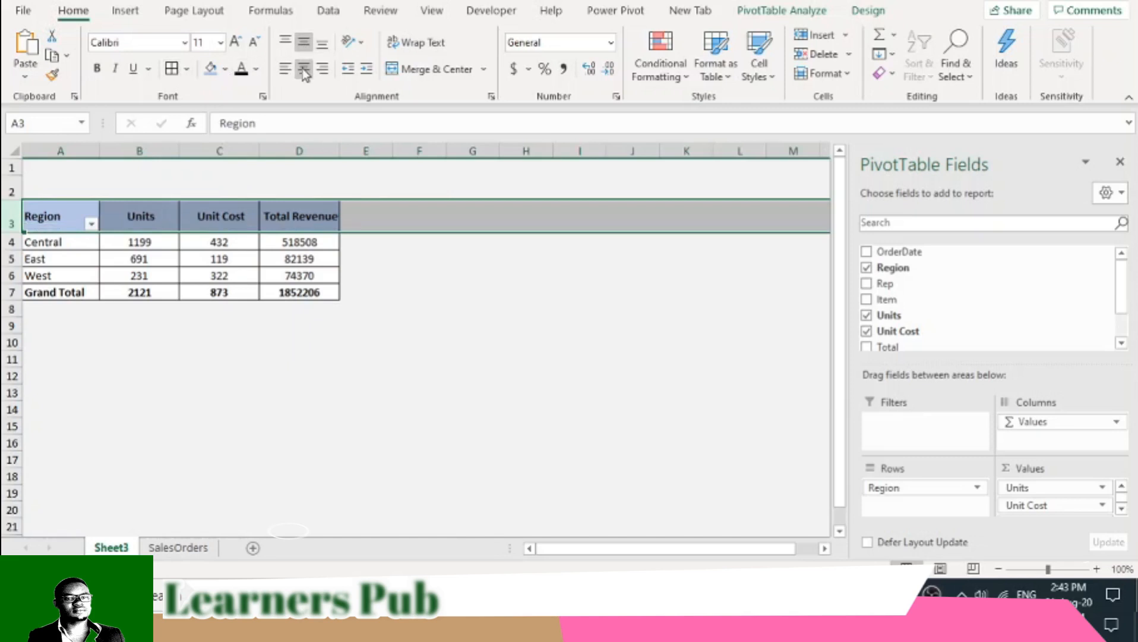
pyautogui.click(415, 340)
pyautogui.click(215, 242)
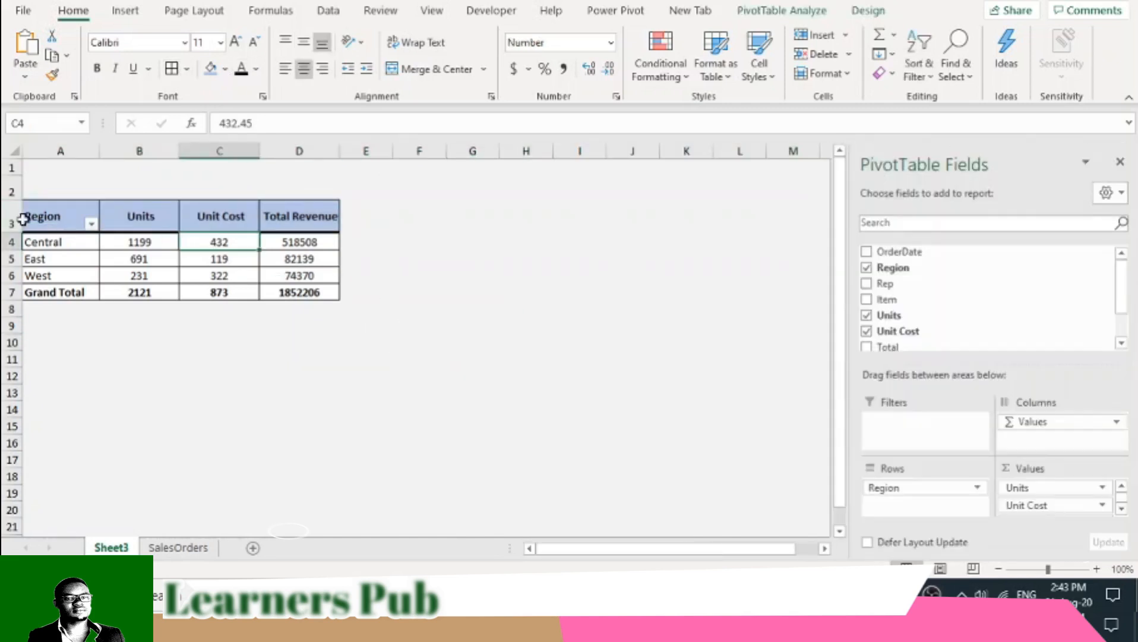
# - Copy the whole PivotTable A3:D7 and paste a duplicate with its formatting at A10
pyautogui.click(58, 222)
pyautogui.moveTo(59, 222); pyautogui.dragTo(300, 292)
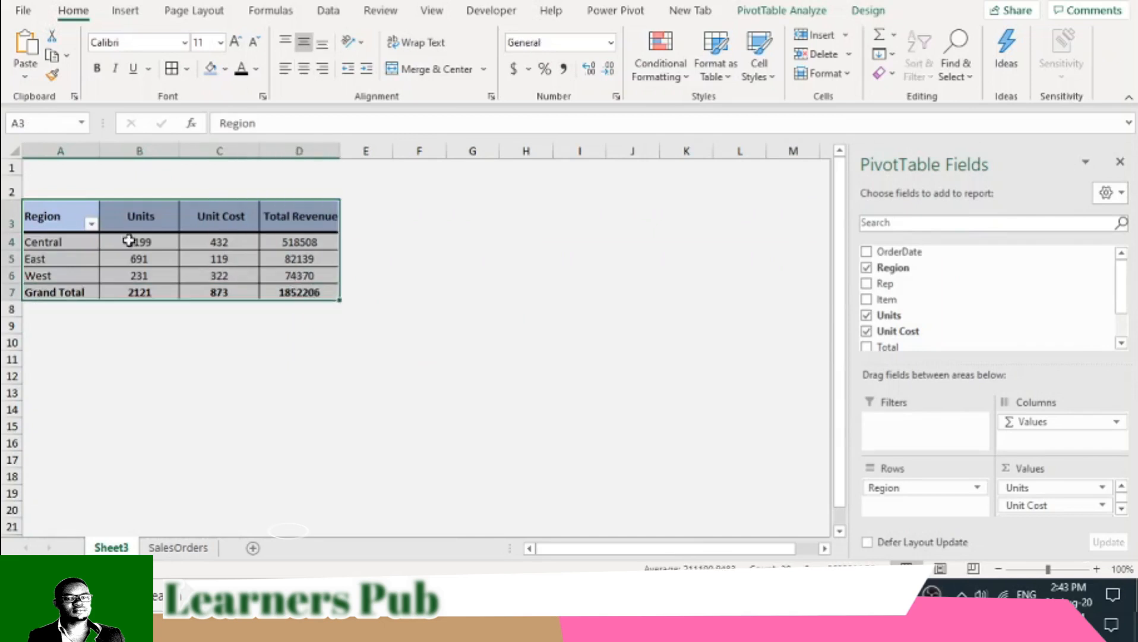
pyautogui.rightClick(126, 233)
pyautogui.click(208, 240)
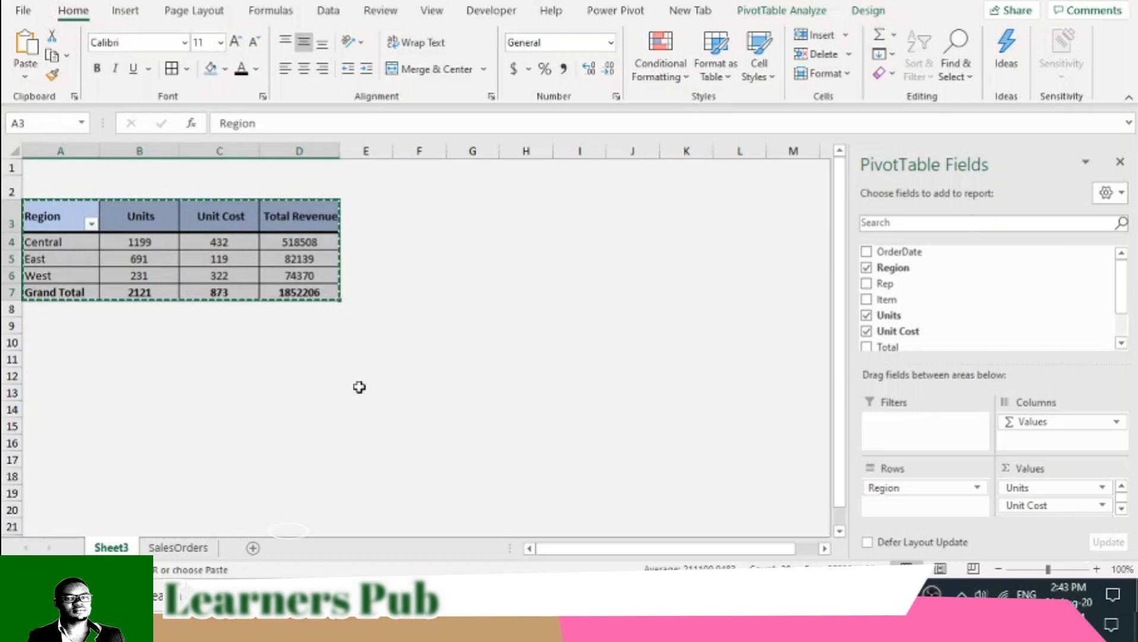
pyautogui.scroll(-1, 359, 375)
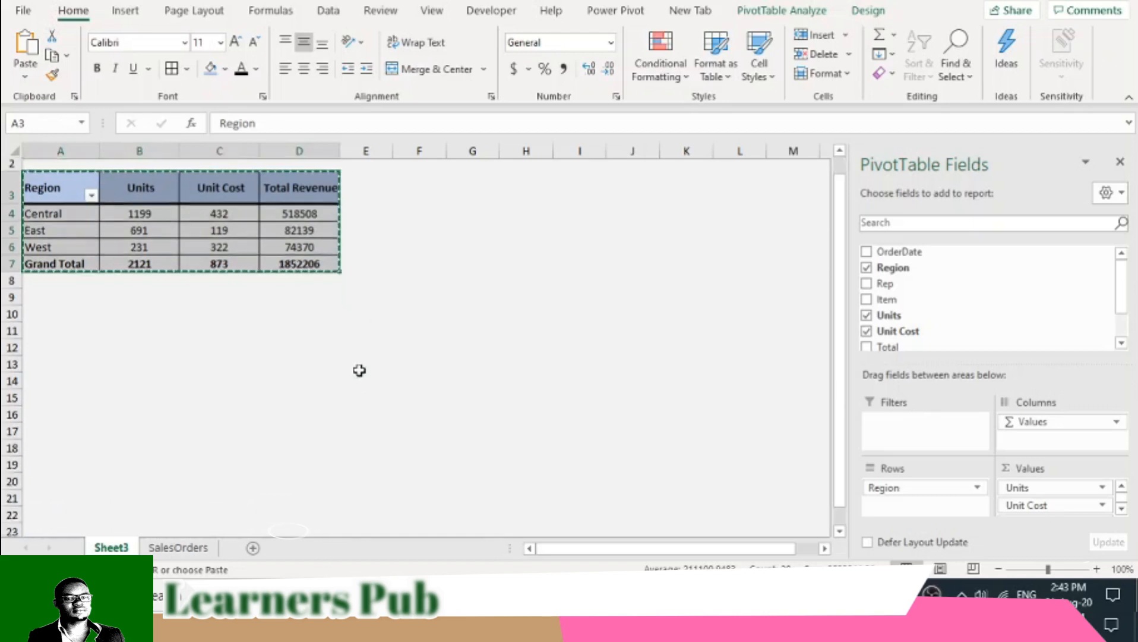
pyautogui.scroll(1, 85, 287)
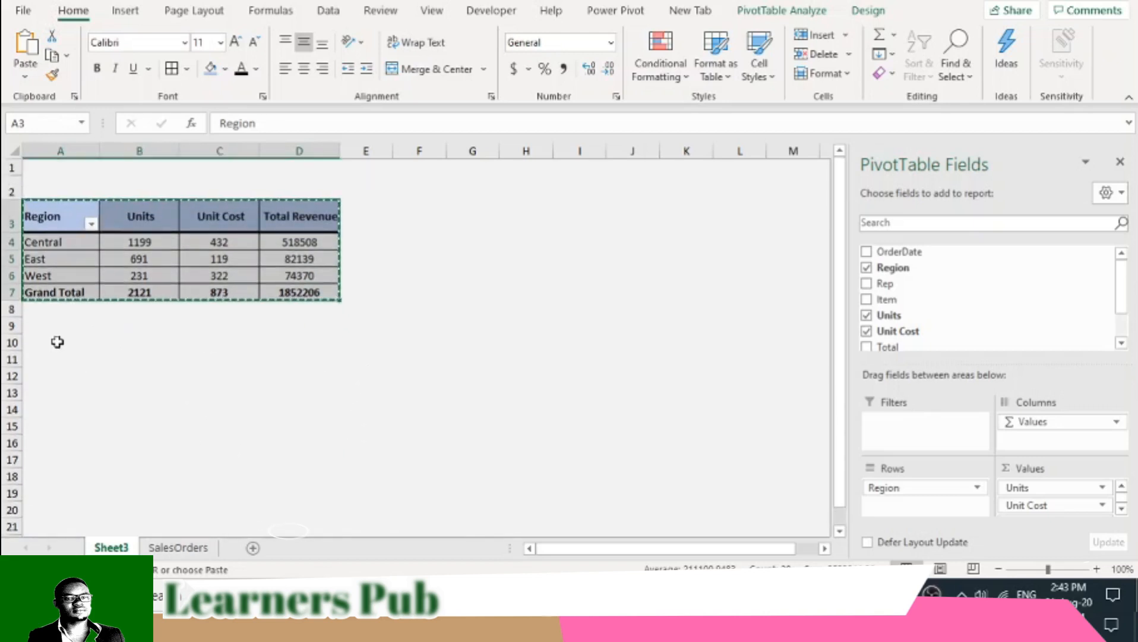
pyautogui.click(46, 339)
pyautogui.rightClick(44, 344)
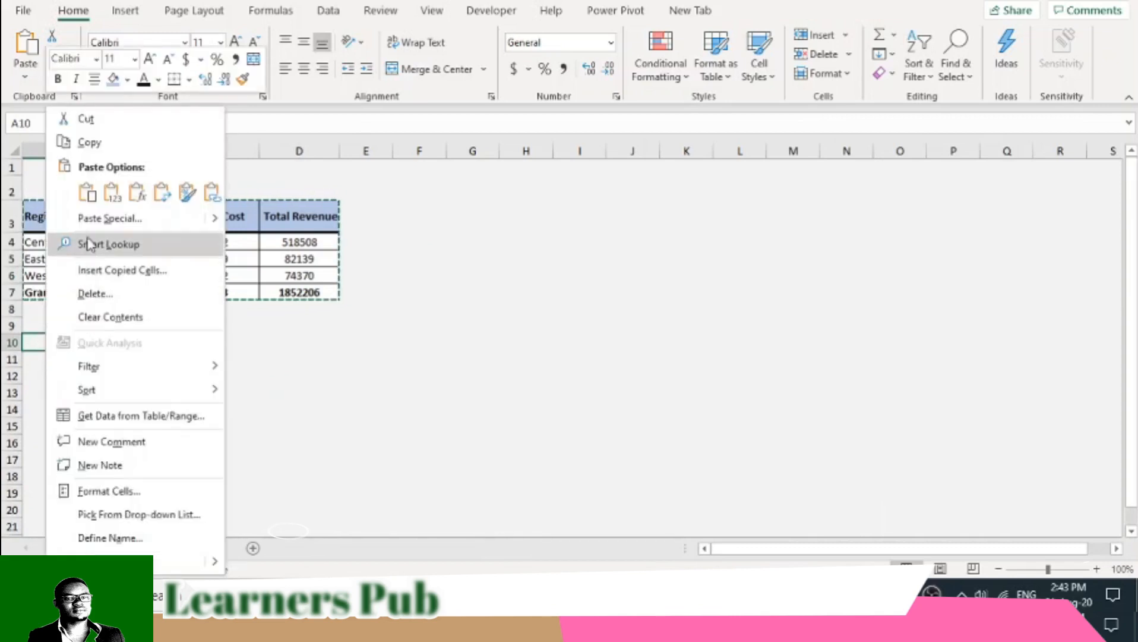
pyautogui.click(90, 195)
pyautogui.click(90, 196)
pyautogui.click(185, 374)
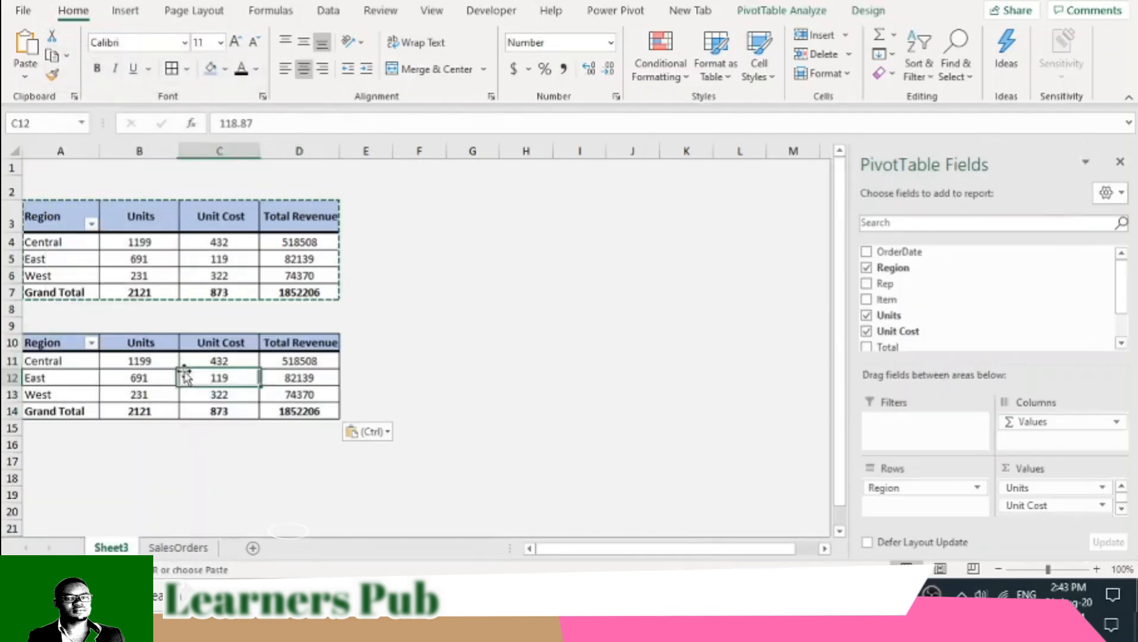
# - Add the Rep field to the rows of the duplicated PivotTable beneath Region and review the expanded table
pyautogui.click(69, 346)
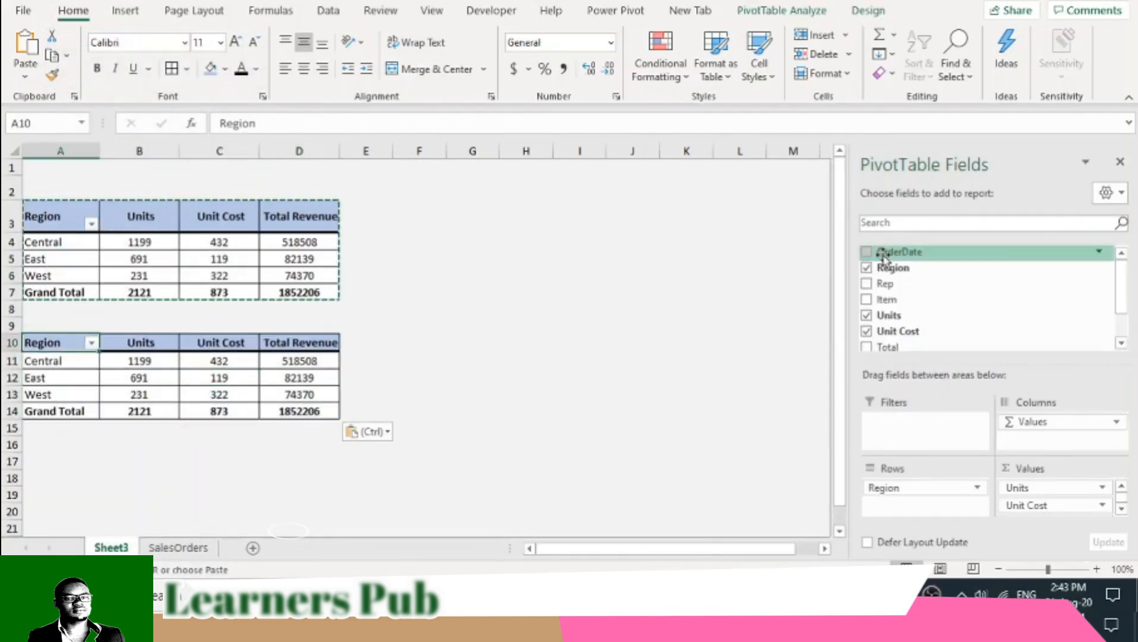
pyautogui.click(867, 285)
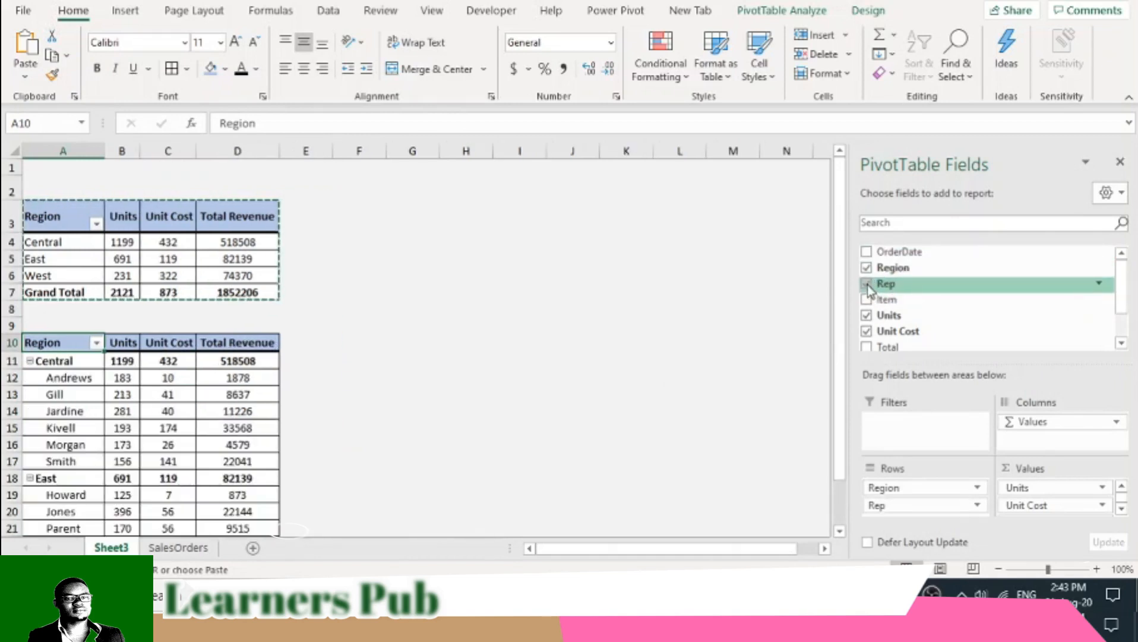
pyautogui.scroll(-1, 419, 432)
pyautogui.scroll(-1, 419, 432)
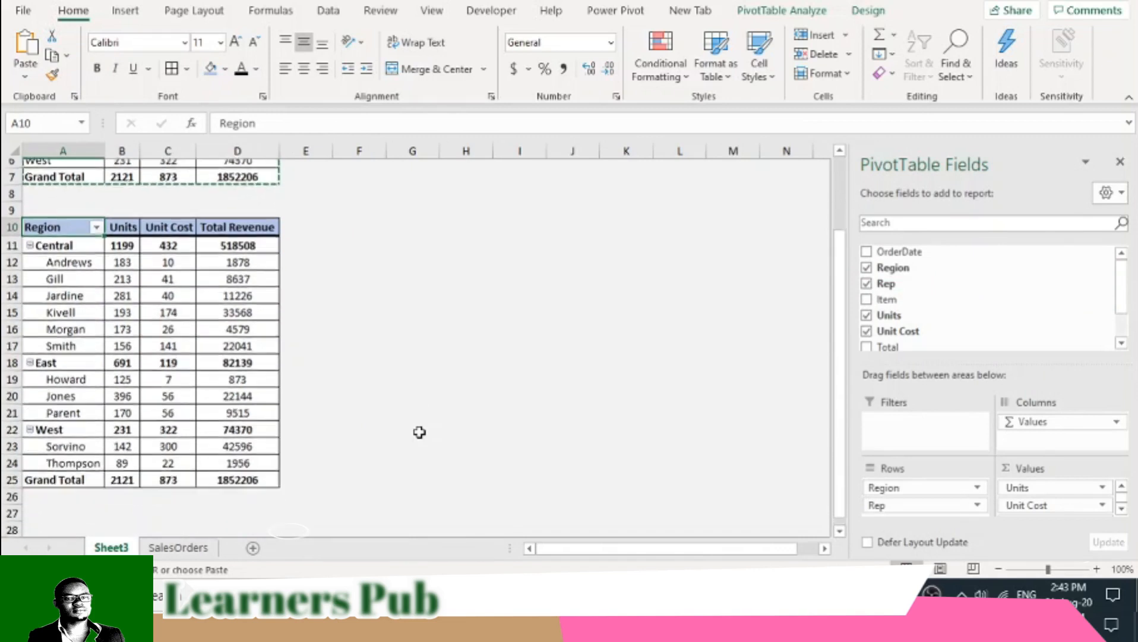
pyautogui.scroll(2, 166, 238)
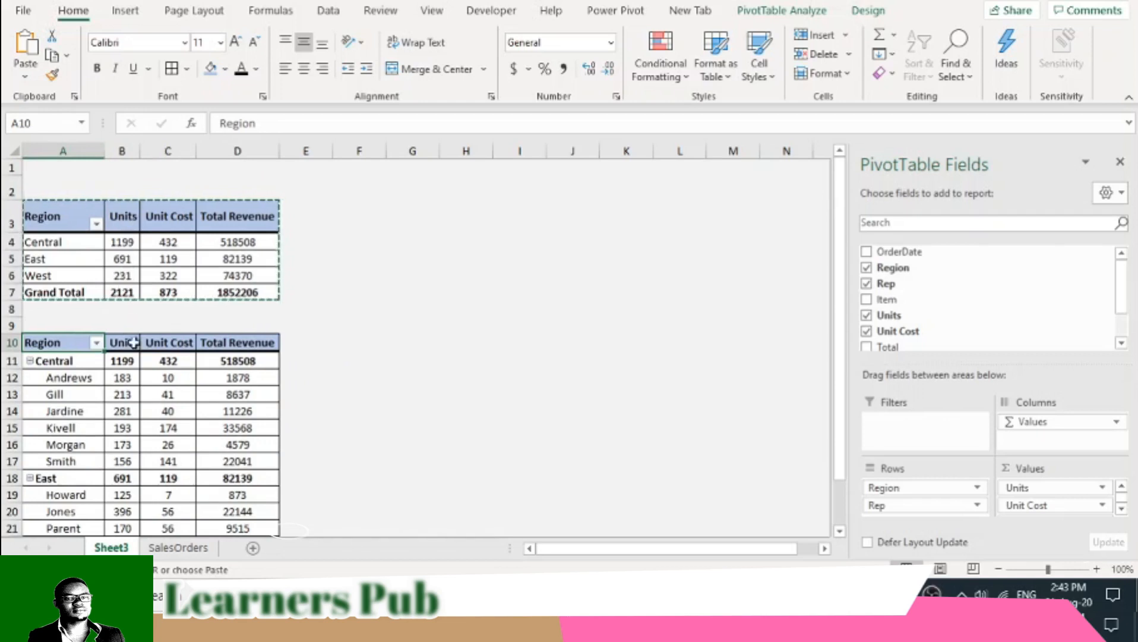
# - Turn off autofitting column widths on update in the options of the upper region PivotTable
pyautogui.rightClick(102, 255)
pyautogui.rightClick(55, 261)
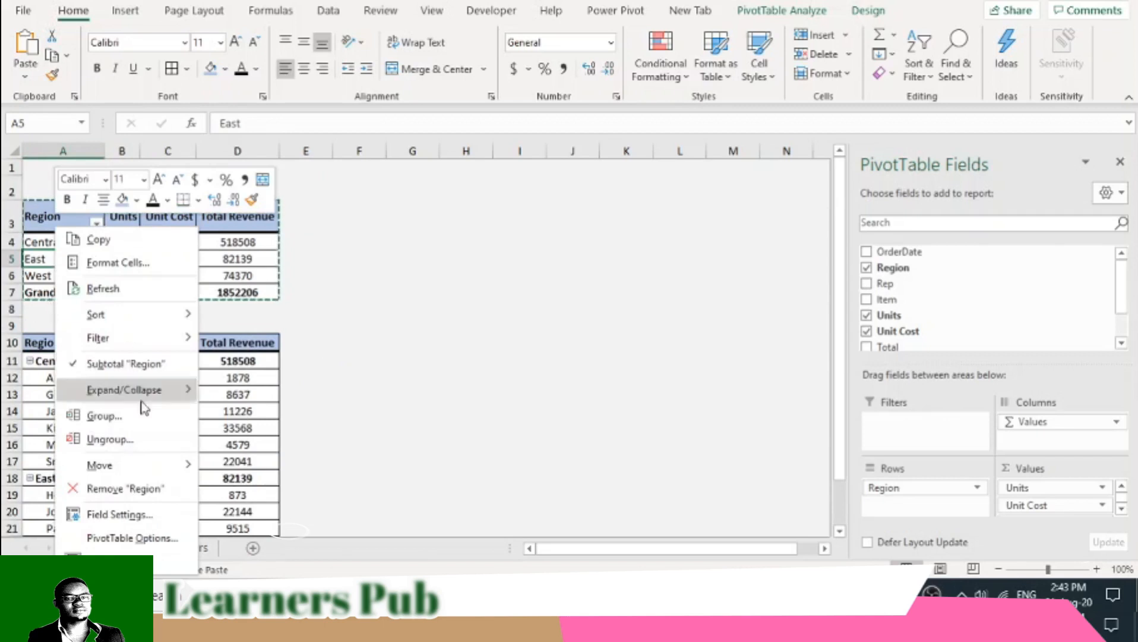
pyautogui.click(130, 536)
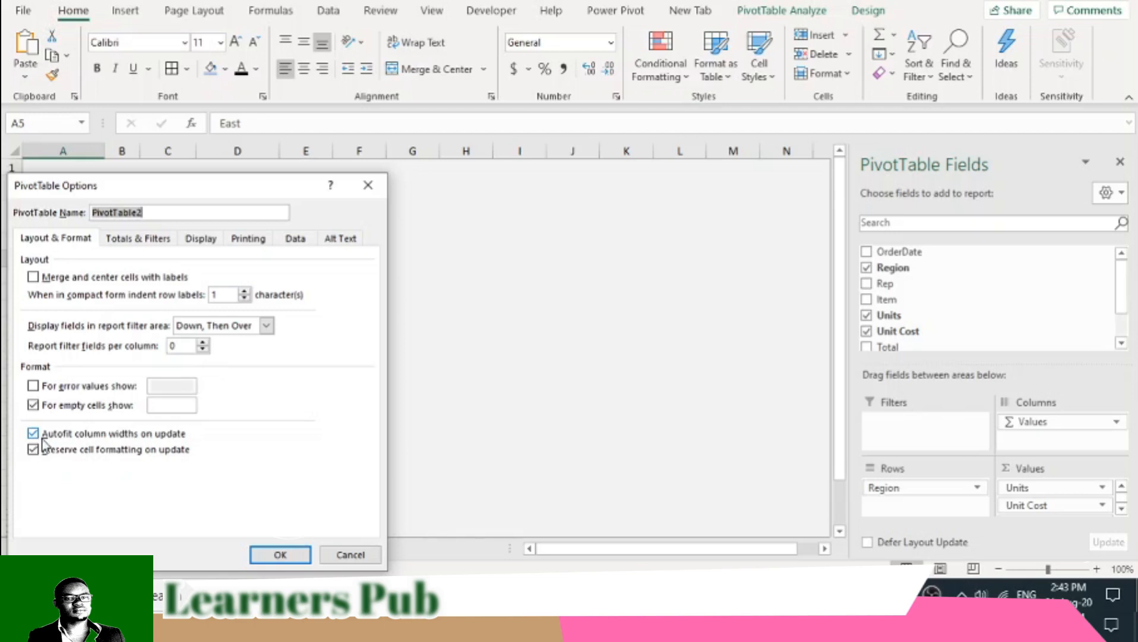
pyautogui.click(34, 436)
pyautogui.click(281, 555)
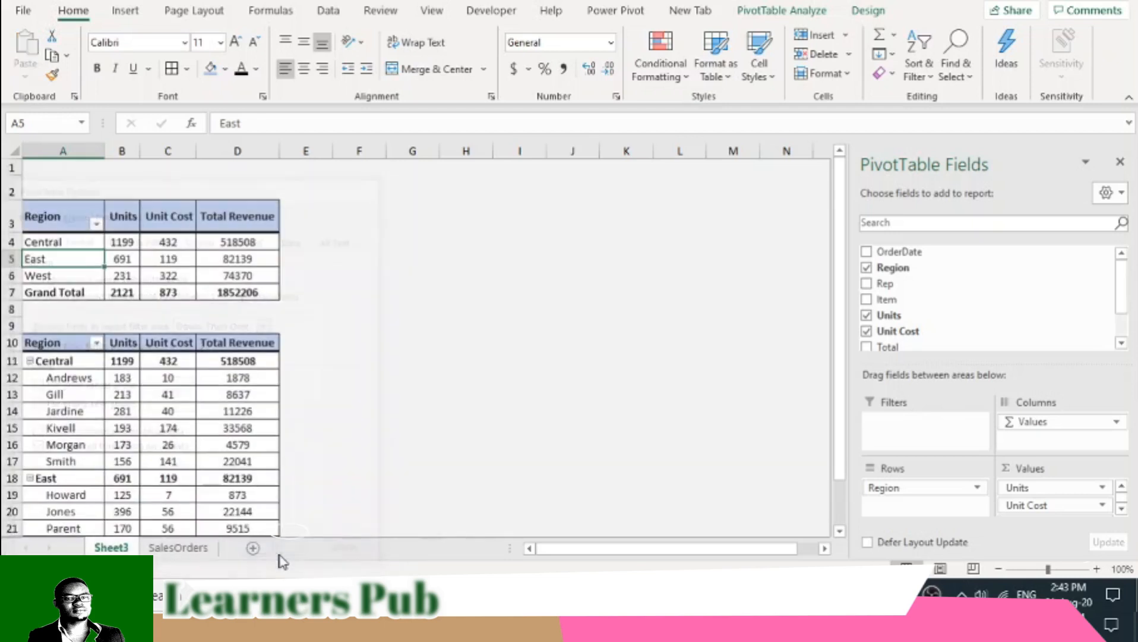
# - Widen columns B to D equally and extend column D slightly so the Total Revenue header fits
pyautogui.moveTo(140, 151); pyautogui.dragTo(246, 152)
pyautogui.scroll(-3, 145, 446)
pyautogui.scroll(3, 145, 446)
pyautogui.moveTo(220, 439)
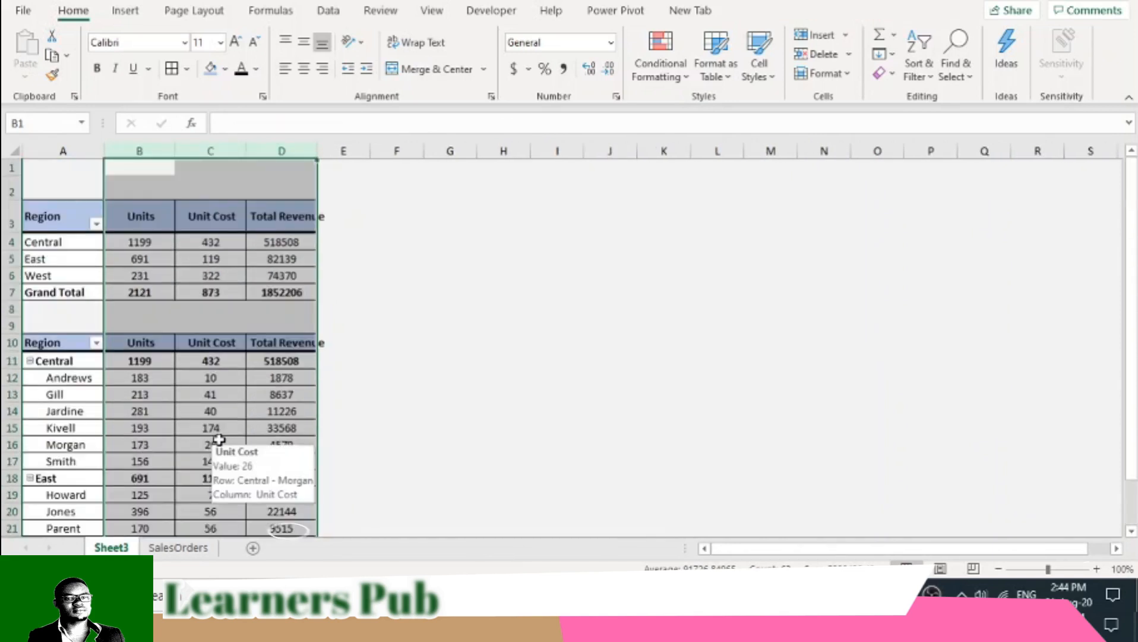
pyautogui.click(398, 331)
pyautogui.moveTo(319, 148); pyautogui.dragTo(328, 148)
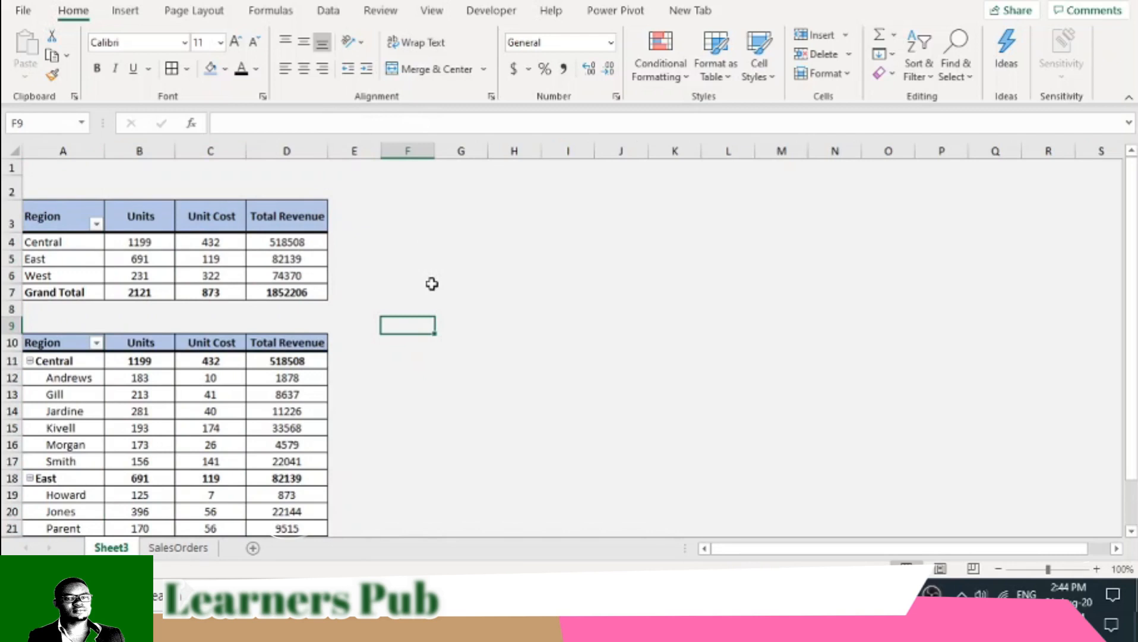
pyautogui.scroll(-2, 432, 284)
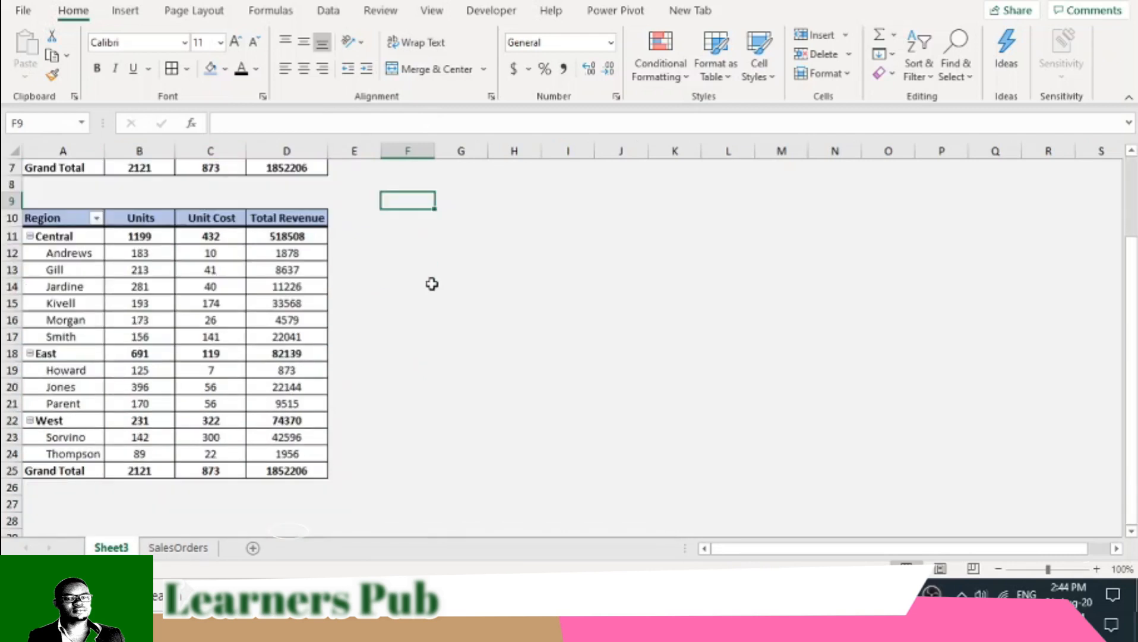
pyautogui.scroll(2, 432, 284)
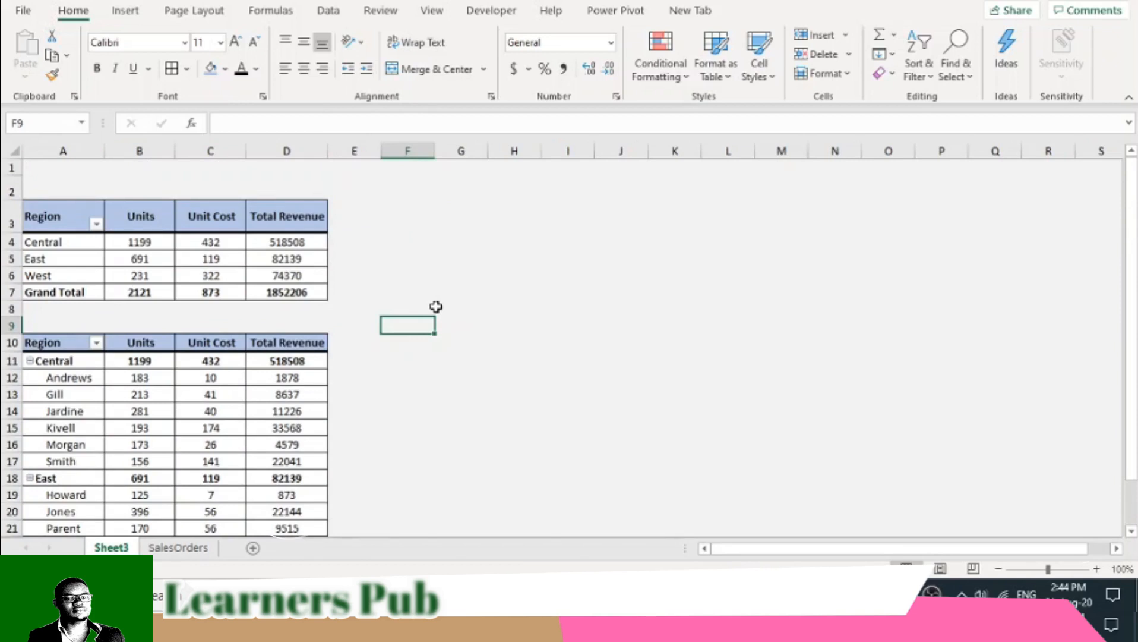
# - Apply blue gradient-fill data bars to the regional Total Revenue values in D4:D6
pyautogui.moveTo(288, 240); pyautogui.dragTo(299, 272)
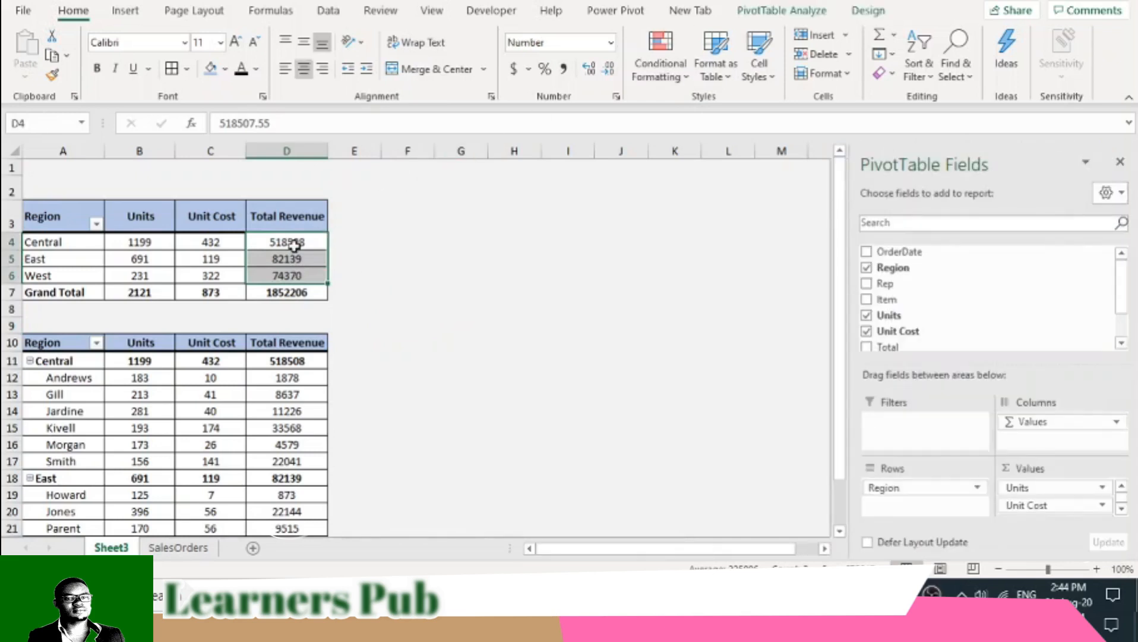
pyautogui.click(688, 78)
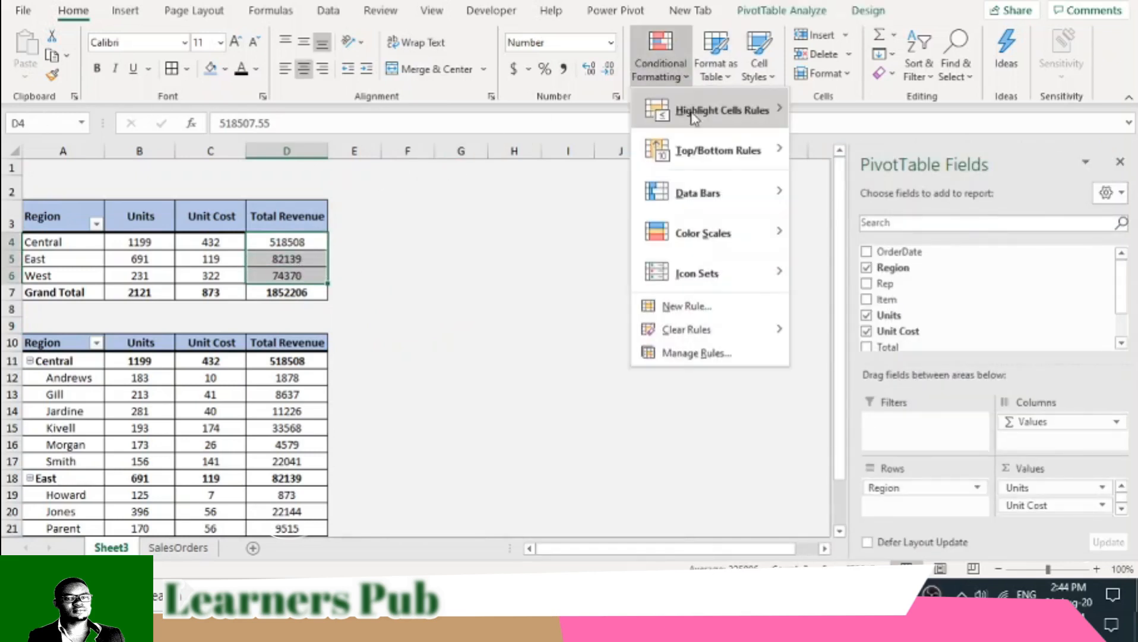
pyautogui.moveTo(771, 205)
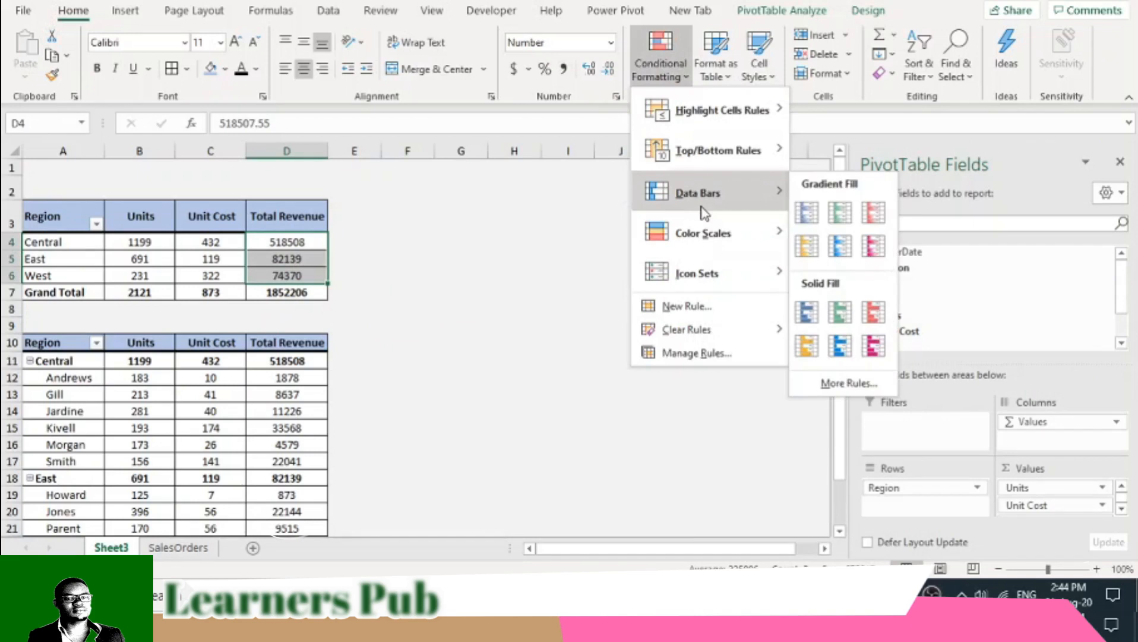
pyautogui.click(808, 215)
pyautogui.click(456, 259)
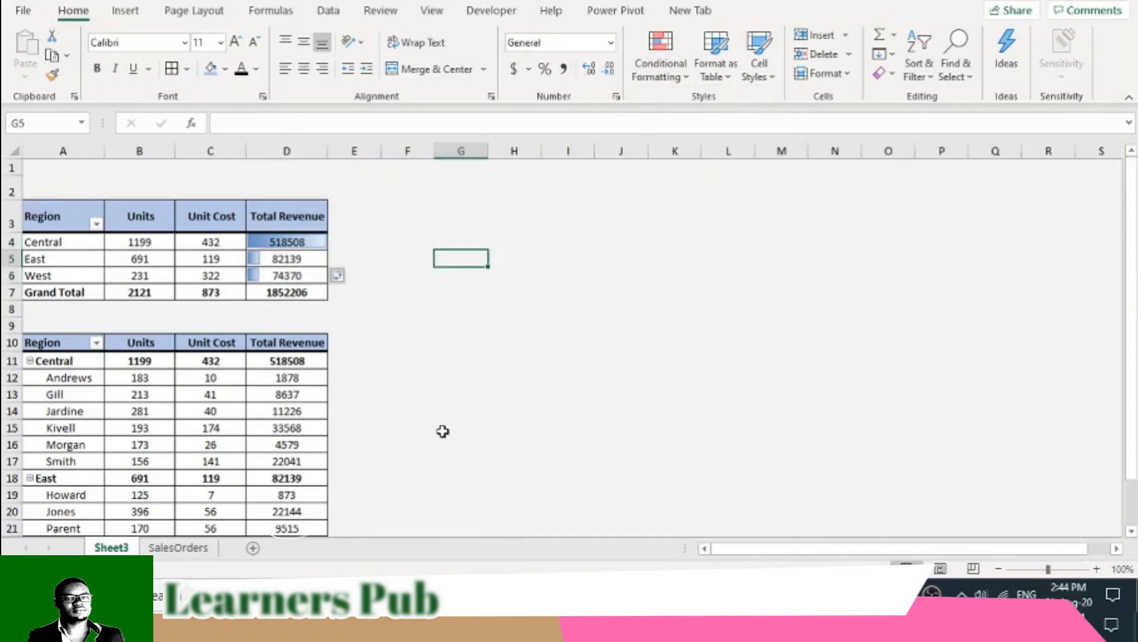
pyautogui.click(683, 76)
pyautogui.moveTo(724, 128)
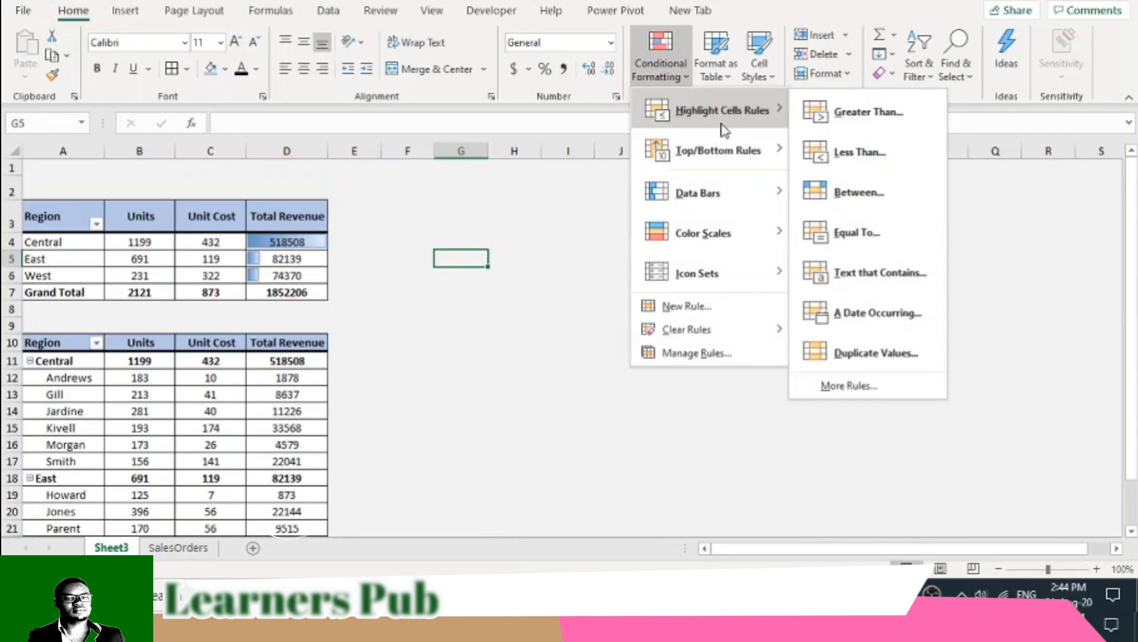
pyautogui.moveTo(735, 189)
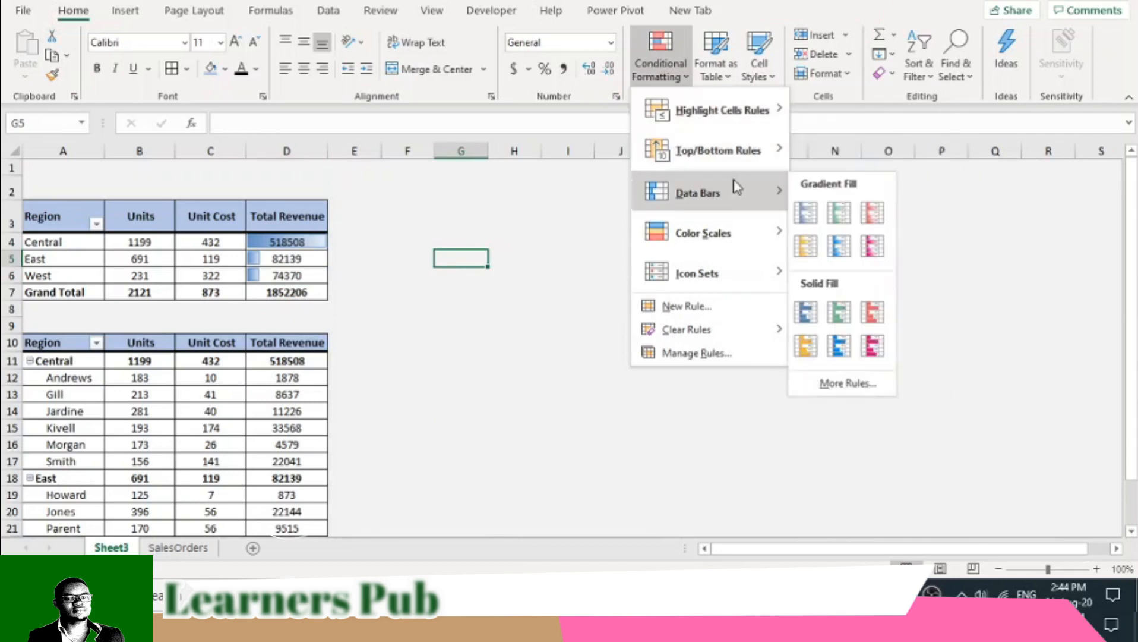
pyautogui.click(811, 252)
# - Apply solid orange data bars to the regional Total Revenue values in D4:D6
pyautogui.moveTo(294, 243); pyautogui.dragTo(301, 269)
pyautogui.click(669, 56)
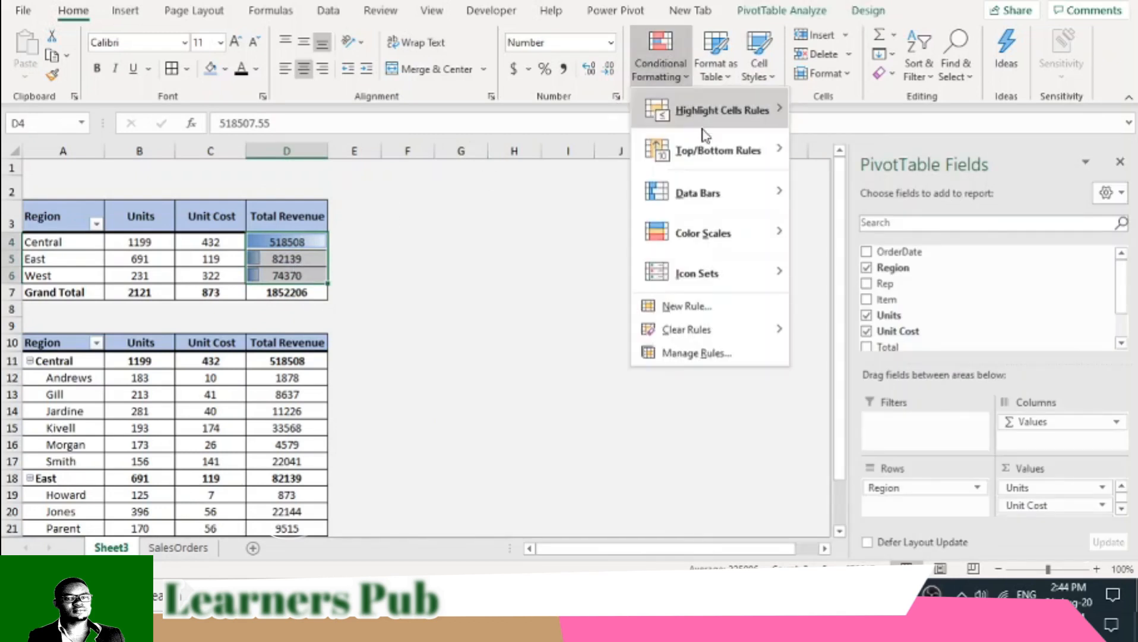
pyautogui.moveTo(718, 201)
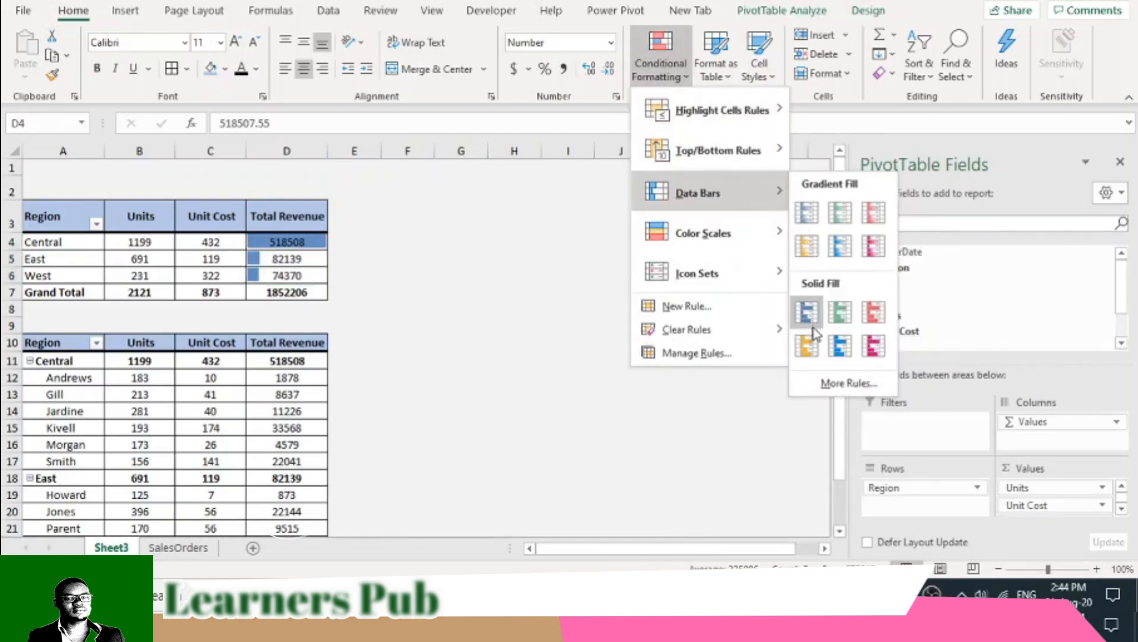
pyautogui.click(803, 346)
pyautogui.click(496, 329)
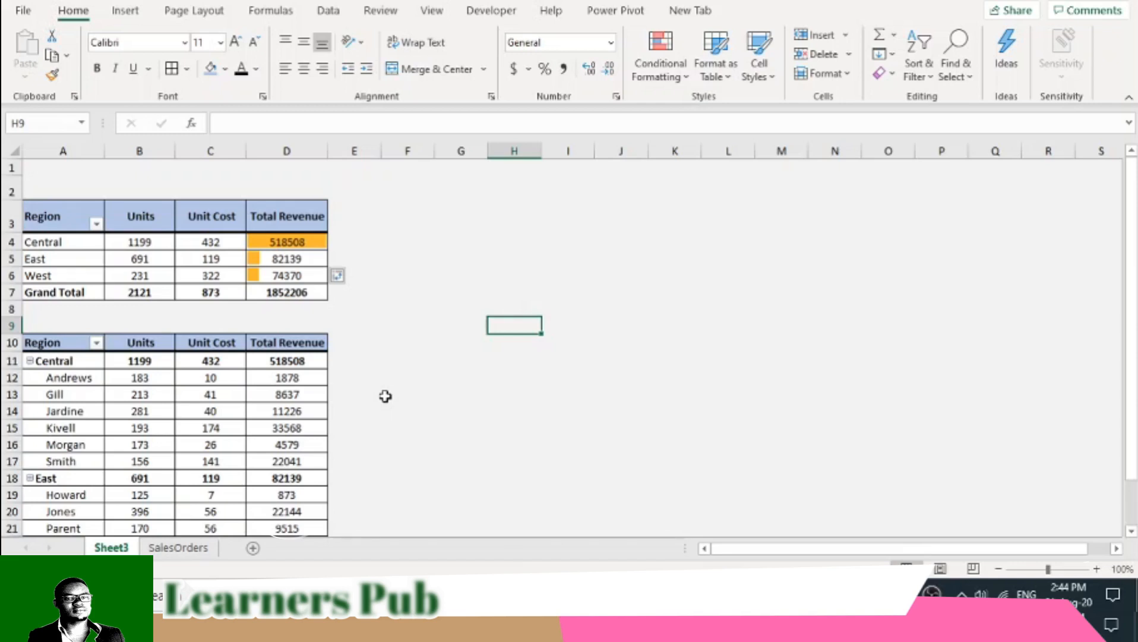
# - Apply solid orange data bars to the Central reps' Total Revenue values in D12:D17, leaving out the region subtotal
pyautogui.scroll(-2, 386, 396)
pyautogui.moveTo(280, 237); pyautogui.dragTo(305, 454)
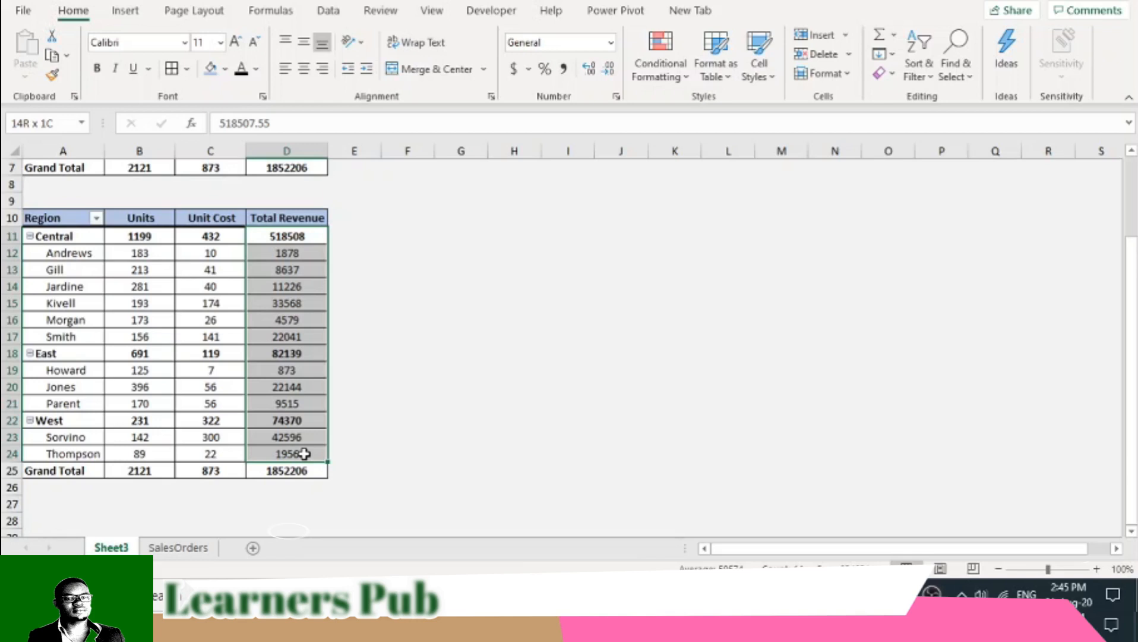
pyautogui.moveTo(304, 454); pyautogui.dragTo(291, 336)
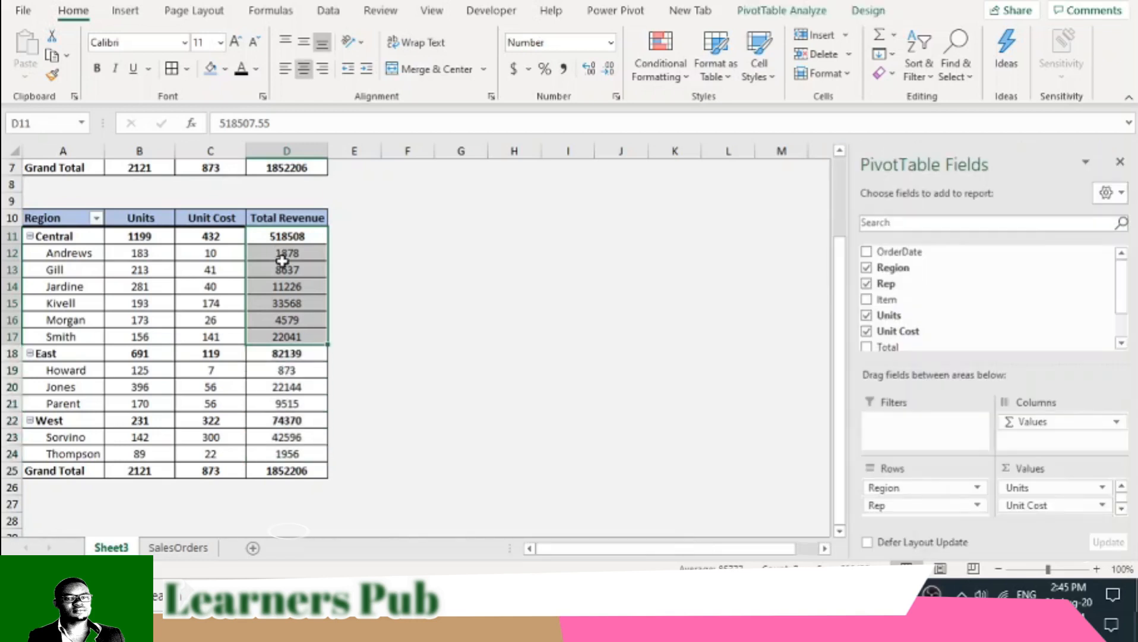
pyautogui.click(282, 265)
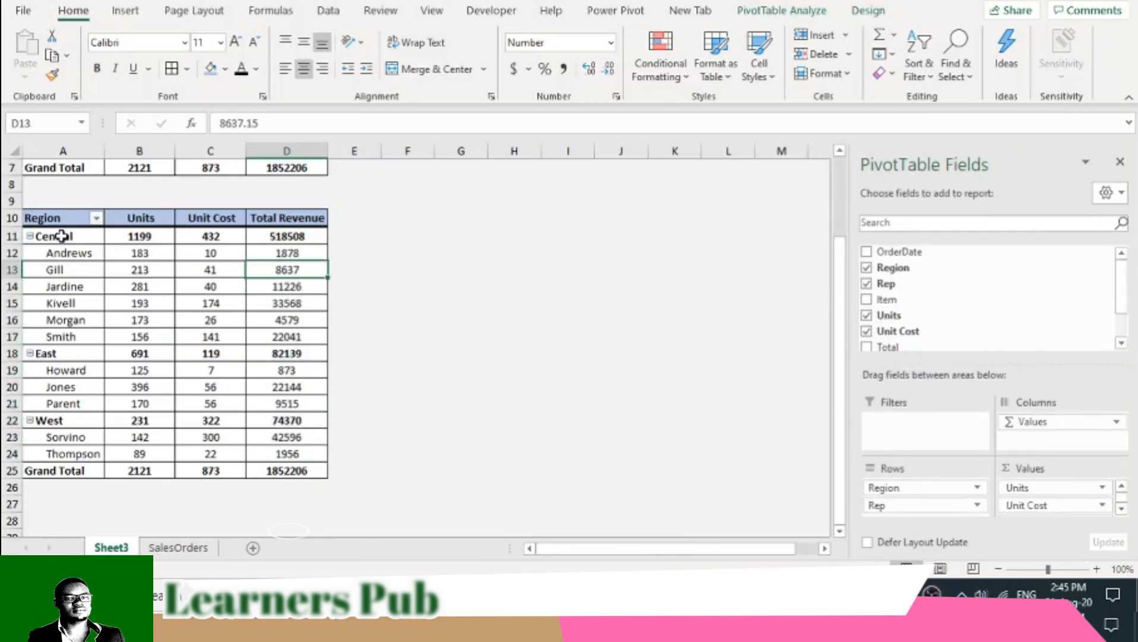
pyautogui.moveTo(291, 254); pyautogui.dragTo(301, 336)
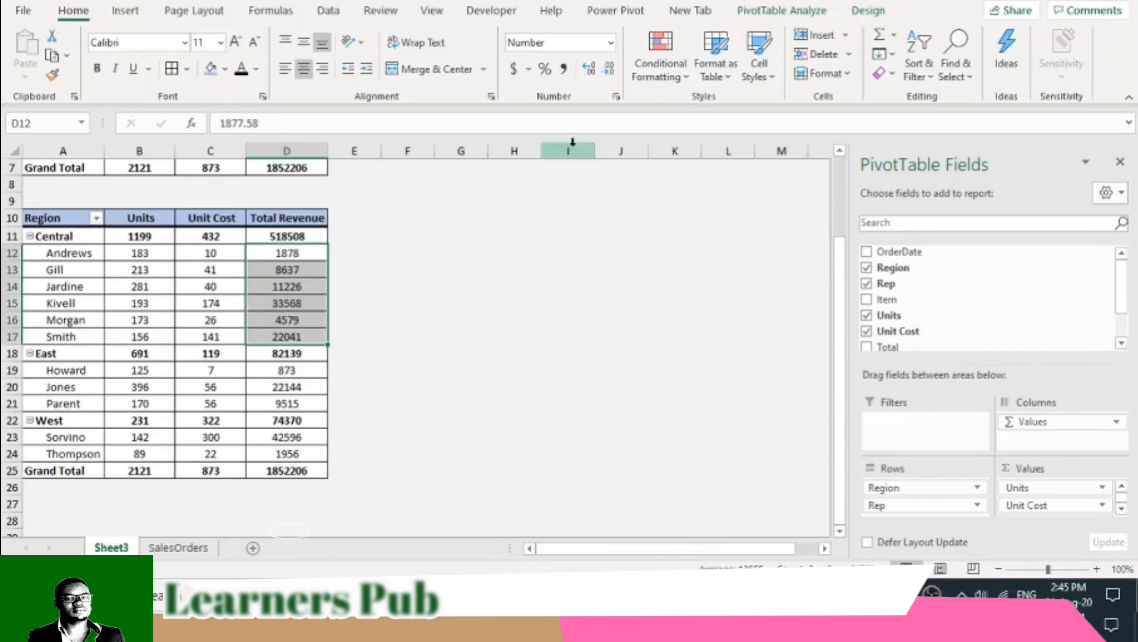
pyautogui.click(669, 80)
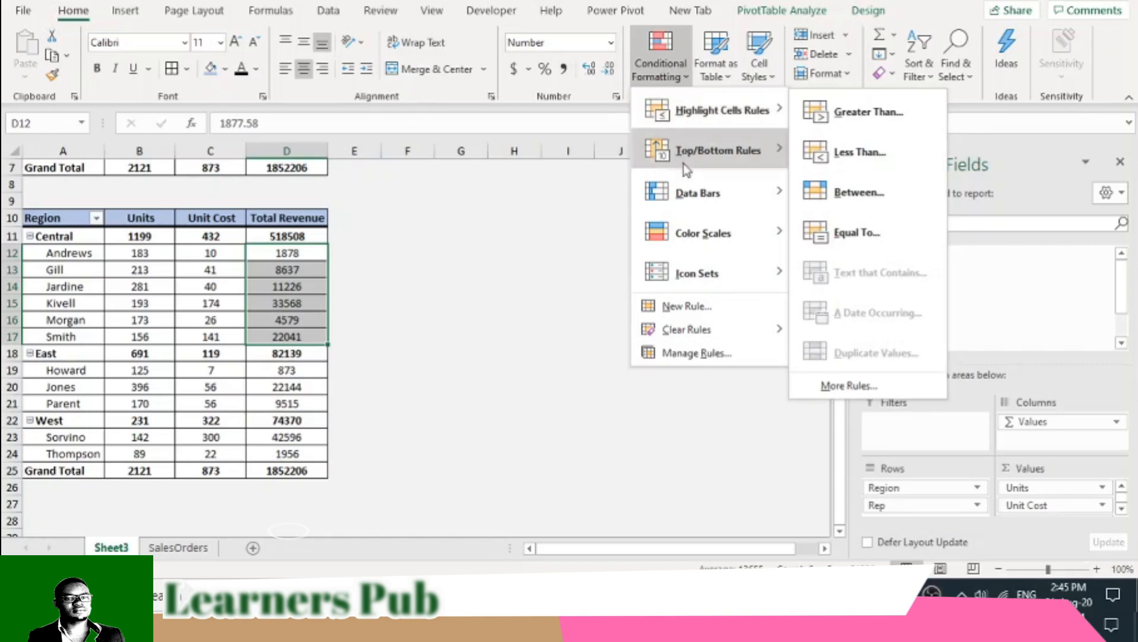
pyautogui.moveTo(697, 202)
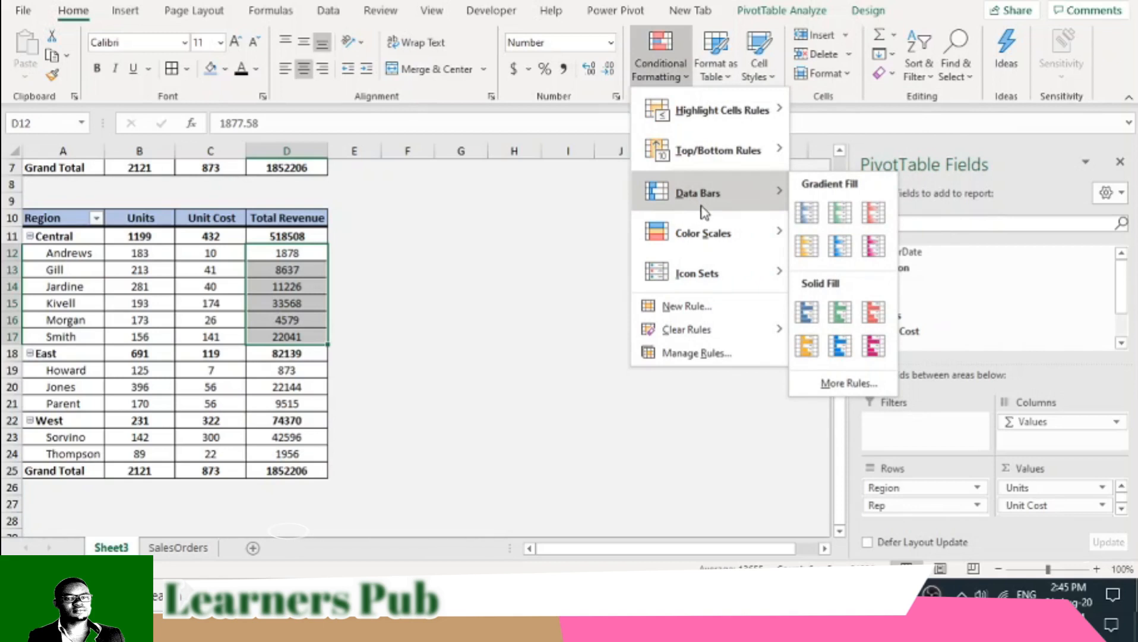
pyautogui.click(807, 345)
# - Apply solid red data bars to the East reps' Total Revenue values in D19:D21, keeping the Units field in the PivotTable
pyautogui.moveTo(283, 371); pyautogui.dragTo(289, 408)
pyautogui.click(658, 66)
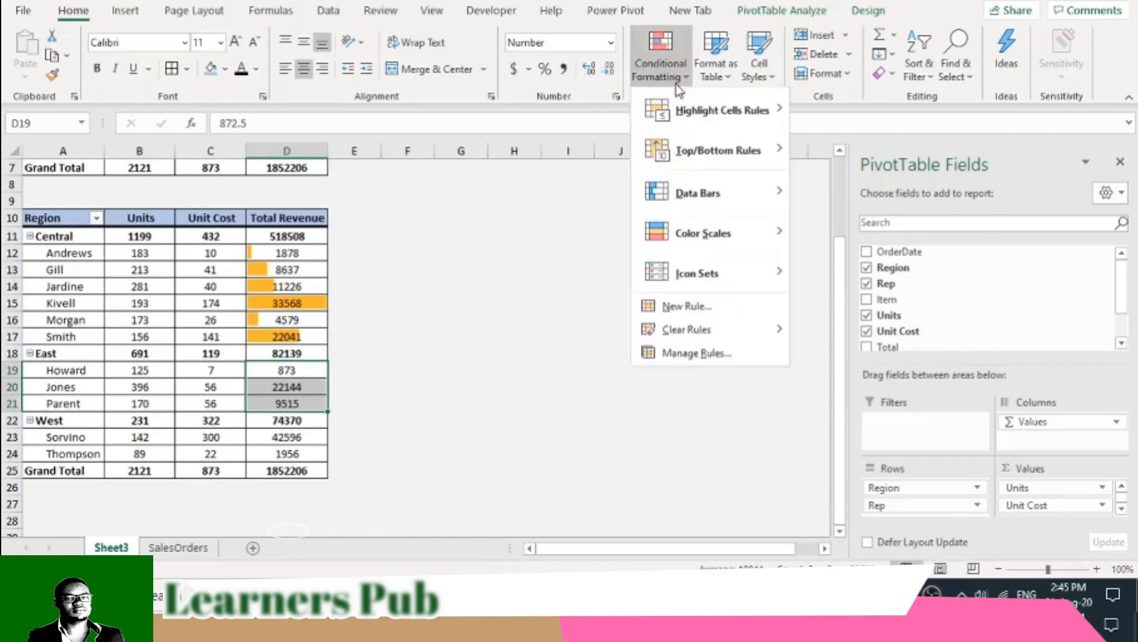
pyautogui.moveTo(738, 194)
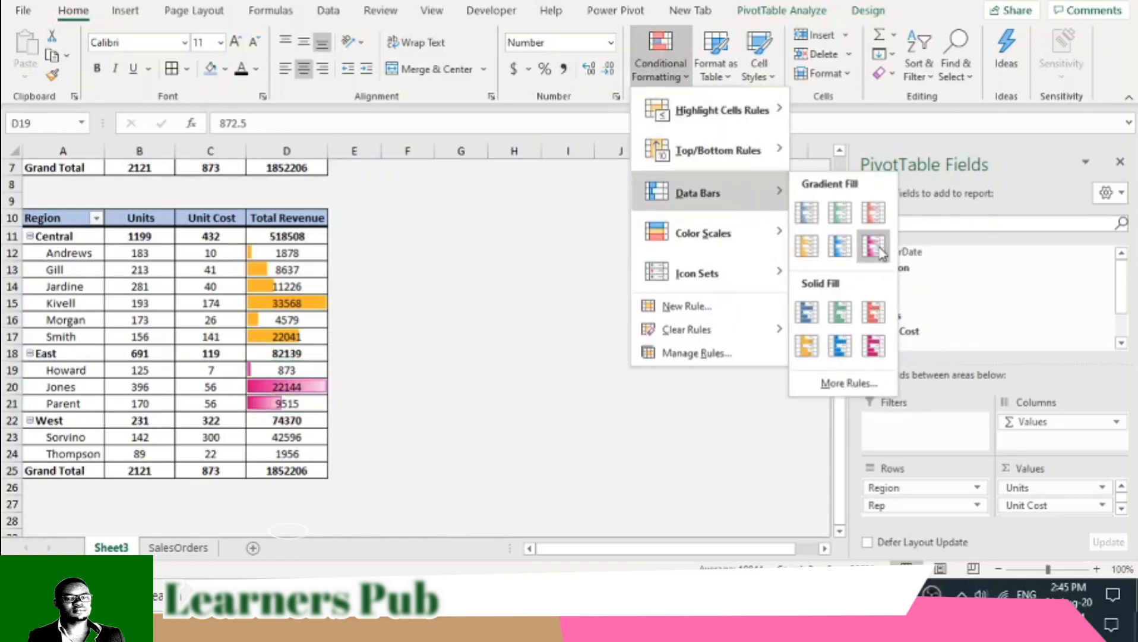
pyautogui.click(873, 312)
pyautogui.click(867, 315)
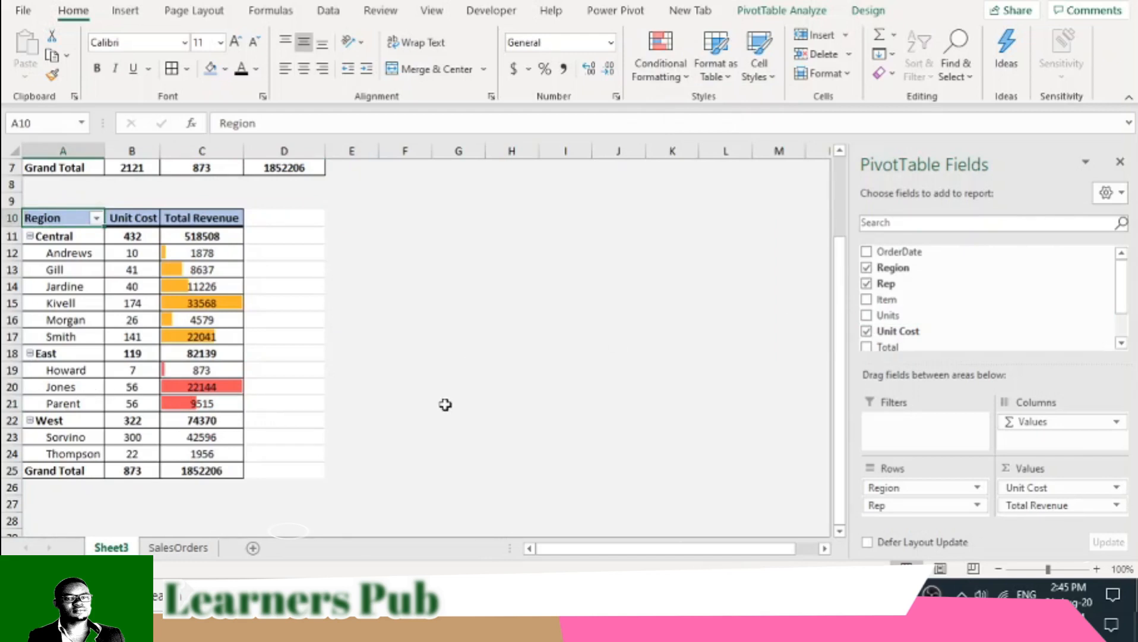
pyautogui.hotkey('ctrl', 'z')
# - Apply solid light blue data bars to the West reps' Total Revenue values in D23:D24
pyautogui.moveTo(287, 438); pyautogui.dragTo(287, 454)
pyautogui.click(680, 82)
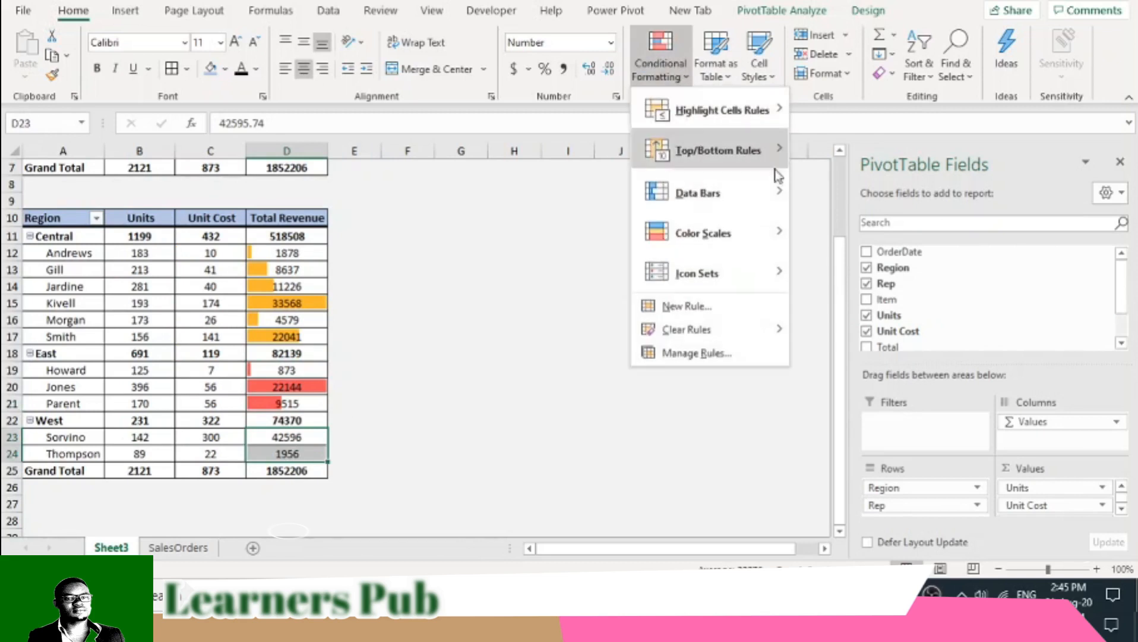
pyautogui.moveTo(747, 229)
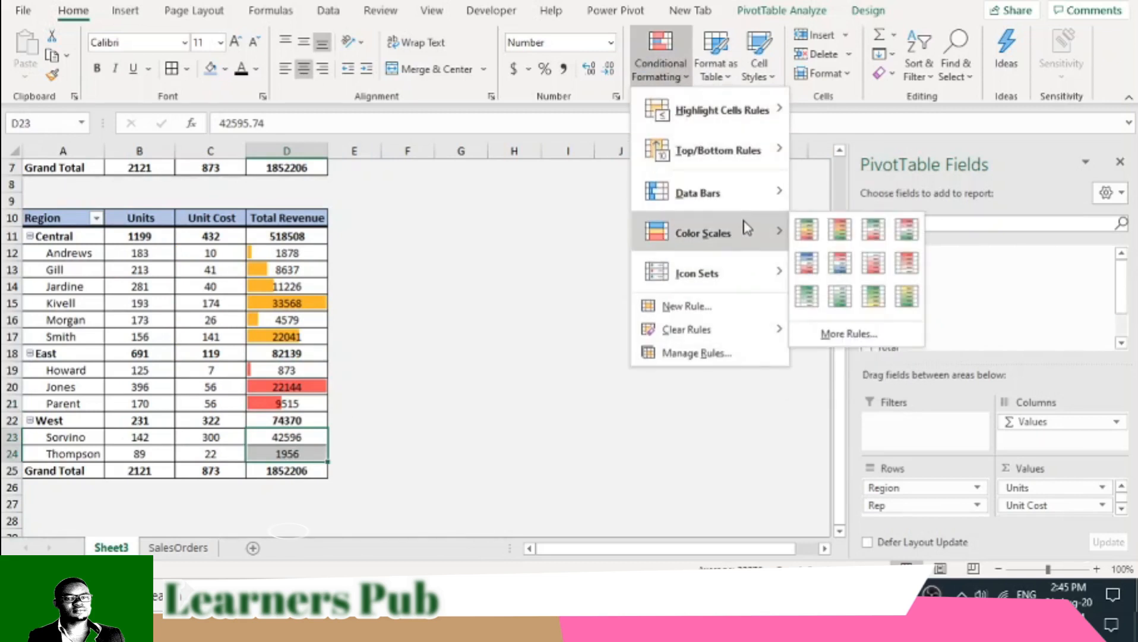
pyautogui.moveTo(752, 202)
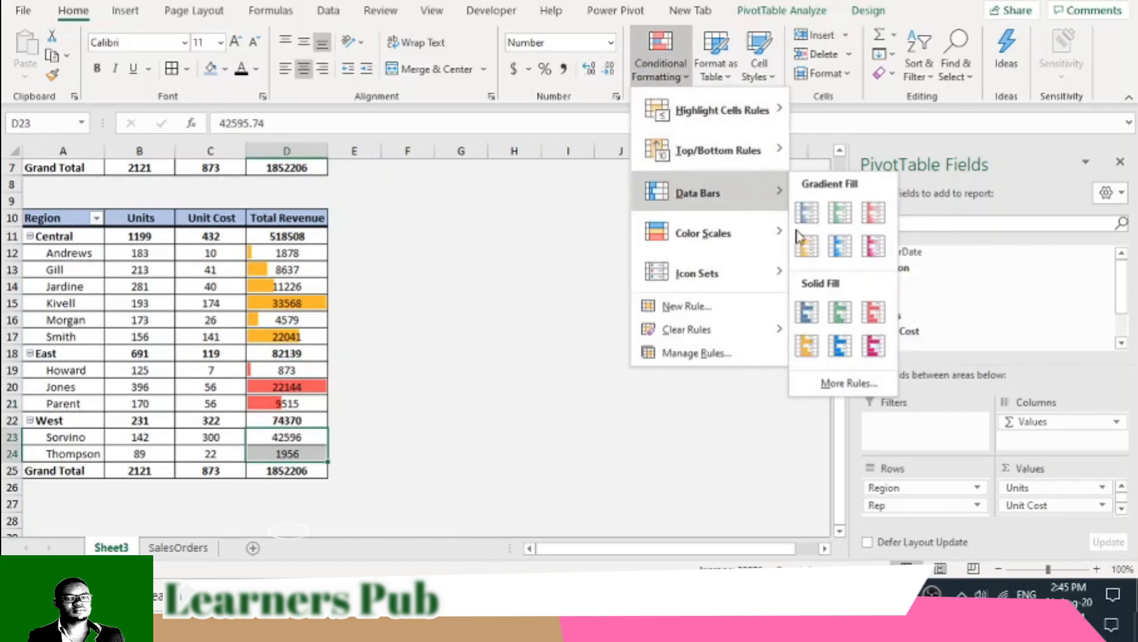
pyautogui.click(841, 351)
pyautogui.click(414, 368)
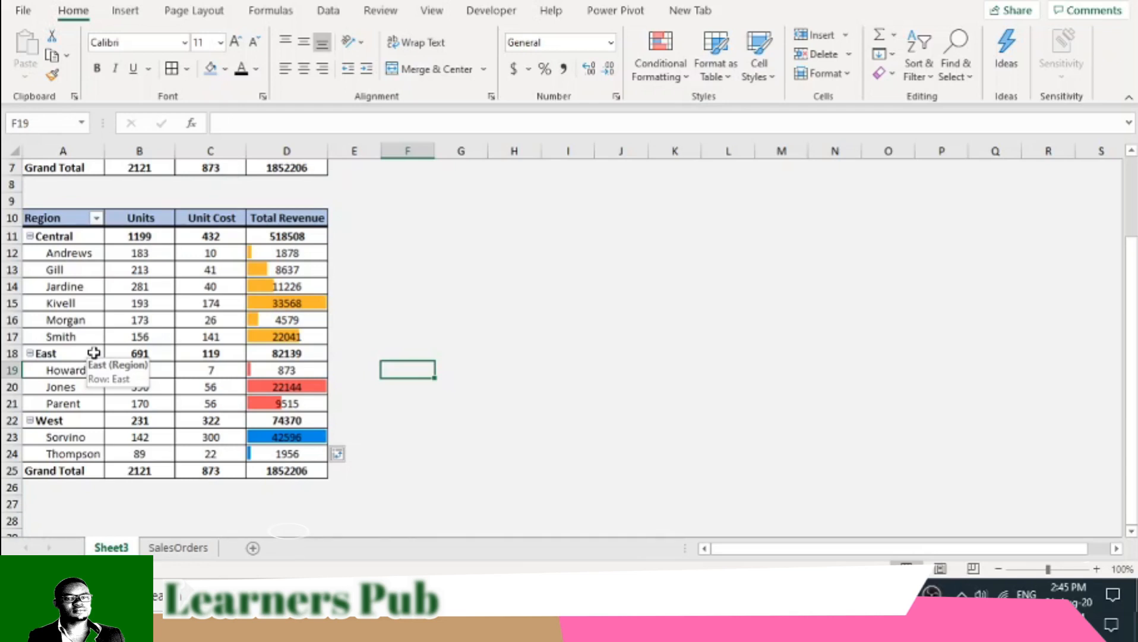
# - Zoom the sheet to 120% and review the Total Revenue data bars in both PivotTables
pyautogui.moveTo(63, 303); pyautogui.dragTo(233, 301)
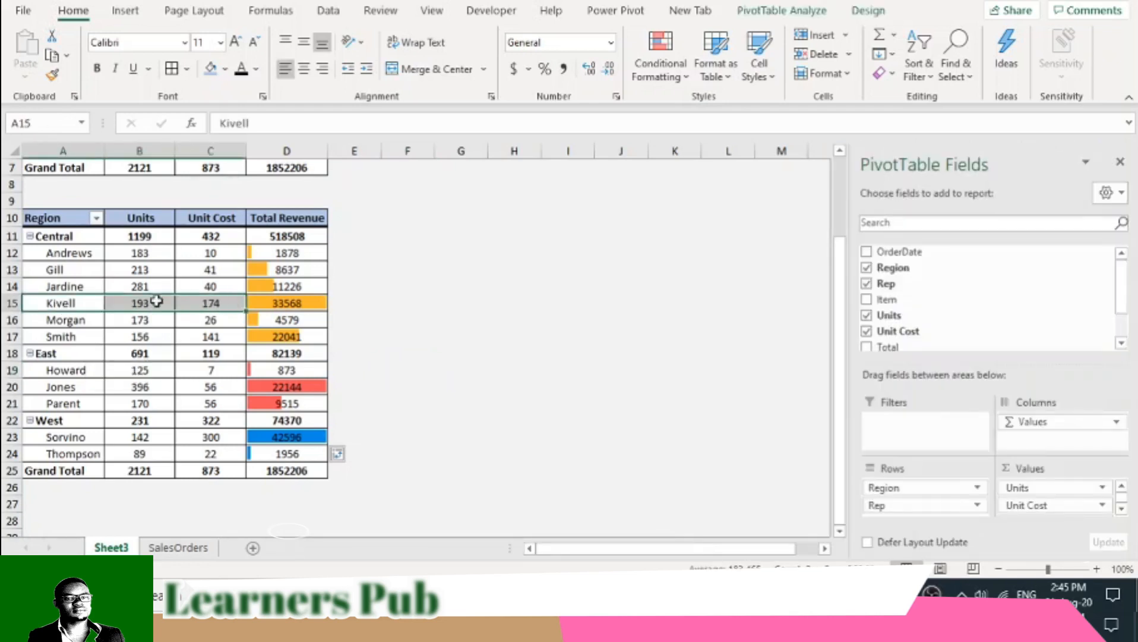
pyautogui.click(1096, 569)
pyautogui.click(1097, 569)
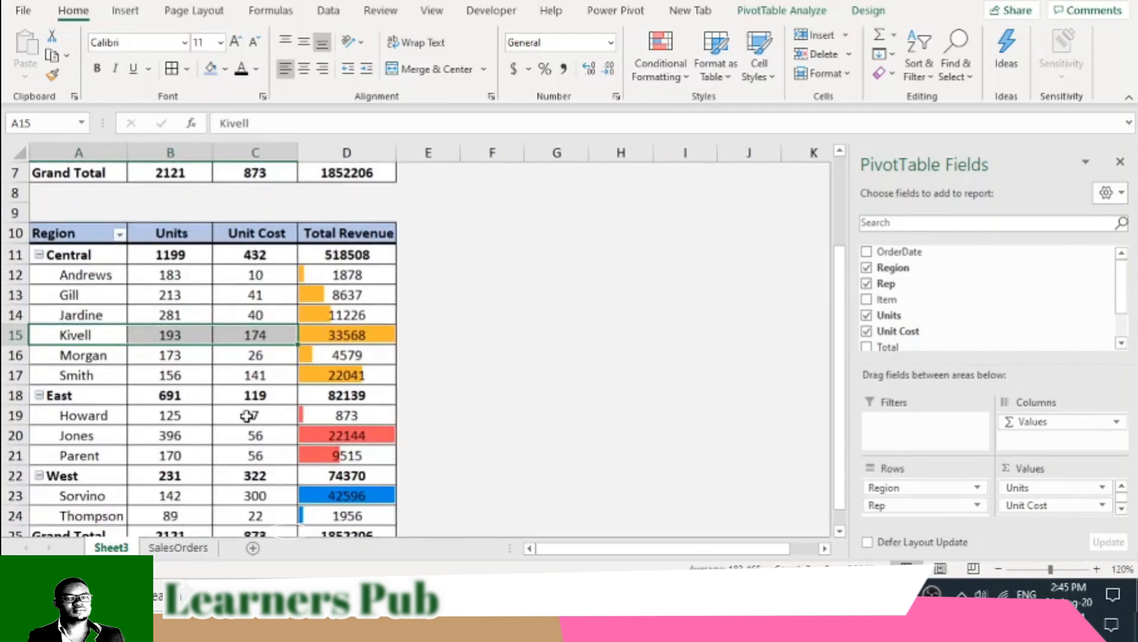
pyautogui.scroll(-2, 132, 379)
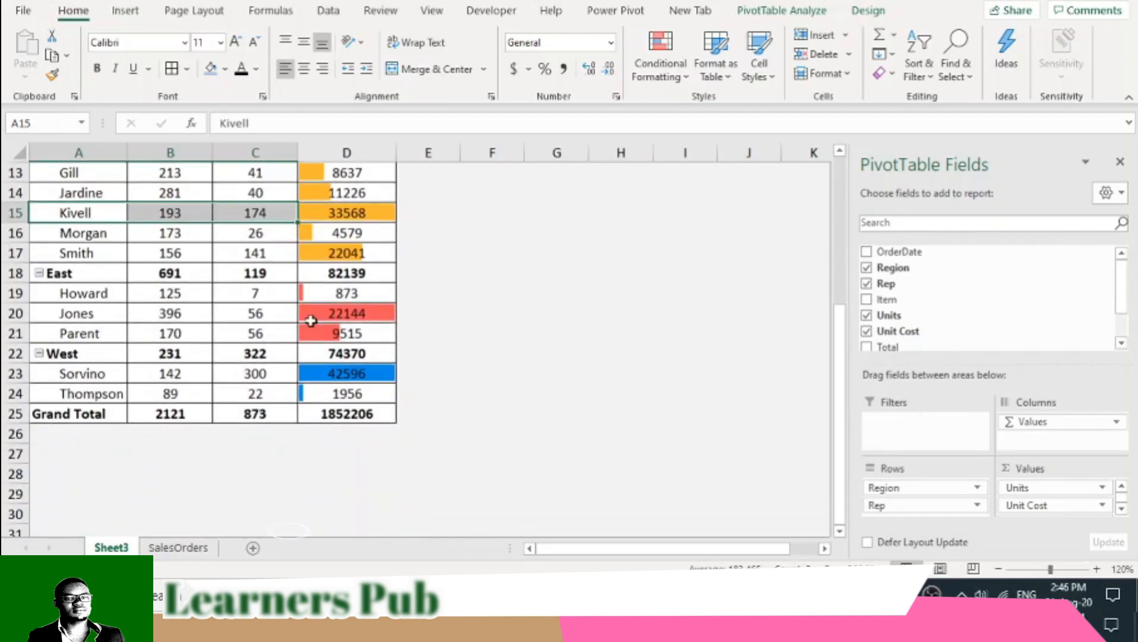
pyautogui.moveTo(336, 342)
pyautogui.scroll(4, 454, 382)
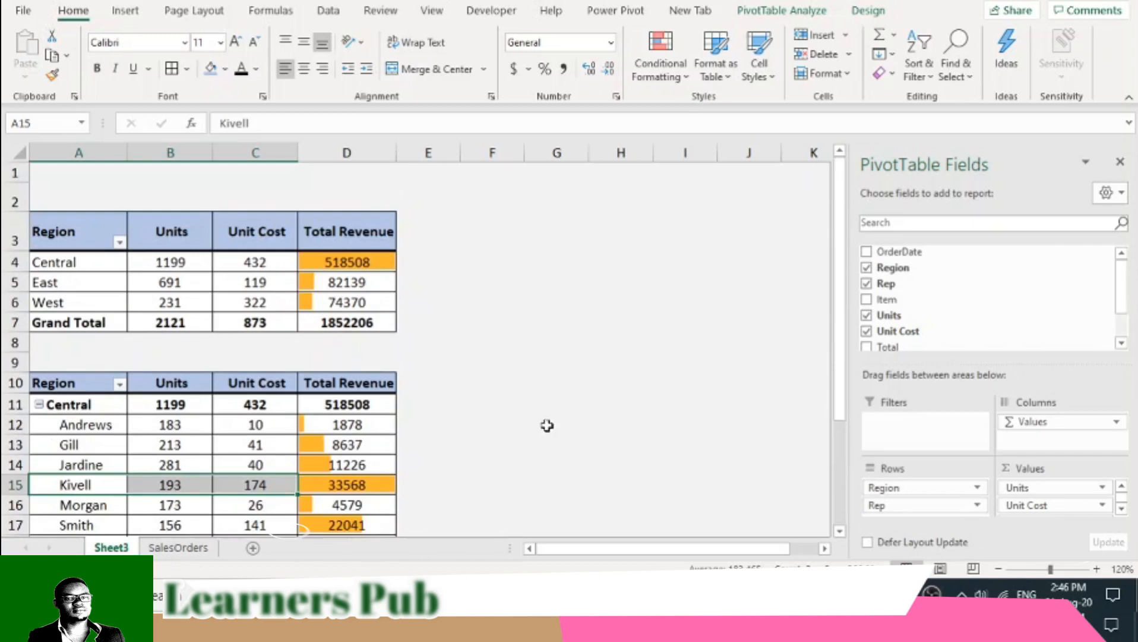
pyautogui.scroll(-1, 548, 406)
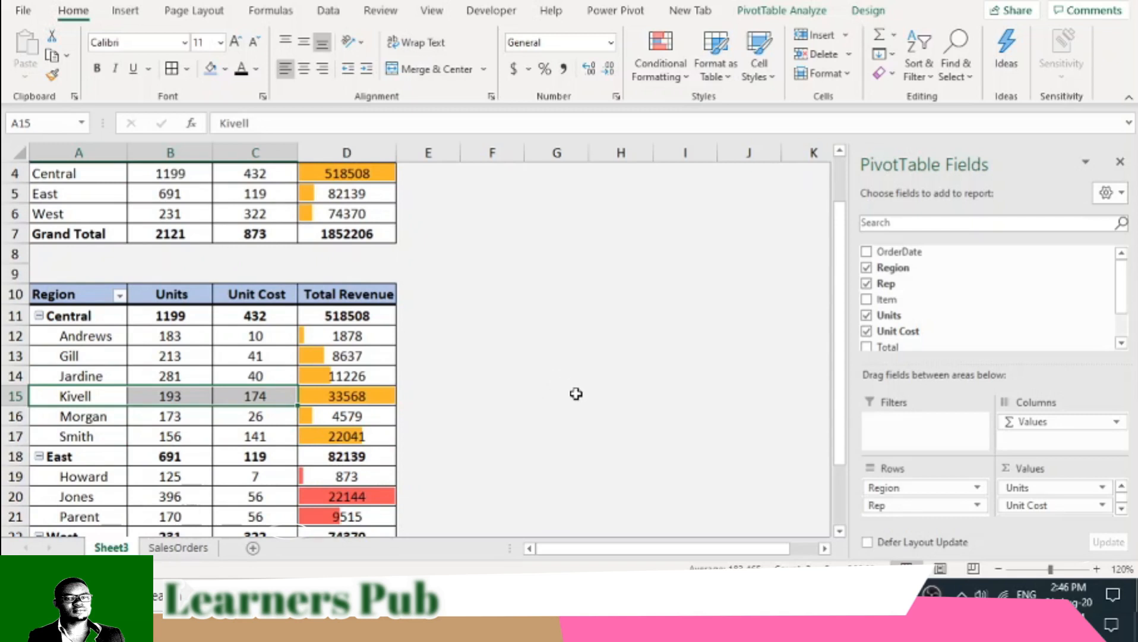
pyautogui.scroll(1, 576, 394)
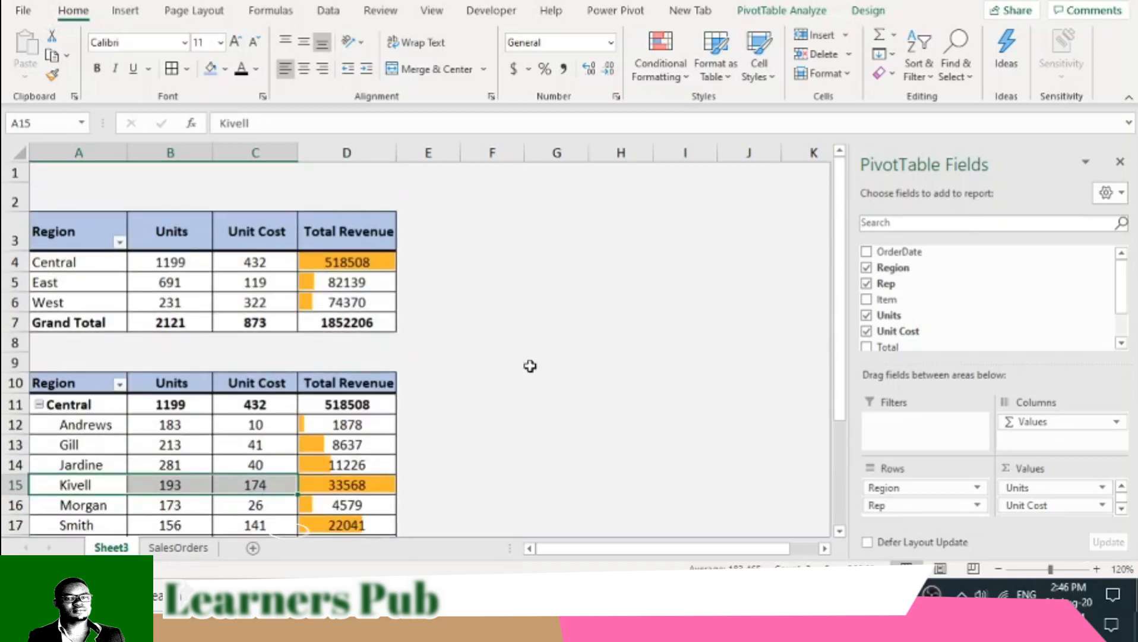
# - Hide the PivotTable field list and look over the region and rep PivotTables
pyautogui.click(1121, 162)
pyautogui.scroll(-1, 606, 442)
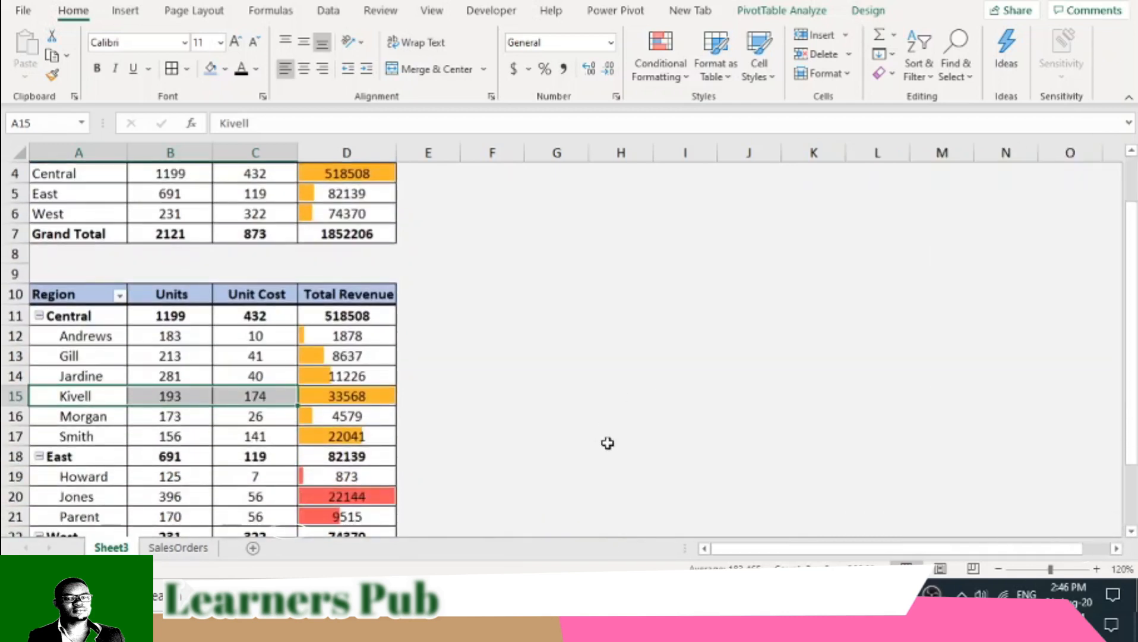
pyautogui.scroll(1, 607, 442)
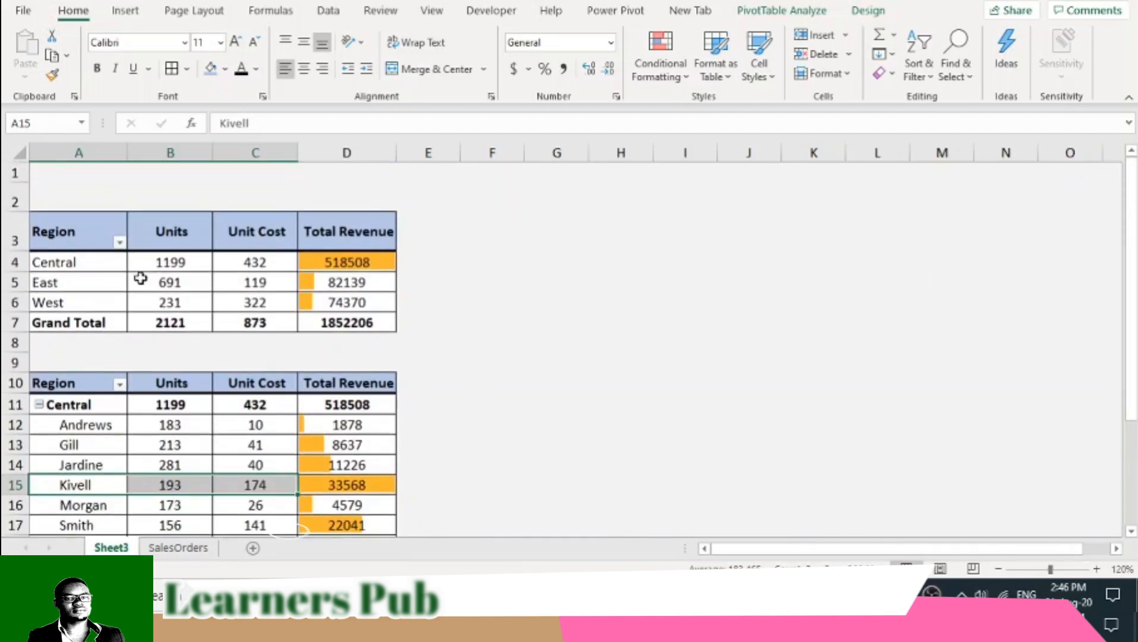
pyautogui.click(83, 264)
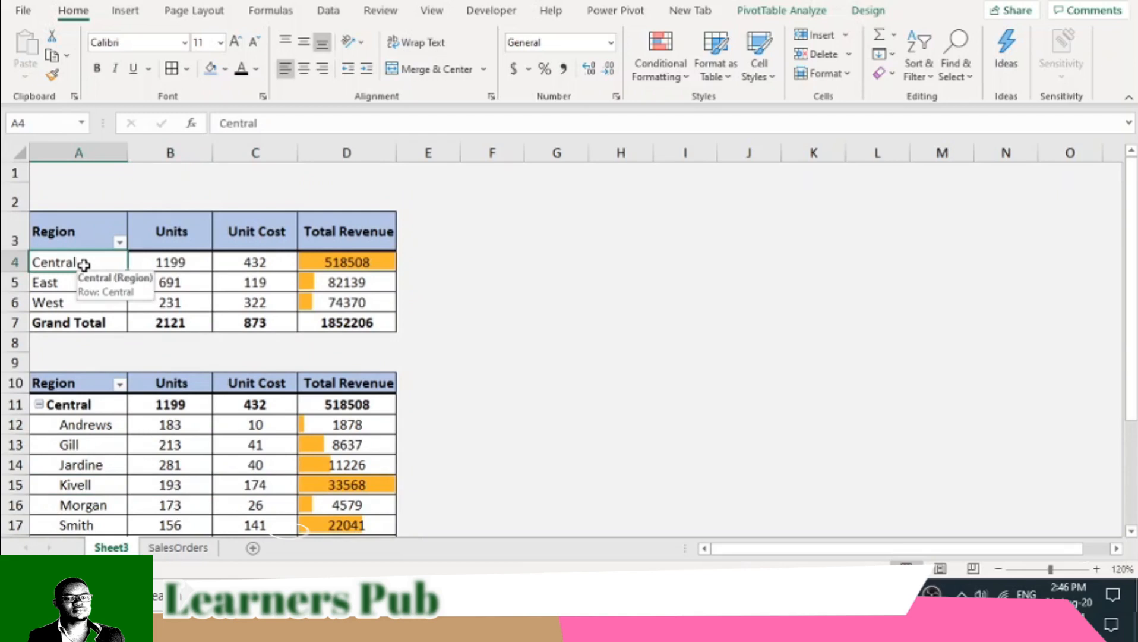
pyautogui.click(358, 283)
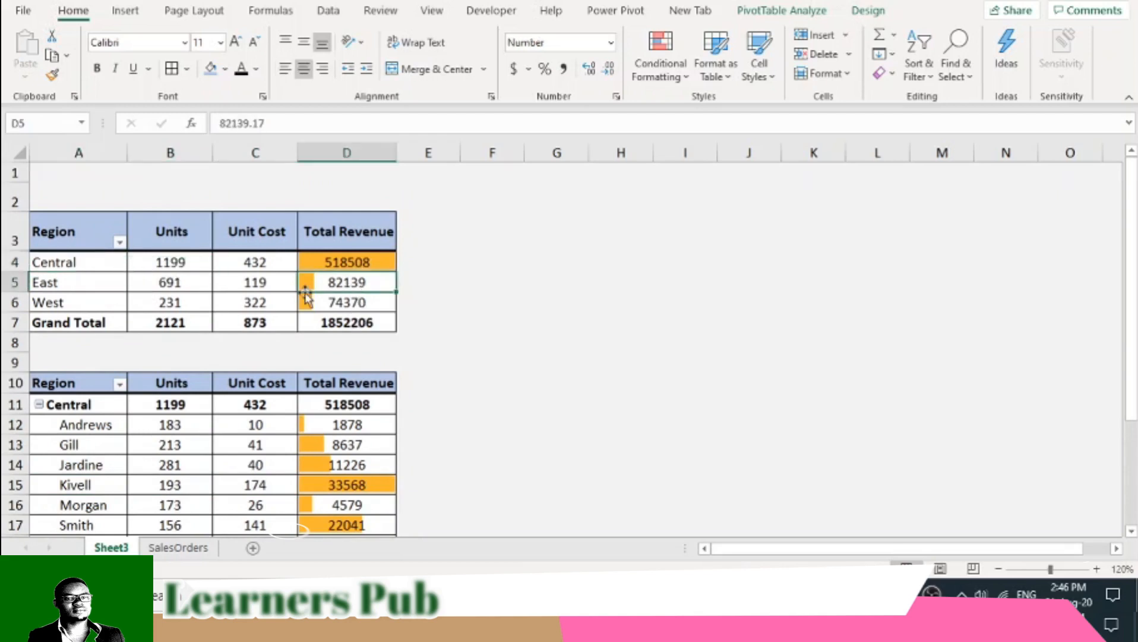
# - Copy the region summary PivotTable in A3:D7 and paste it, with its formatting, at A59 on the same sheet
pyautogui.moveTo(89, 246); pyautogui.dragTo(346, 324)
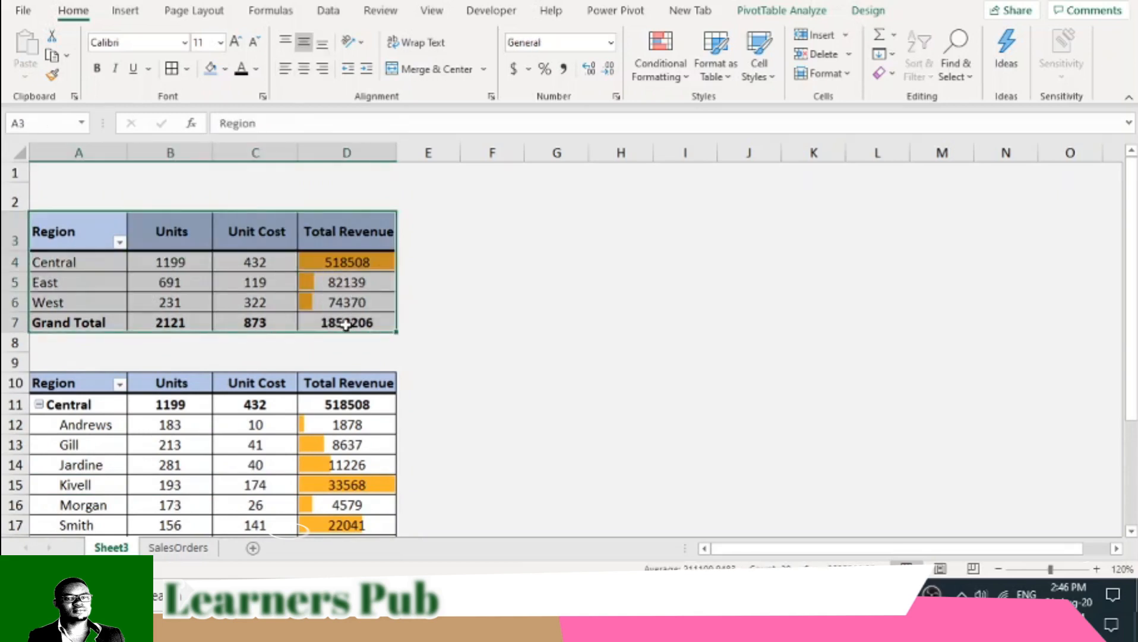
pyautogui.rightClick(72, 230)
pyautogui.click(119, 240)
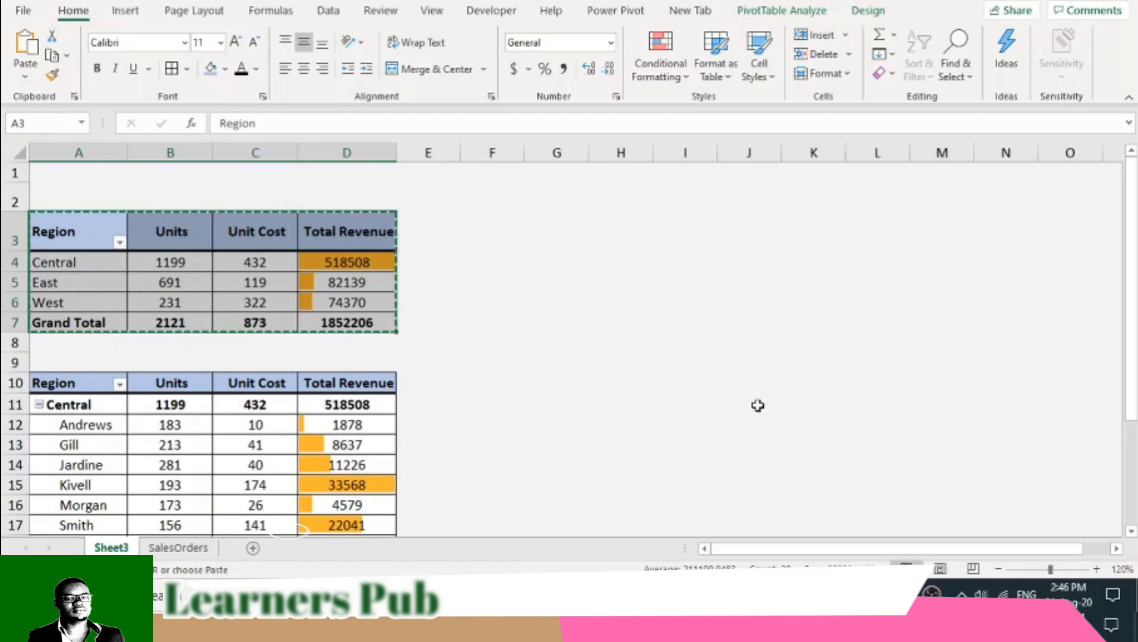
pyautogui.scroll(-4, 758, 405)
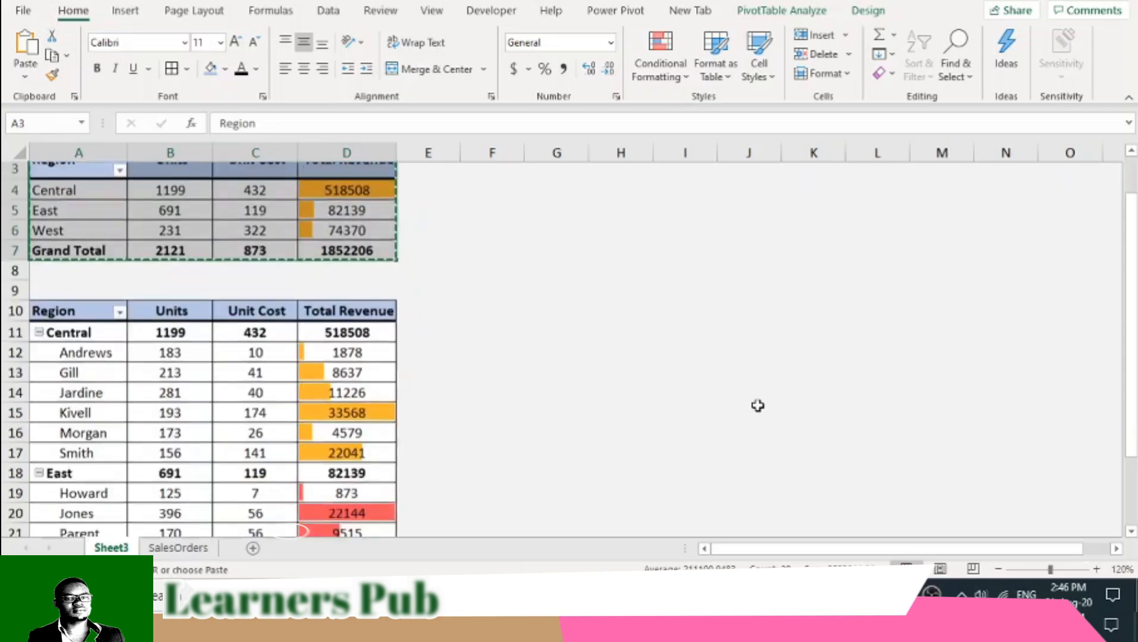
pyautogui.scroll(3, 757, 405)
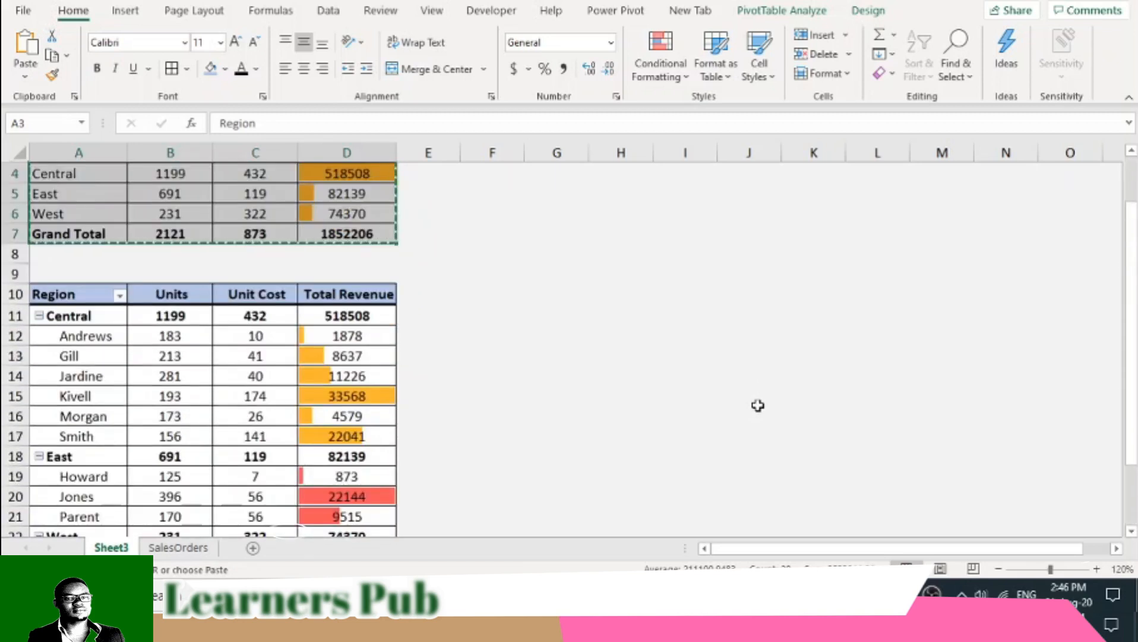
pyautogui.scroll(1, 620, 394)
pyautogui.scroll(-7, 381, 312)
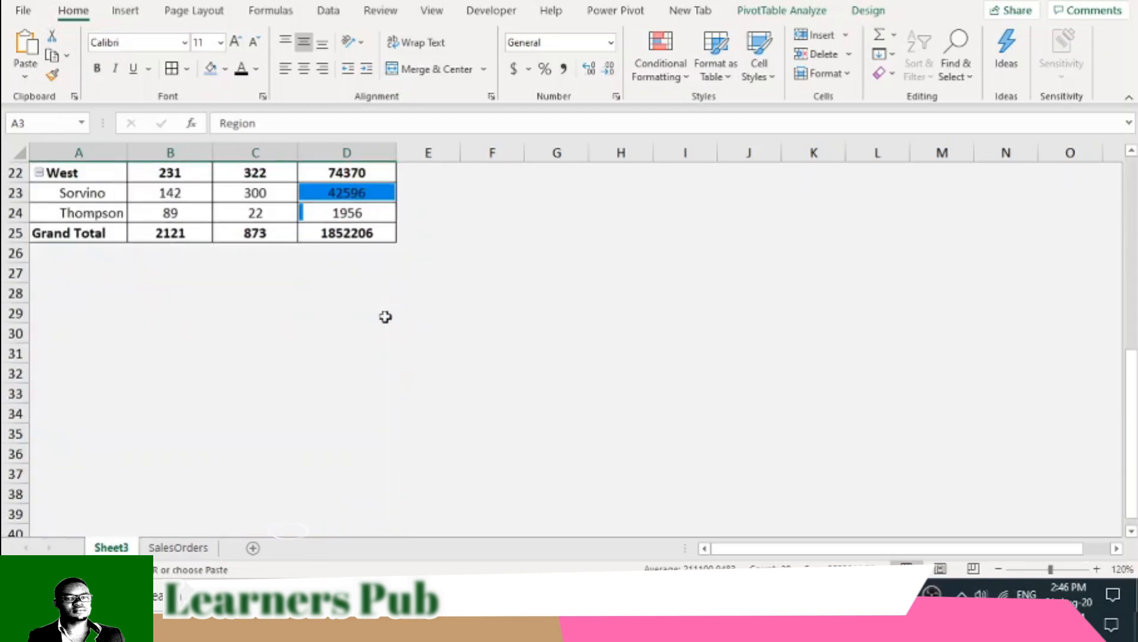
pyautogui.scroll(-8, 385, 316)
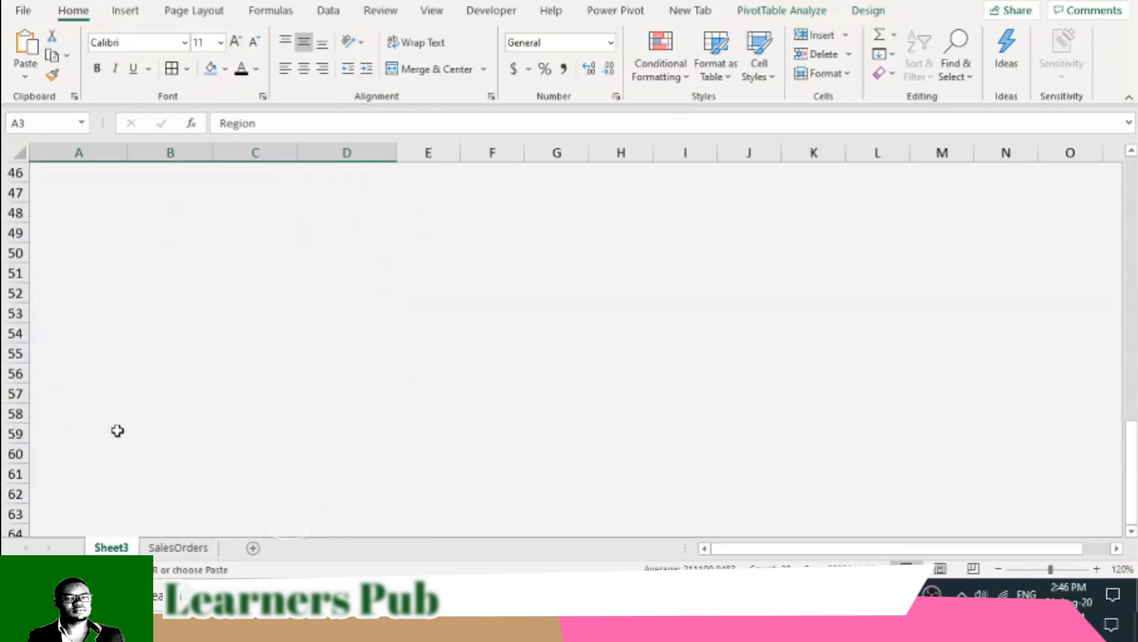
pyautogui.click(71, 441)
pyautogui.rightClick(75, 436)
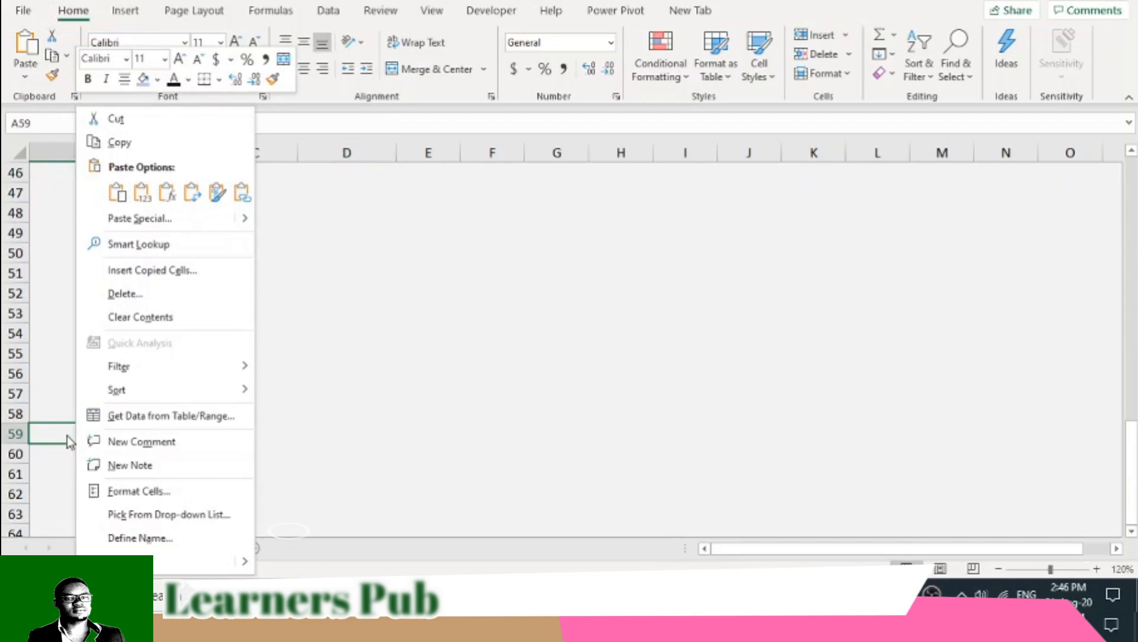
pyautogui.click(117, 192)
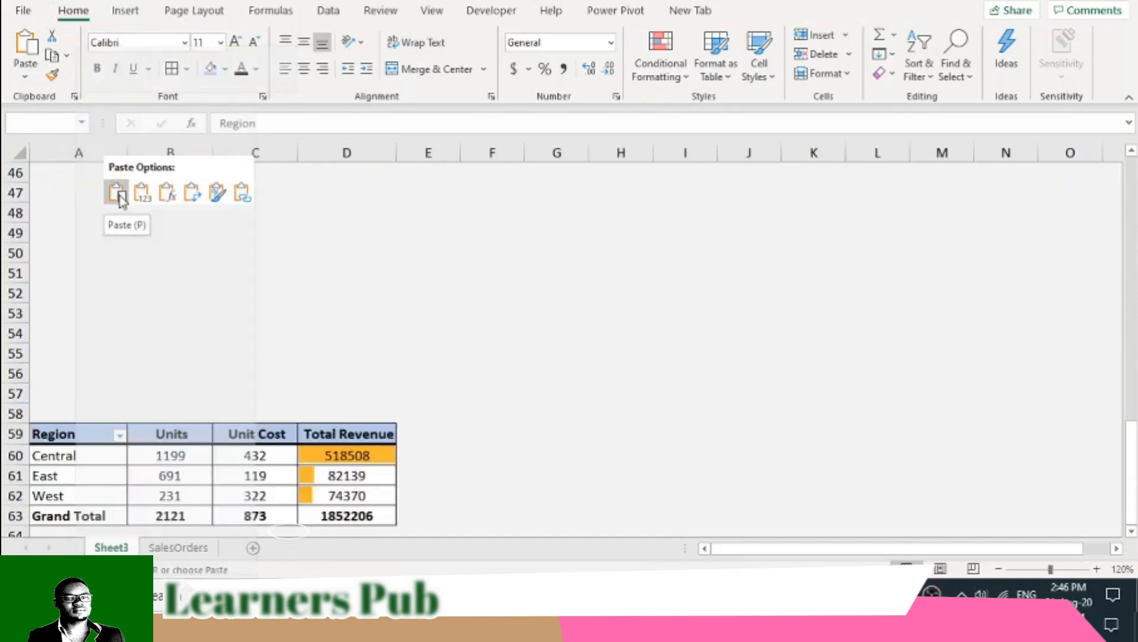
# - Show the field list for the copied PivotTable at A59 and remove its Units and Unit Cost fields
pyautogui.click(122, 473)
pyautogui.moveTo(1023, 548); pyautogui.dragTo(1050, 547)
pyautogui.scroll(5, 1106, 436)
pyautogui.scroll(-2, 1011, 460)
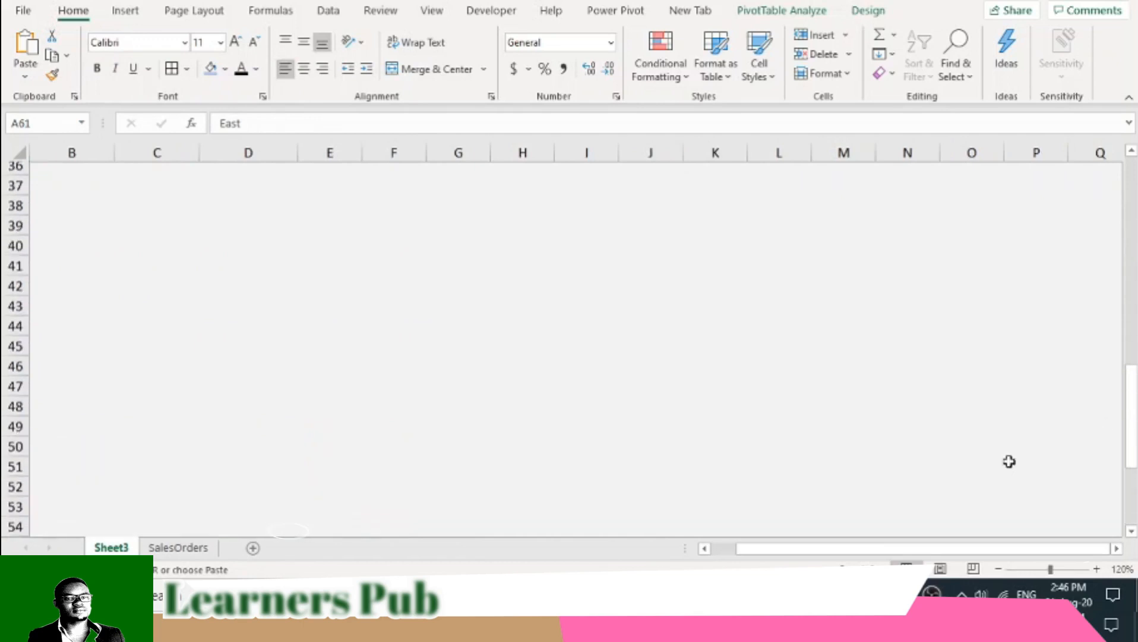
pyautogui.scroll(-3, 1009, 461)
pyautogui.click(151, 475)
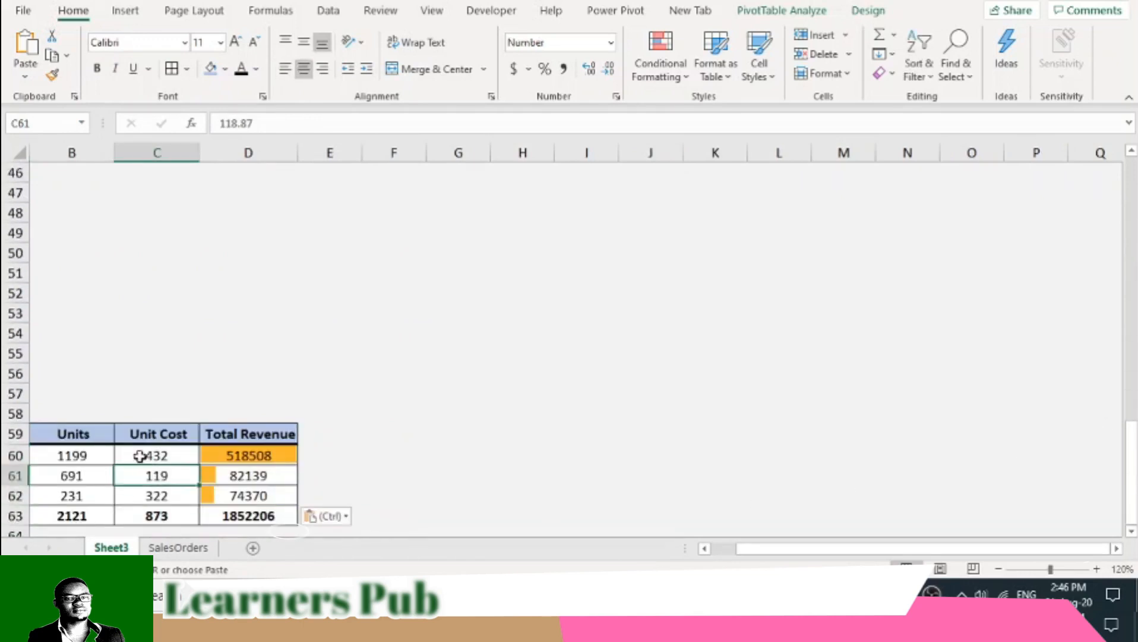
pyautogui.click(84, 435)
pyautogui.click(799, 13)
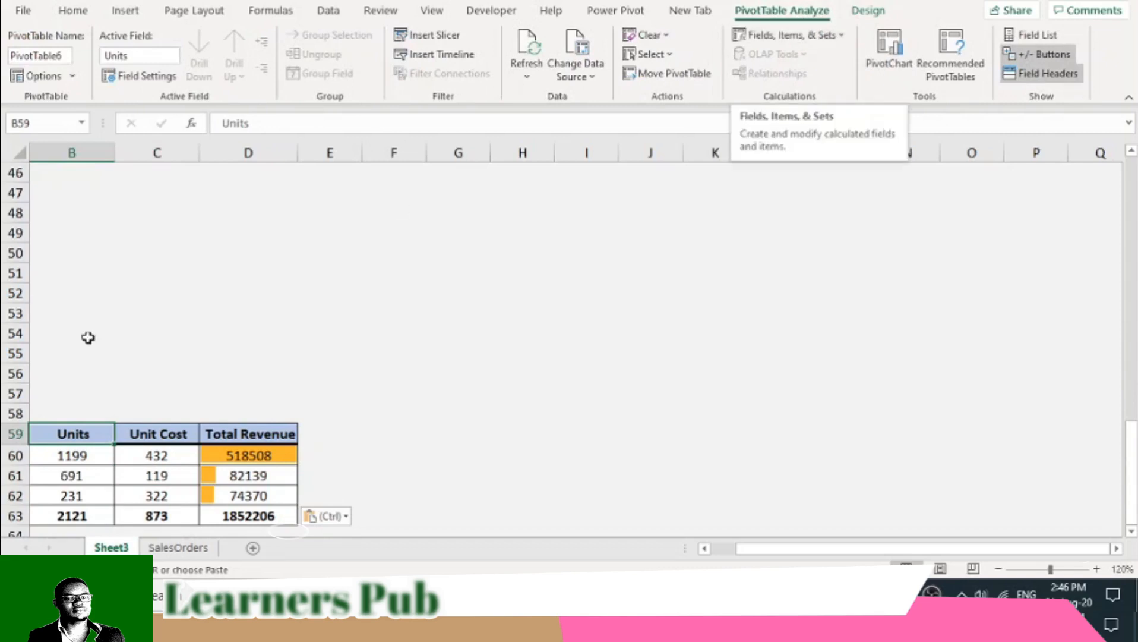
pyautogui.click(1038, 36)
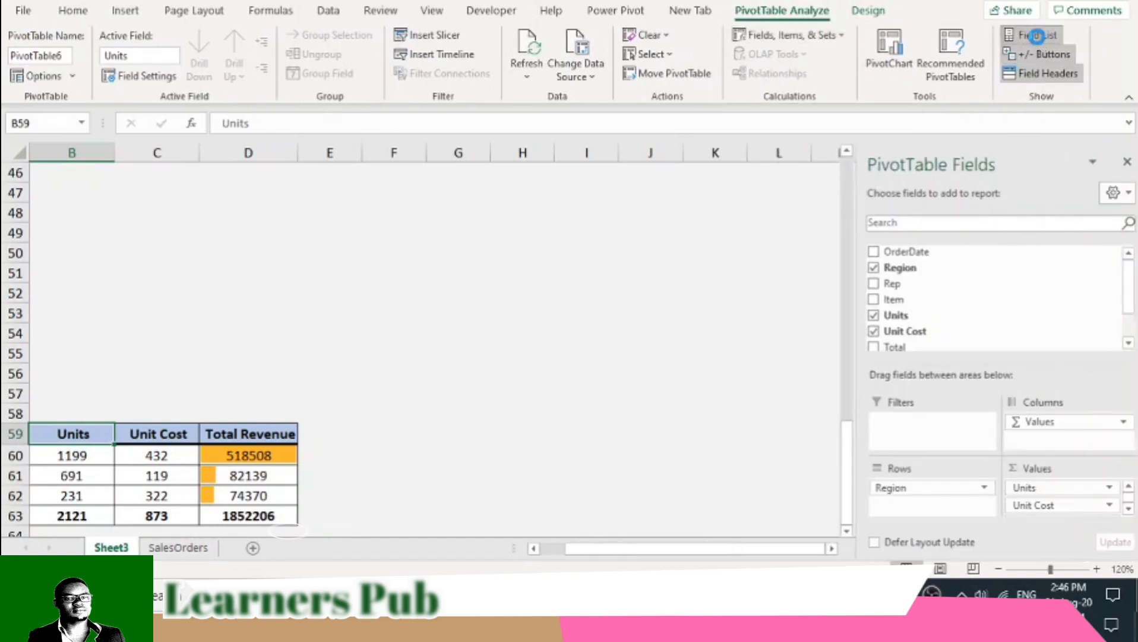
pyautogui.click(867, 315)
pyautogui.click(866, 331)
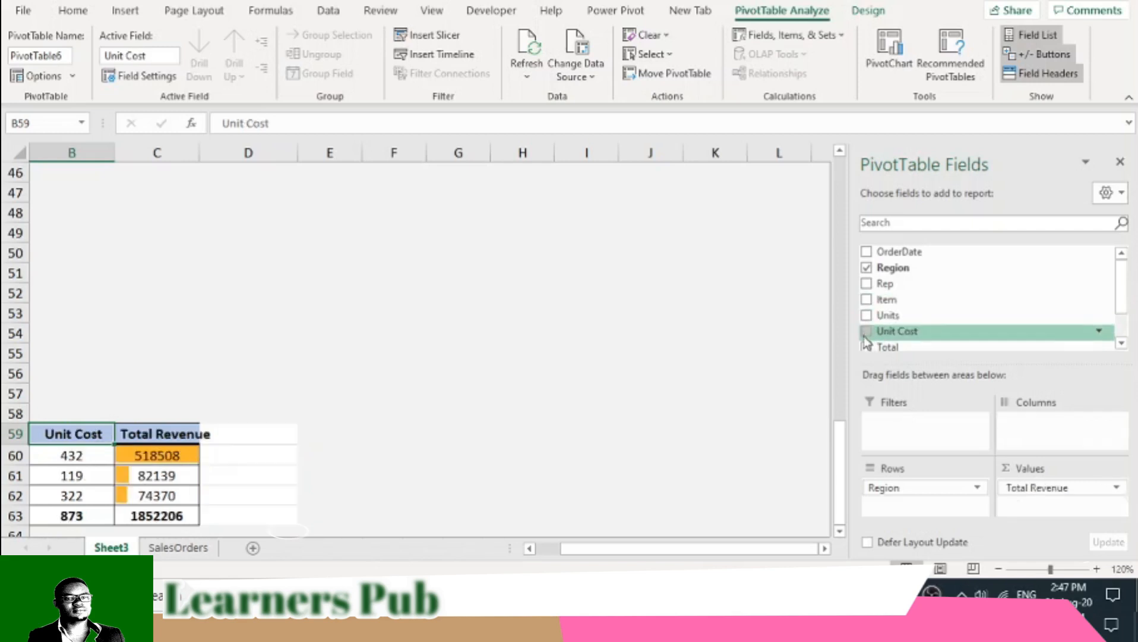
pyautogui.moveTo(619, 551); pyautogui.dragTo(527, 550)
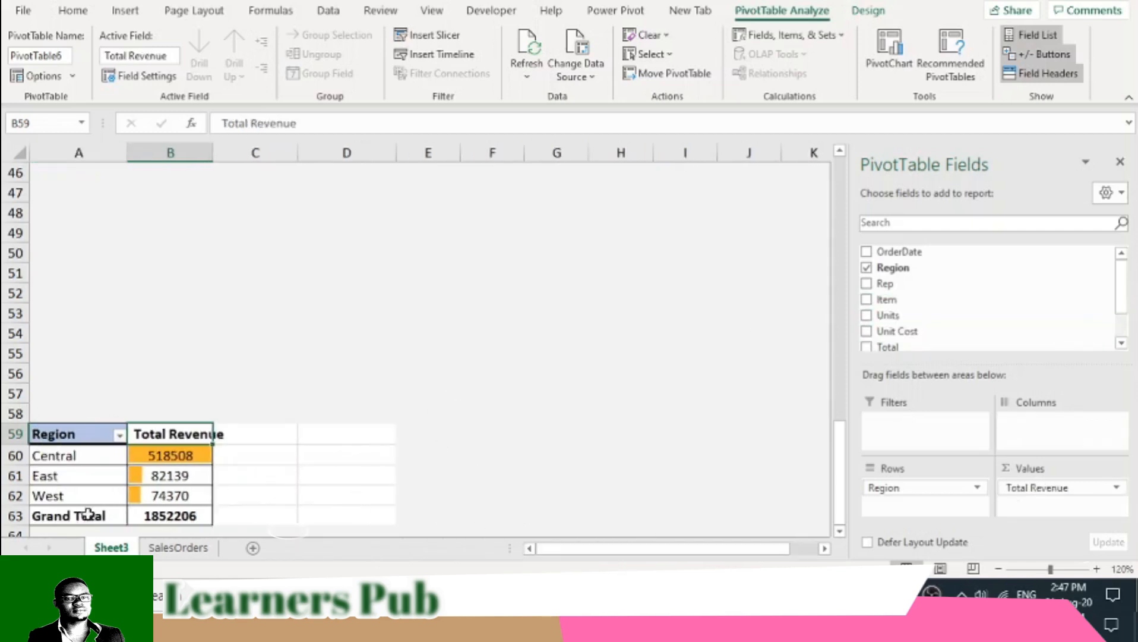
pyautogui.rightClick(83, 516)
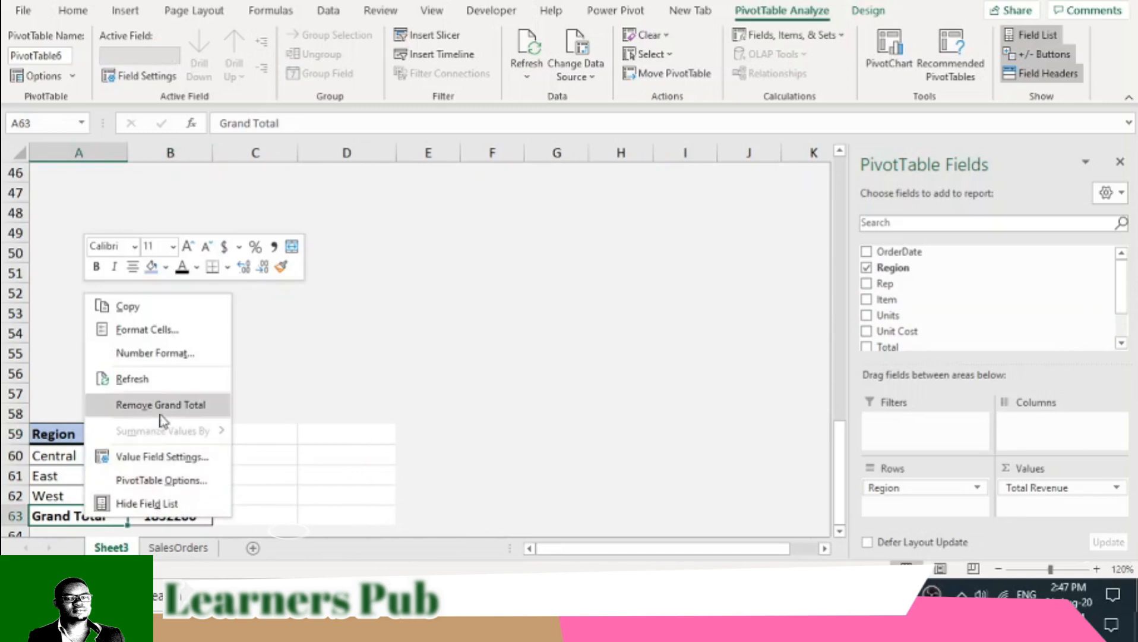
pyautogui.click(178, 474)
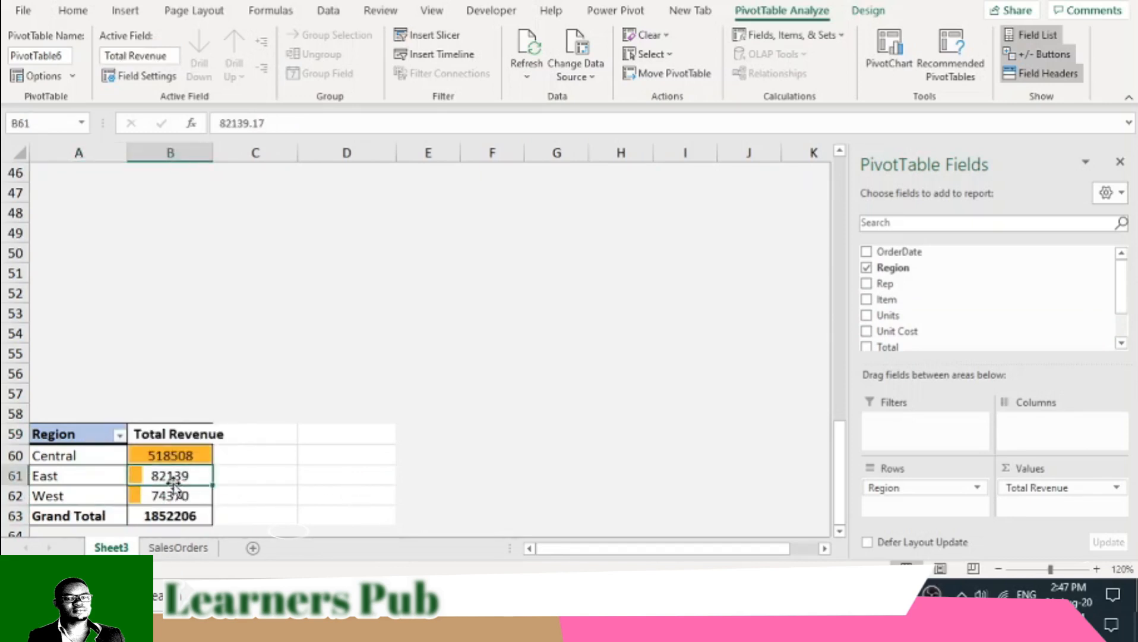
pyautogui.rightClick(180, 473)
pyautogui.moveTo(242, 356)
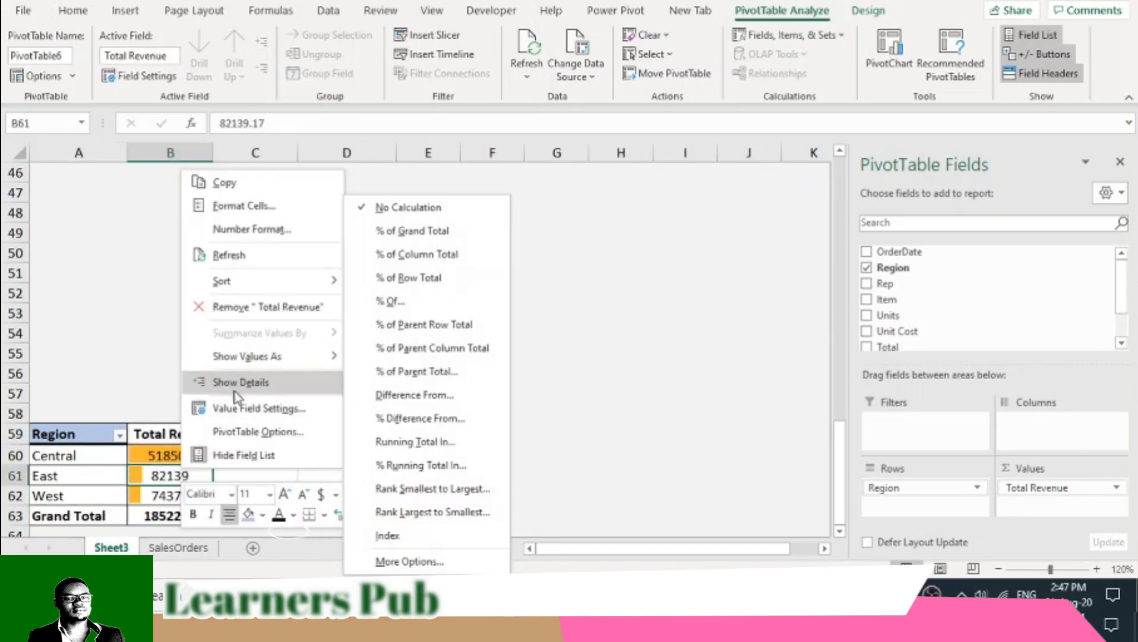
pyautogui.click(96, 459)
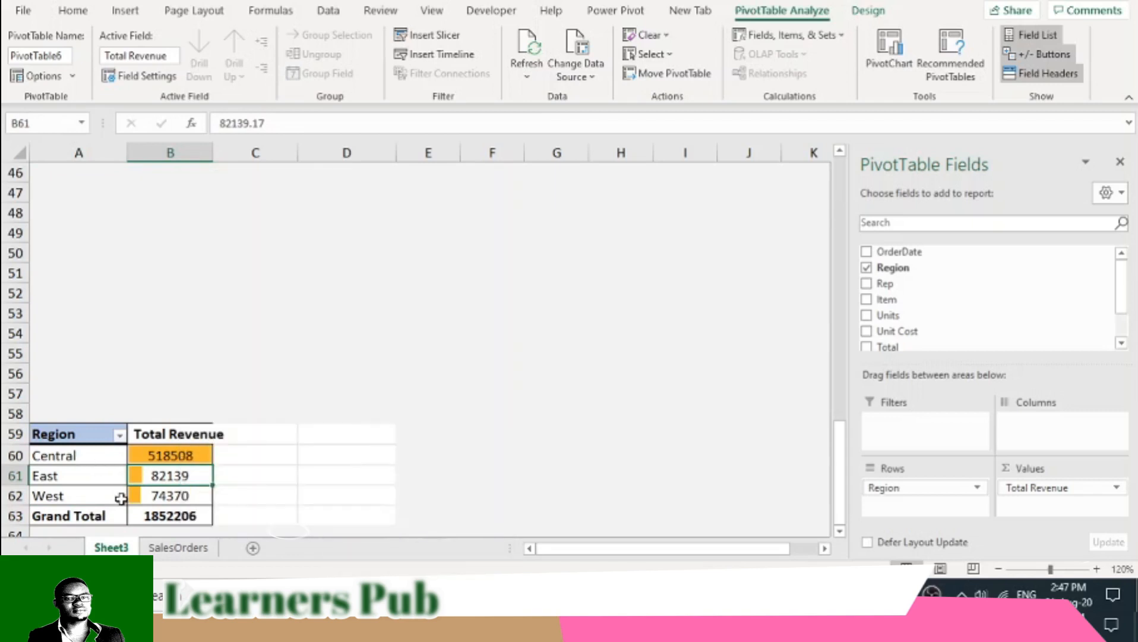
pyautogui.click(134, 497)
pyautogui.rightClick(138, 495)
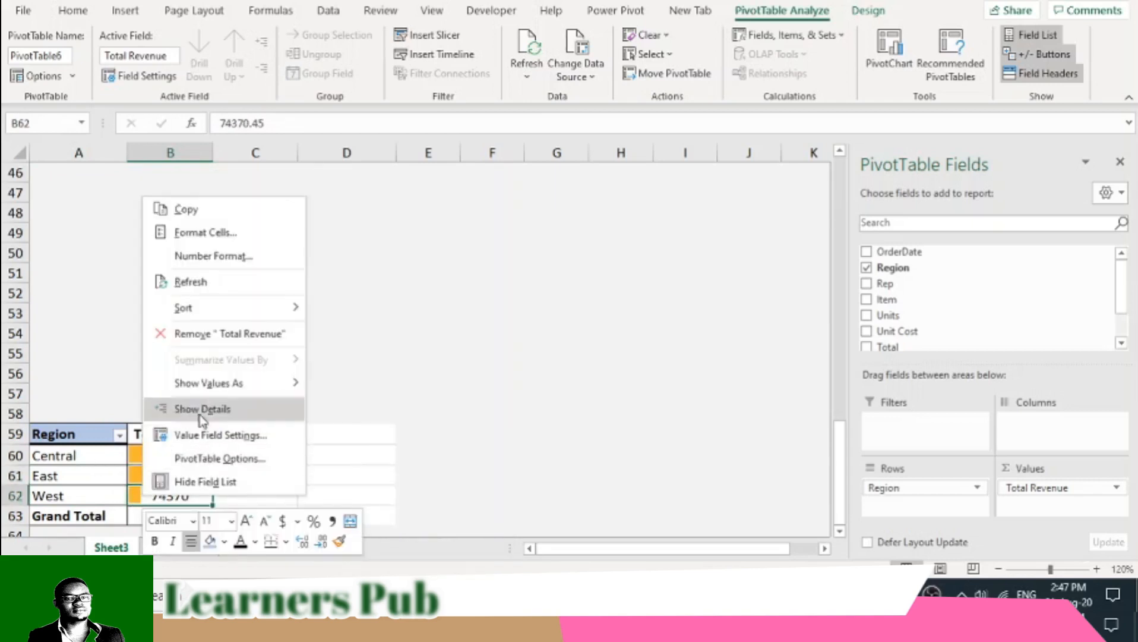
pyautogui.moveTo(209, 385)
pyautogui.click(82, 459)
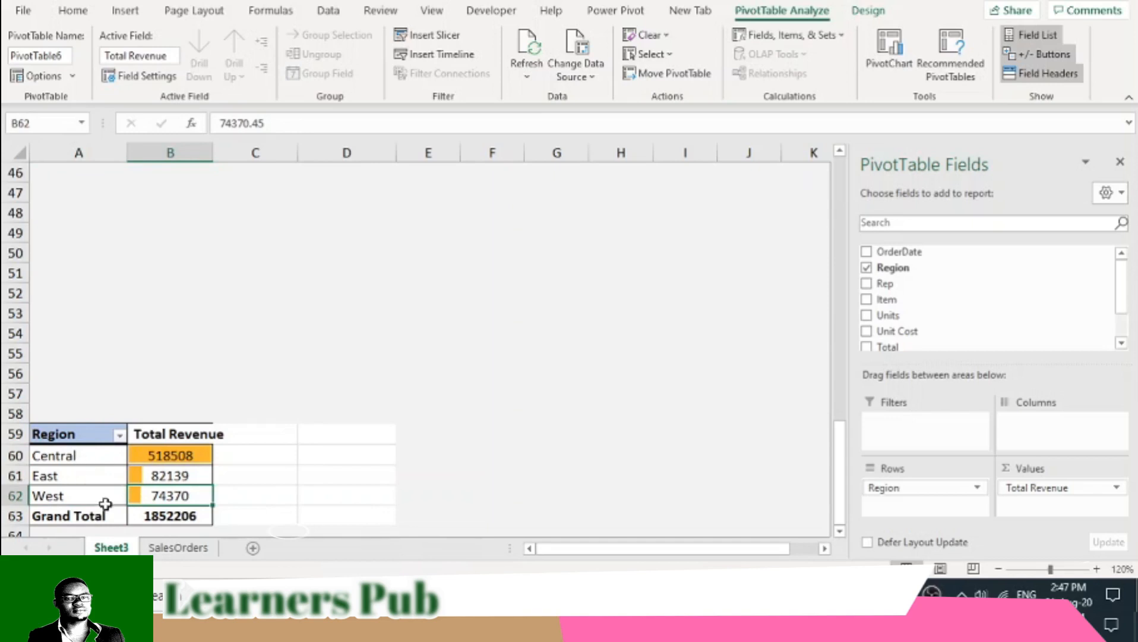
pyautogui.click(107, 509)
pyautogui.click(118, 520)
pyautogui.rightClick(162, 524)
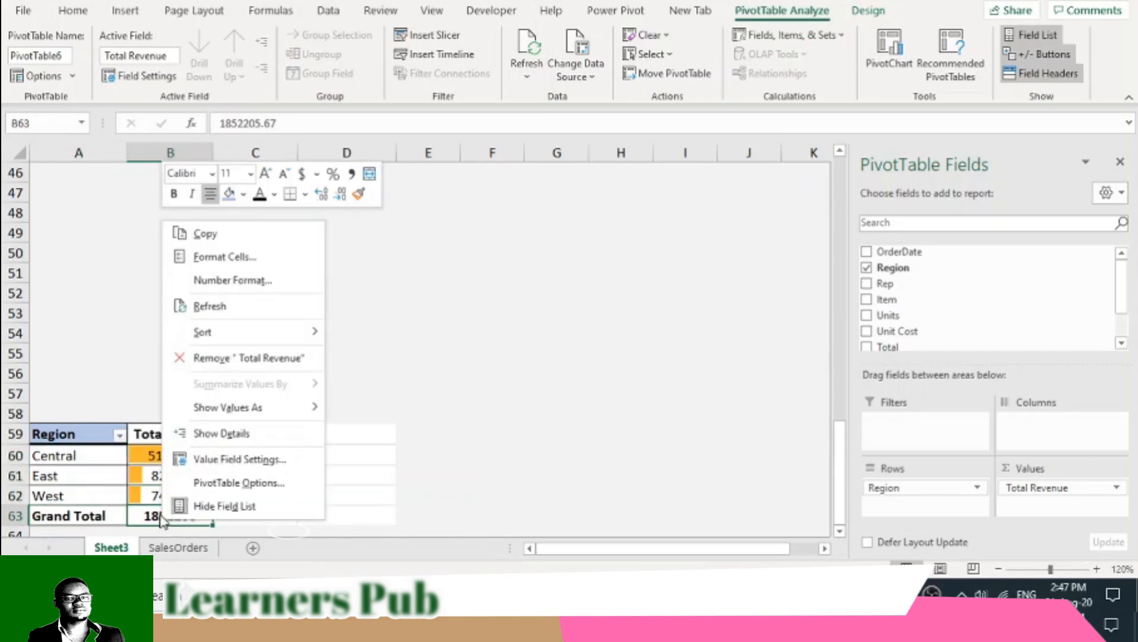
pyautogui.click(74, 510)
pyautogui.click(84, 508)
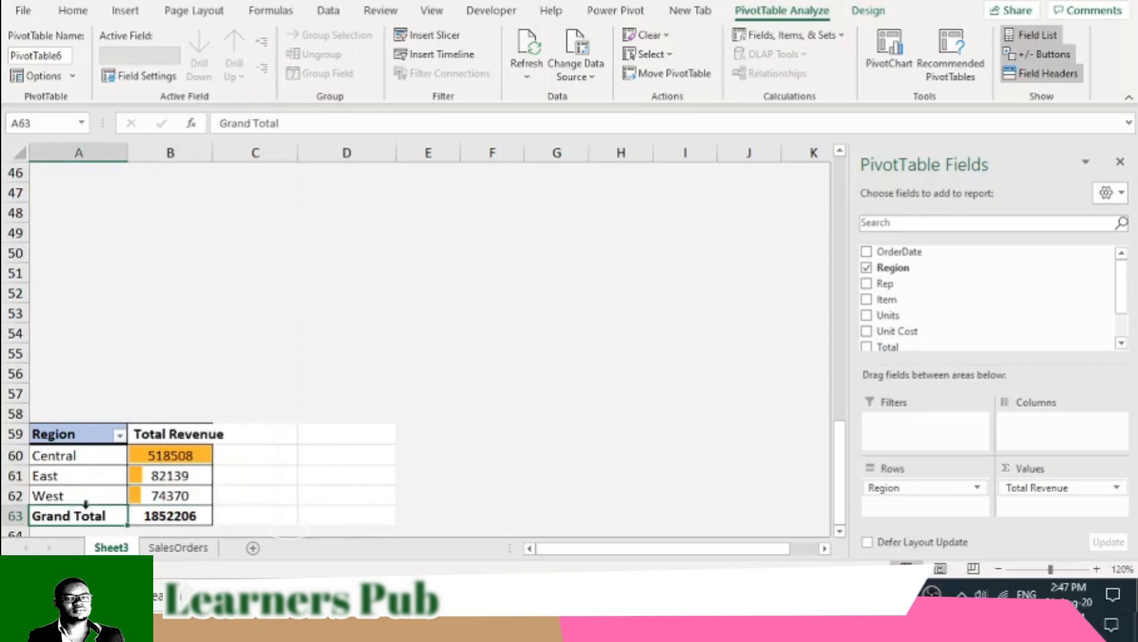
# - Turn grand totals off for rows and columns in the copied region PivotTable
pyautogui.click(869, 10)
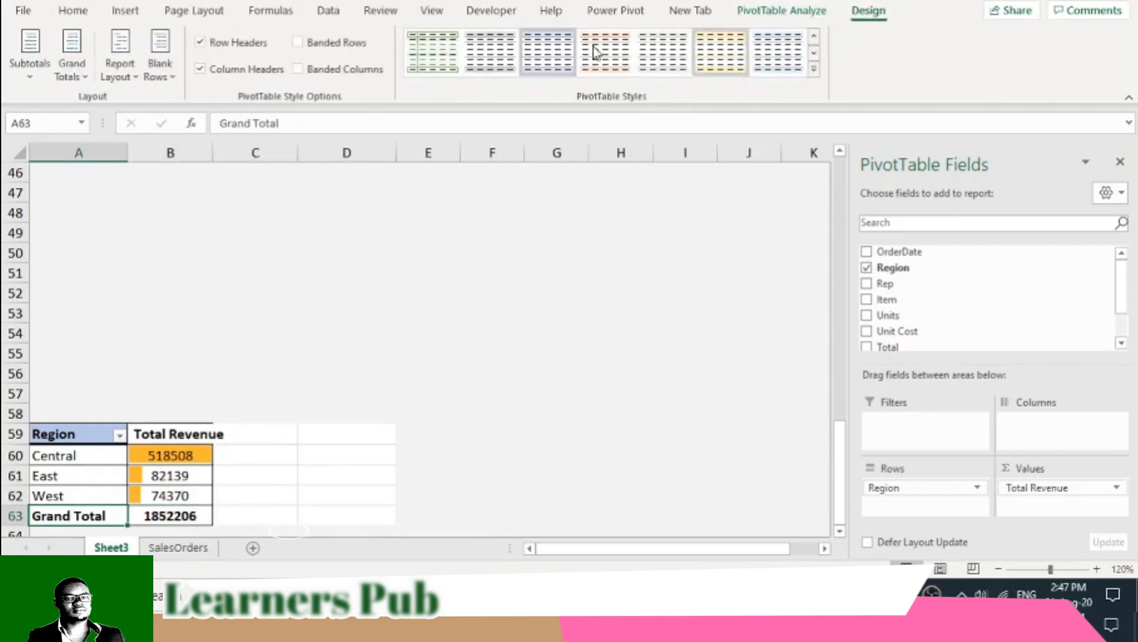
pyautogui.click(72, 66)
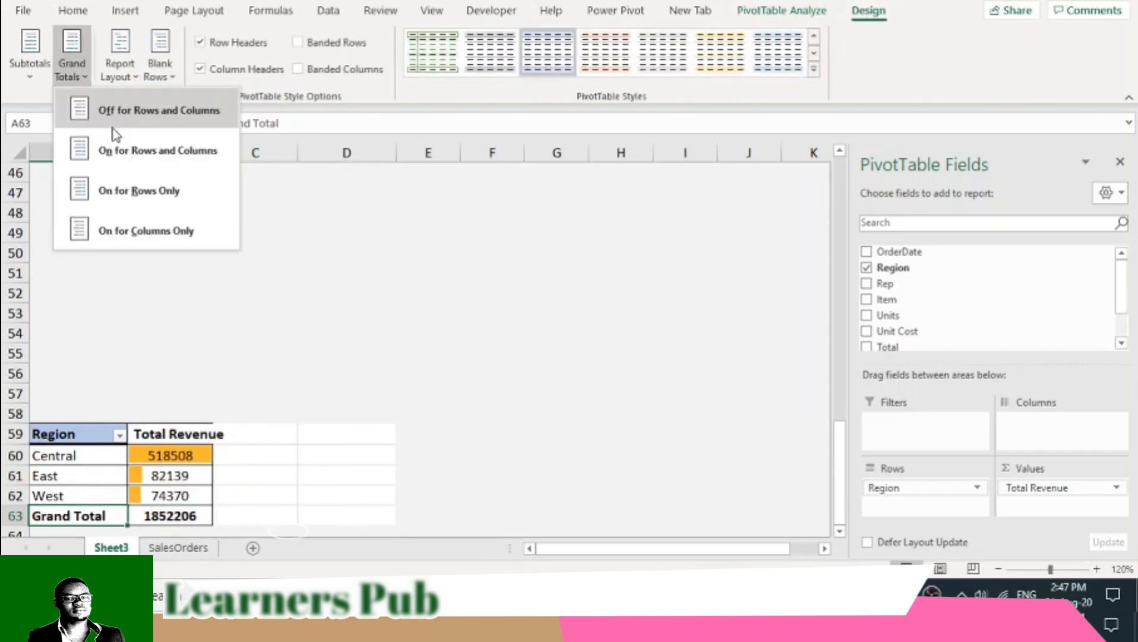
pyautogui.click(141, 111)
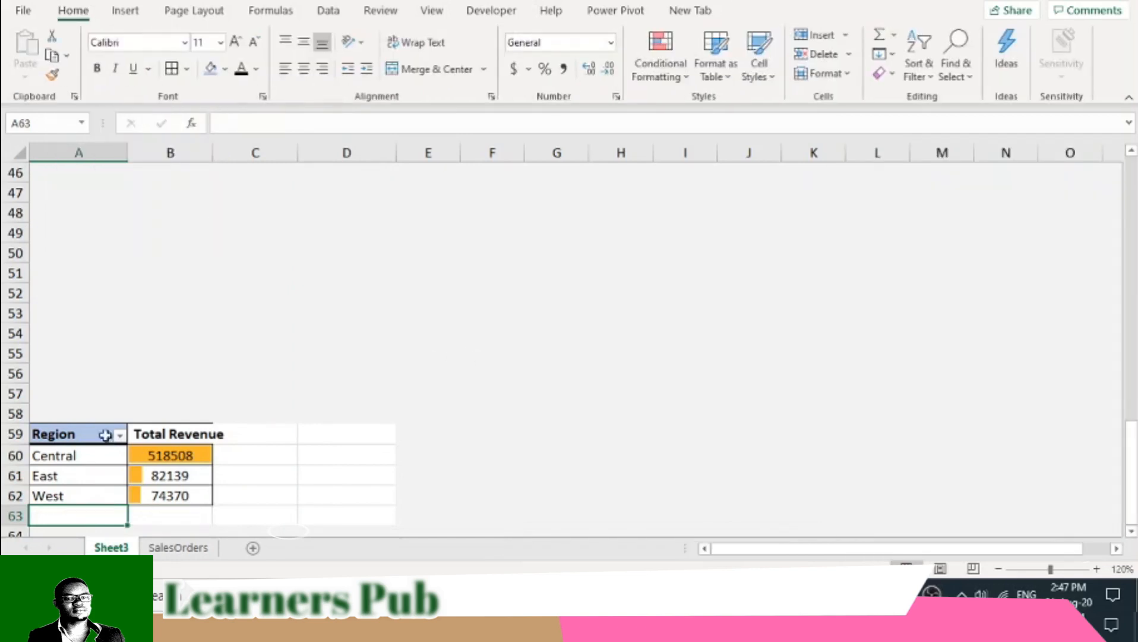
# - Insert a pie PivotChart of Total Revenue by Region from the copied PivotTable
pyautogui.click(68, 476)
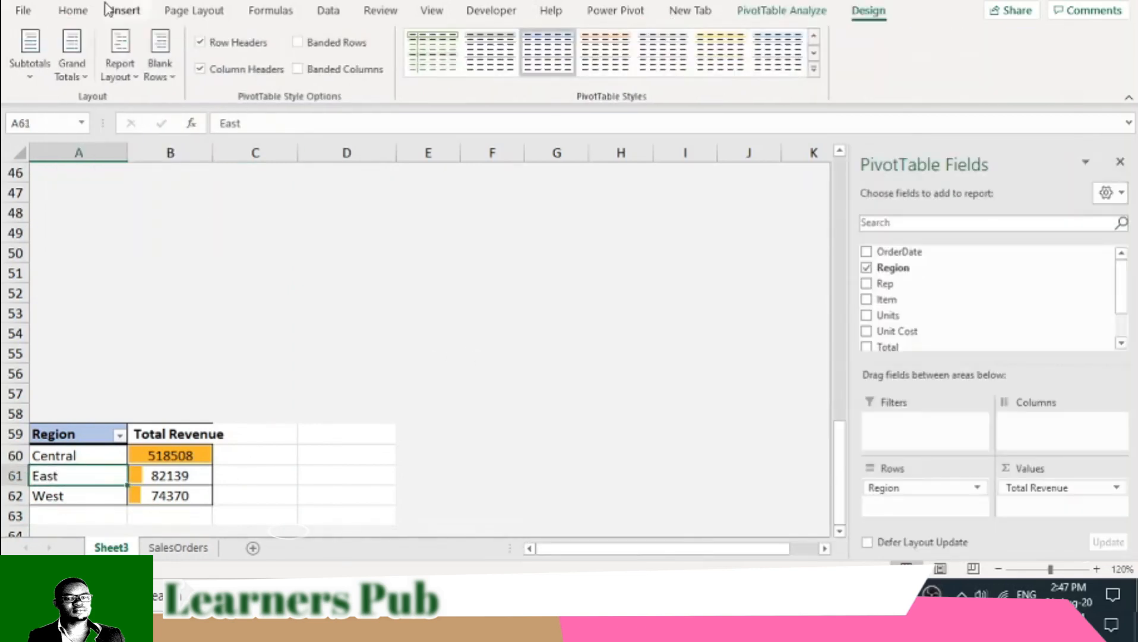
pyautogui.click(122, 12)
pyautogui.click(585, 70)
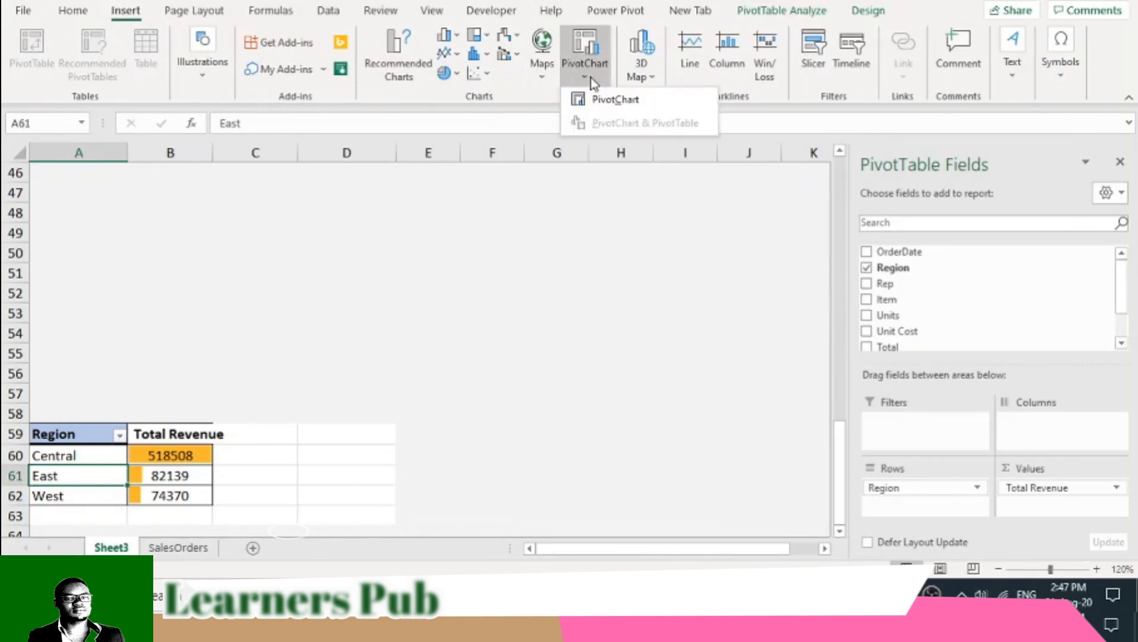
pyautogui.click(603, 98)
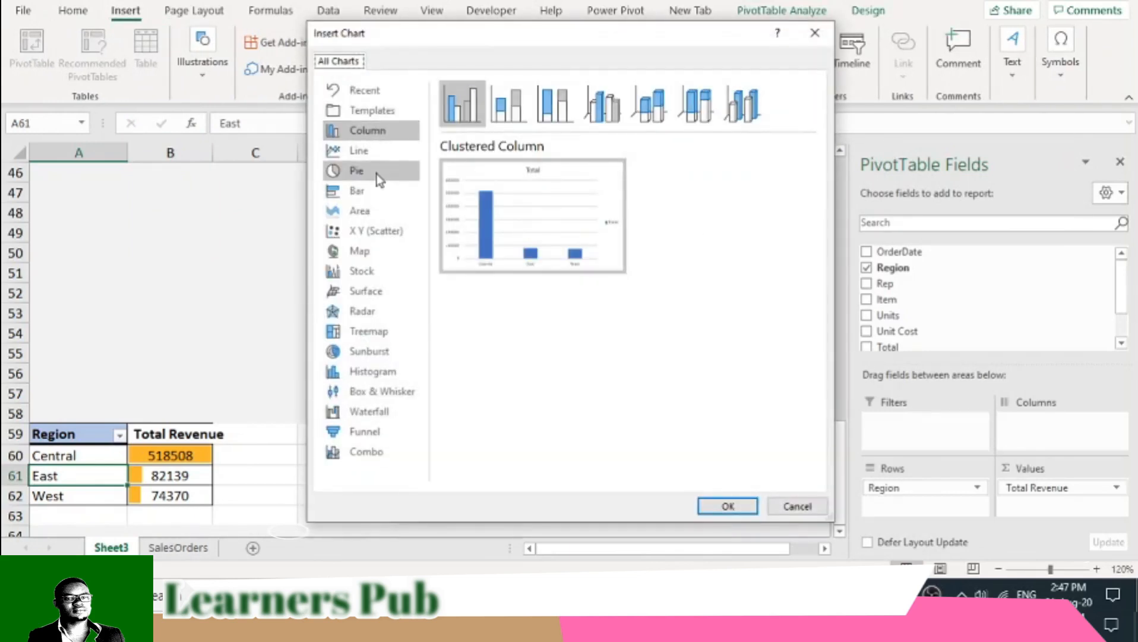
pyautogui.click(378, 174)
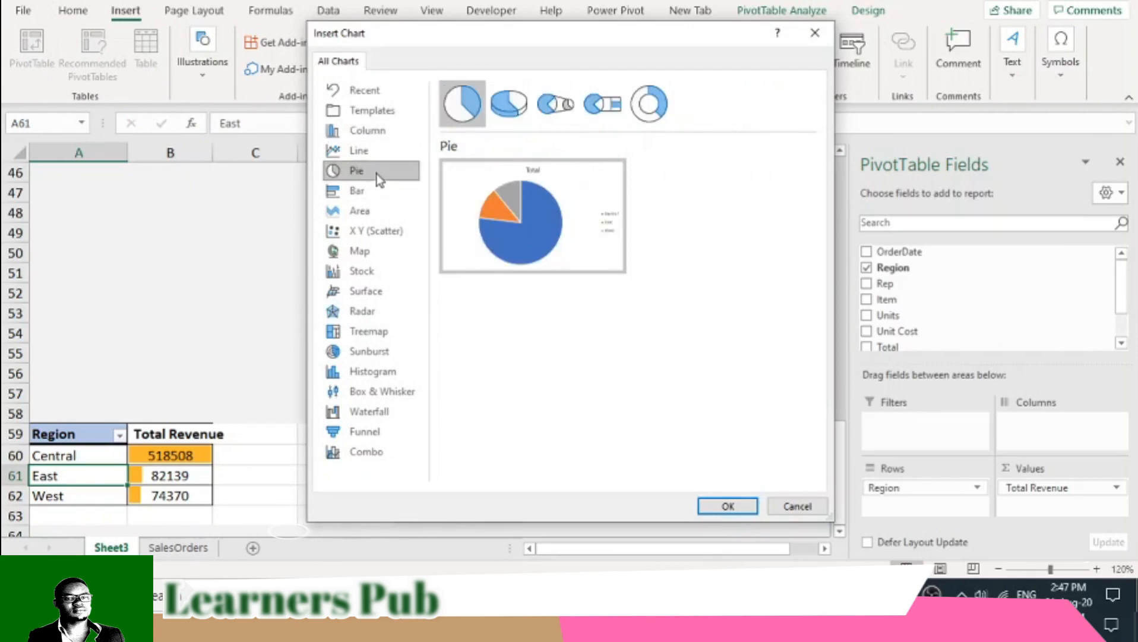
pyautogui.moveTo(587, 221)
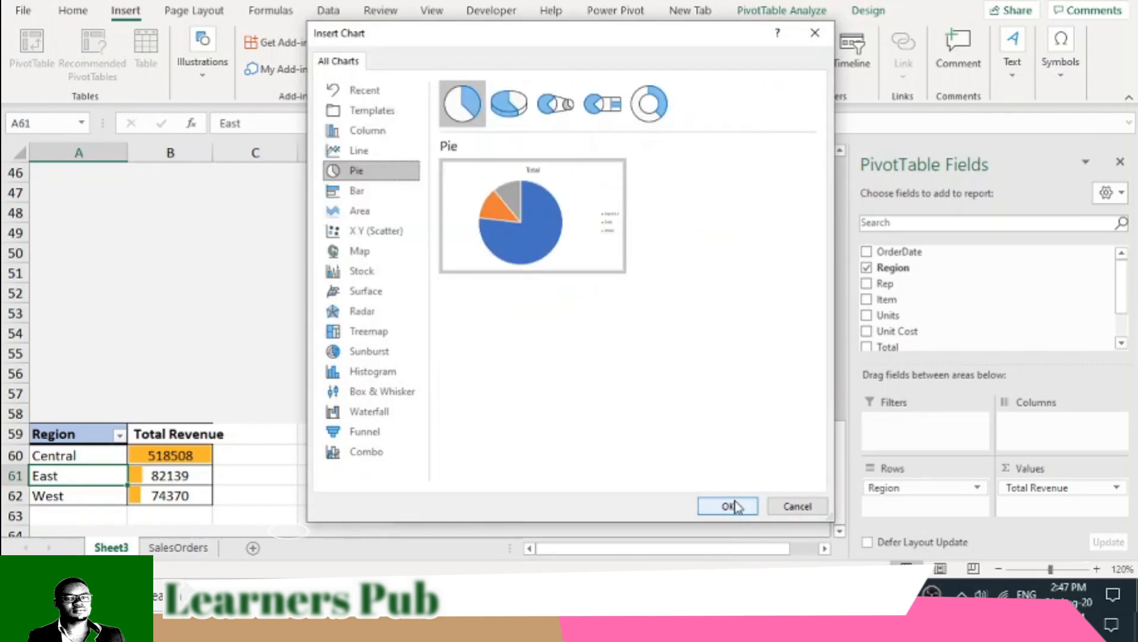
pyautogui.click(727, 506)
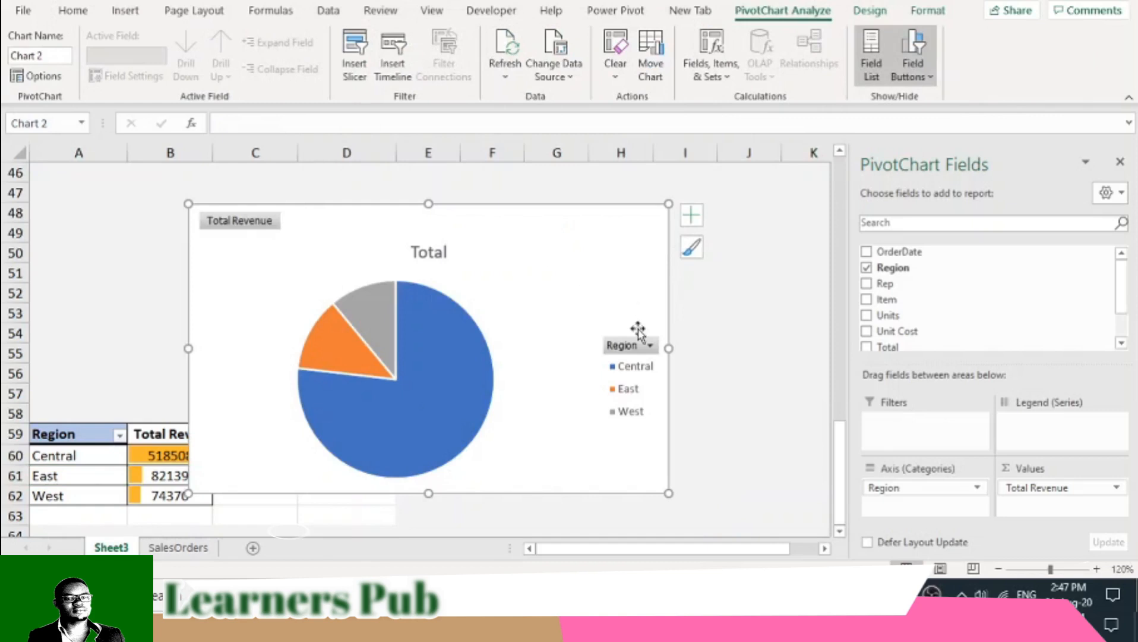
# - Move the pie PivotChart from beside the copied PivotTable to G3, next to the region summary PivotTable, by cutting and pasting with source formatting
pyautogui.rightClick(532, 256)
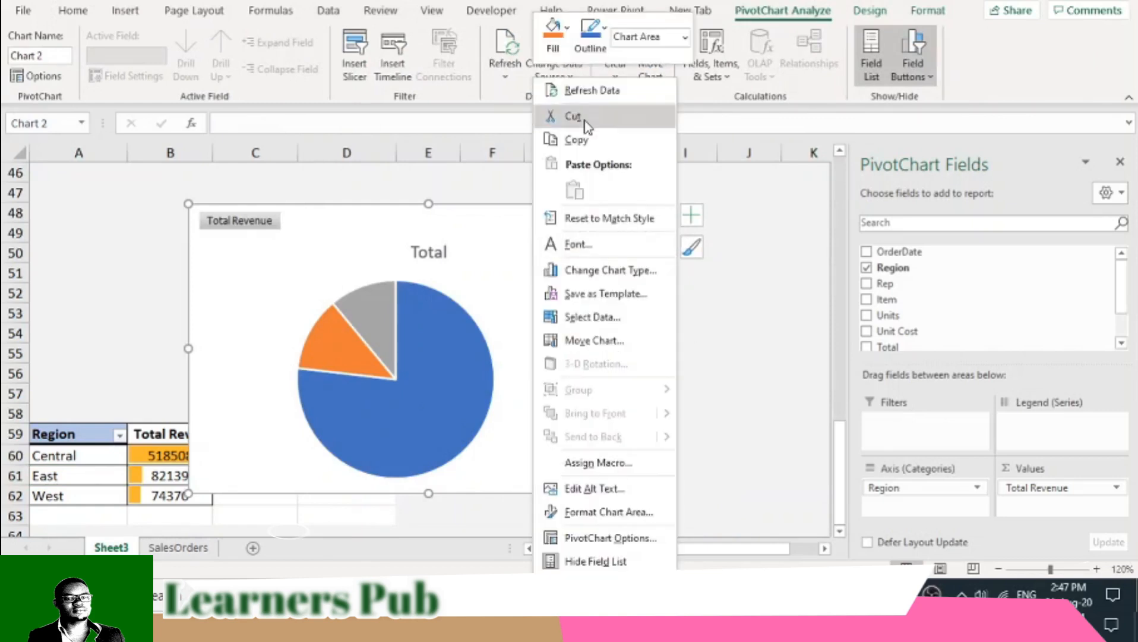
pyautogui.click(573, 116)
pyautogui.moveTo(842, 478); pyautogui.dragTo(843, 171)
pyautogui.click(528, 223)
pyautogui.rightClick(530, 225)
pyautogui.click(572, 192)
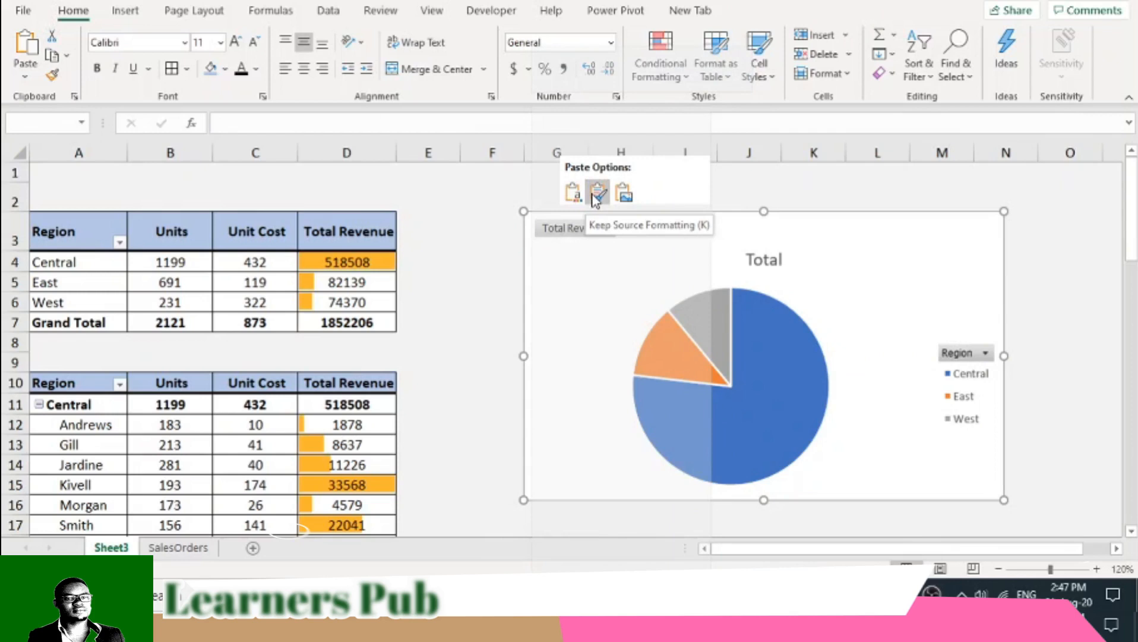
pyautogui.click(597, 192)
# - Shift the pie chart closer to the region summary PivotTable and hide all of its field buttons
pyautogui.moveTo(591, 273); pyautogui.dragTo(510, 270)
pyautogui.rightClick(517, 230)
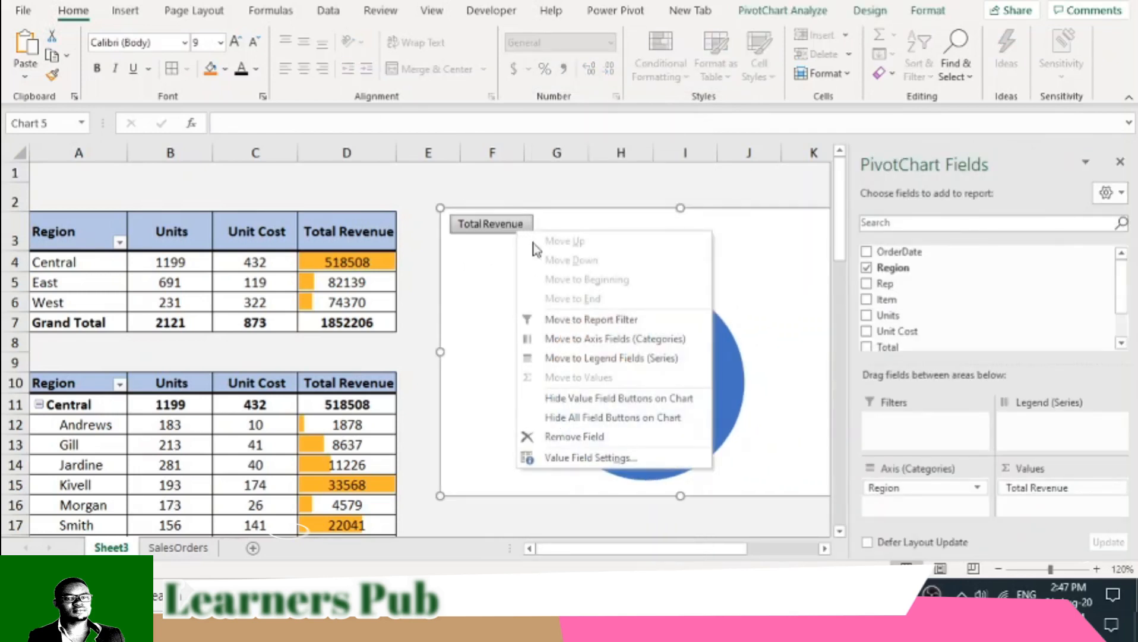
pyautogui.click(585, 418)
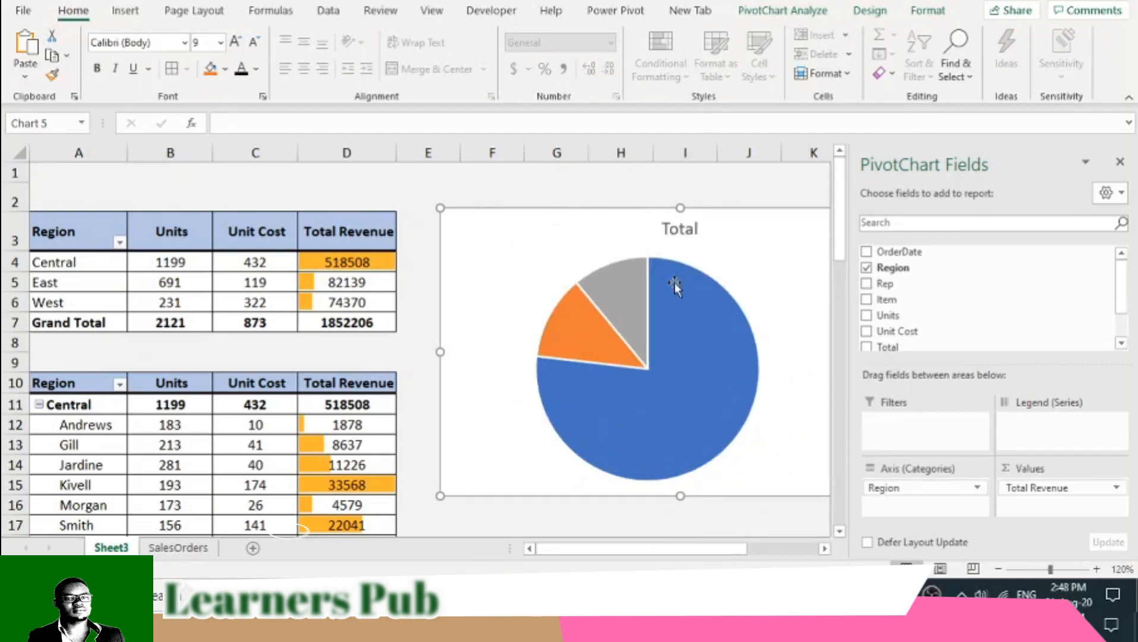
# - Change the pie chart's title to "Total Revenue"
pyautogui.click(692, 229)
pyautogui.moveTo(698, 228); pyautogui.dragTo(655, 224)
pyautogui.press('BackSpace')
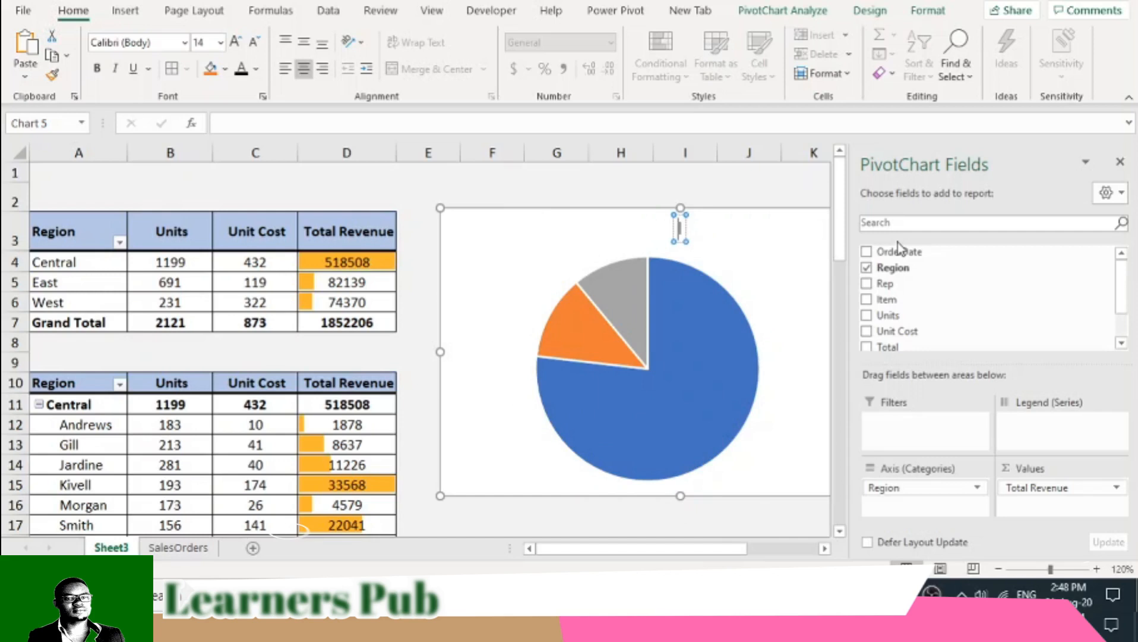
pyautogui.write('Total reve')
pyautogui.press('BackSpace')
pyautogui.press('BackSpace')
pyautogui.press('BackSpace')
pyautogui.press('BackSpace')
pyautogui.write('Rev')
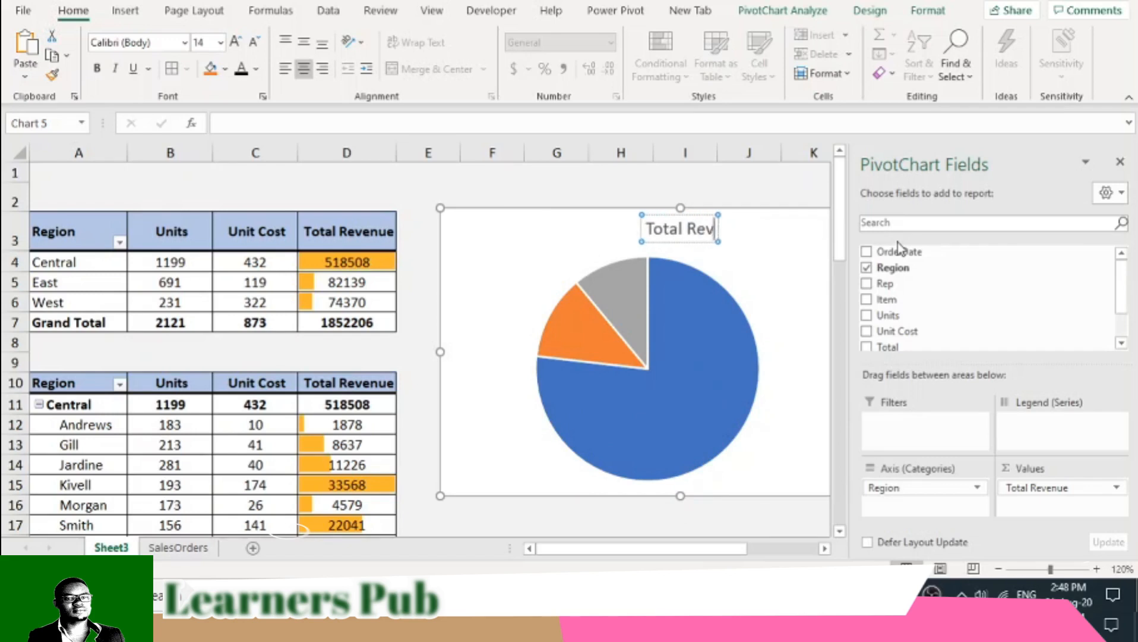
pyautogui.write('enue')
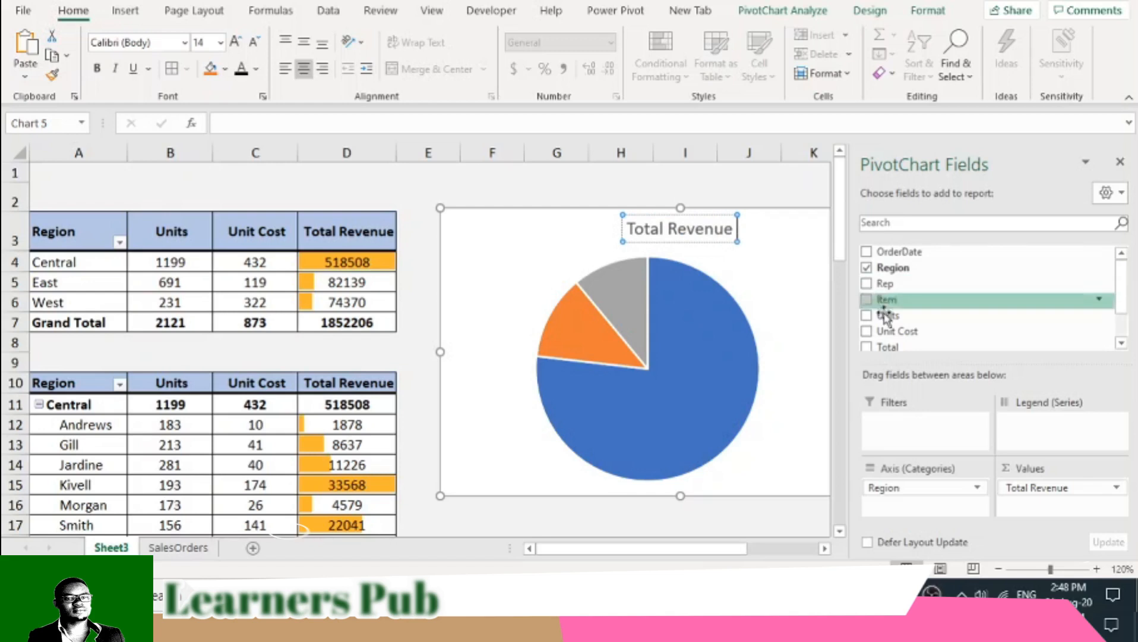
pyautogui.click(759, 461)
pyautogui.click(769, 513)
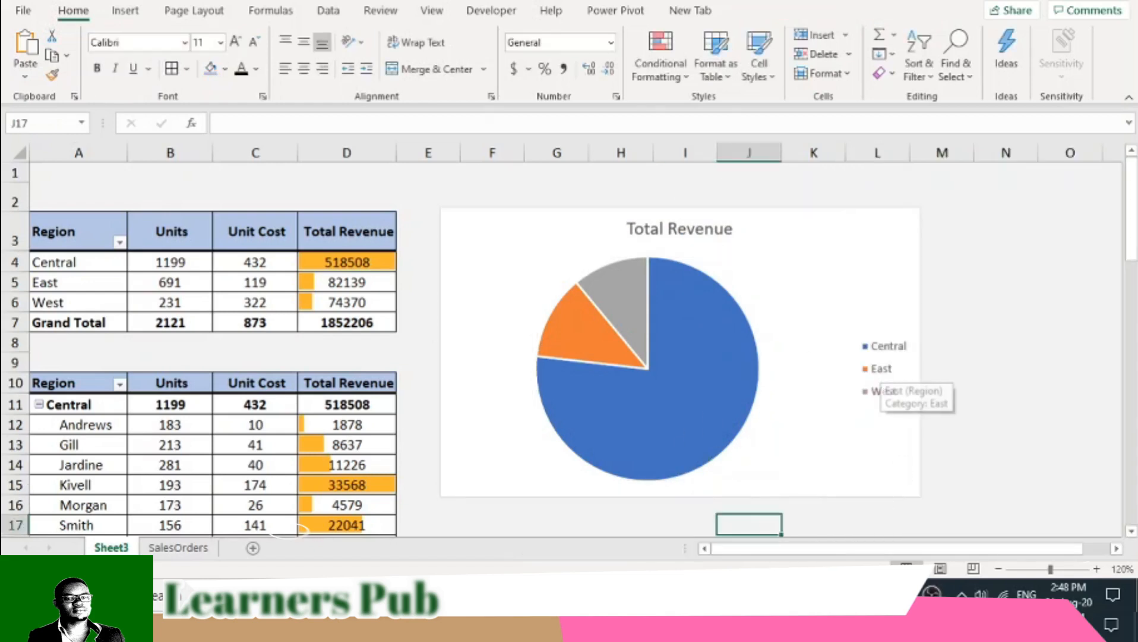
# - Apply quick layout Layout 1 to the pie chart and recolour it with the second Colorful palette of blues and greys
pyautogui.click(621, 18)
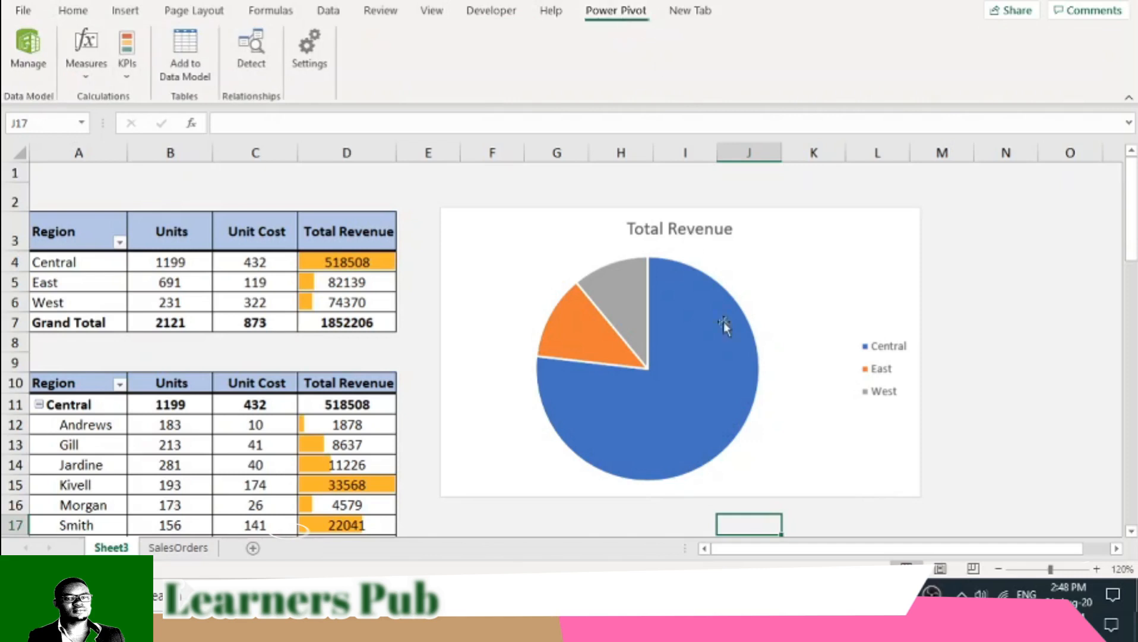
pyautogui.click(796, 287)
pyautogui.click(775, 11)
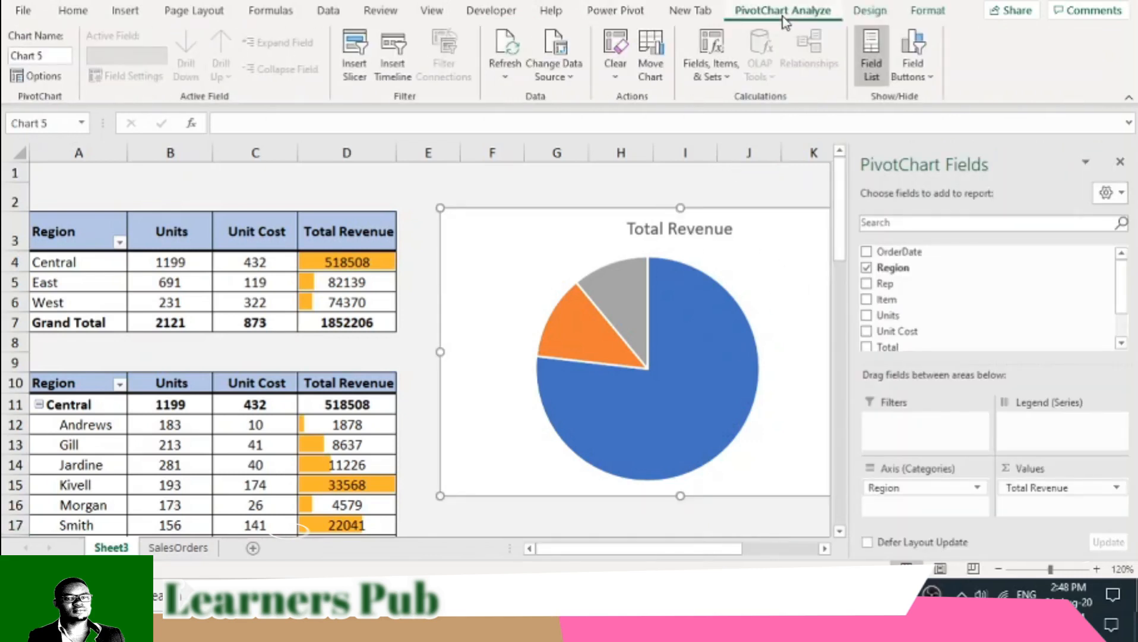
pyautogui.click(865, 13)
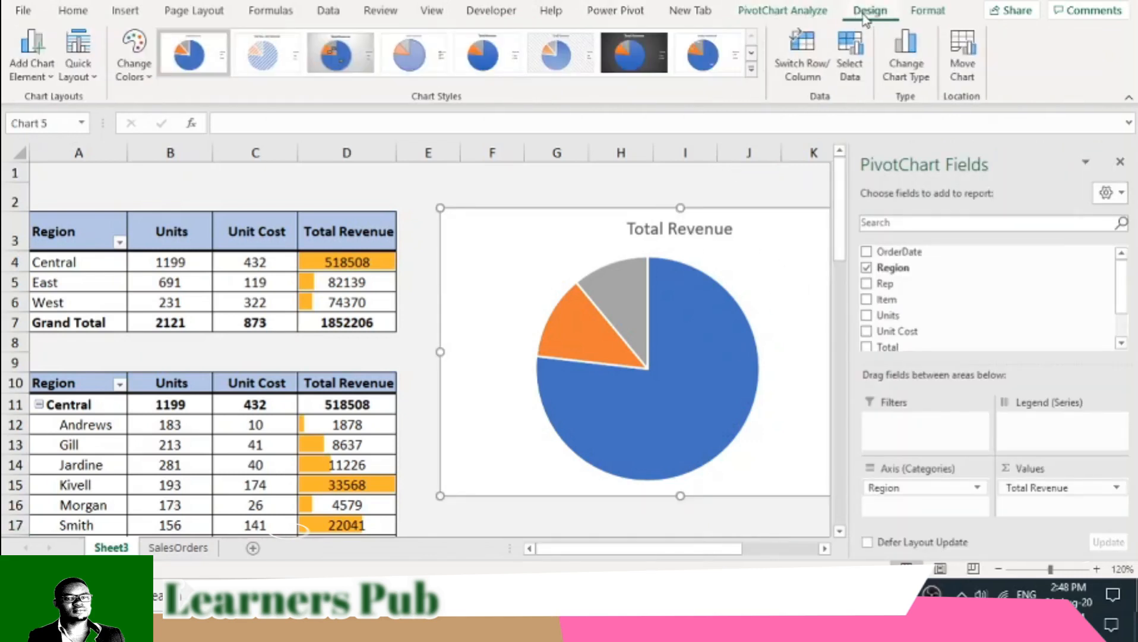
pyautogui.click(47, 85)
pyautogui.click(68, 72)
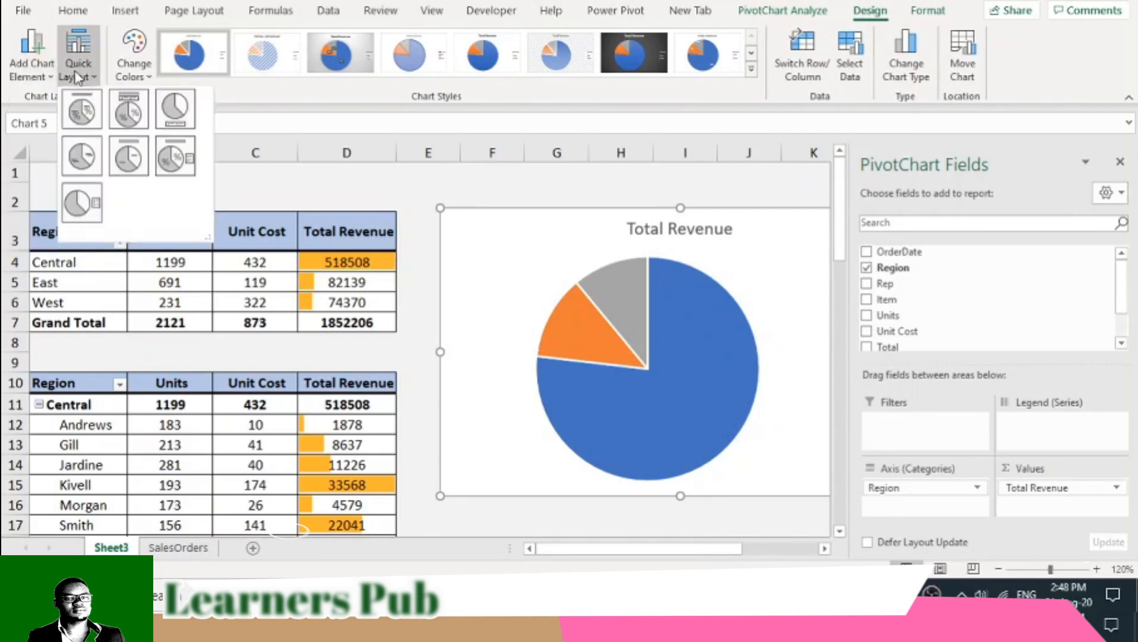
pyautogui.click(95, 119)
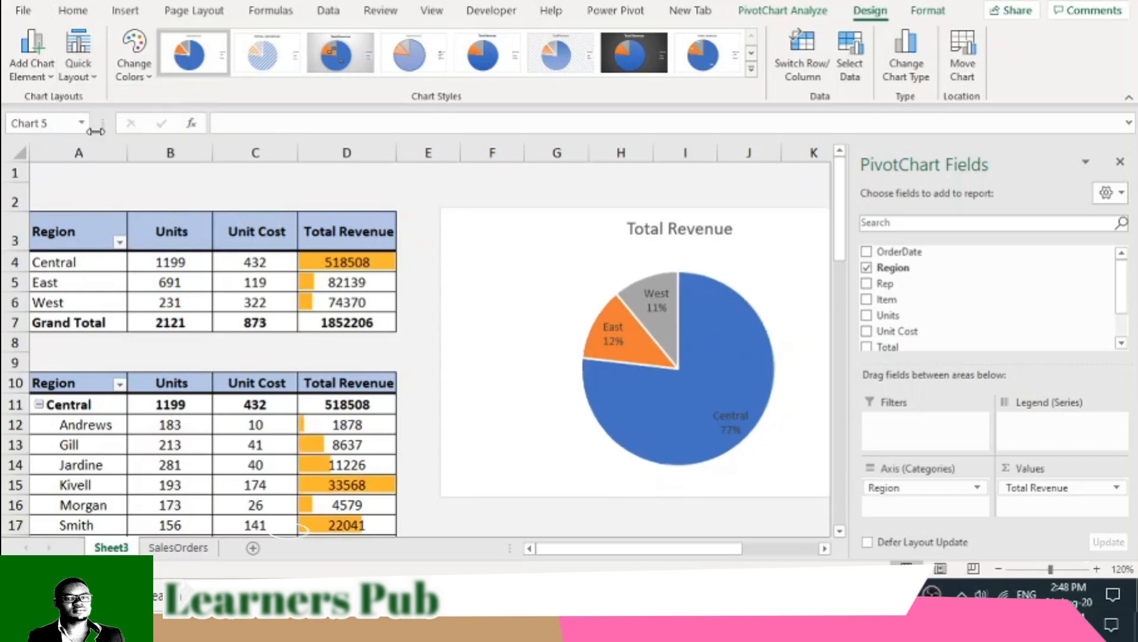
pyautogui.click(141, 76)
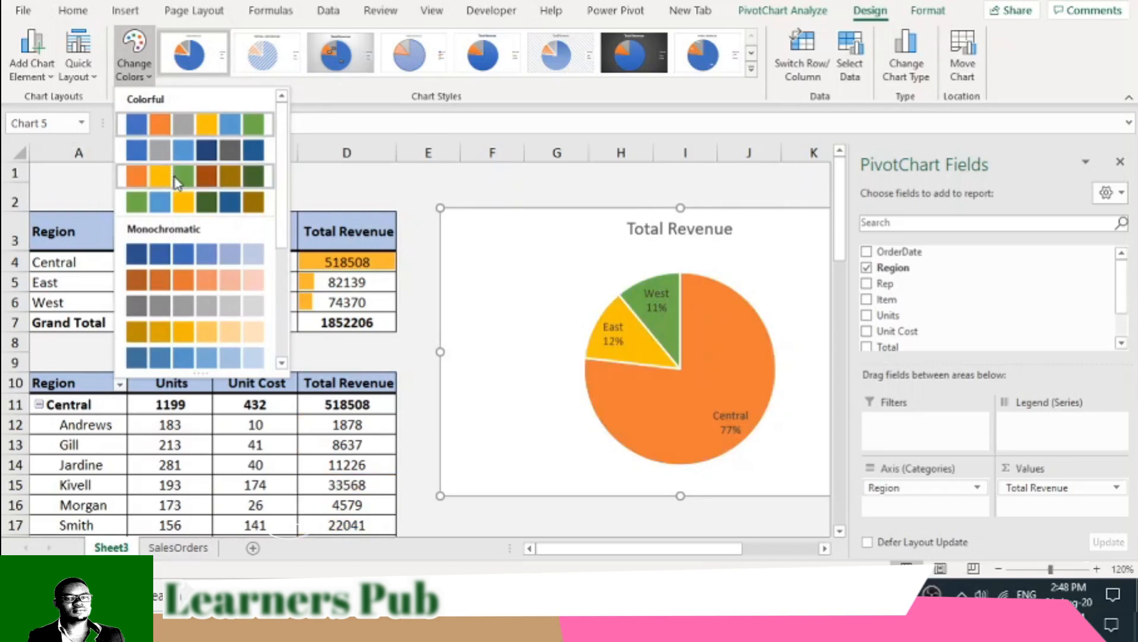
pyautogui.click(177, 158)
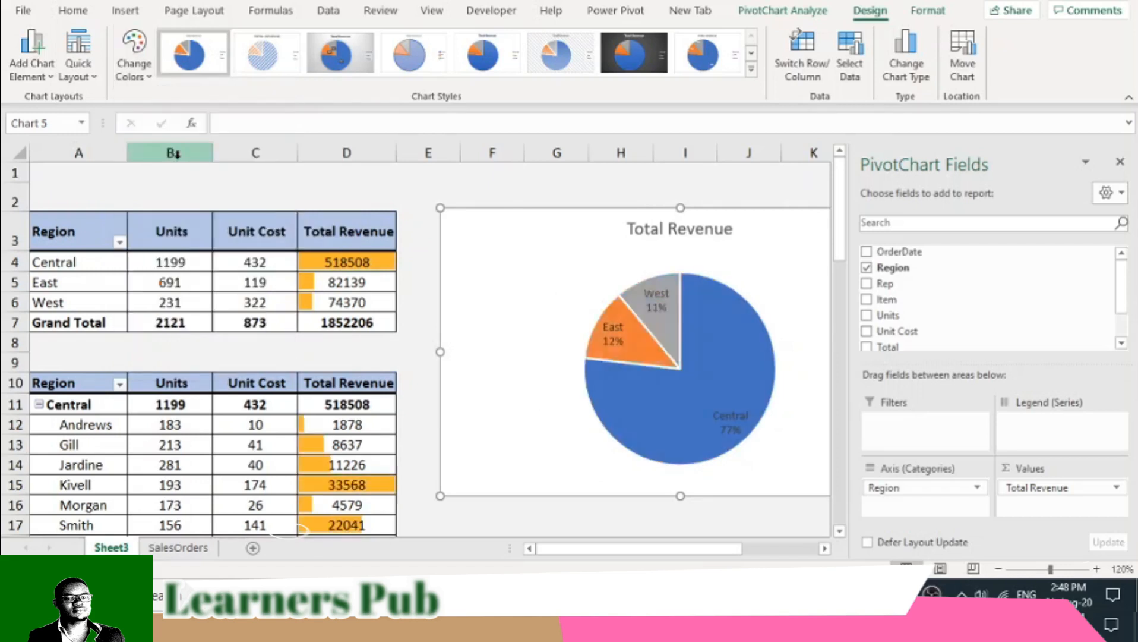
# - Make the pie chart's data labels bold and enlarge their font by two size steps
pyautogui.click(601, 310)
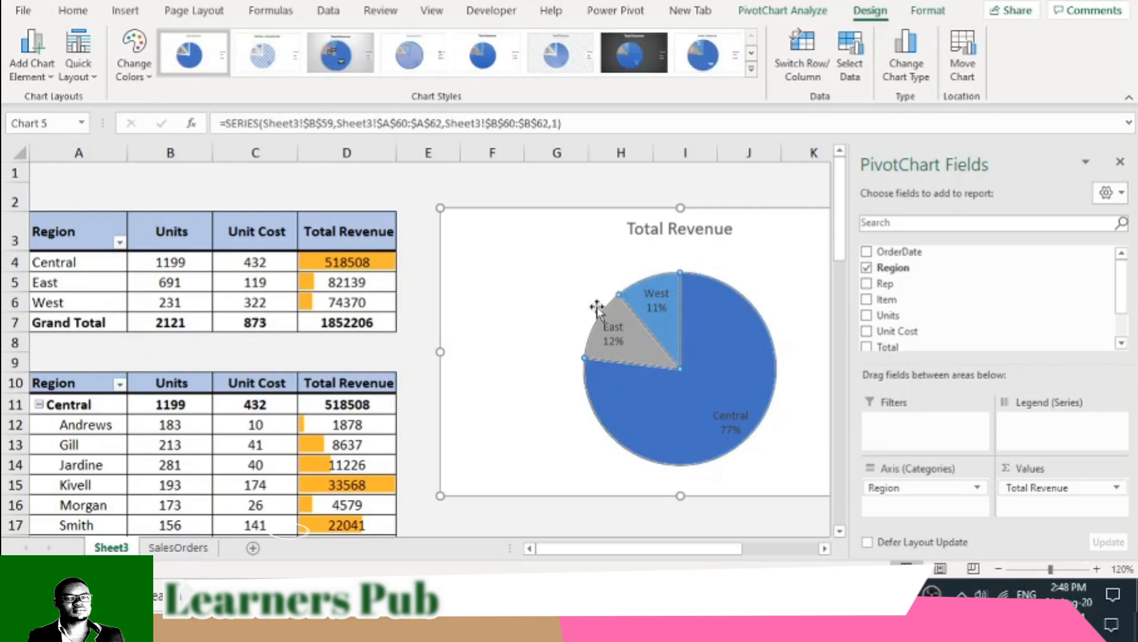
pyautogui.click(71, 10)
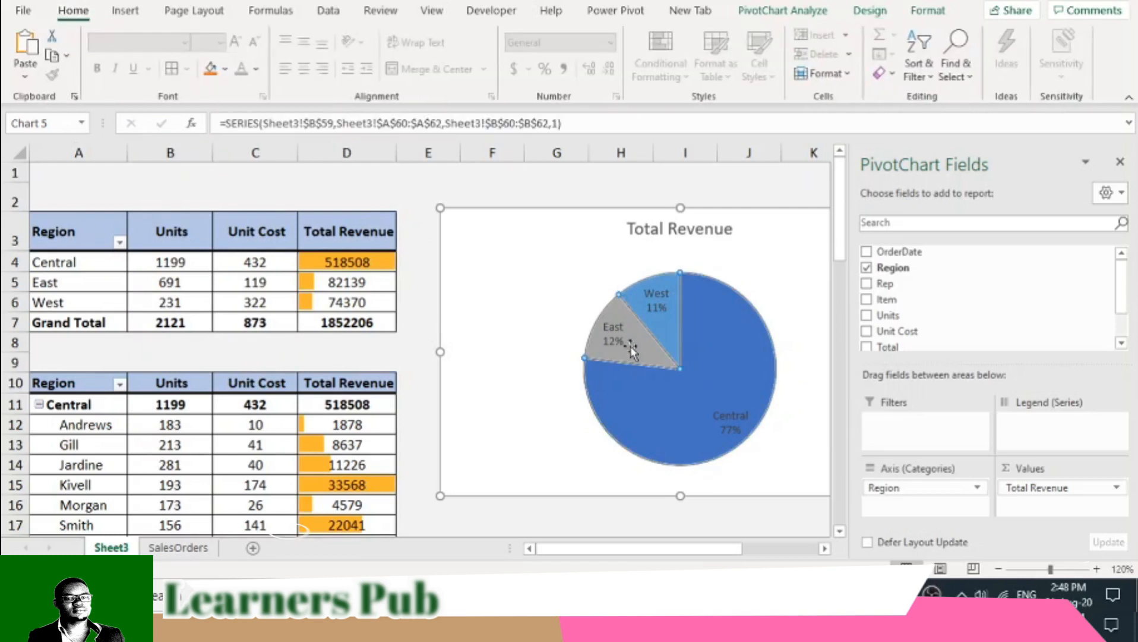
pyautogui.click(617, 340)
pyautogui.click(98, 68)
pyautogui.click(236, 41)
pyautogui.click(236, 42)
pyautogui.click(678, 230)
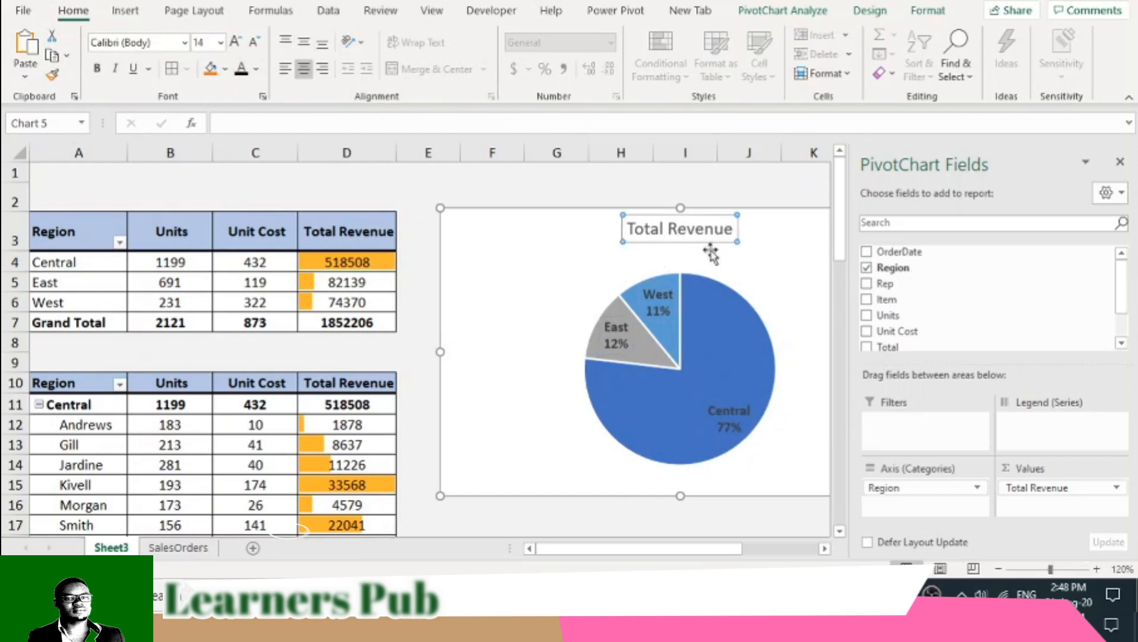
pyautogui.click(749, 527)
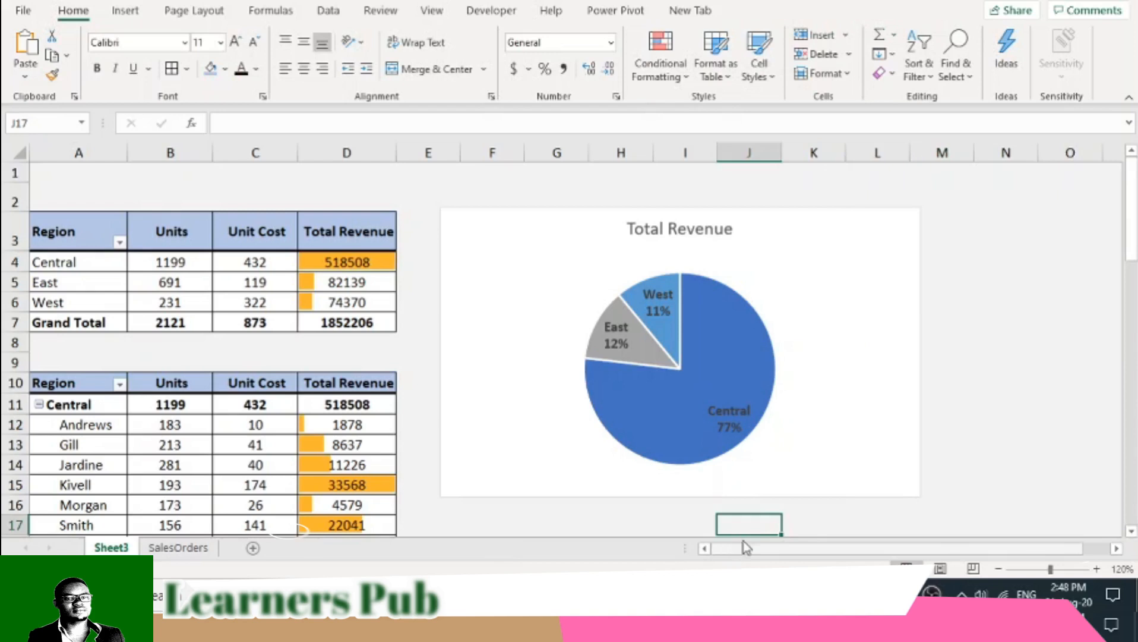
# - Set the pie chart's area to No Outline and No Fill
pyautogui.click(862, 285)
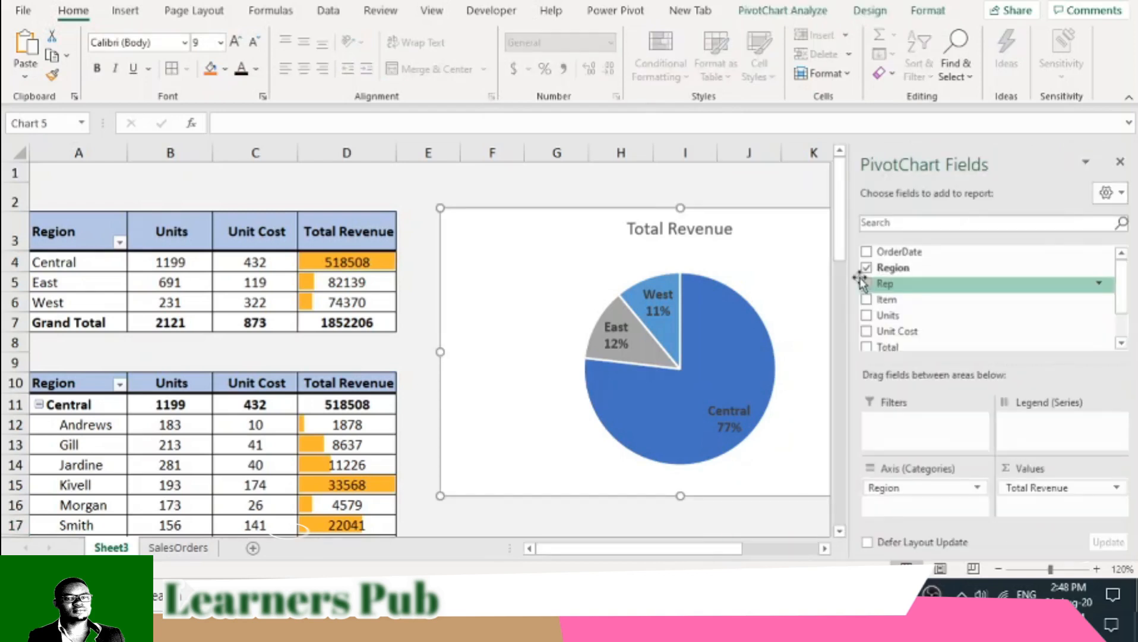
pyautogui.click(874, 18)
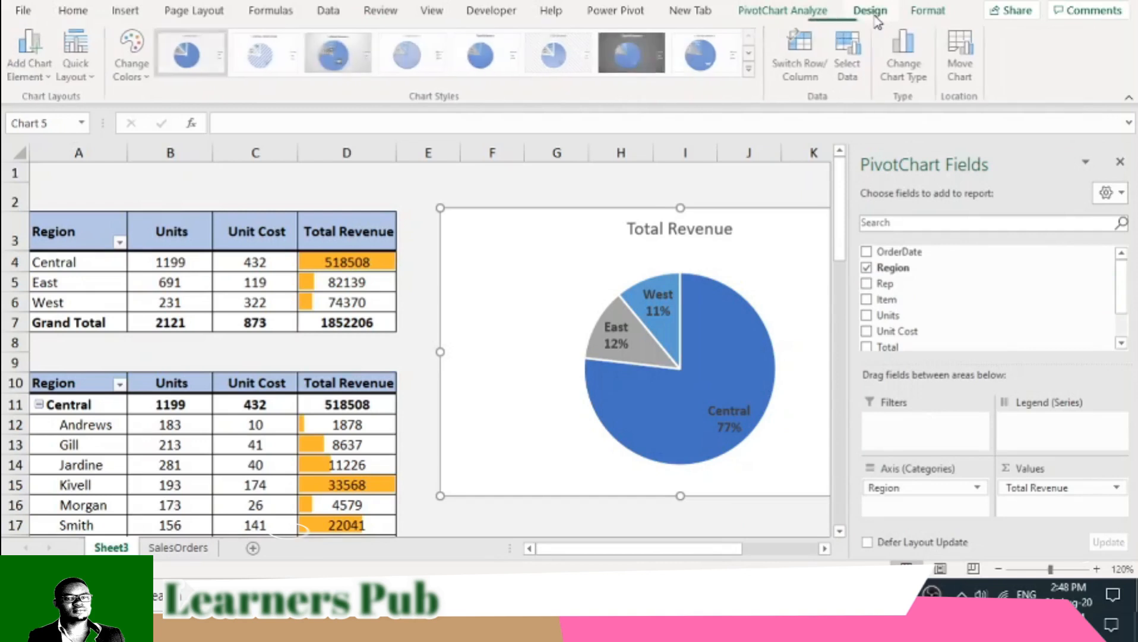
pyautogui.click(915, 21)
pyautogui.click(481, 54)
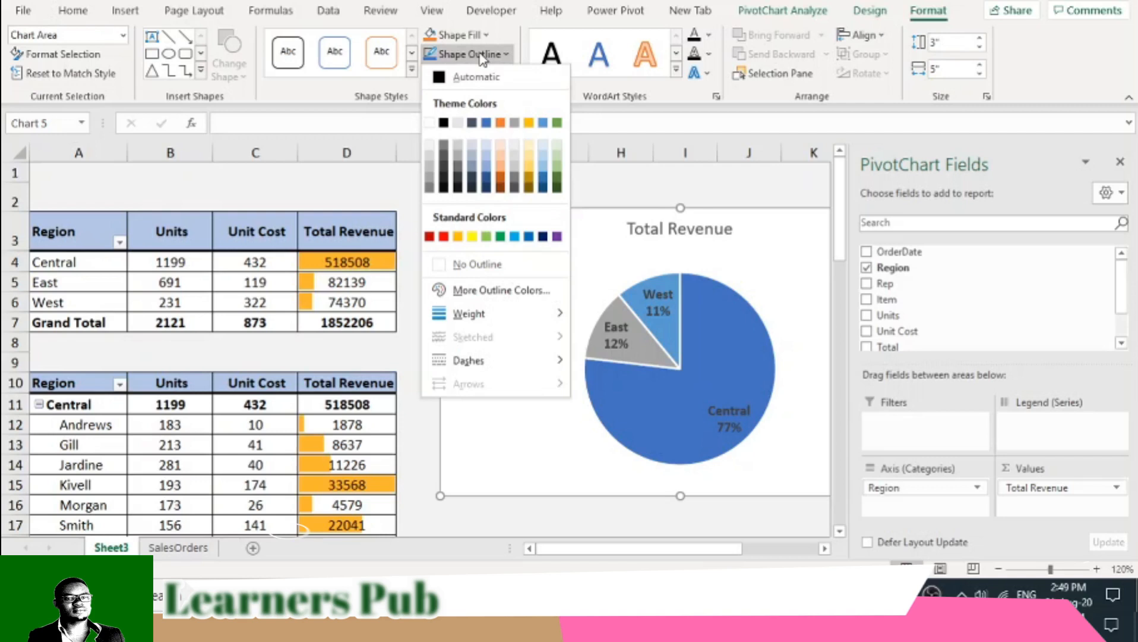
pyautogui.click(496, 267)
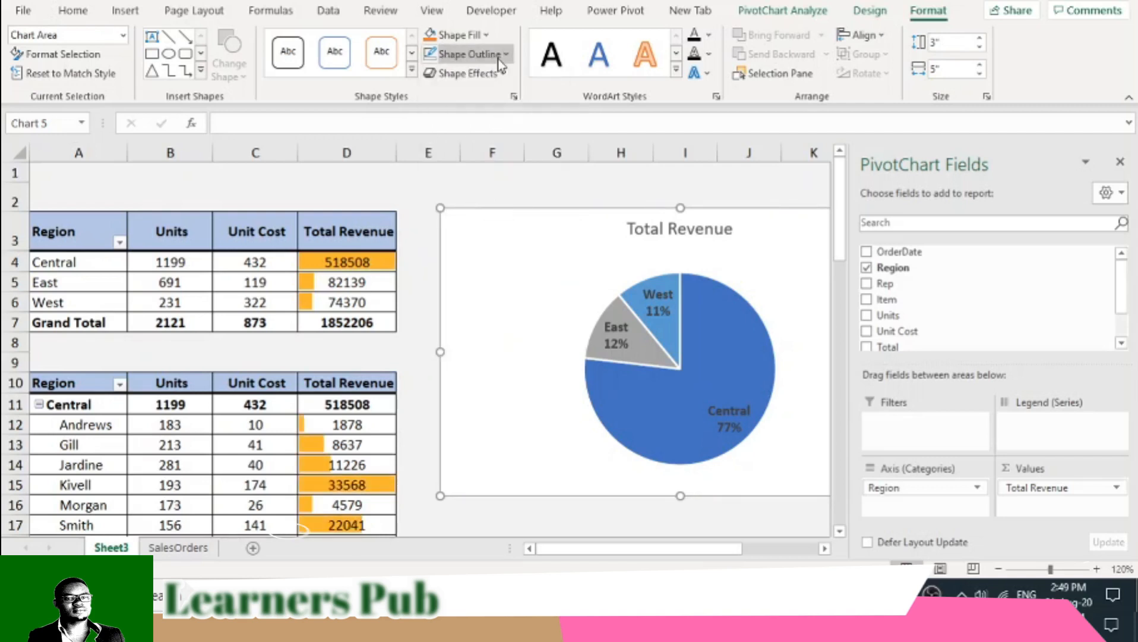
pyautogui.click(459, 34)
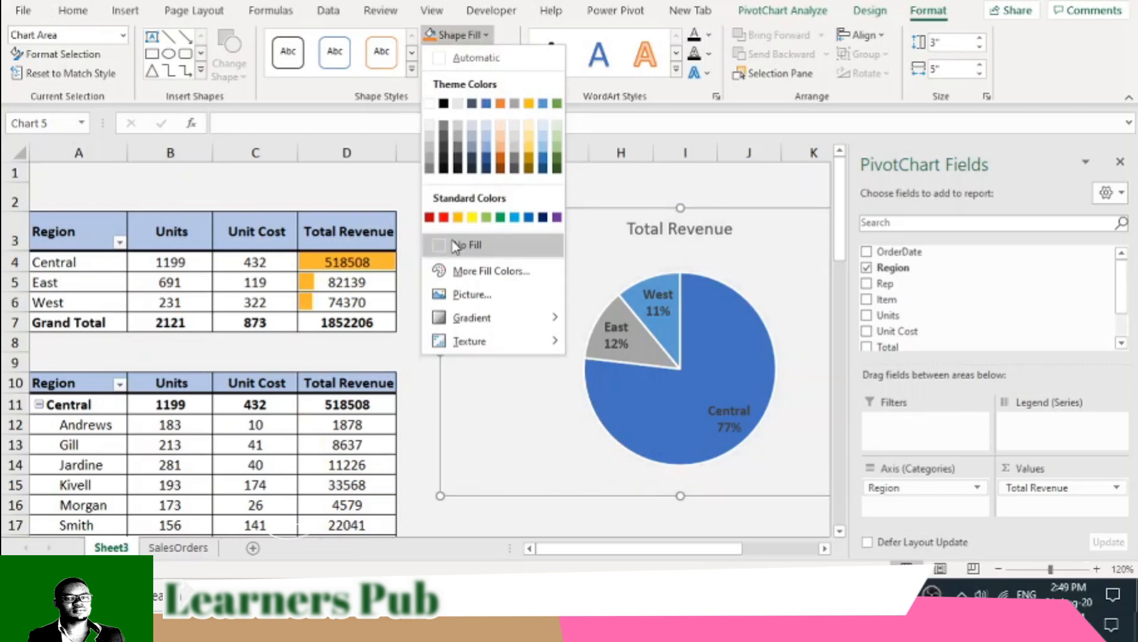
pyautogui.click(455, 245)
pyautogui.click(603, 518)
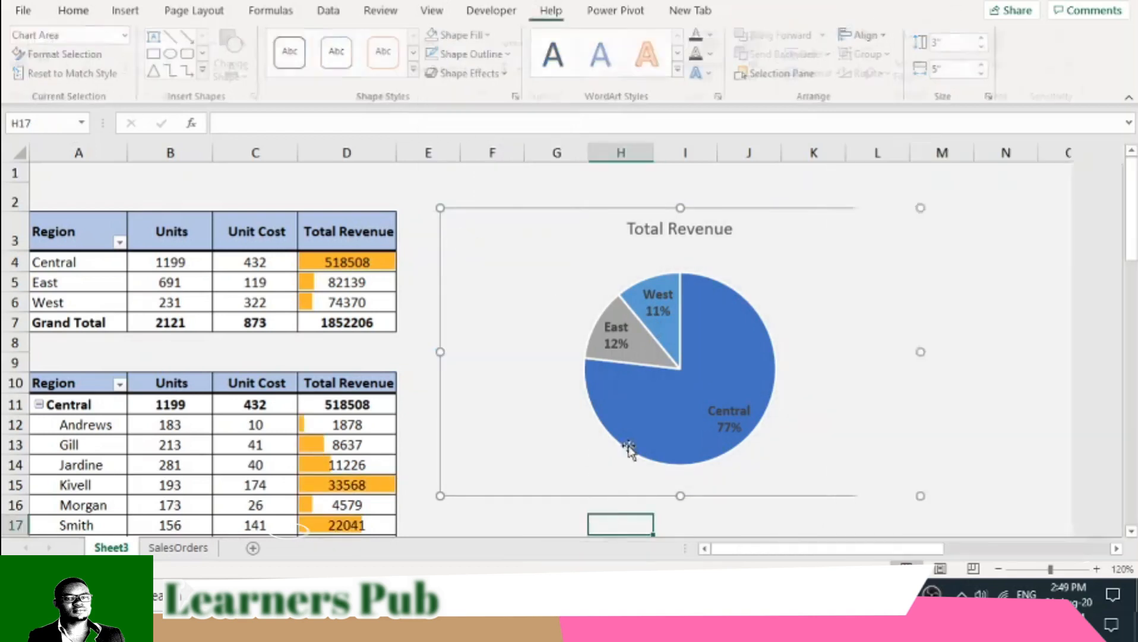
# - Move the transparent pie chart closer to the PivotTables so its plot sits over columns F to H
pyautogui.moveTo(732, 262); pyautogui.dragTo(615, 253)
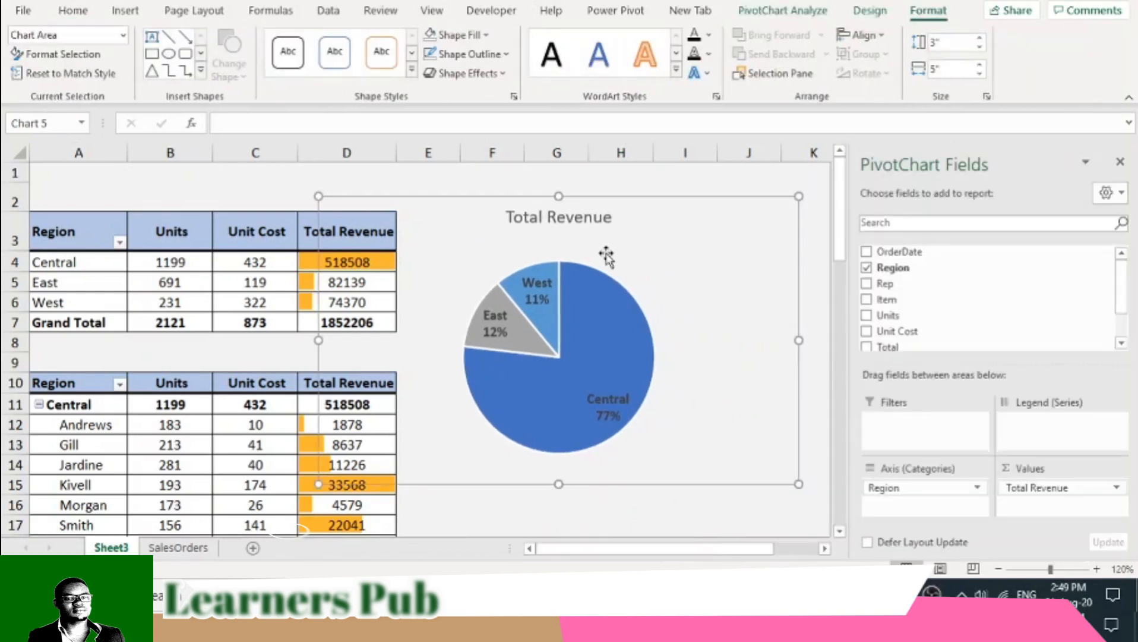
pyautogui.moveTo(606, 253); pyautogui.dragTo(602, 252)
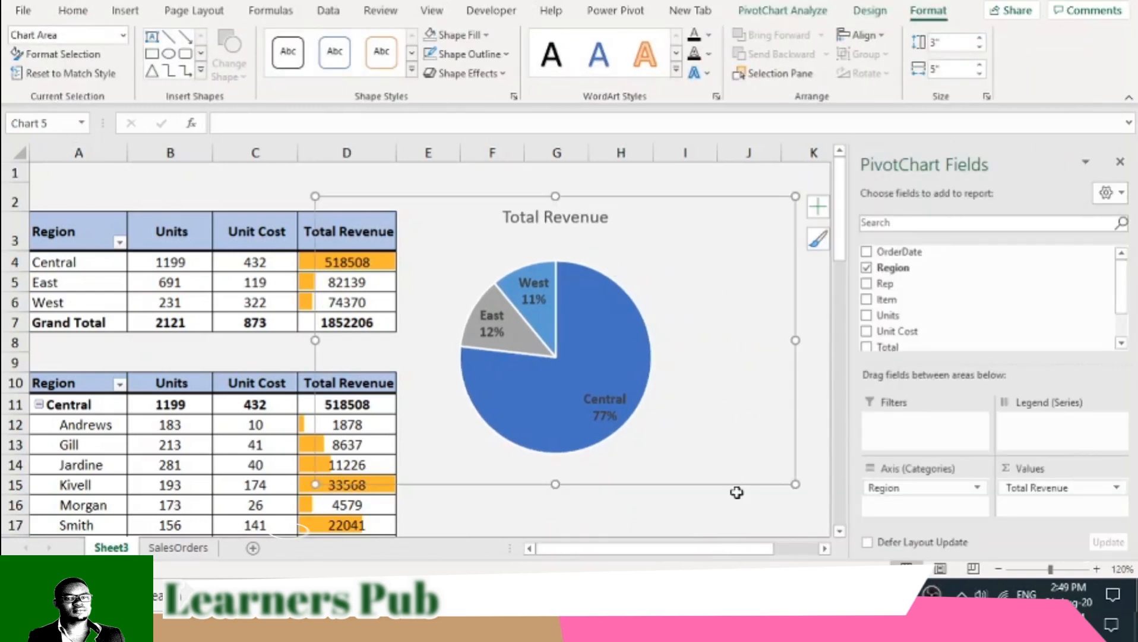
pyautogui.click(738, 491)
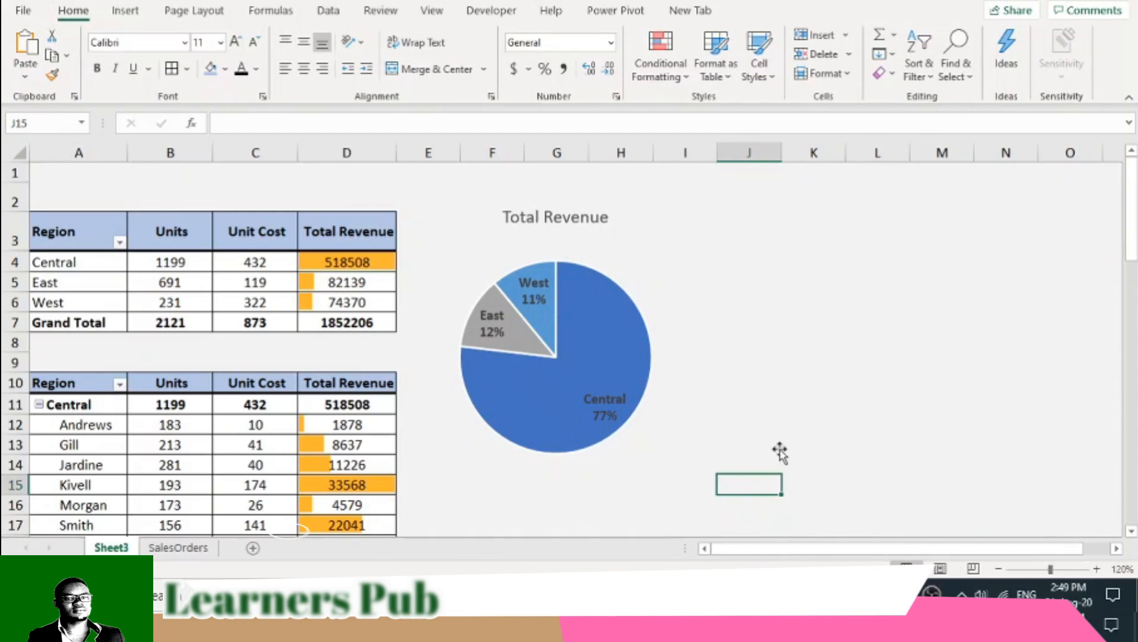
pyautogui.scroll(-1, 780, 452)
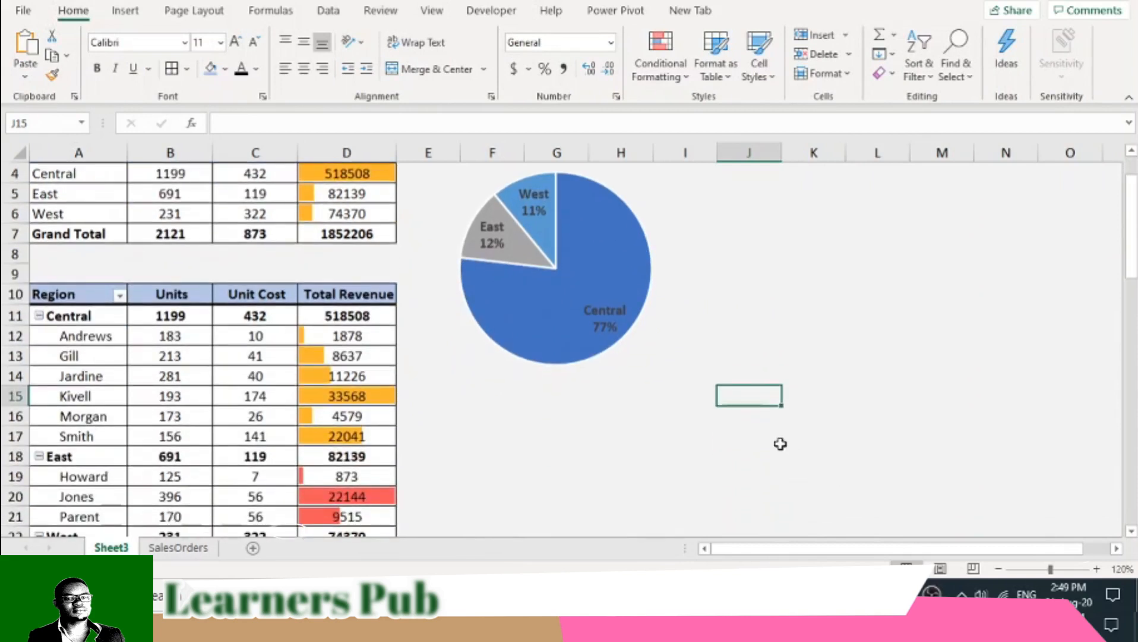
pyautogui.click(609, 306)
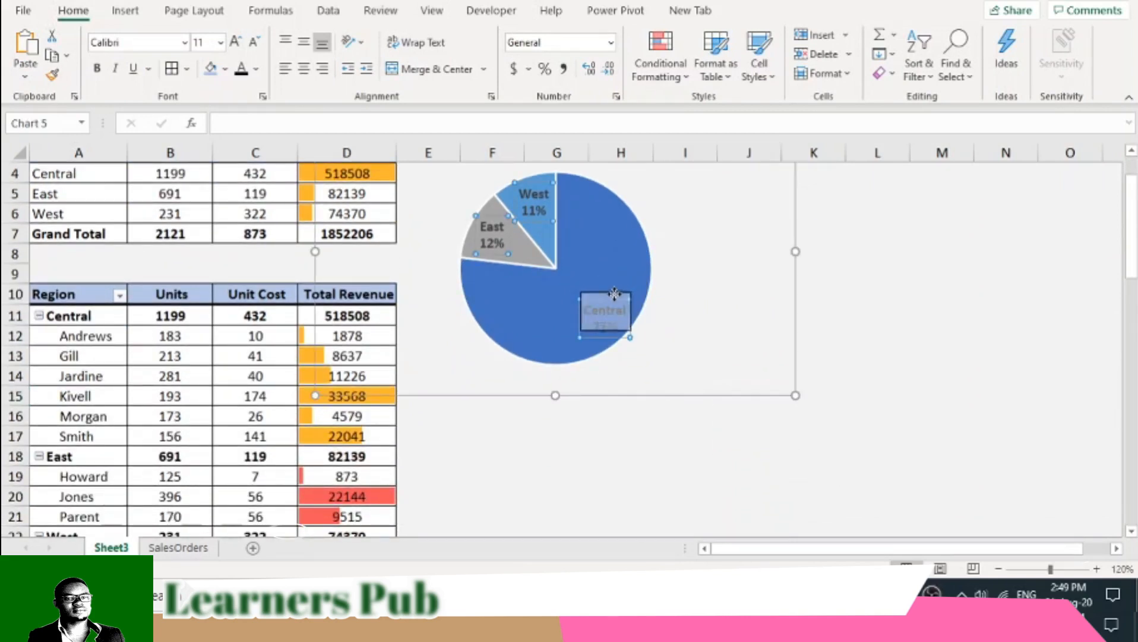
pyautogui.click(656, 456)
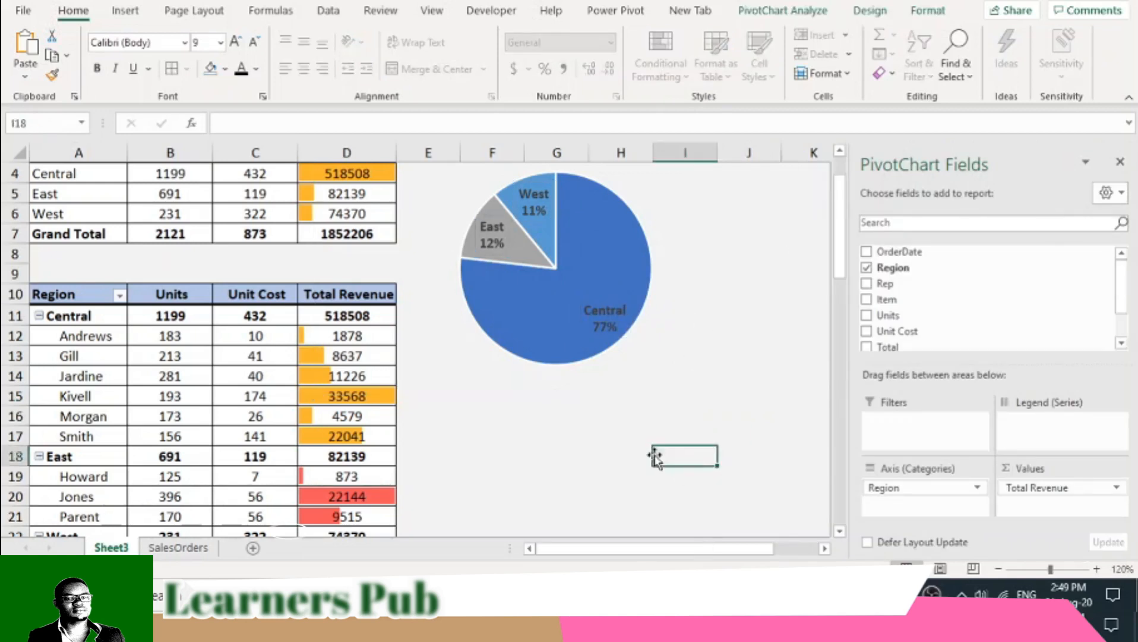
# - Copy the region summary PivotTable in A3:D7 and paste it at cell F16, below the pie chart
pyautogui.scroll(-1, 656, 457)
pyautogui.scroll(2, 630, 445)
pyautogui.moveTo(64, 248); pyautogui.dragTo(324, 324)
pyautogui.hotkey('ctrl', 'c')
pyautogui.moveTo(586, 549); pyautogui.dragTo(630, 549)
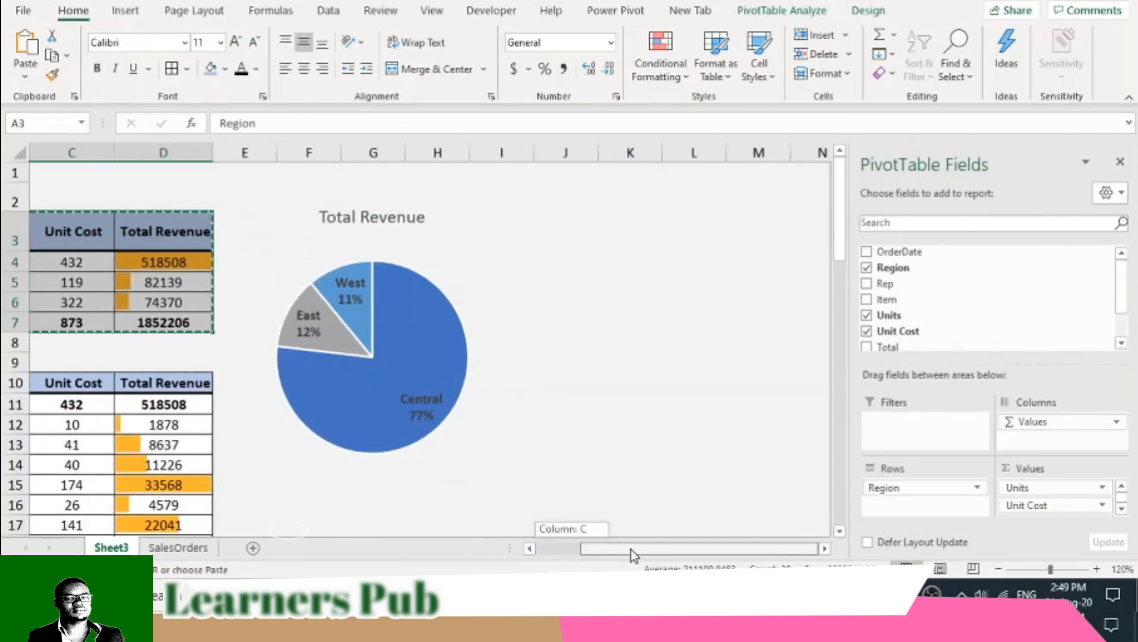
pyautogui.scroll(-3, 683, 356)
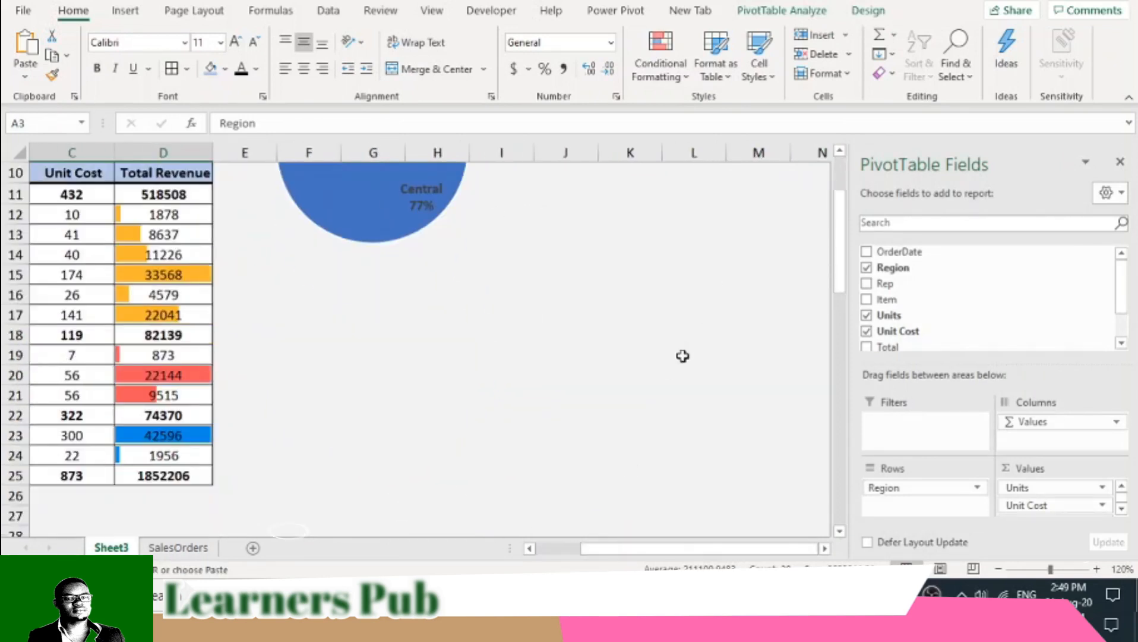
pyautogui.scroll(3, 682, 355)
pyautogui.scroll(-2, 343, 470)
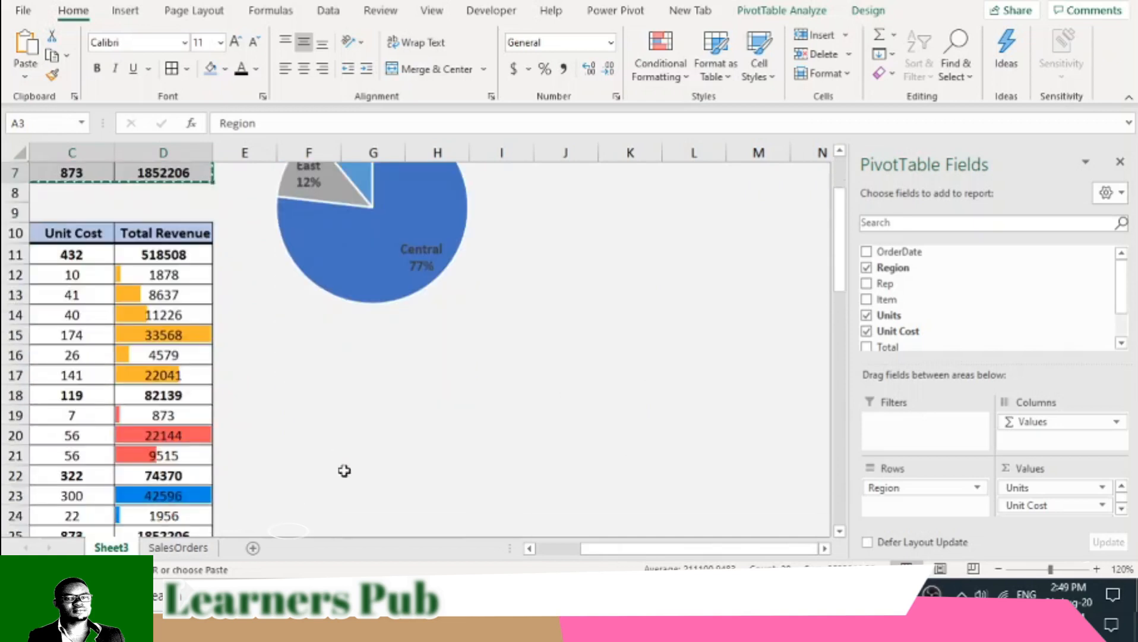
pyautogui.click(309, 360)
pyautogui.rightClick(313, 357)
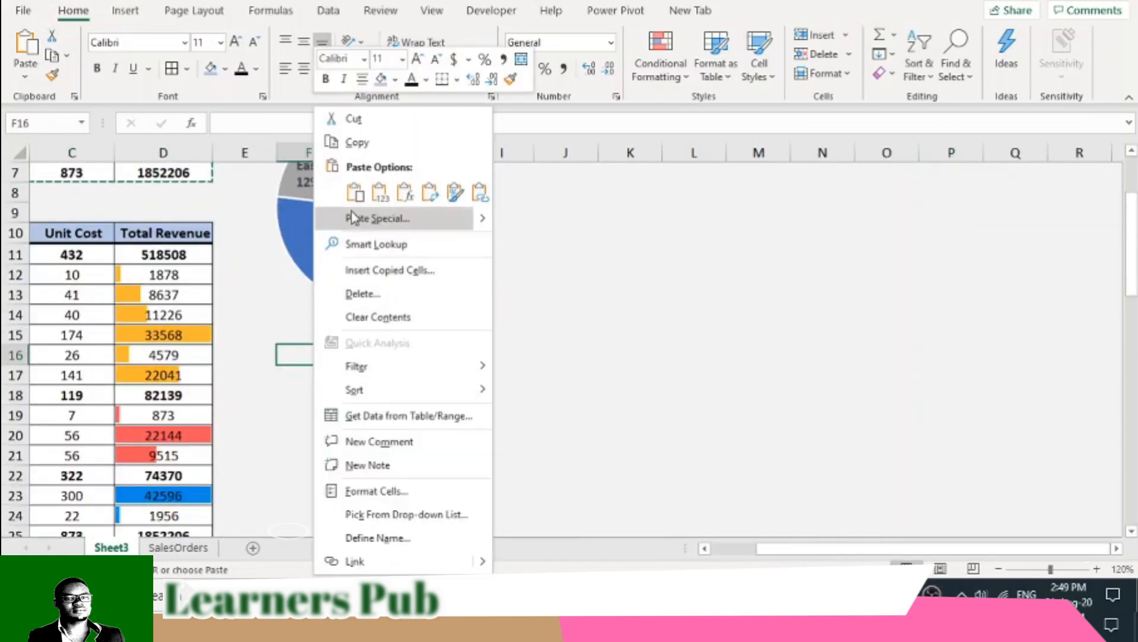
pyautogui.click(347, 196)
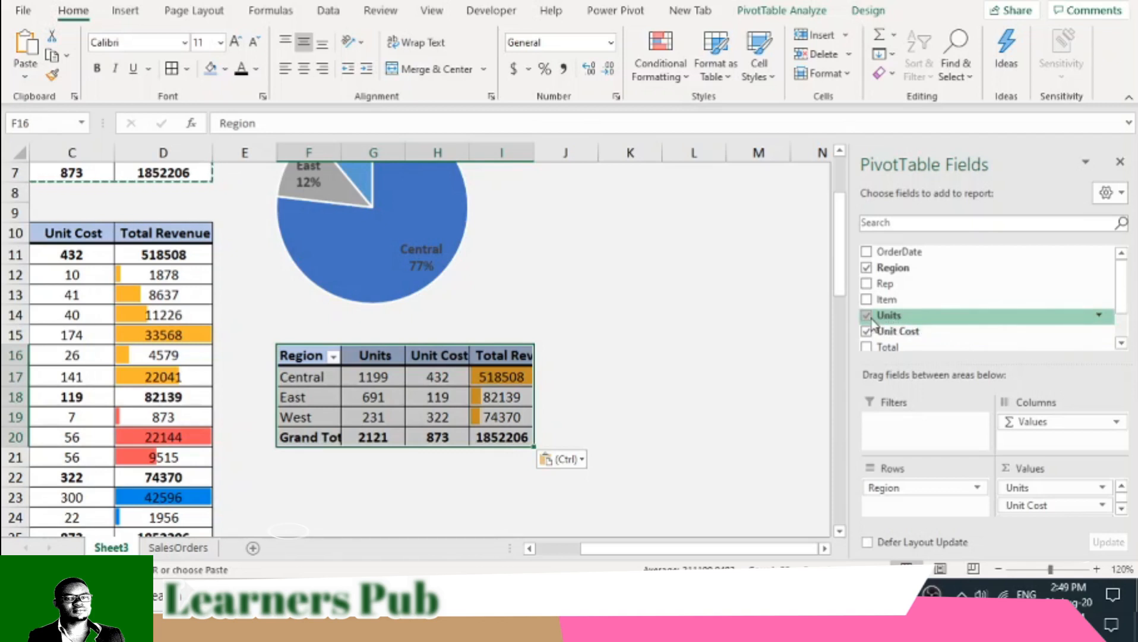
# - Add the Item field to the pasted PivotTable's rows beneath Region and widen columns F and I
pyautogui.moveTo(885, 299); pyautogui.dragTo(1036, 431)
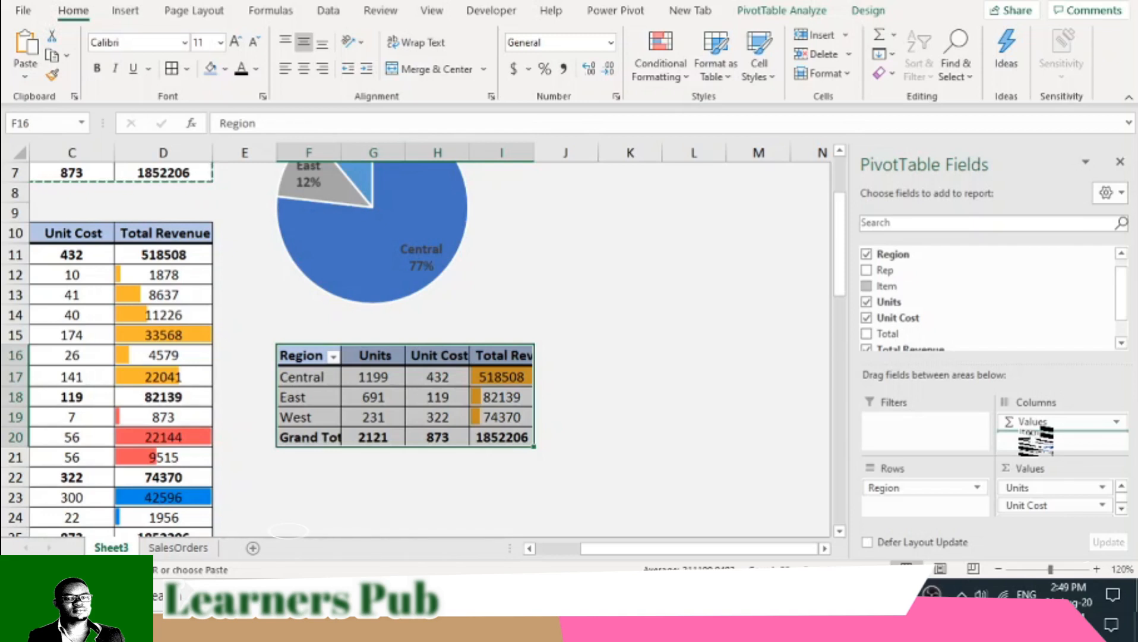
pyautogui.moveTo(1037, 439); pyautogui.dragTo(921, 502)
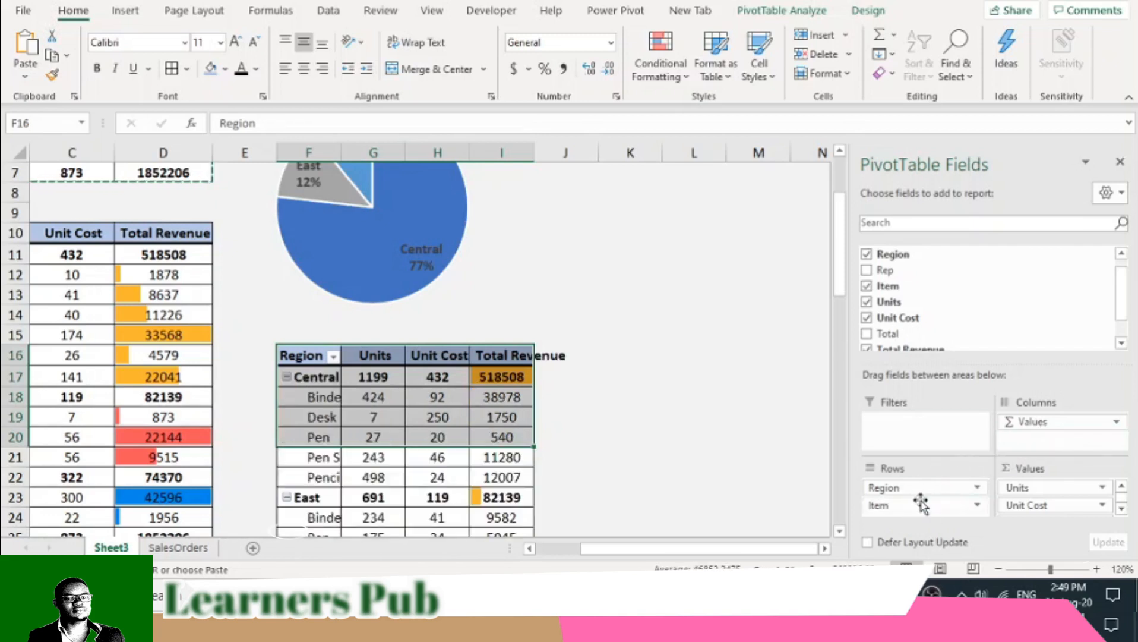
pyautogui.moveTo(340, 156); pyautogui.dragTo(378, 160)
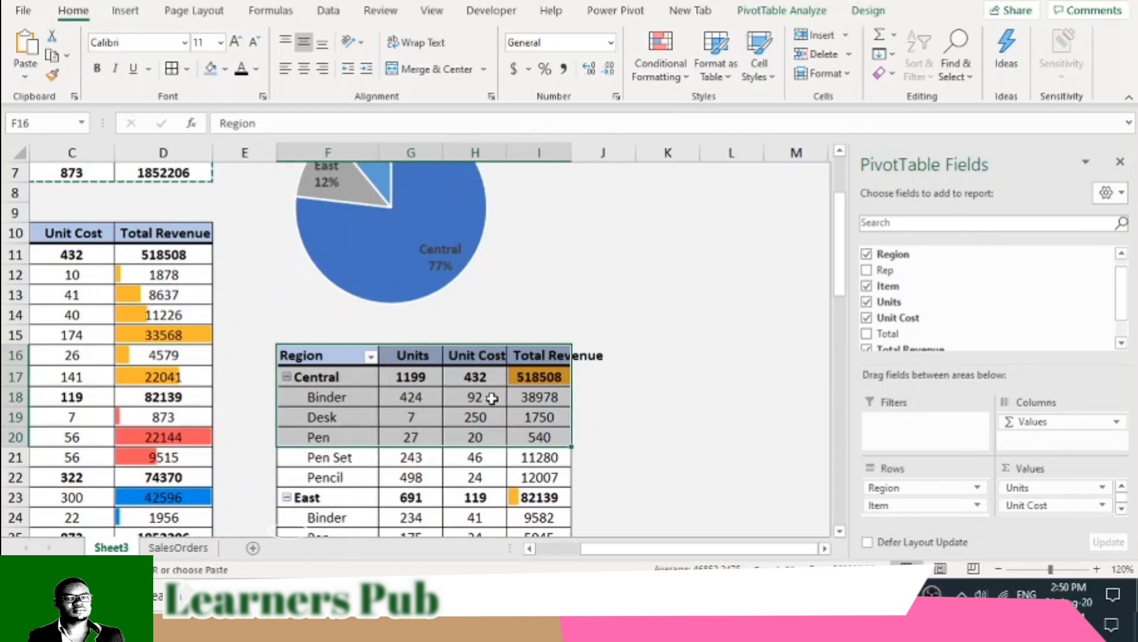
pyautogui.scroll(-2, 492, 398)
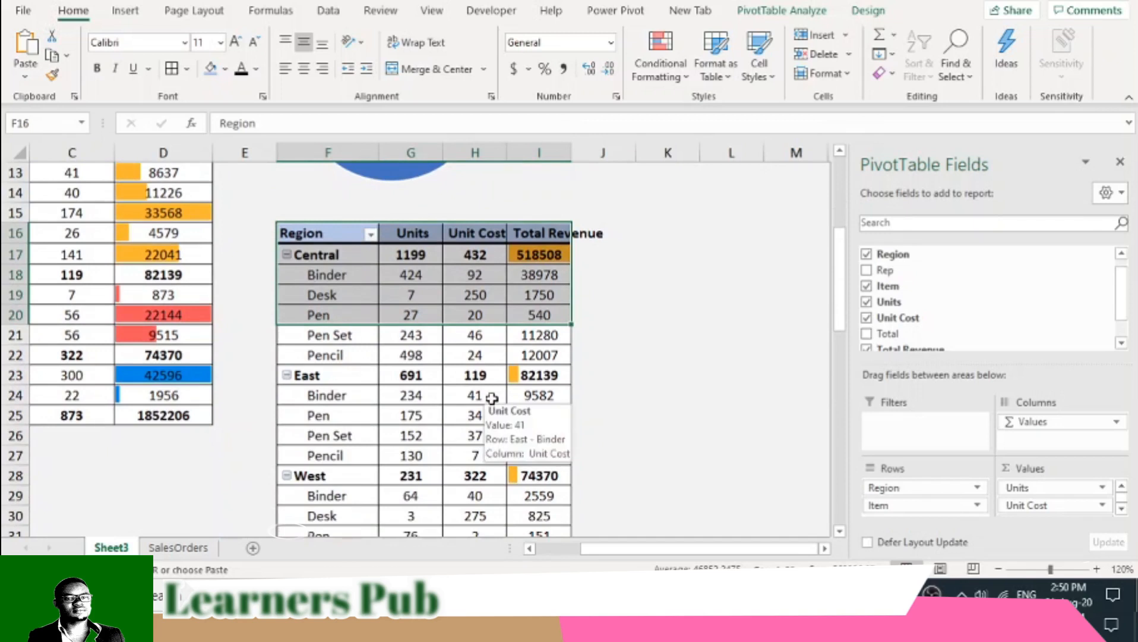
pyautogui.scroll(-1, 492, 398)
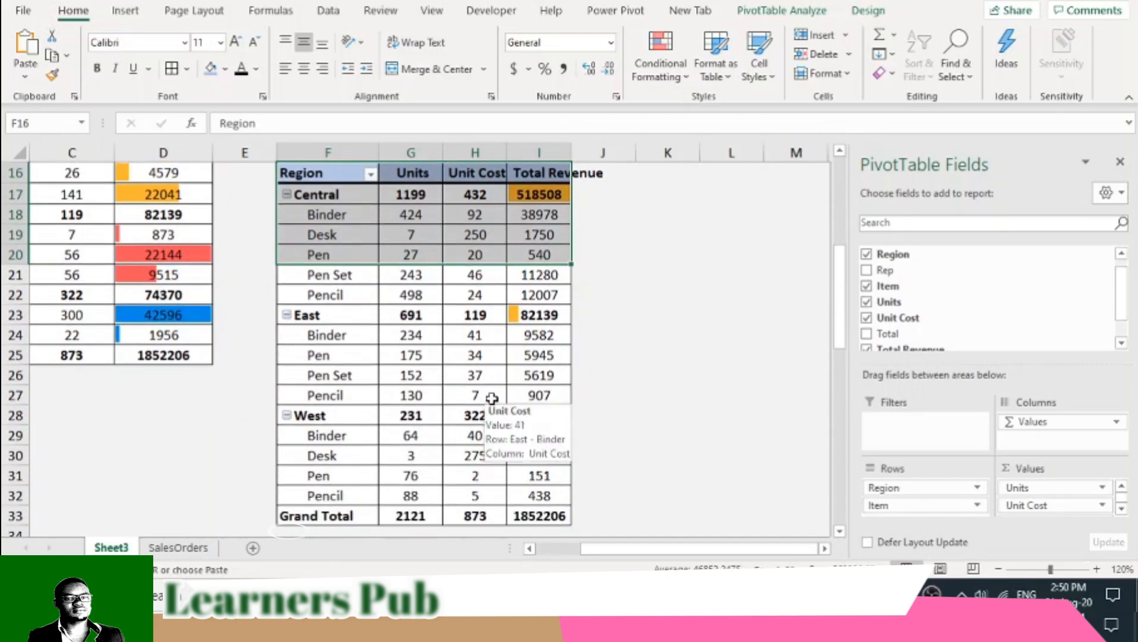
pyautogui.moveTo(573, 152); pyautogui.dragTo(592, 152)
# - Remove the Region field from the PivotTable at F16 so its rows list only items
pyautogui.click(351, 259)
pyautogui.click(332, 200)
pyautogui.click(359, 254)
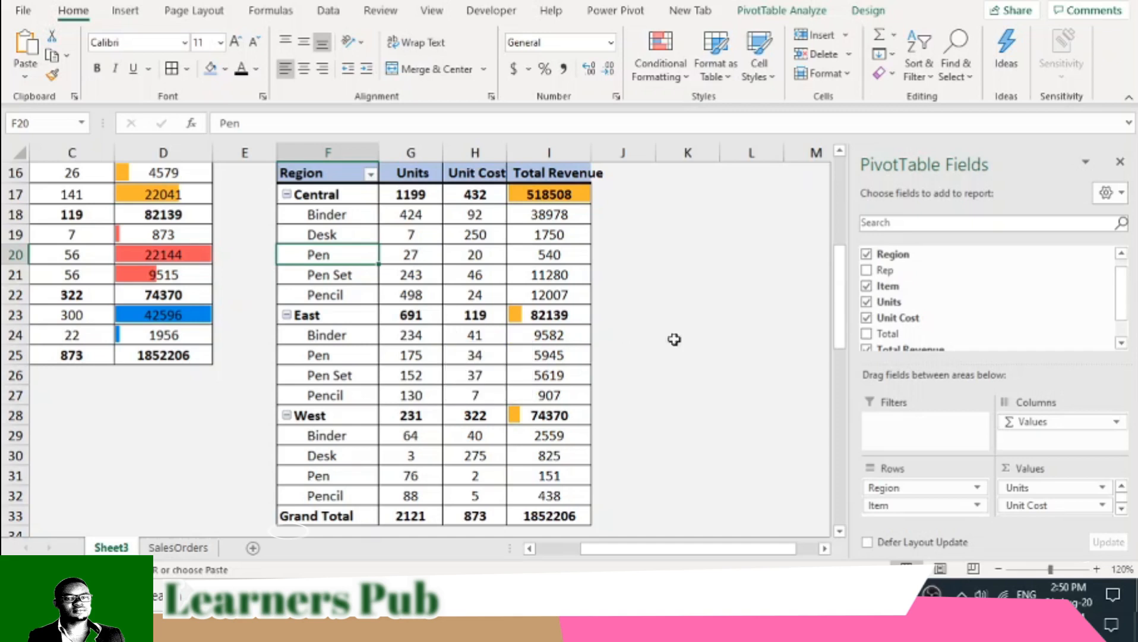
pyautogui.click(866, 255)
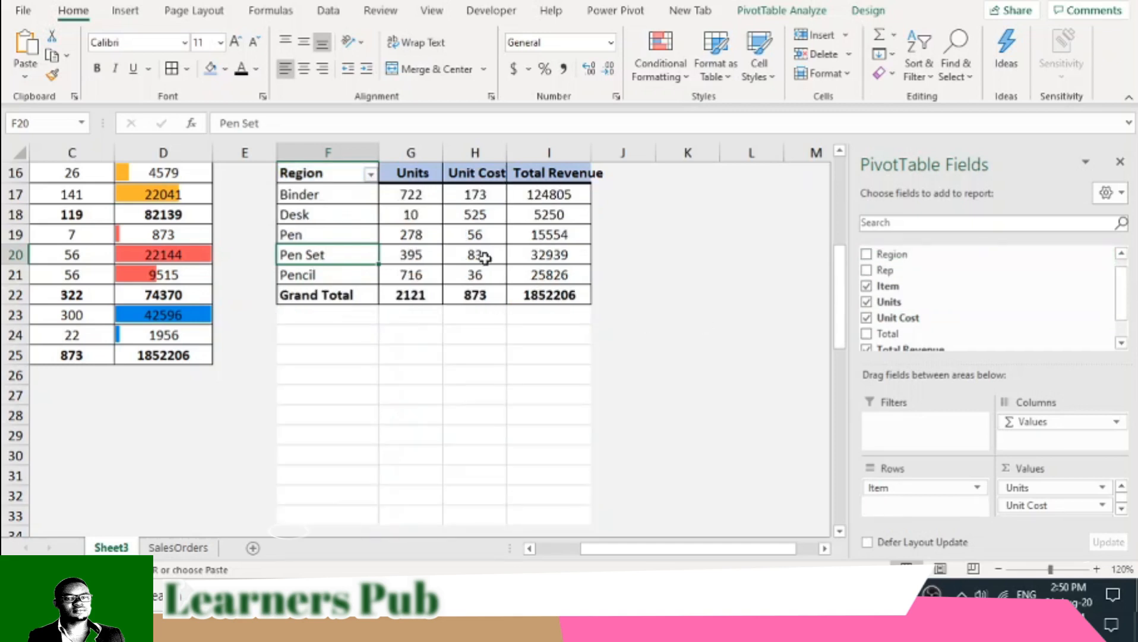
# - Rename the row header in cell F16 to Items
pyautogui.scroll(1, 493, 264)
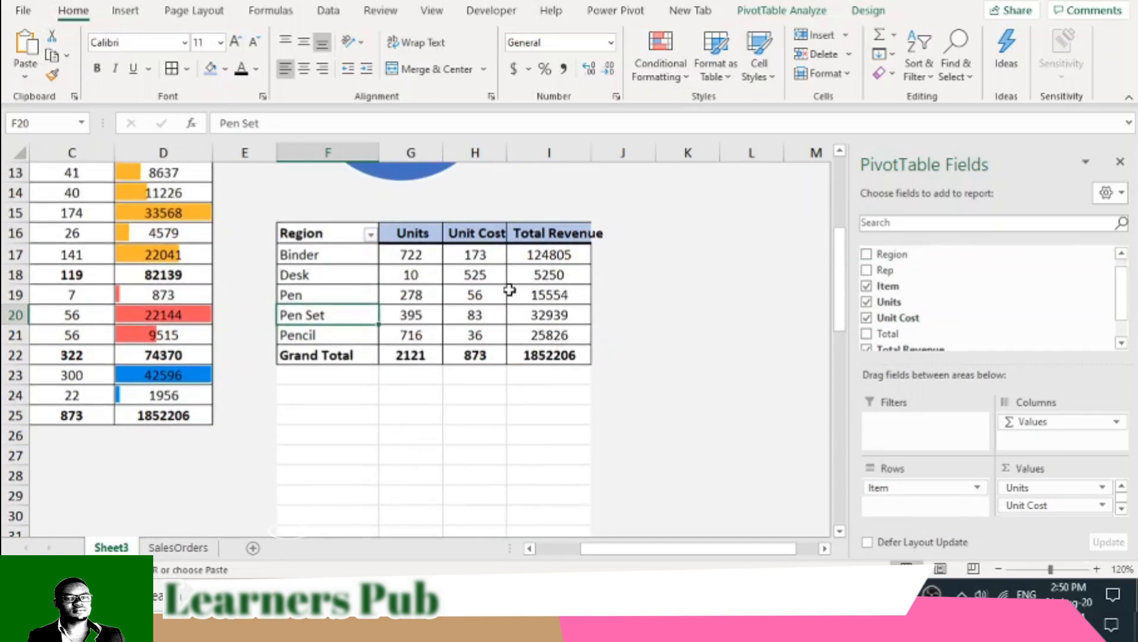
pyautogui.moveTo(551, 262); pyautogui.dragTo(560, 328)
pyautogui.click(317, 233)
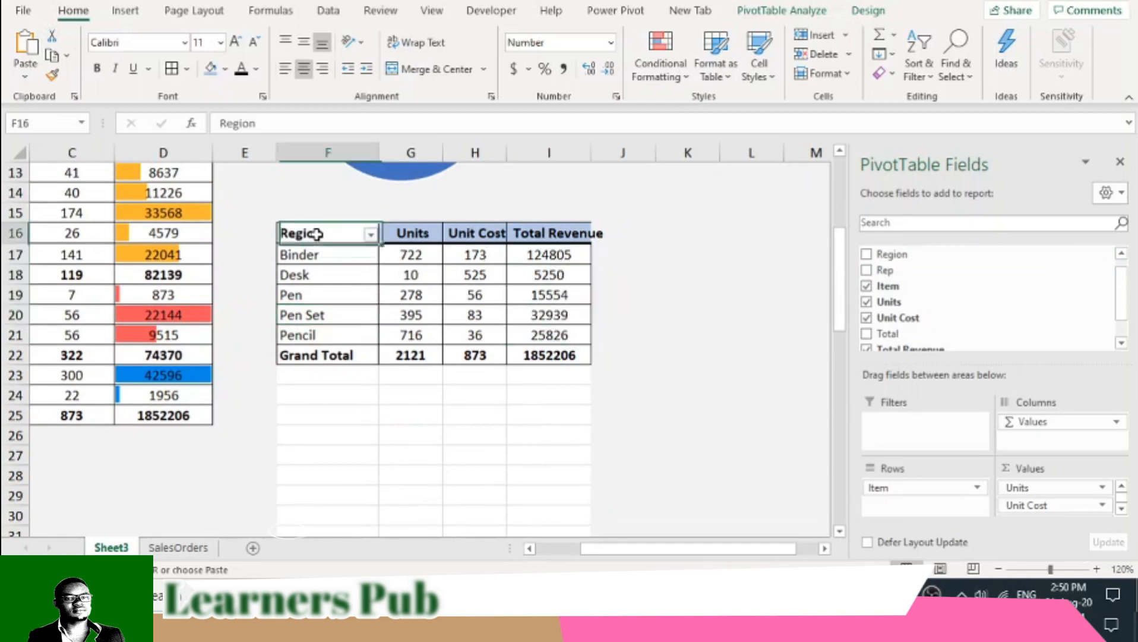
pyautogui.doubleClick(319, 236)
pyautogui.moveTo(335, 232); pyautogui.dragTo(205, 232)
pyautogui.write('Items')
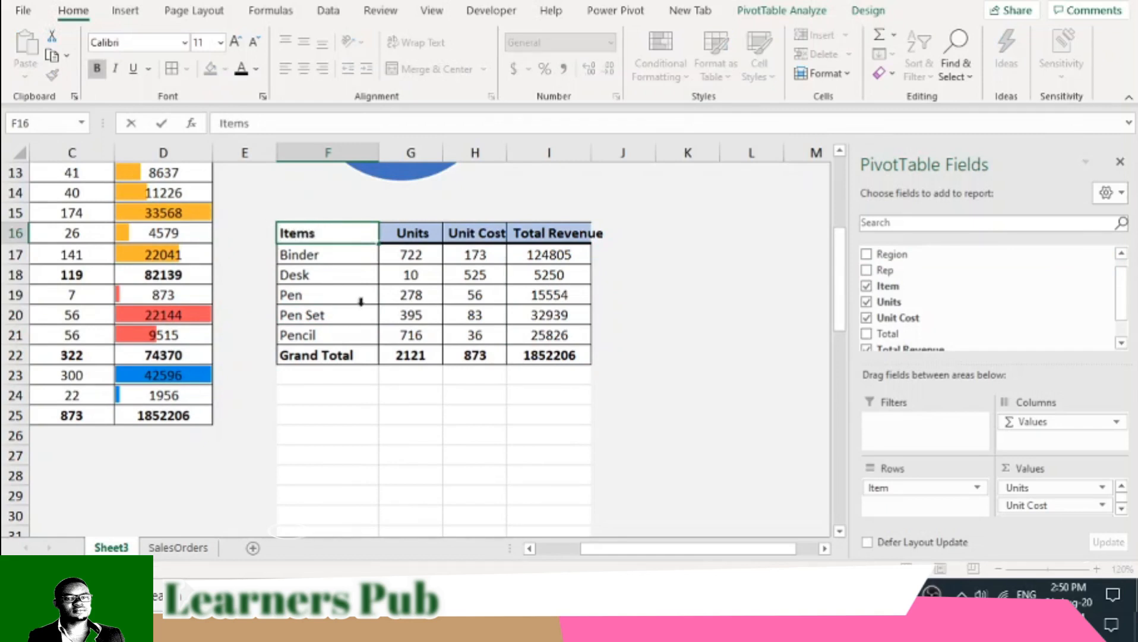
pyautogui.click(612, 353)
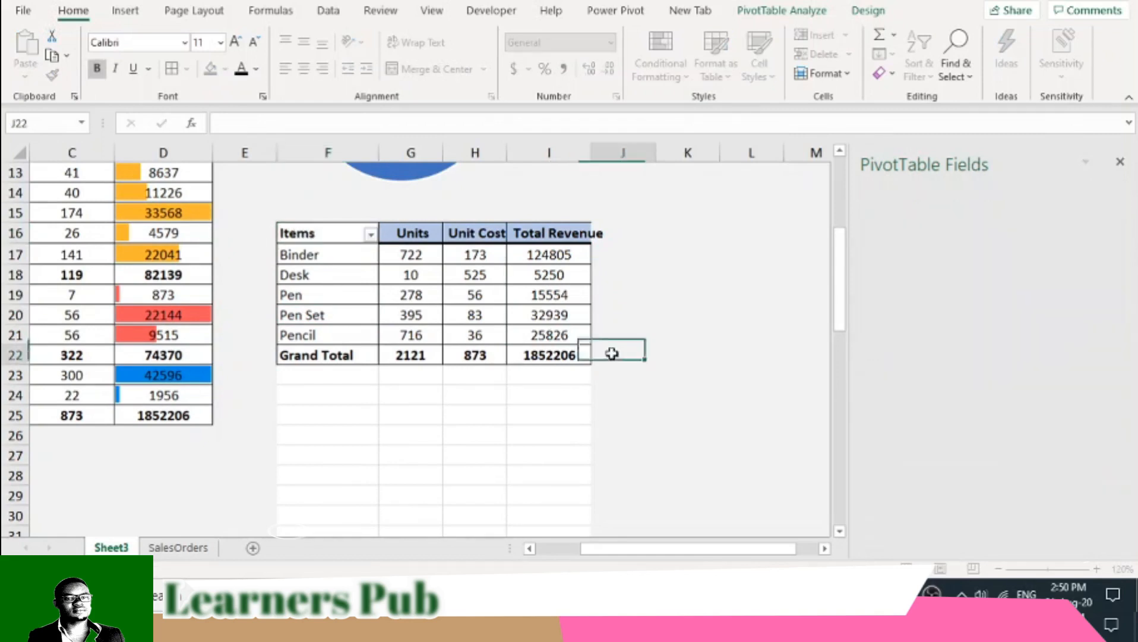
# - Fill the leftover white cells below the items PivotTable, F23:I53, with the sheet's light grey background colour
pyautogui.click(327, 232)
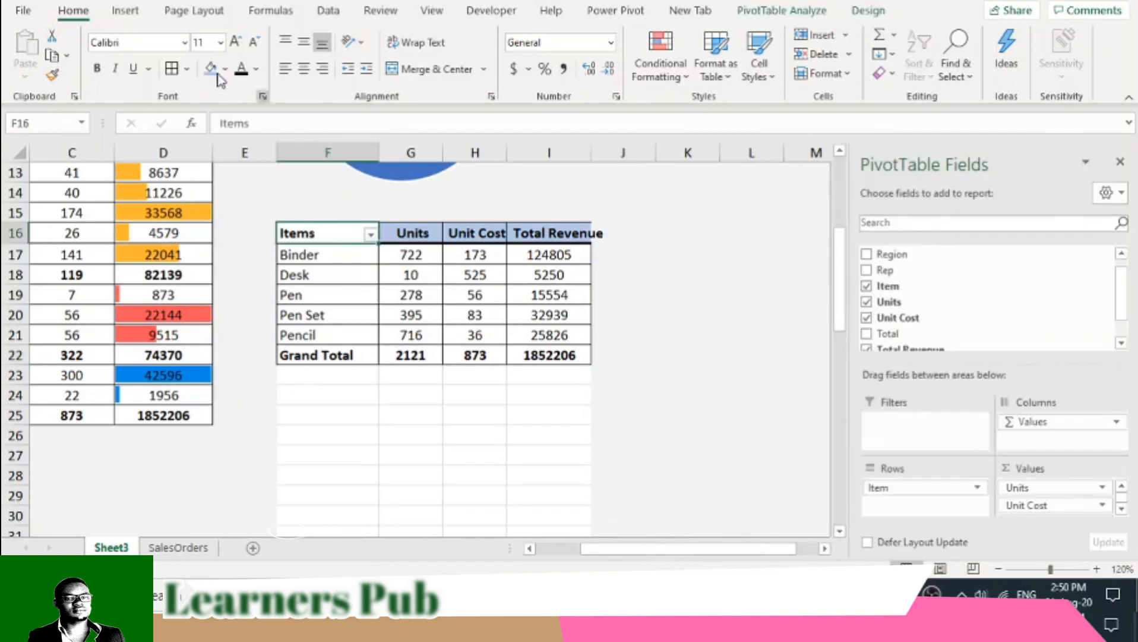
pyautogui.click(420, 275)
pyautogui.moveTo(315, 256)
pyautogui.mouseDown()
pyautogui.moveTo(415, 276)
pyautogui.moveTo(550, 340)
pyautogui.mouseUp()
pyautogui.click(287, 376)
pyautogui.moveTo(288, 376); pyautogui.dragTo(585, 419)
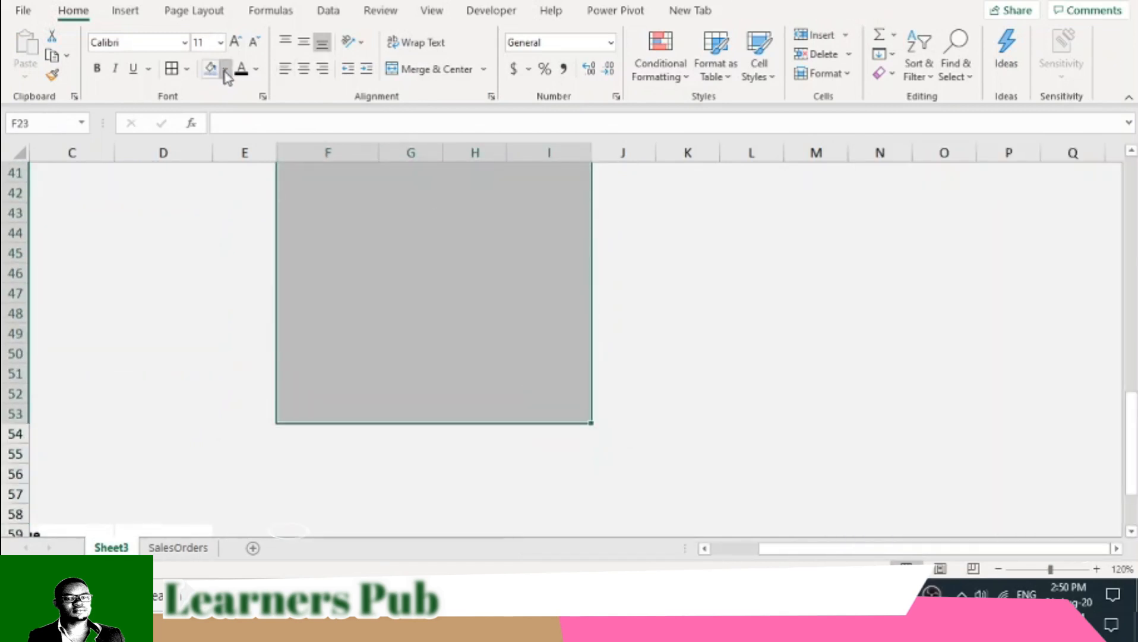
pyautogui.click(225, 68)
pyautogui.click(214, 132)
pyautogui.scroll(9, 673, 354)
pyautogui.scroll(3, 594, 374)
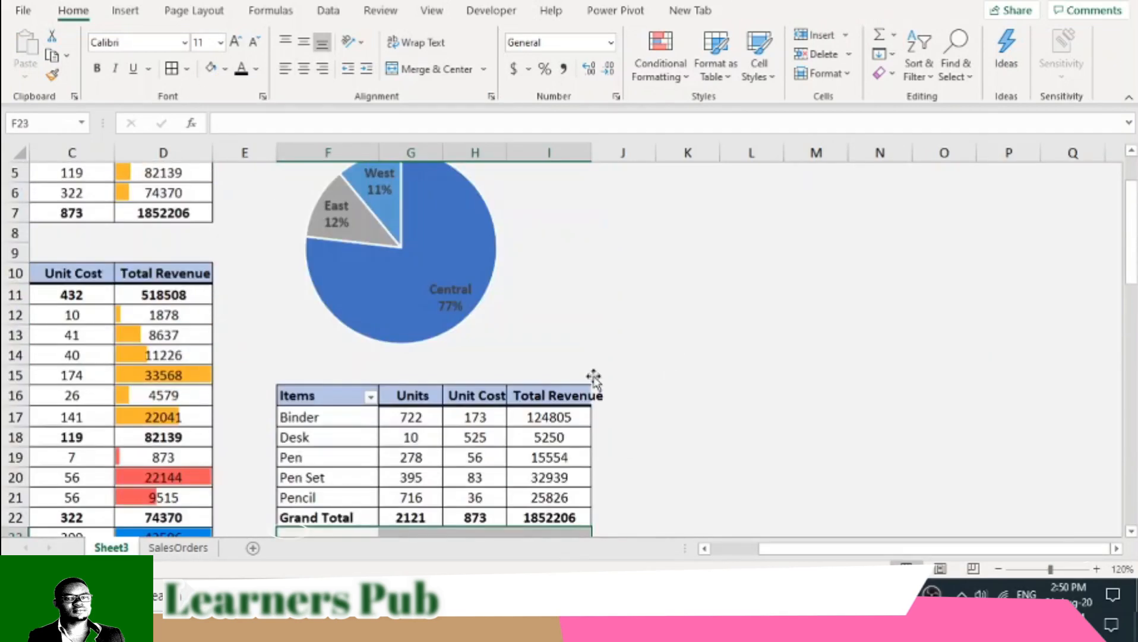
# - Wrap the text in the items PivotTable's header cells F16:I16
pyautogui.scroll(-1, 579, 362)
pyautogui.moveTo(333, 336); pyautogui.dragTo(558, 331)
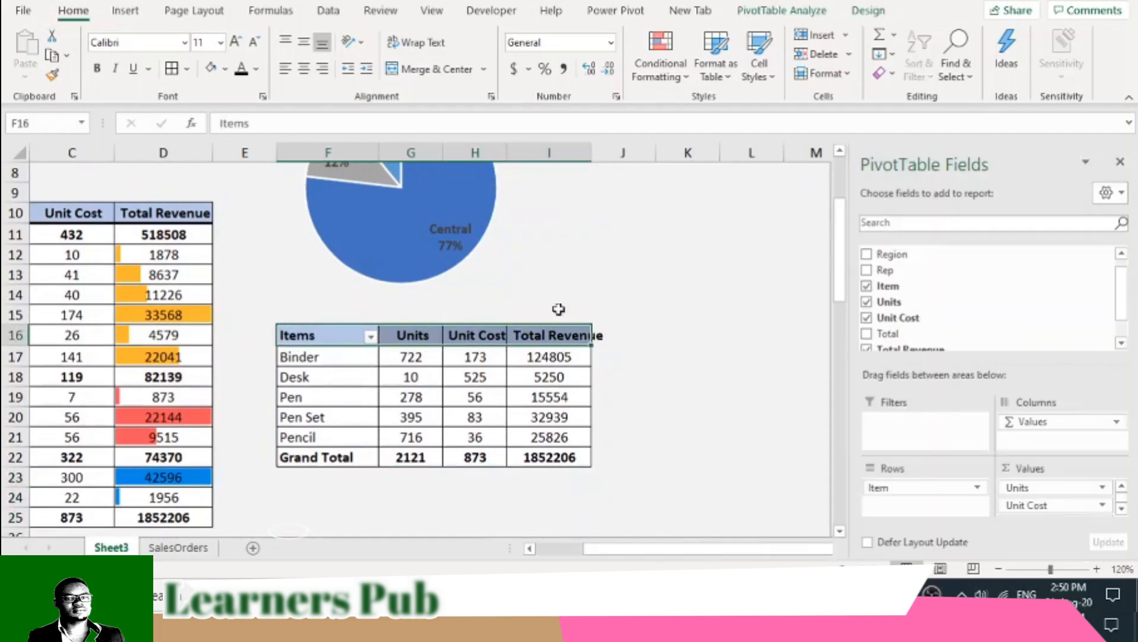
pyautogui.click(415, 42)
pyautogui.scroll(-2, 581, 297)
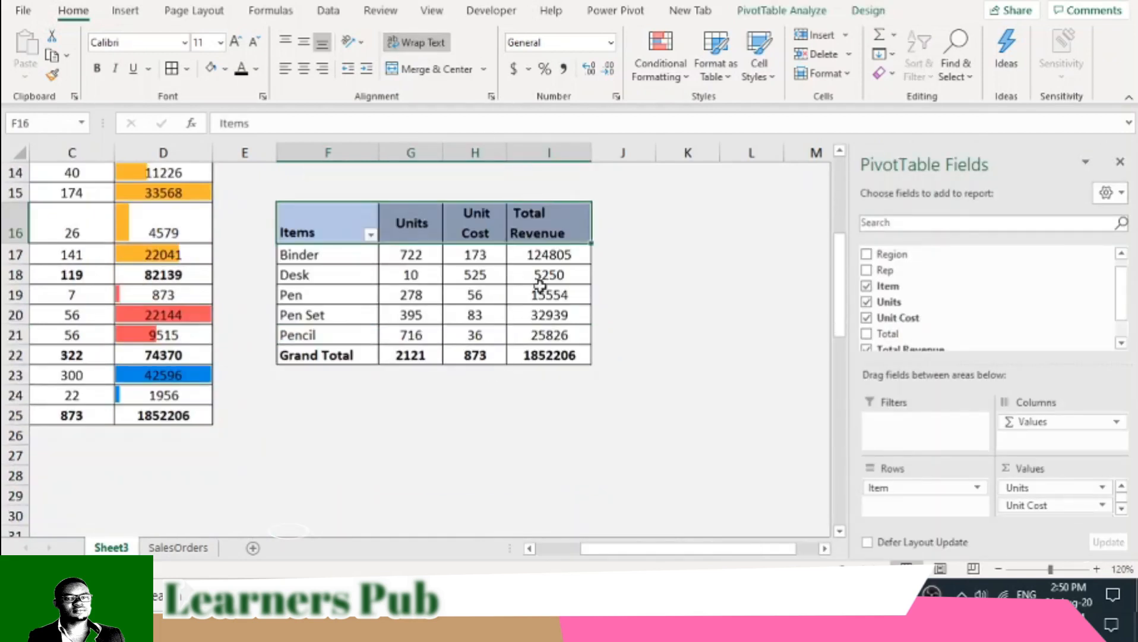
# - Apply orange gradient data bars to the items' Total Revenue values in I17:I21
pyautogui.moveTo(562, 254); pyautogui.dragTo(567, 332)
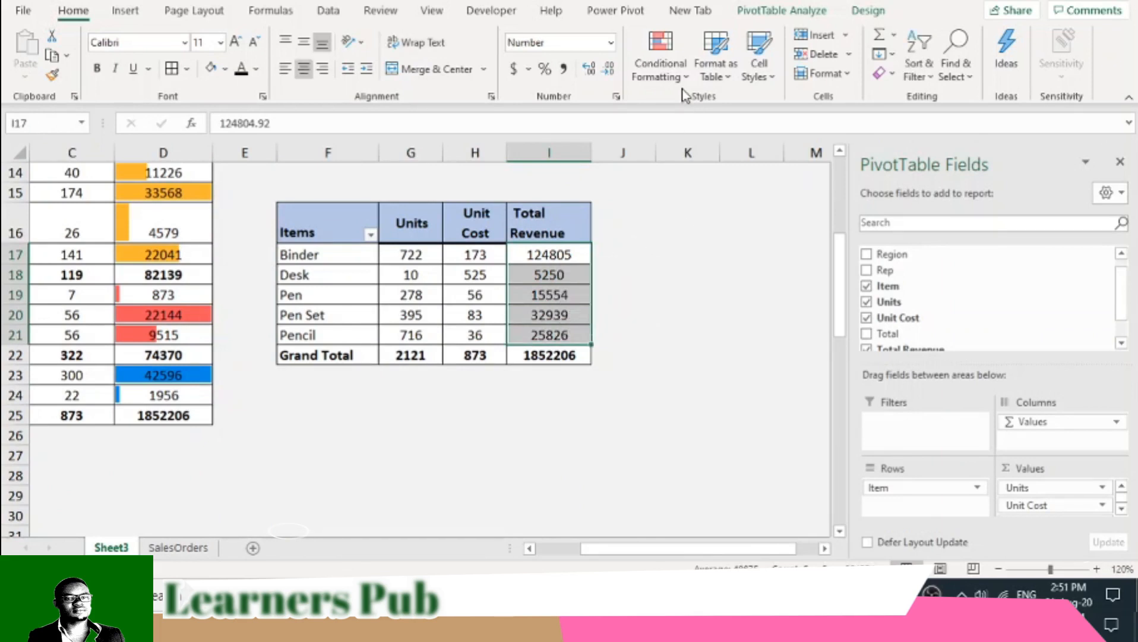
pyautogui.click(679, 73)
pyautogui.moveTo(740, 233)
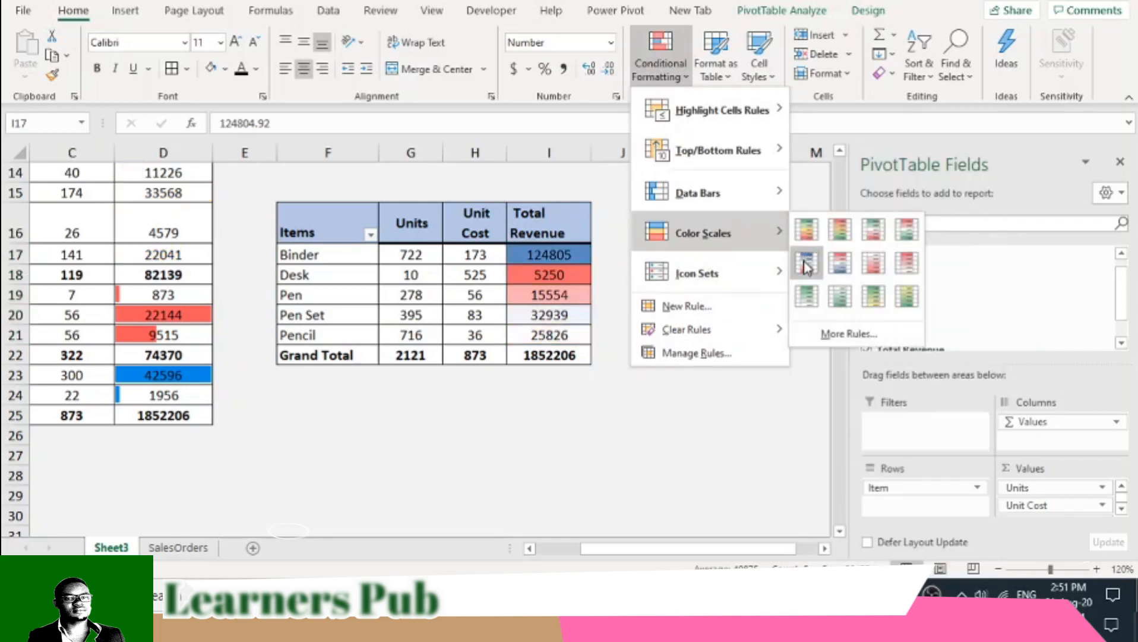
pyautogui.moveTo(752, 195)
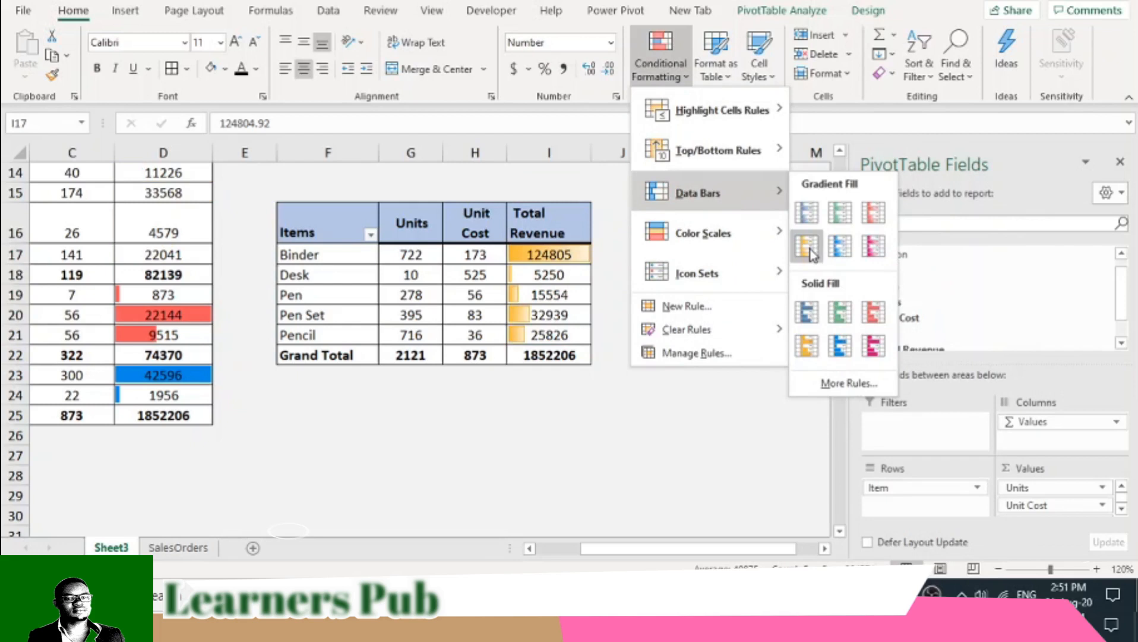
pyautogui.click(809, 247)
pyautogui.click(529, 289)
pyautogui.click(646, 297)
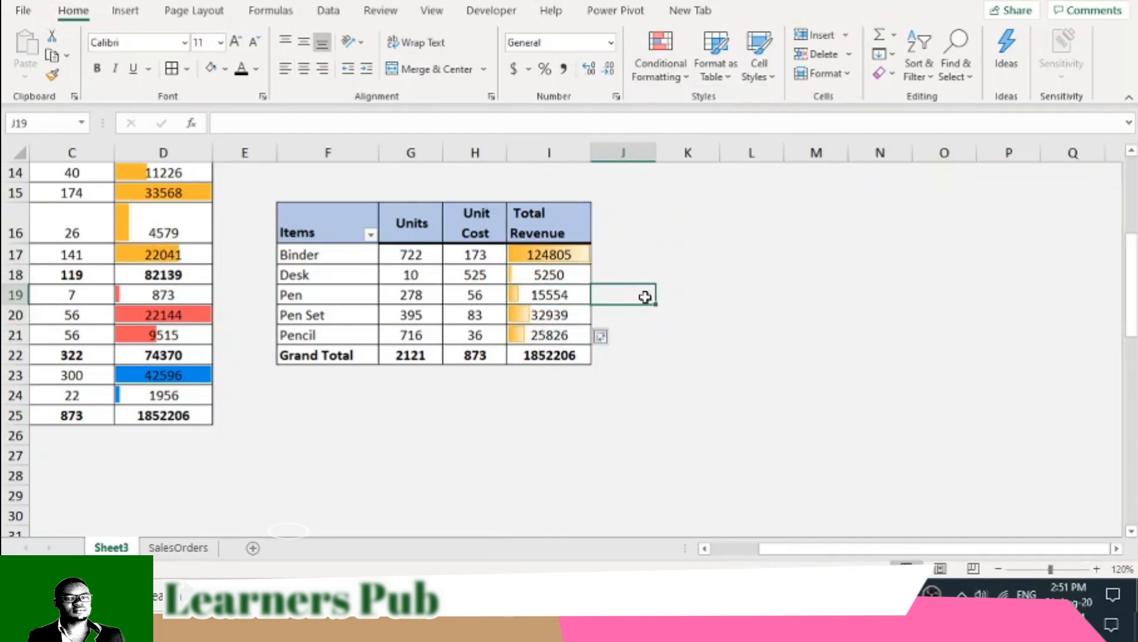
pyautogui.scroll(4, 591, 297)
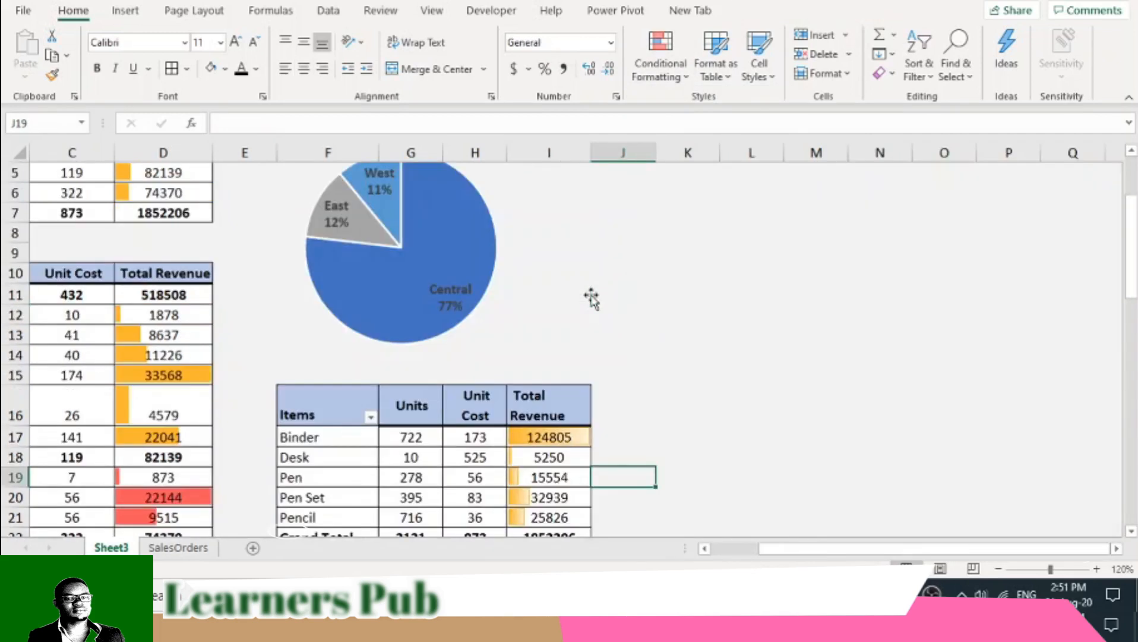
pyautogui.scroll(-2, 592, 297)
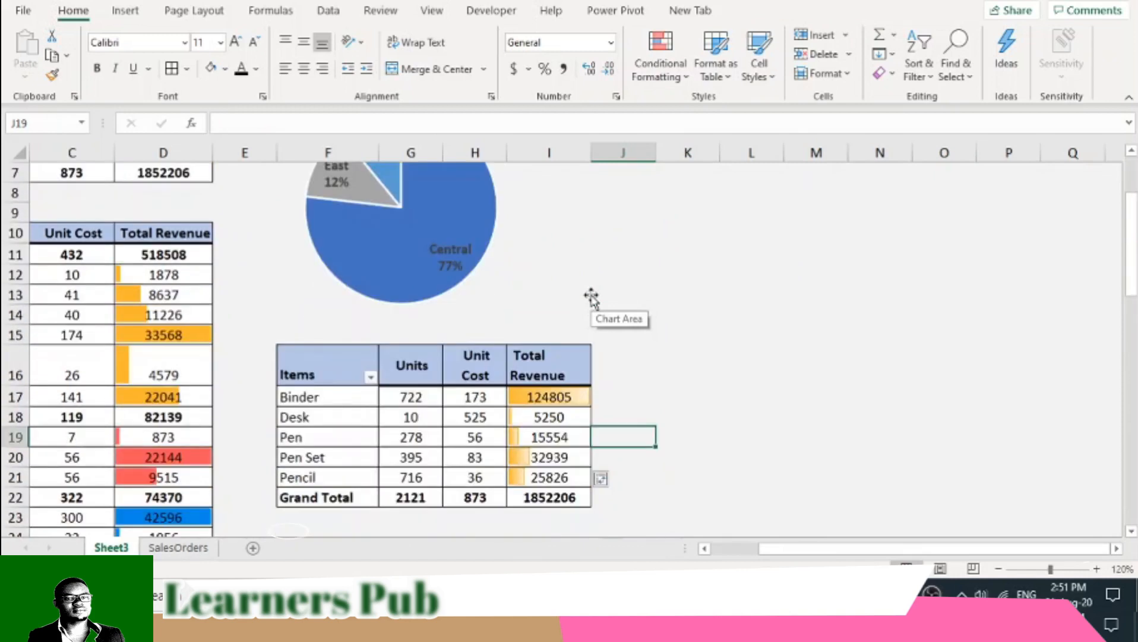
# - Copy the items PivotTable in F16:I22 and paste it at cell A65, below the small region revenue table
pyautogui.moveTo(489, 456)
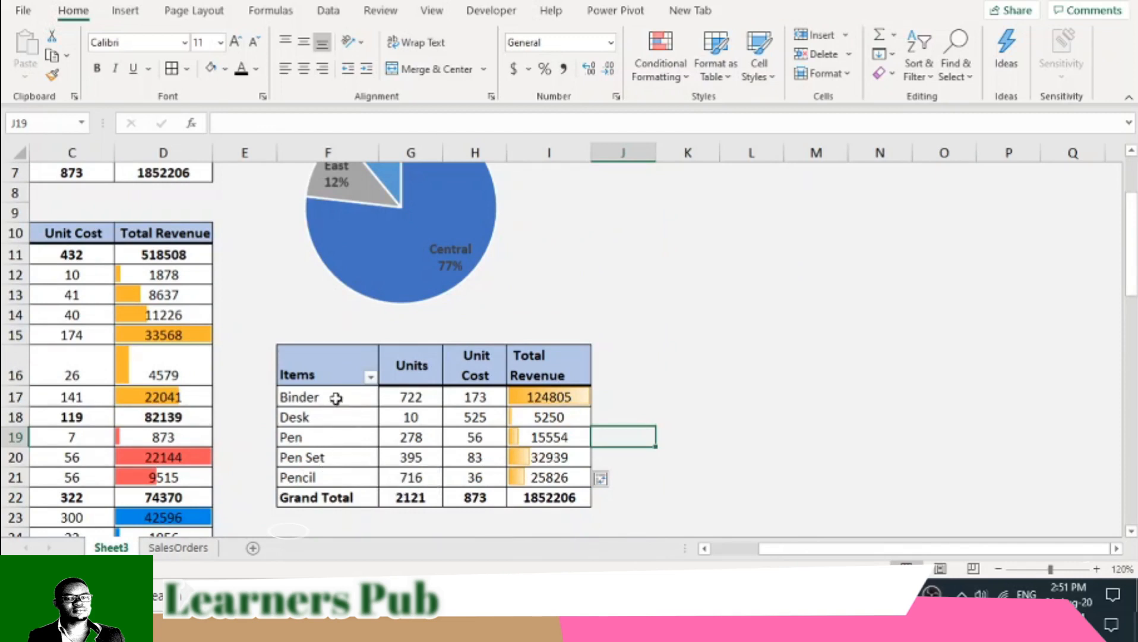
pyautogui.moveTo(329, 365); pyautogui.dragTo(554, 498)
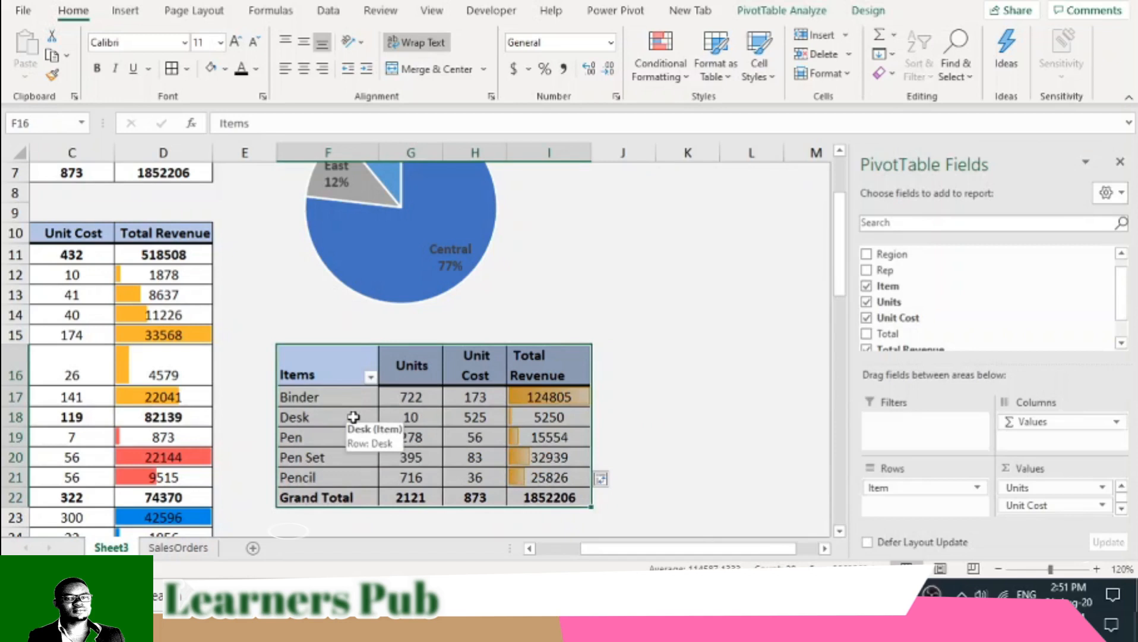
pyautogui.hotkey('ctrl', 'c')
pyautogui.scroll(-14, 357, 416)
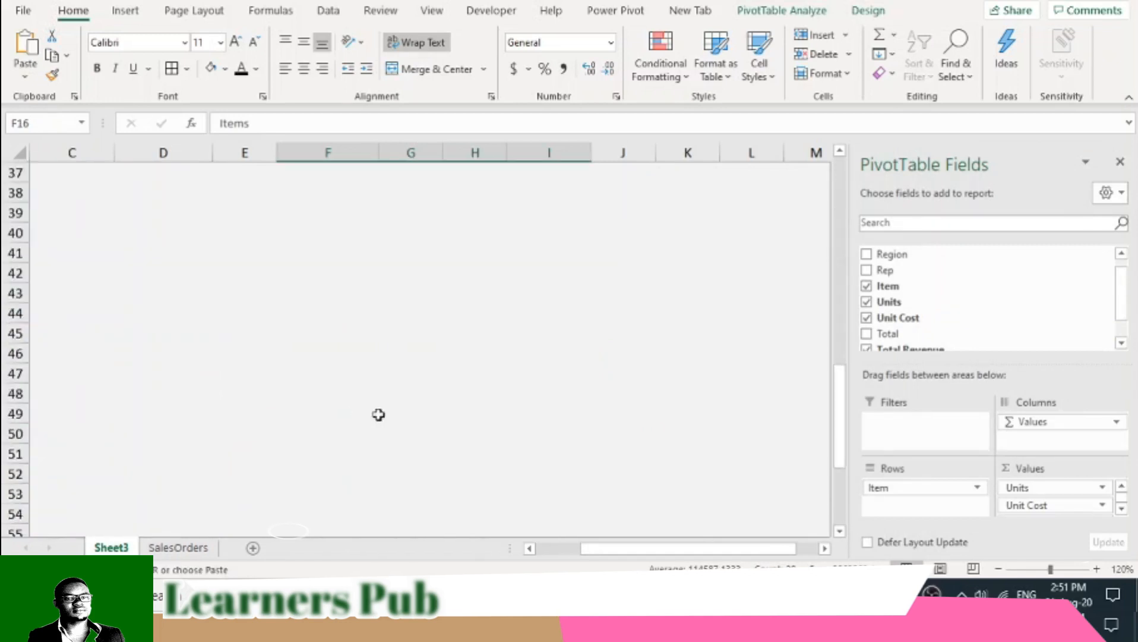
pyautogui.moveTo(623, 553); pyautogui.dragTo(576, 554)
pyautogui.click(465, 367)
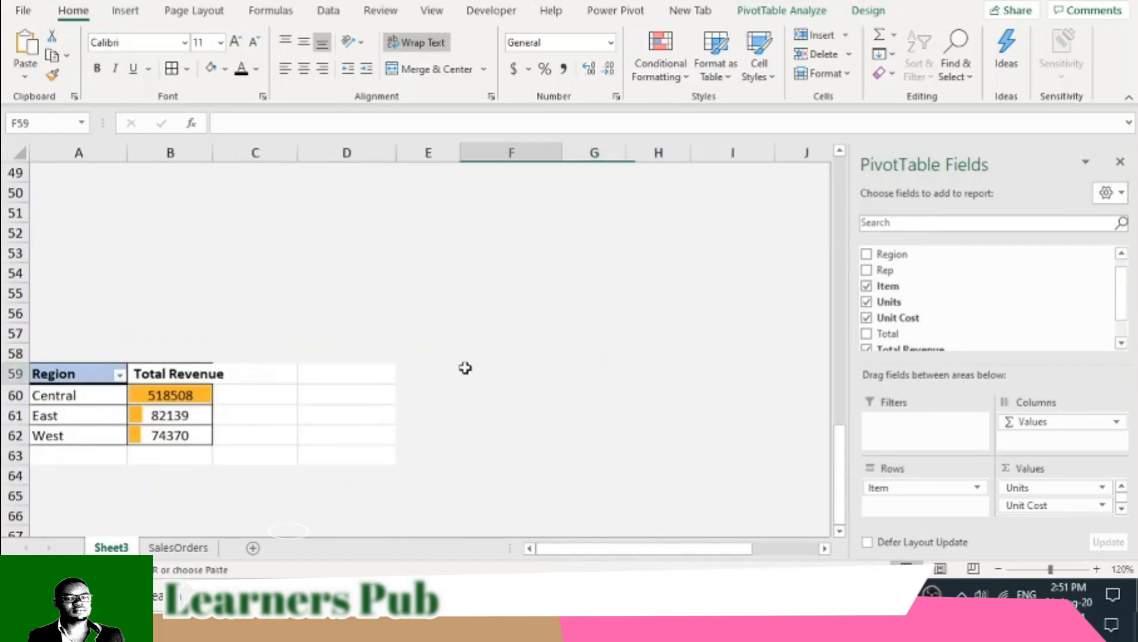
pyautogui.scroll(-2, 447, 401)
pyautogui.click(51, 410)
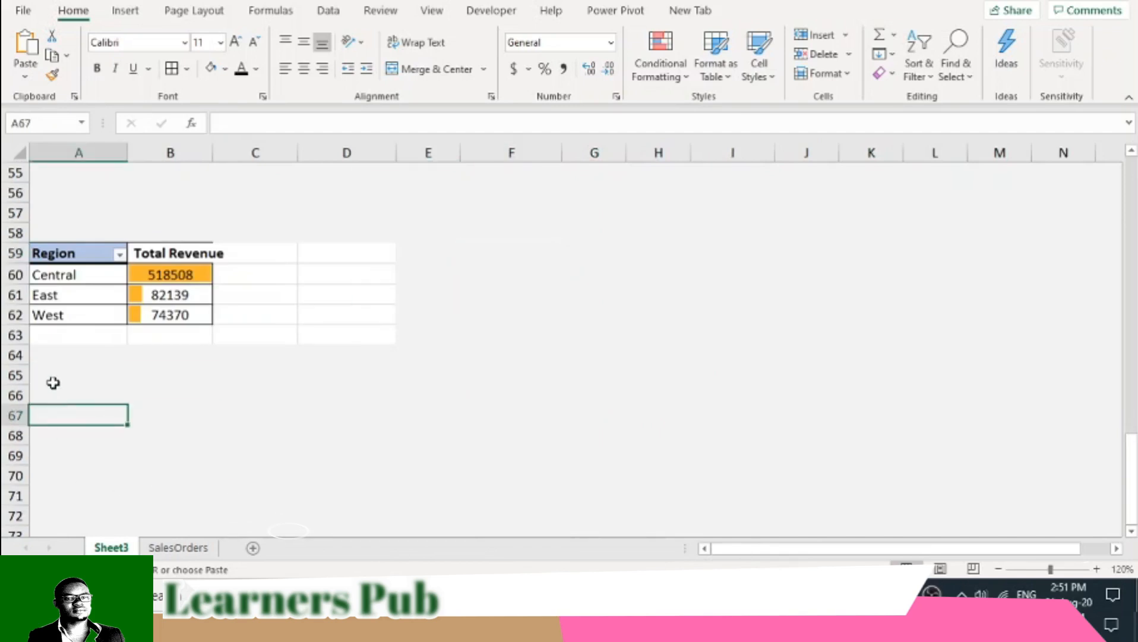
pyautogui.rightClick(54, 385)
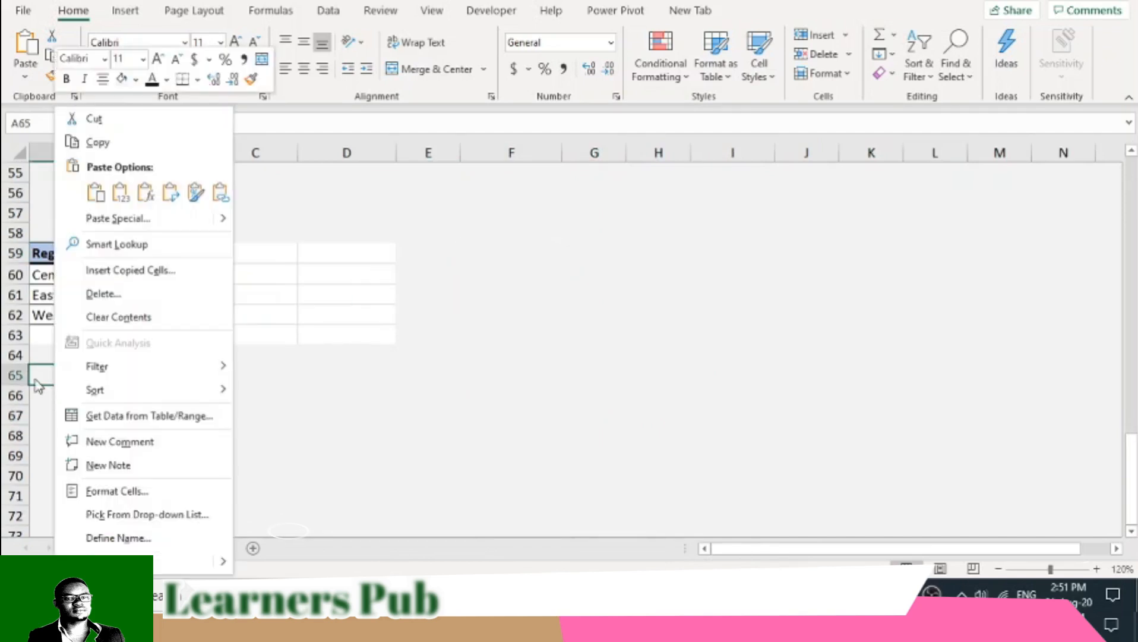
pyautogui.click(95, 191)
# - Remove the Units and Unit Cost fields from the pasted items PivotTable at A65, keeping Item and Total Revenue
pyautogui.click(164, 439)
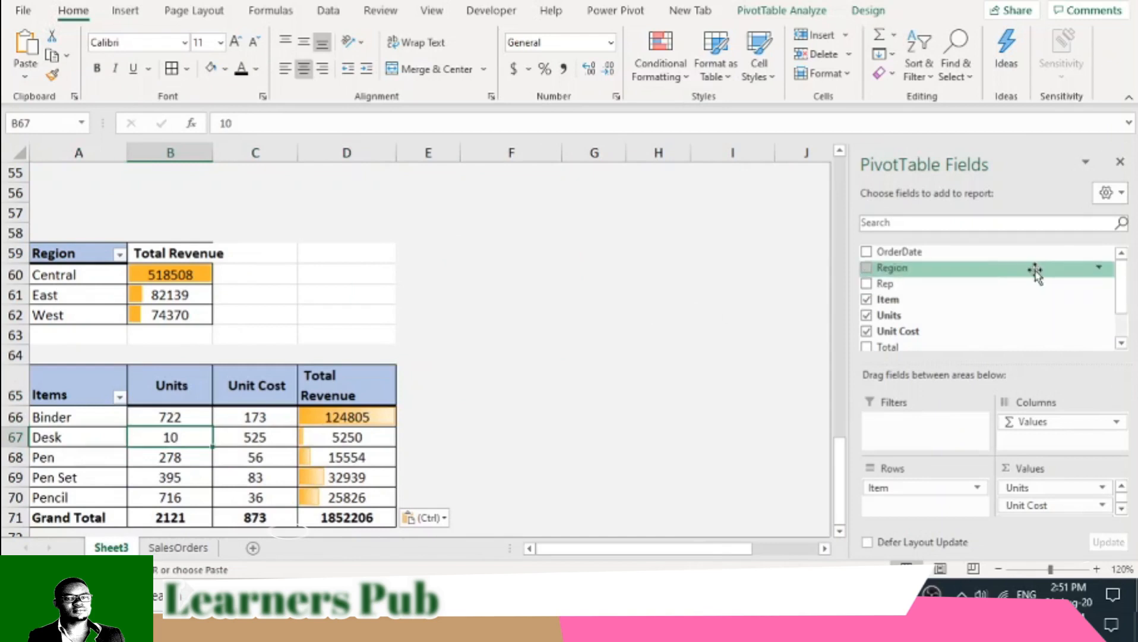
pyautogui.click(867, 301)
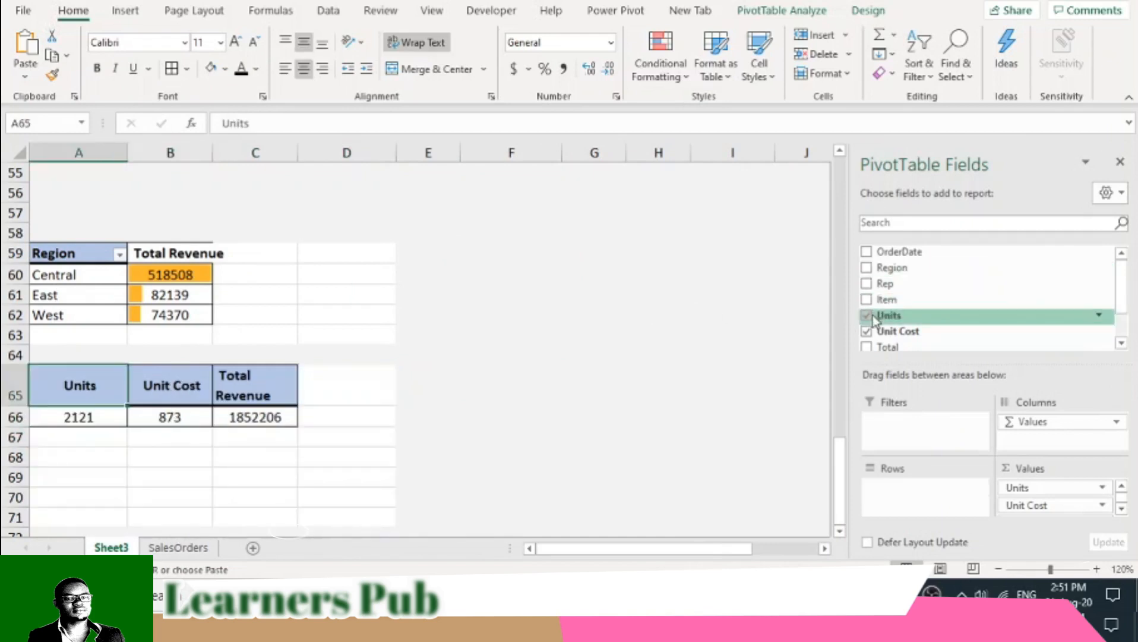
pyautogui.click(866, 300)
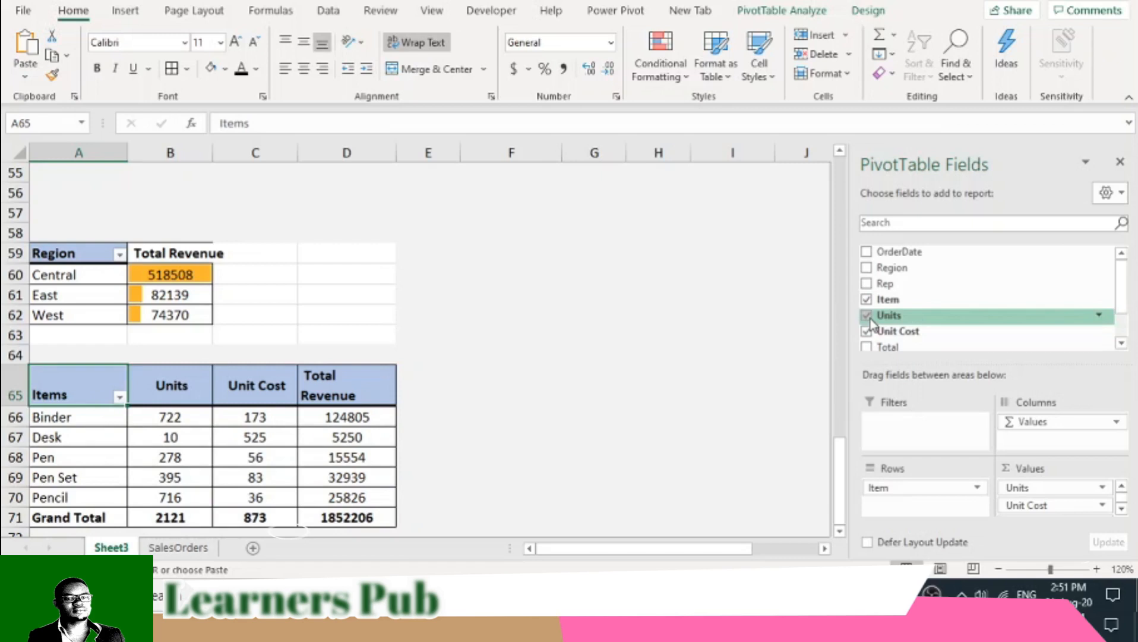
pyautogui.click(867, 317)
pyautogui.click(867, 332)
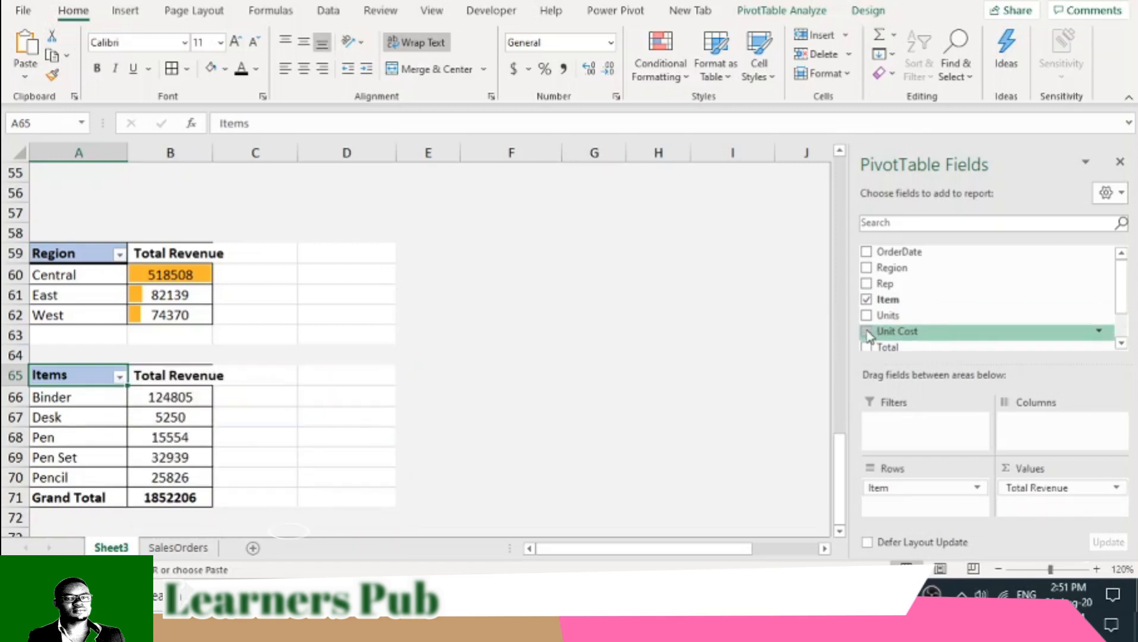
# - Insert a 2-D clustered column PivotChart from the small items revenue PivotTable at A65
pyautogui.click(89, 417)
pyautogui.click(125, 10)
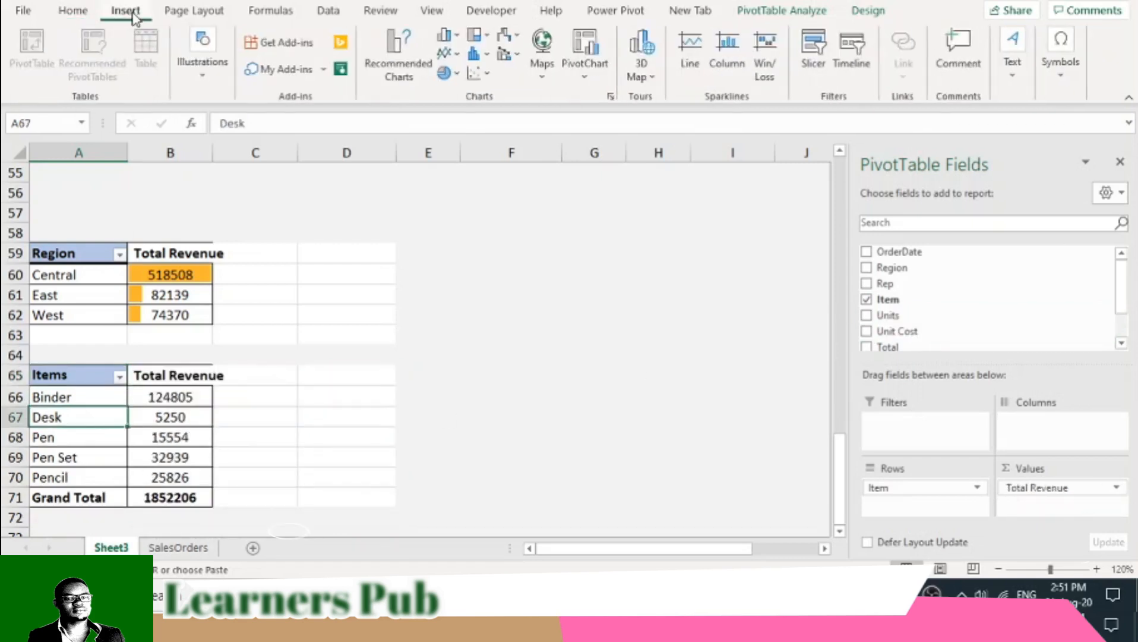
pyautogui.click(446, 37)
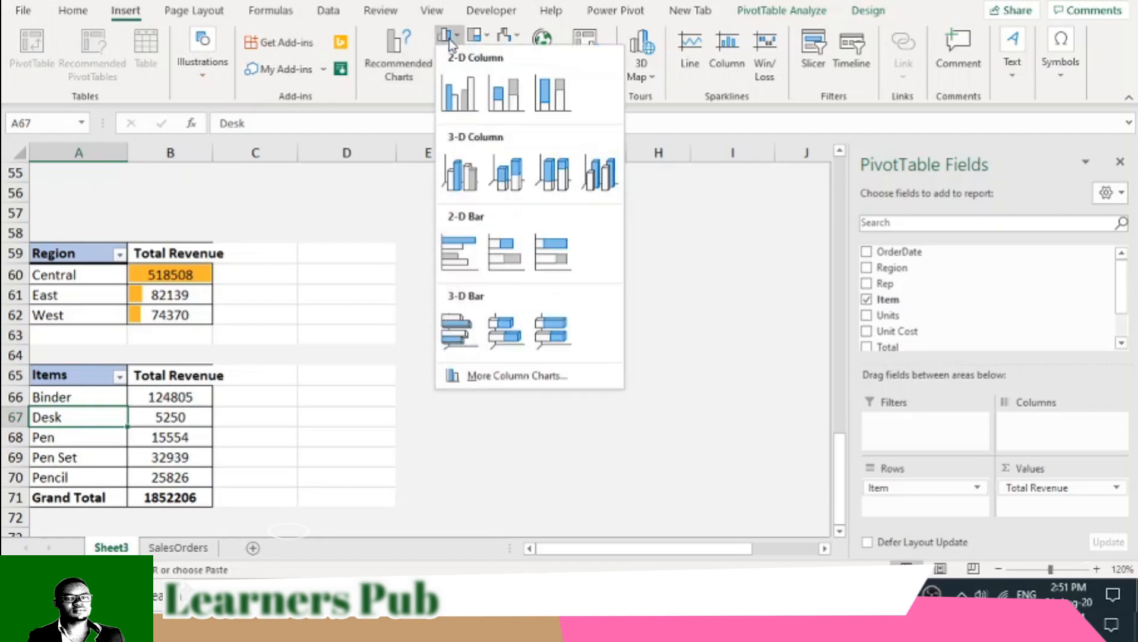
pyautogui.click(462, 91)
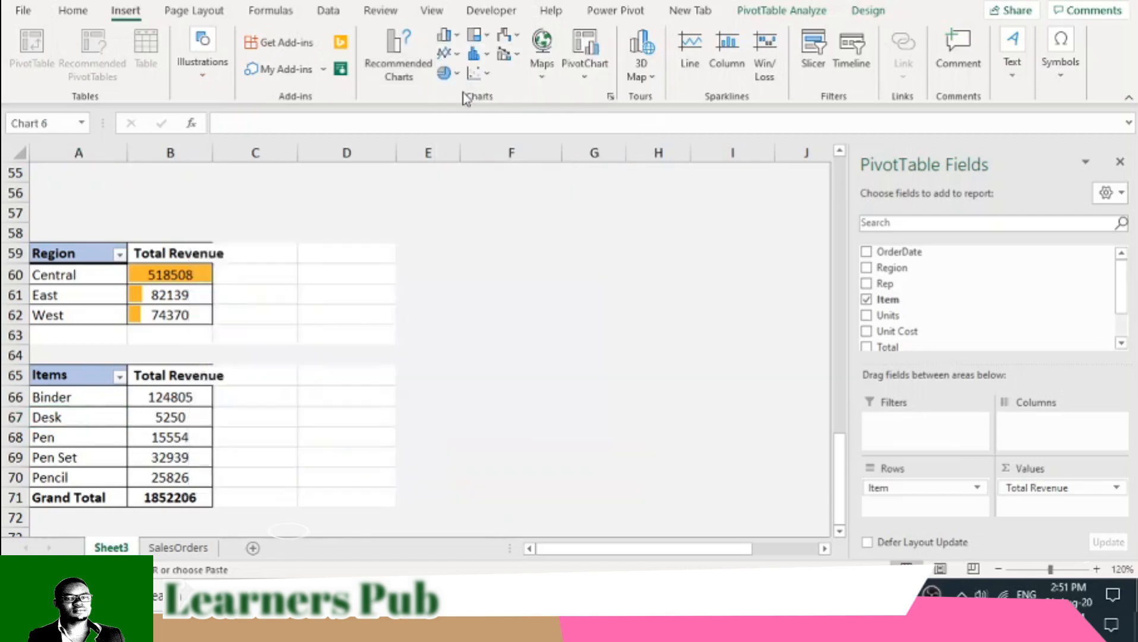
# - Delete the legend and the chart title from the new items column chart
pyautogui.click(635, 373)
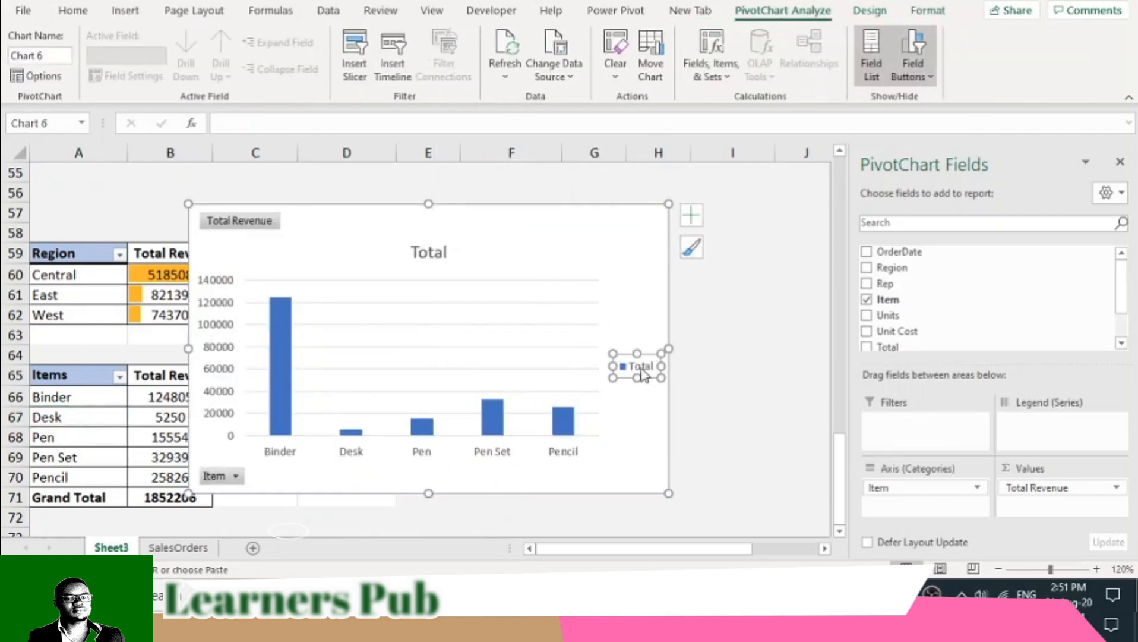
pyautogui.press('Delete')
pyautogui.click(443, 251)
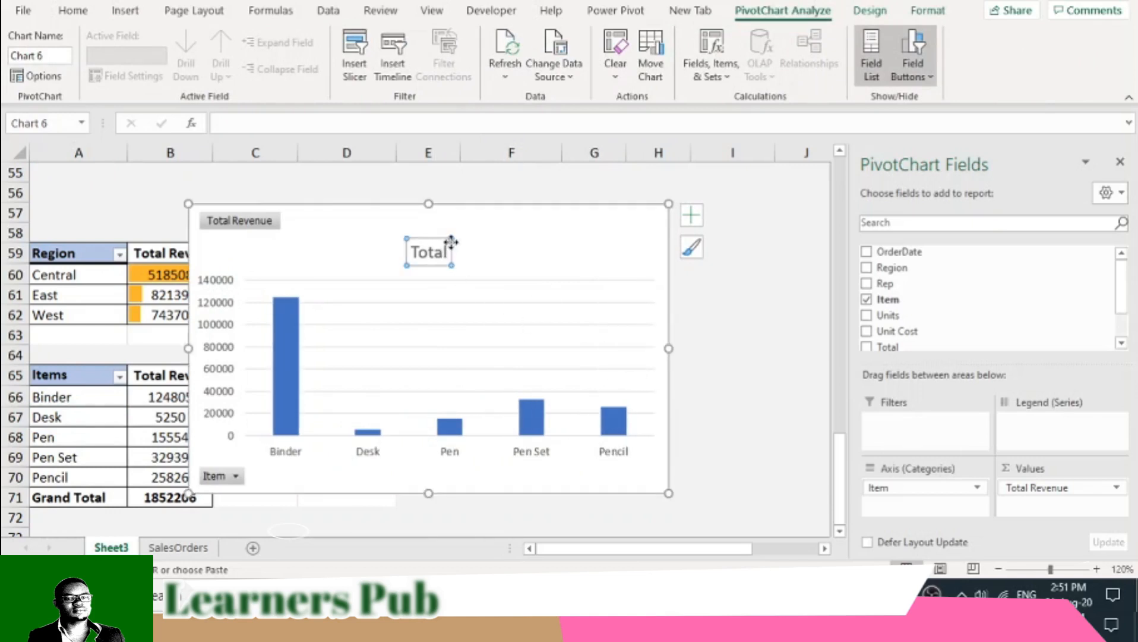
pyautogui.press('Delete')
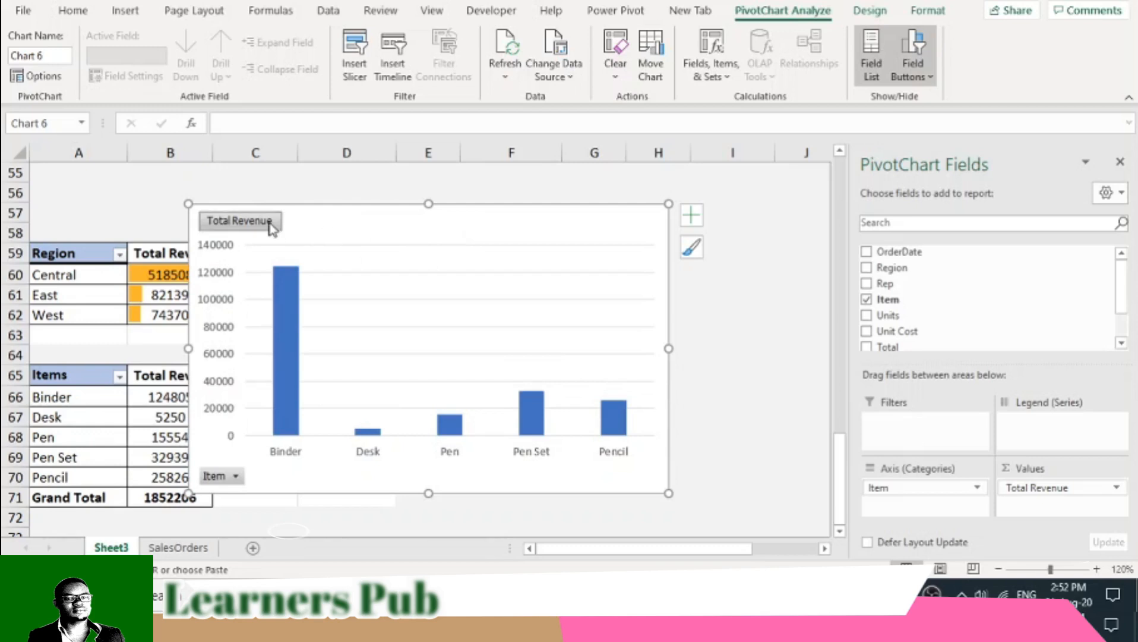
# - Cut the items column chart and paste it at cell K4, beside the Total Revenue pie chart
pyautogui.rightClick(444, 211)
pyautogui.click(499, 116)
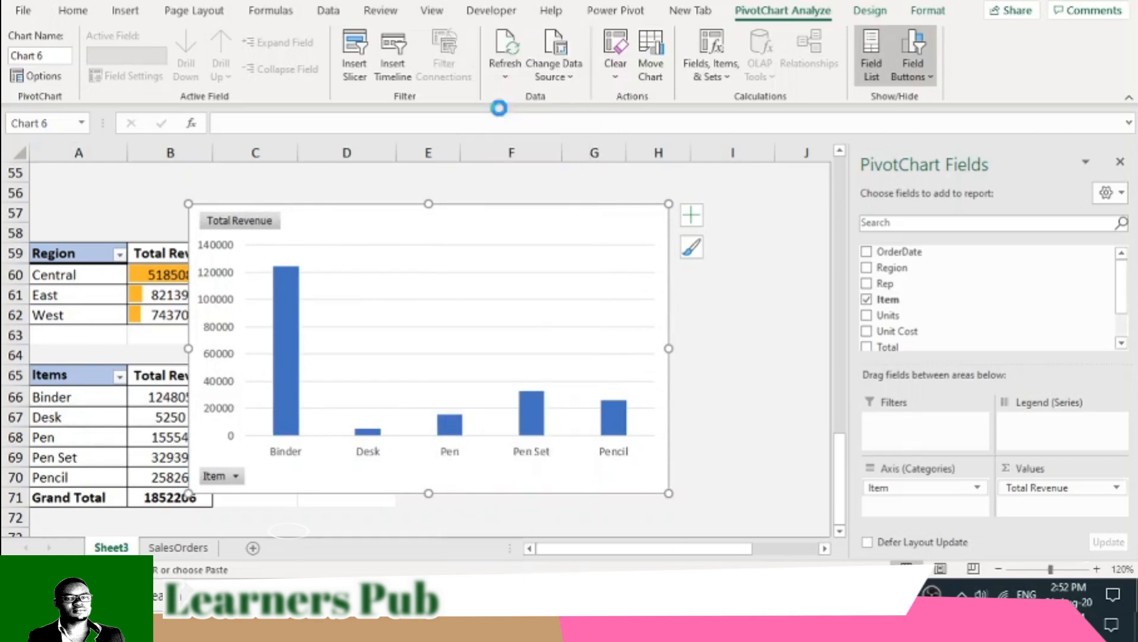
pyautogui.scroll(18, 720, 501)
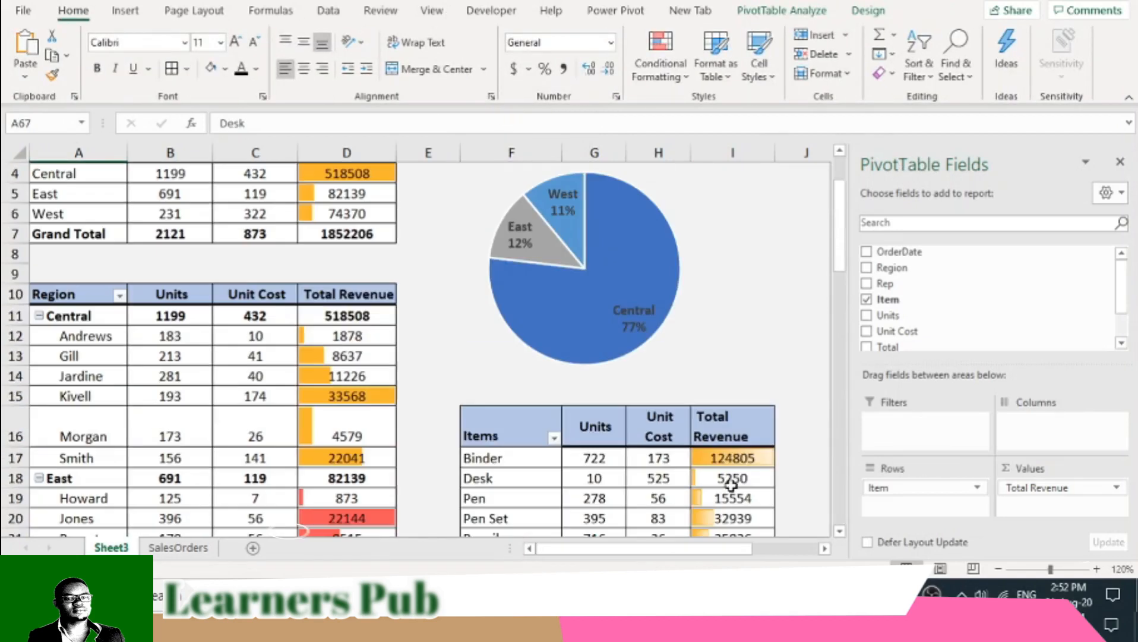
pyautogui.moveTo(707, 551); pyautogui.dragTo(770, 549)
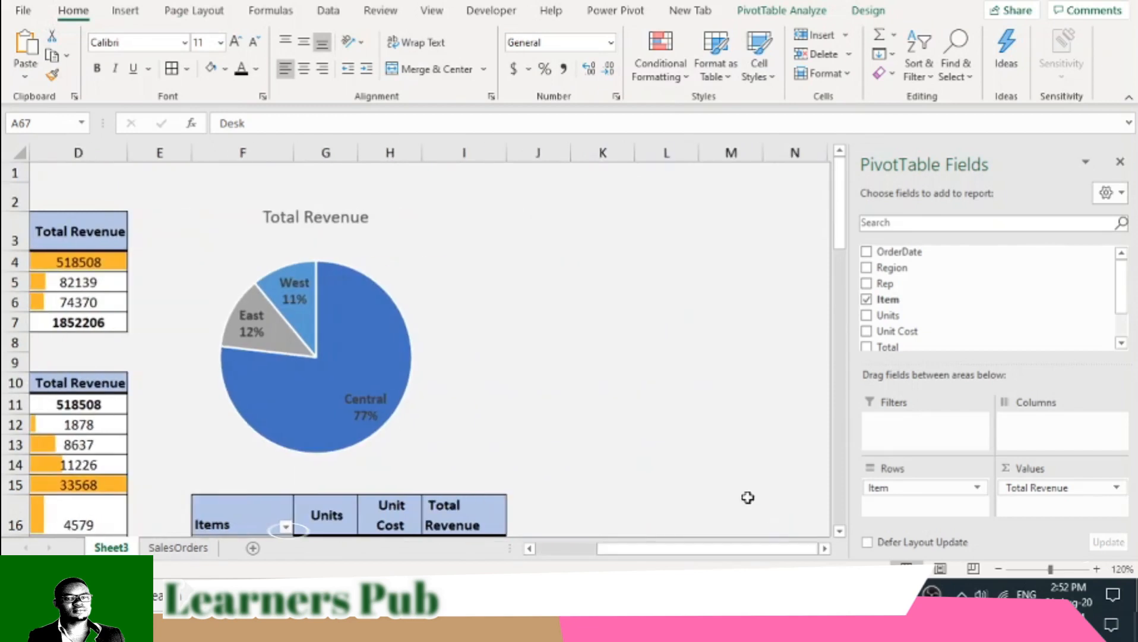
pyautogui.click(627, 265)
pyautogui.rightClick(624, 263)
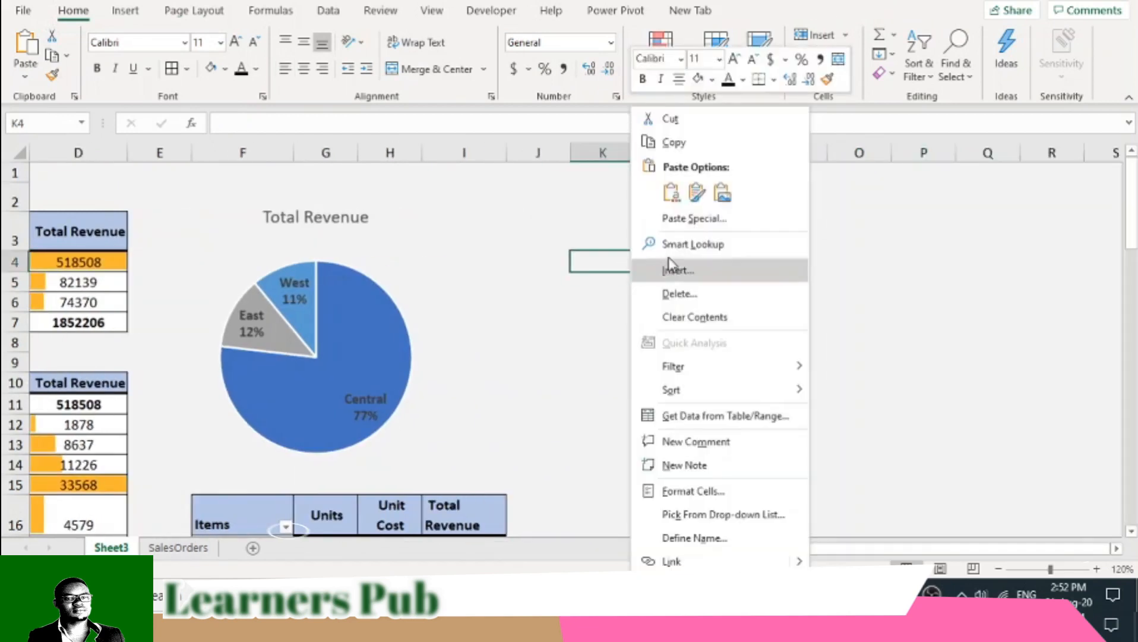
pyautogui.click(673, 199)
pyautogui.click(673, 199)
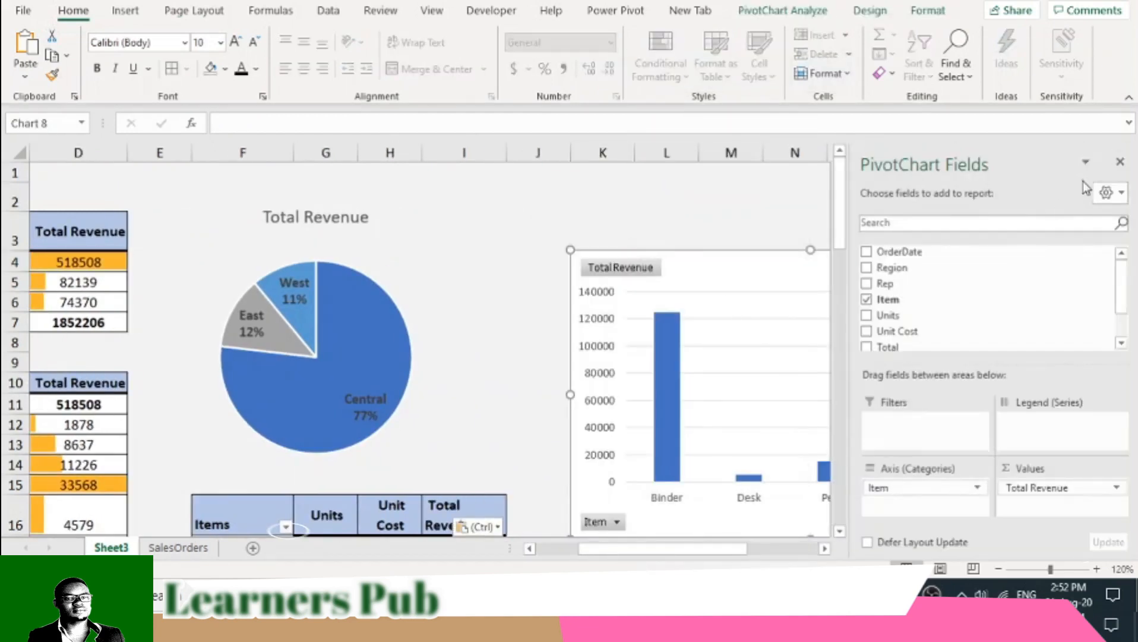
# - Close the PivotChart field list, move the column chart up to about row 3 and shrink it to roughly columns K to O
pyautogui.click(1120, 161)
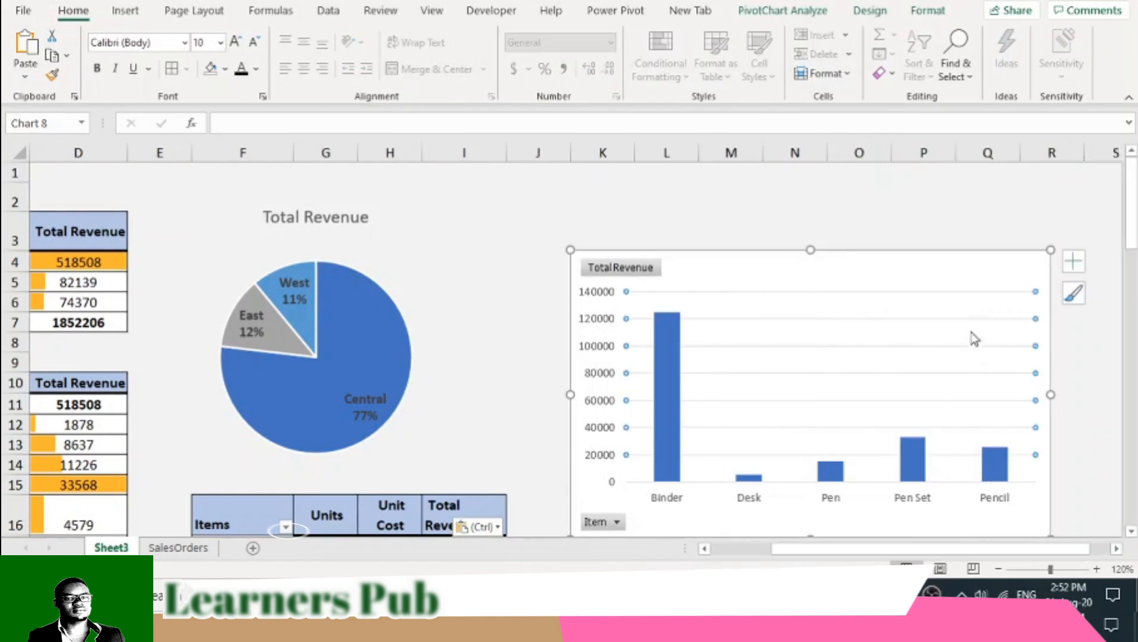
pyautogui.moveTo(940, 261); pyautogui.dragTo(926, 227)
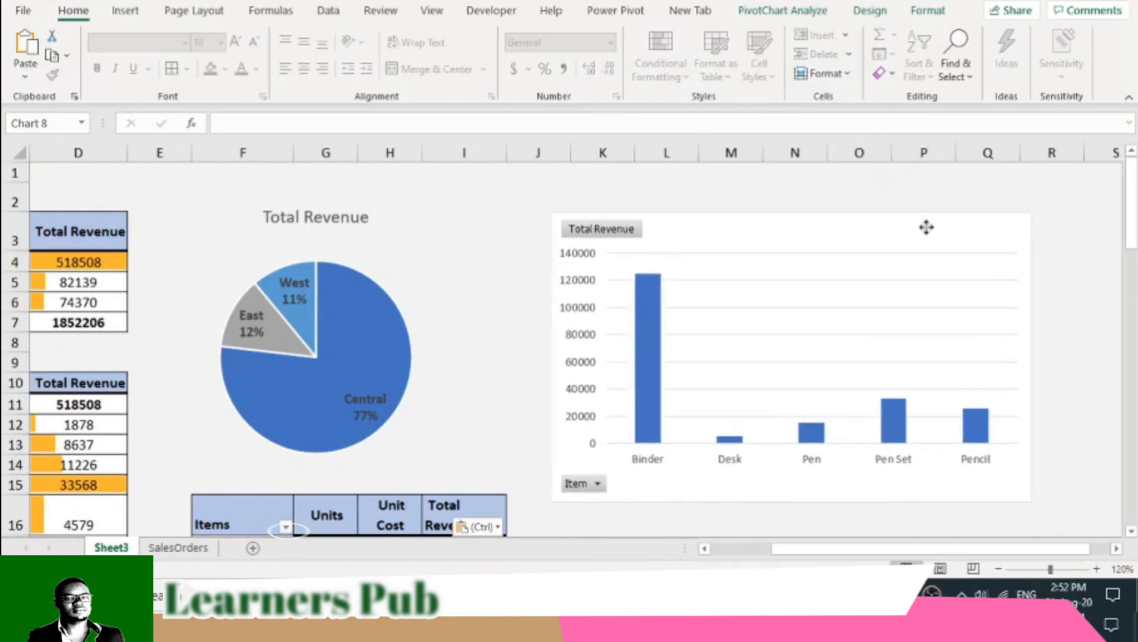
pyautogui.moveTo(1028, 497); pyautogui.dragTo(899, 435)
pyautogui.click(775, 297)
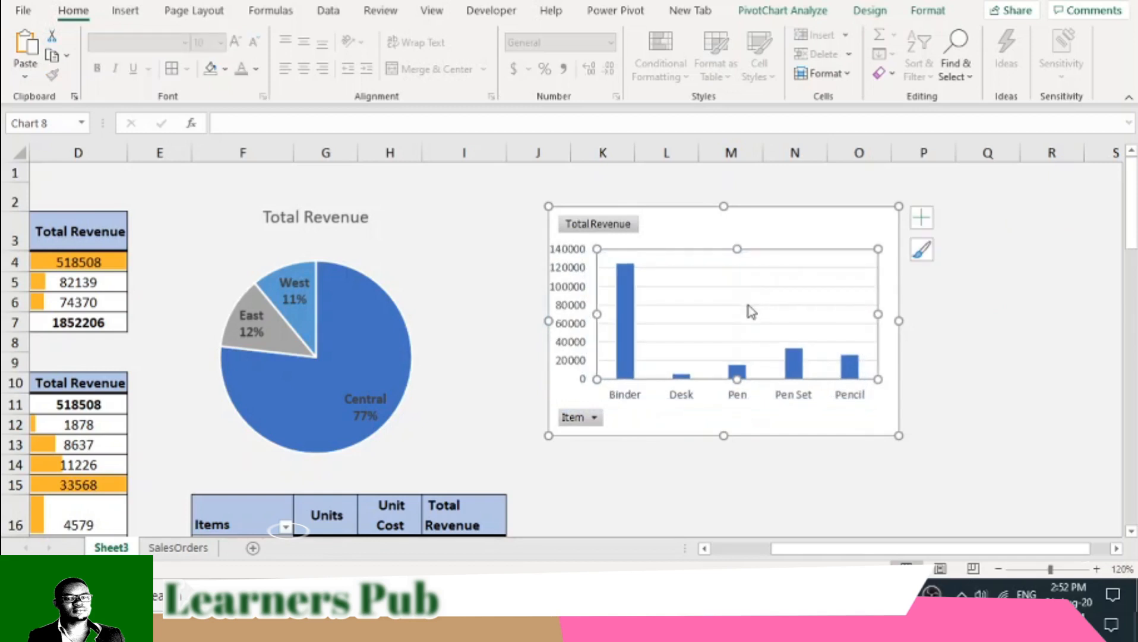
# - Hide all field buttons on the items column chart and add a chart title element
pyautogui.rightClick(581, 418)
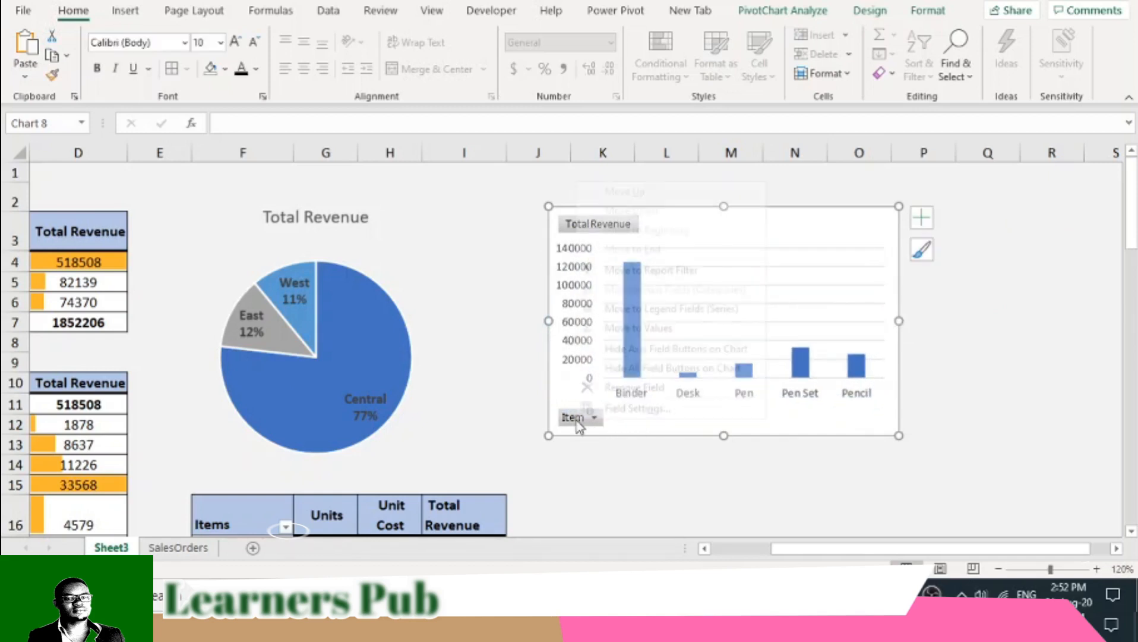
pyautogui.click(618, 369)
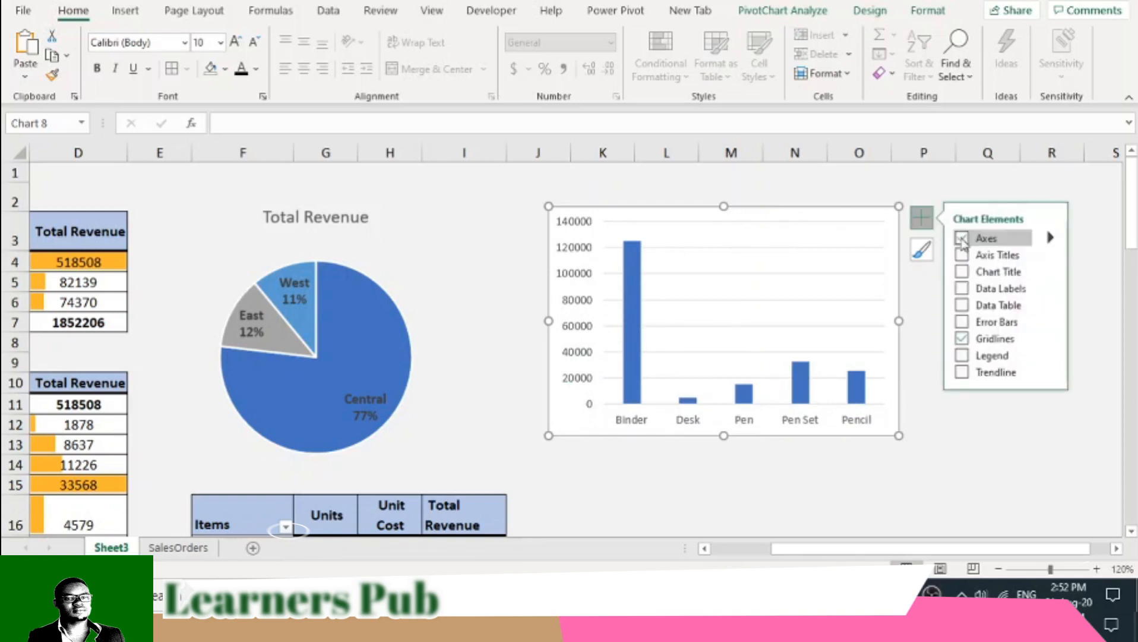
pyautogui.click(966, 270)
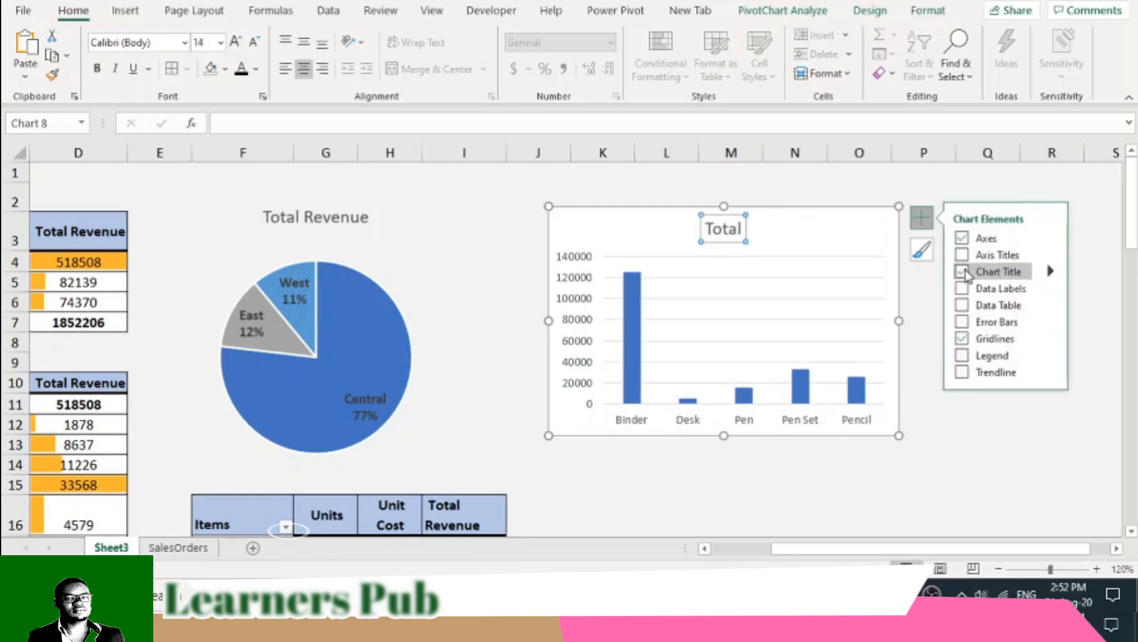
# - Change the items column chart's title to "Revenue Per Item"
pyautogui.click(734, 231)
pyautogui.doubleClick(734, 230)
pyautogui.scroll(-3, 623, 380)
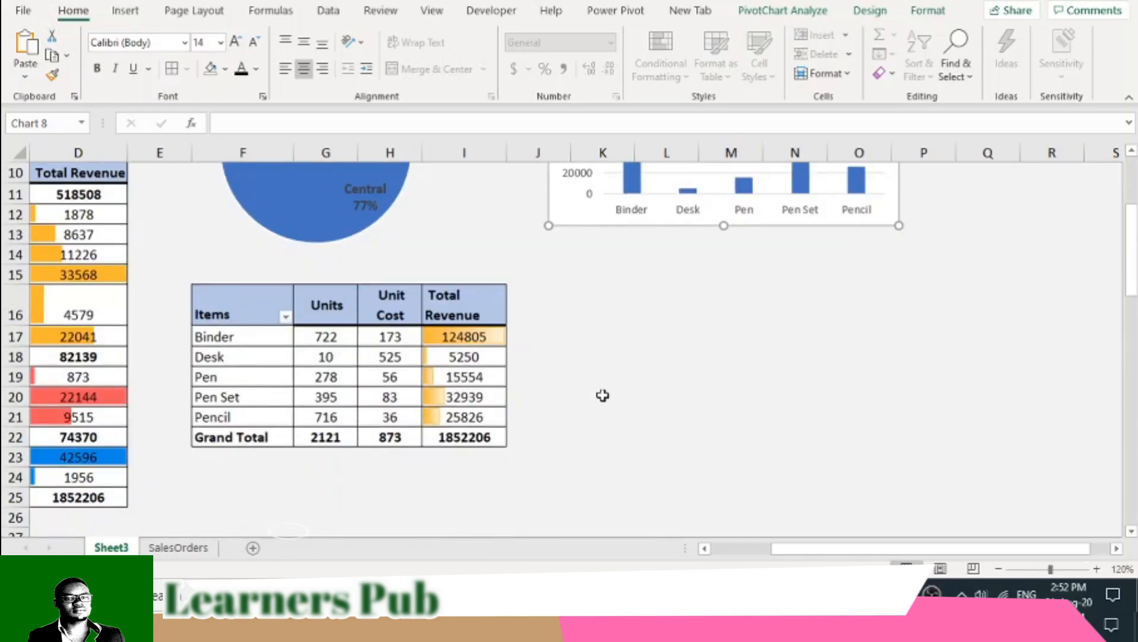
pyautogui.scroll(3, 595, 388)
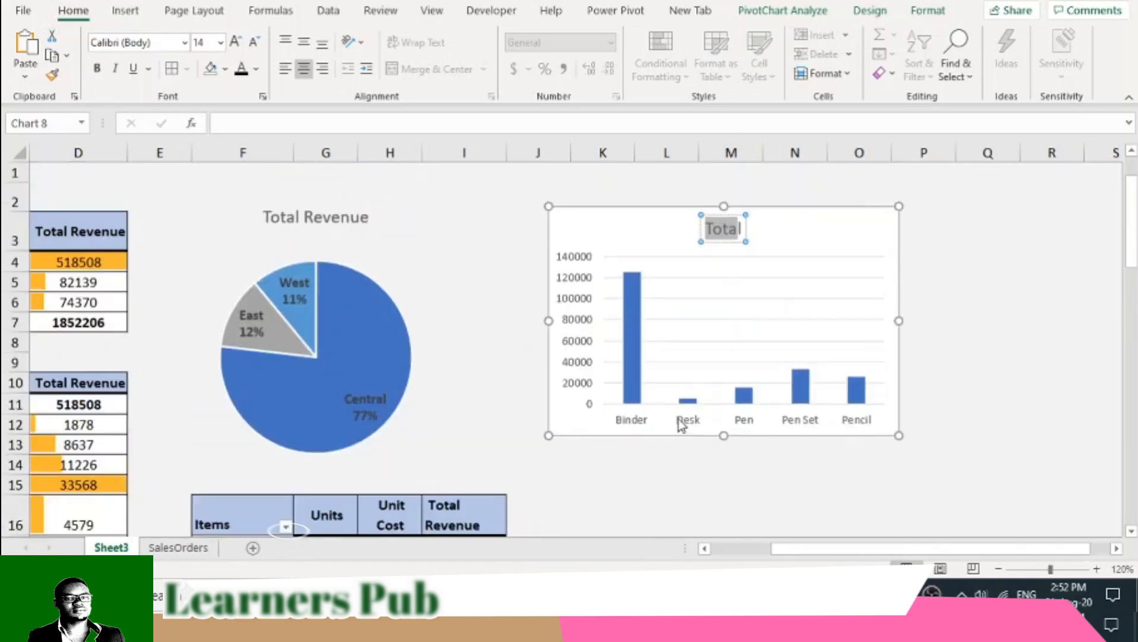
pyautogui.click(740, 229)
pyautogui.doubleClick(739, 228)
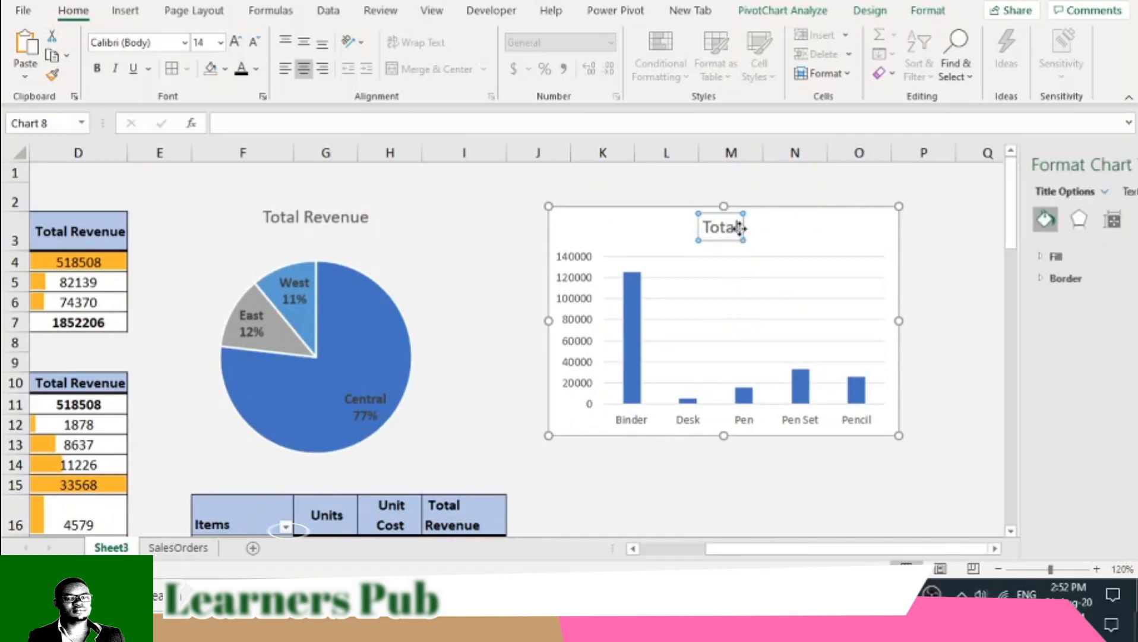
pyautogui.press('BackSpace')
pyautogui.press('BackSpace')
pyautogui.press('BackSpace')
pyautogui.press('BackSpace')
pyautogui.press('BackSpace')
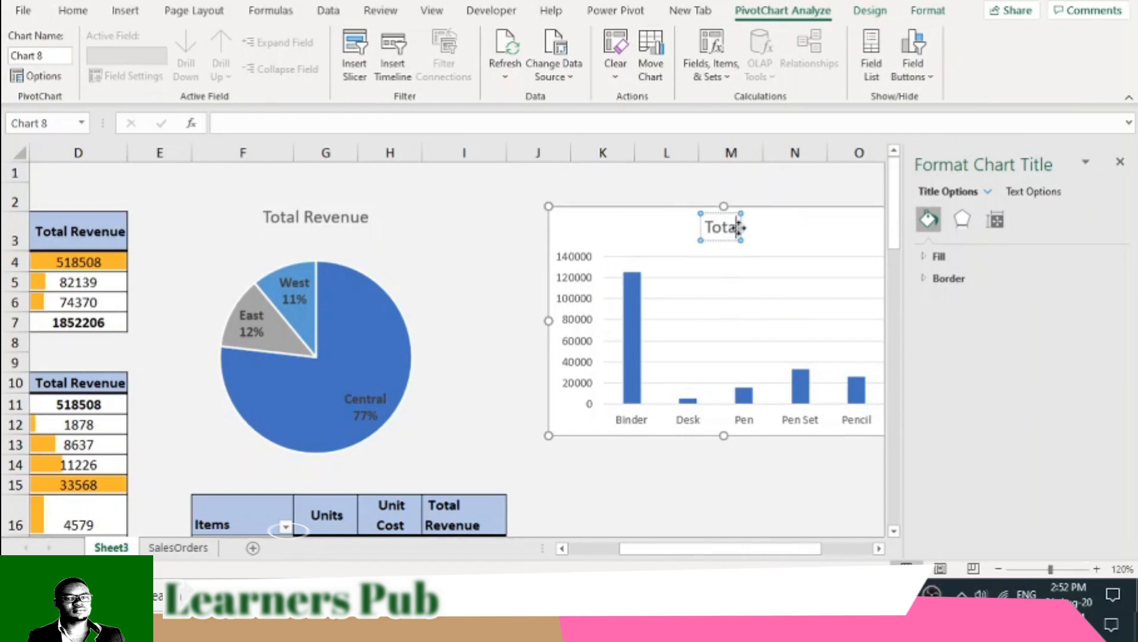
pyautogui.write('Reve')
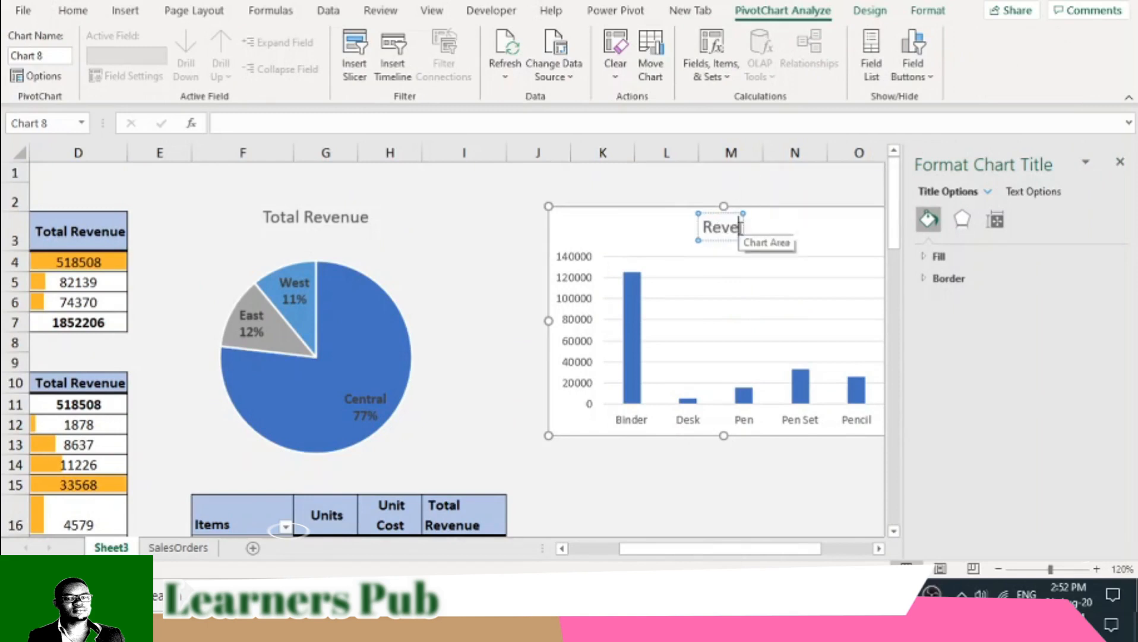
pyautogui.write('nue Per')
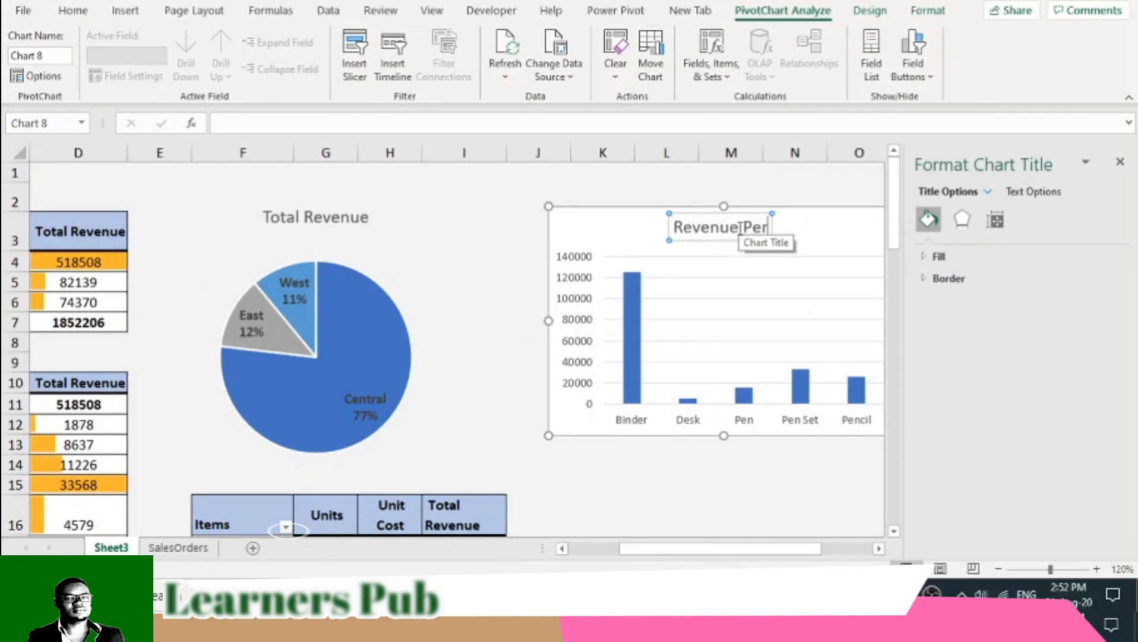
pyautogui.write(' Item')
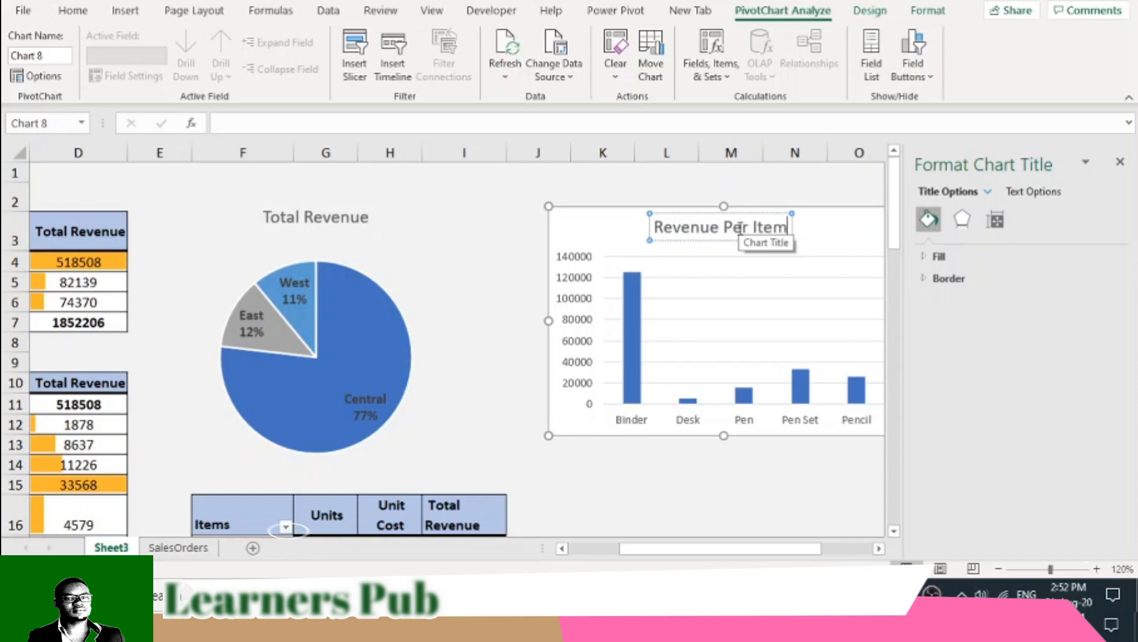
# - Move the Revenue Per Item chart closer to the pie chart, starting near column J
pyautogui.click(650, 464)
pyautogui.moveTo(602, 236); pyautogui.dragTo(540, 240)
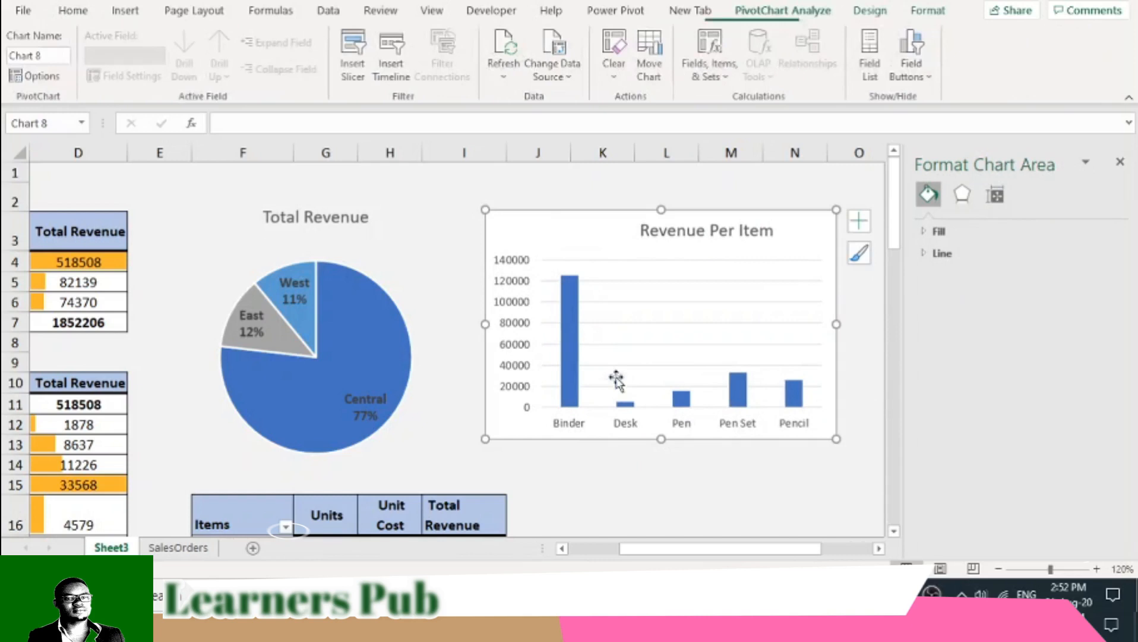
pyautogui.click(642, 483)
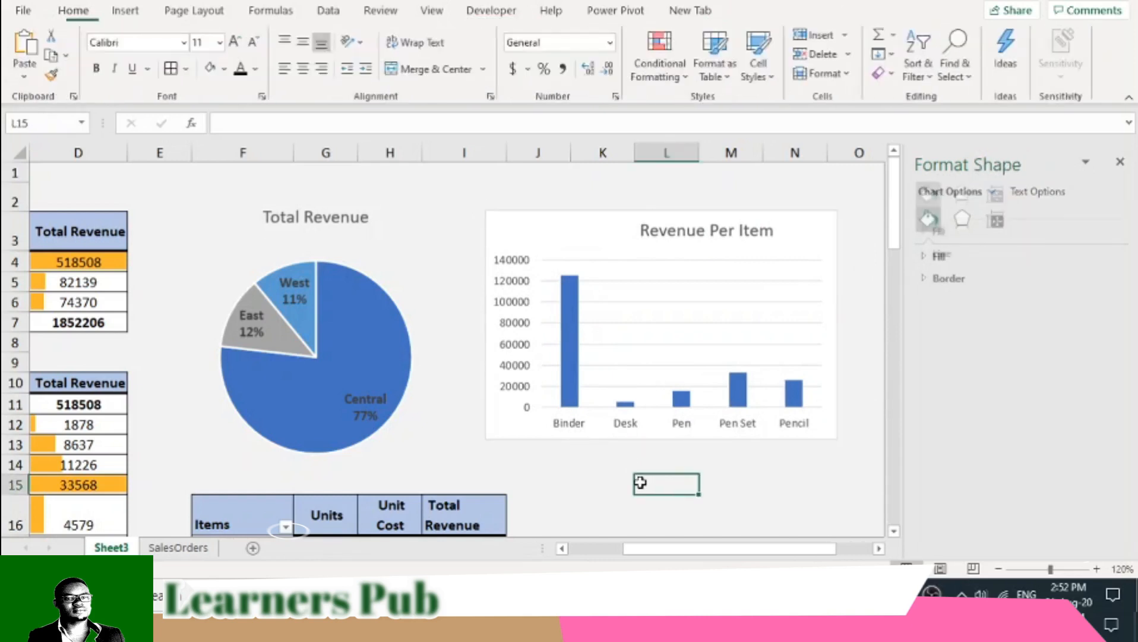
# - Make all text in the Revenue Per Item chart bold and black, and enlarge the chart slightly
pyautogui.click(503, 426)
pyautogui.click(77, 13)
pyautogui.click(97, 68)
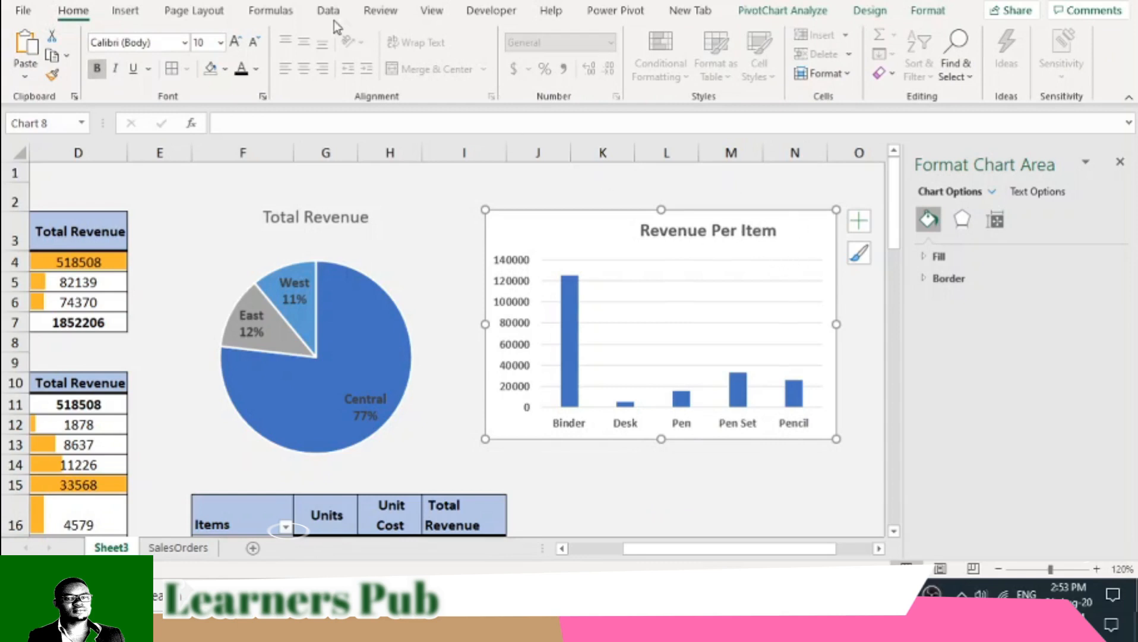
pyautogui.click(240, 68)
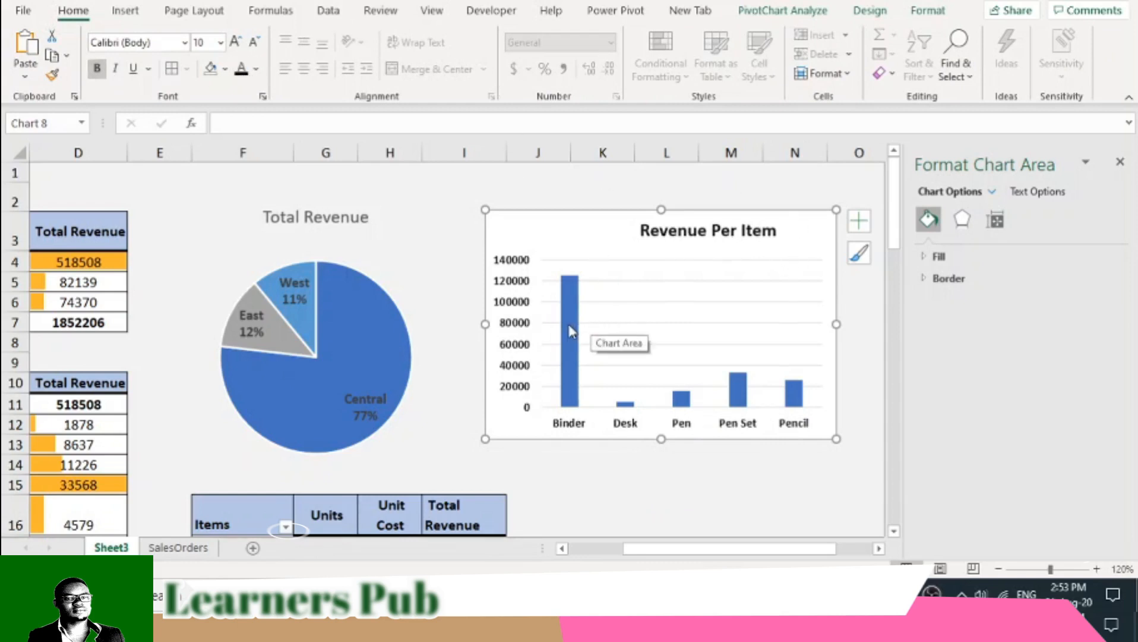
pyautogui.moveTo(837, 439); pyautogui.dragTo(857, 444)
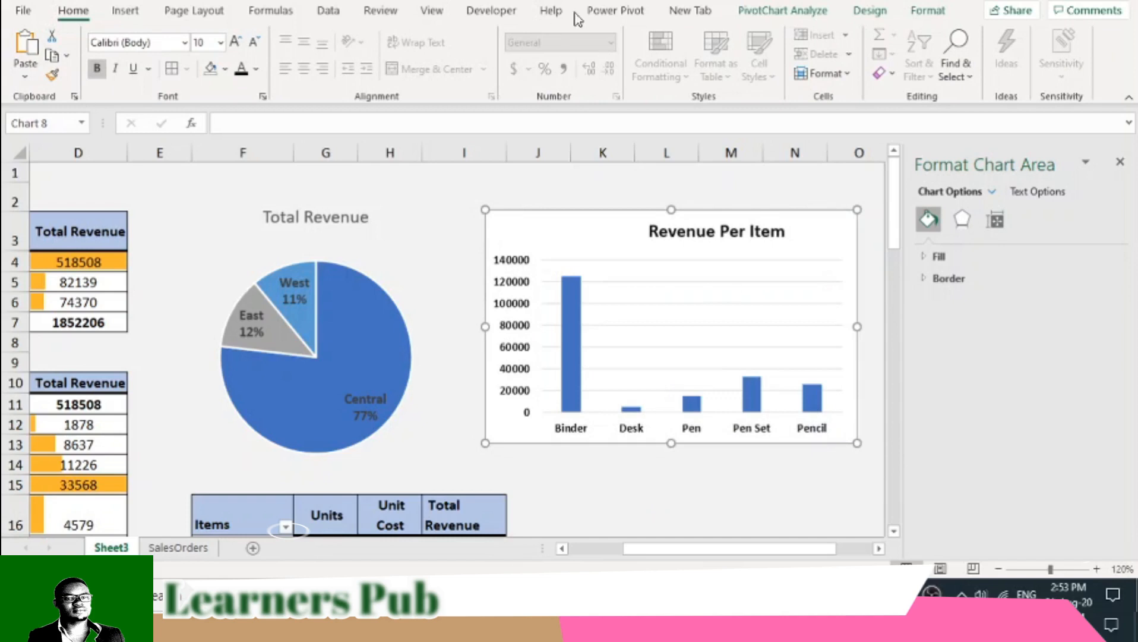
# - Apply the Retrospect theme to the workbook and close the chart formatting pane
pyautogui.click(196, 11)
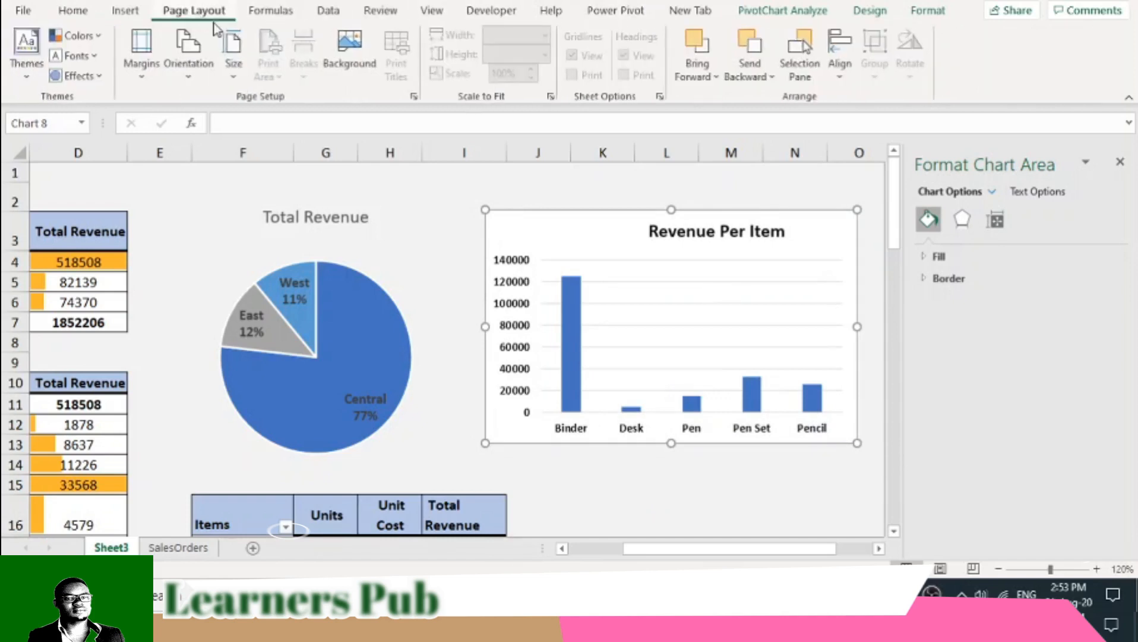
pyautogui.click(26, 67)
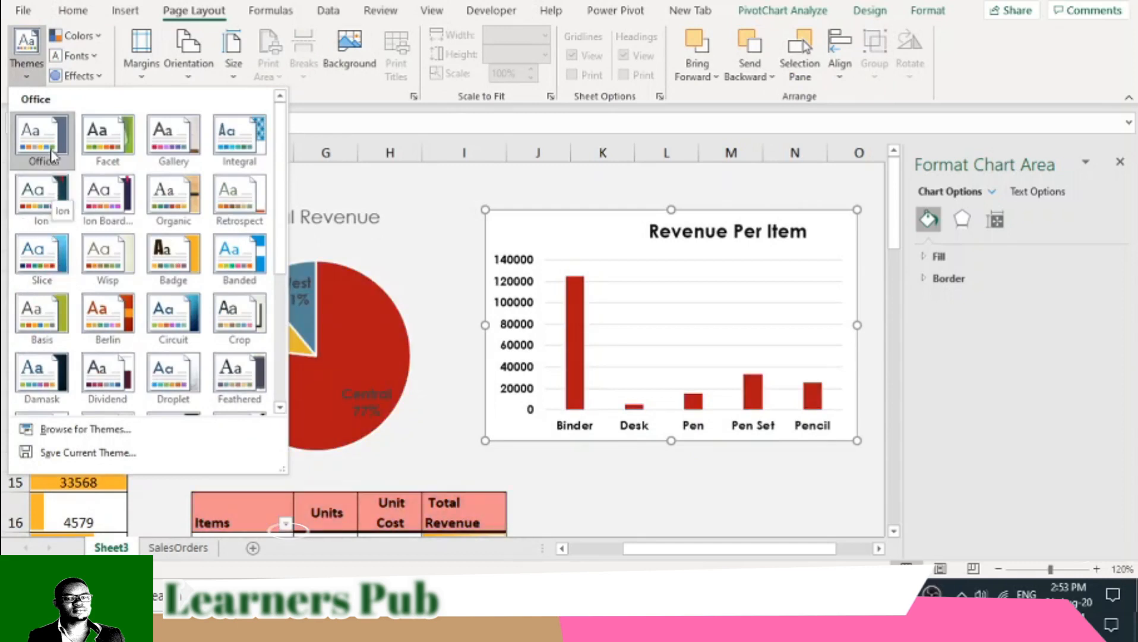
pyautogui.click(238, 213)
pyautogui.moveTo(709, 549); pyautogui.dragTo(665, 561)
pyautogui.click(1123, 158)
pyautogui.press('Escape')
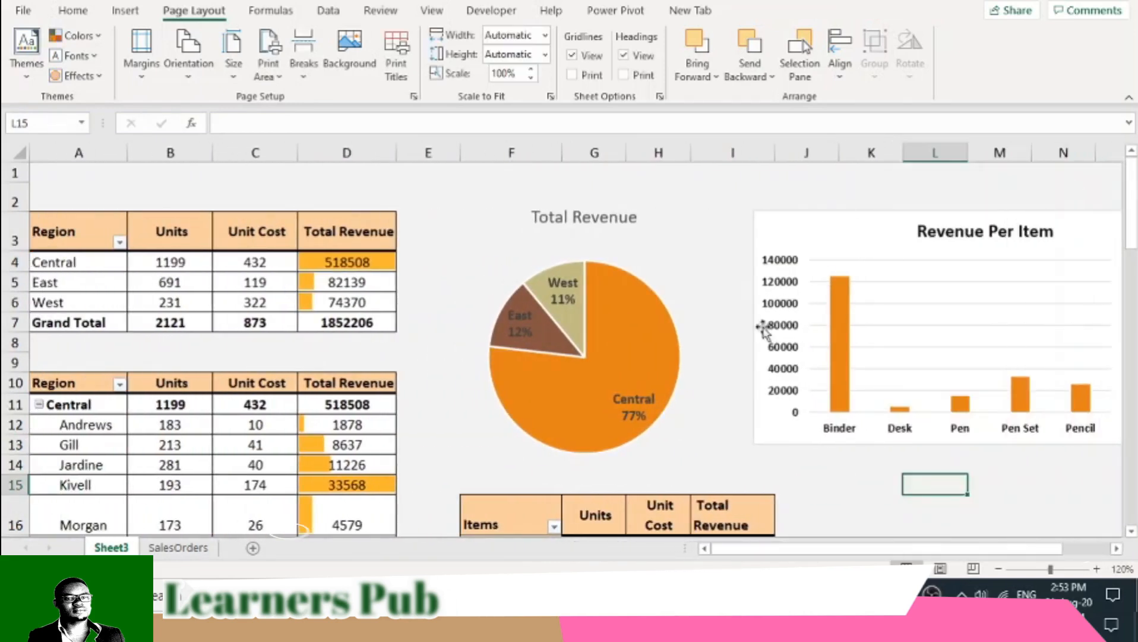
# - Nudge the title of the Revenue Per Item chart slightly to the right within the chart
pyautogui.scroll(-1, 764, 457)
pyautogui.scroll(-2, 763, 457)
pyautogui.scroll(3, 788, 447)
pyautogui.click(914, 221)
pyautogui.moveTo(914, 220)
pyautogui.mouseDown()
pyautogui.moveTo(916, 244)
pyautogui.moveTo(906, 220)
pyautogui.moveTo(921, 219)
pyautogui.mouseUp()
pyautogui.scroll(-1, 885, 472)
pyautogui.scroll(1, 638, 395)
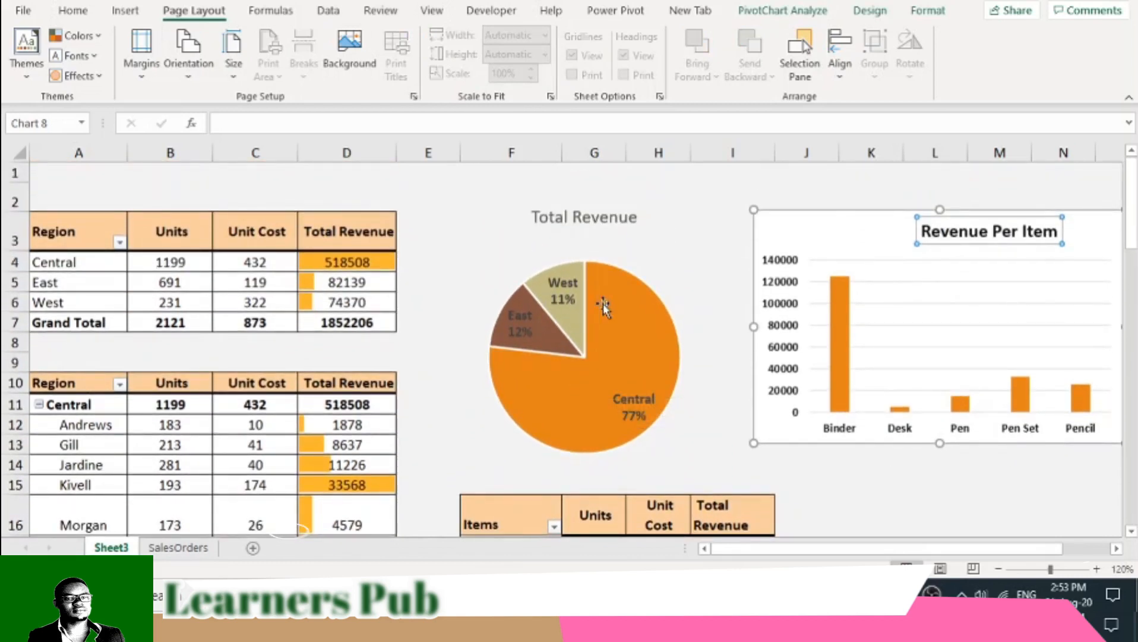
# - Add data labels to the columns of the Revenue Per Item chart
pyautogui.click(804, 247)
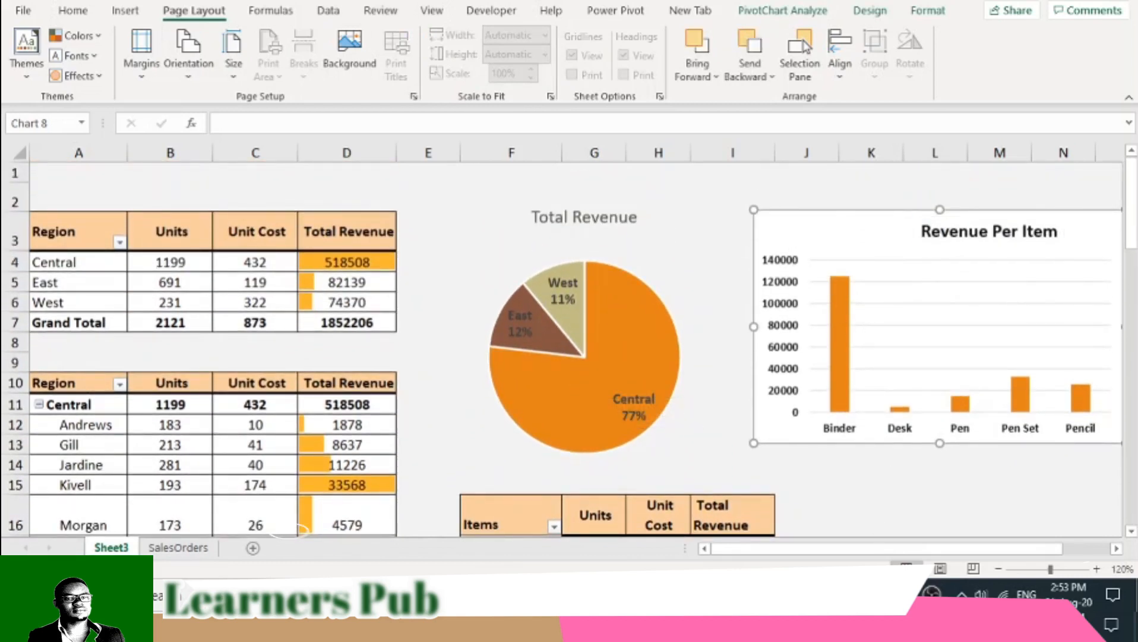
pyautogui.moveTo(864, 550); pyautogui.dragTo(929, 526)
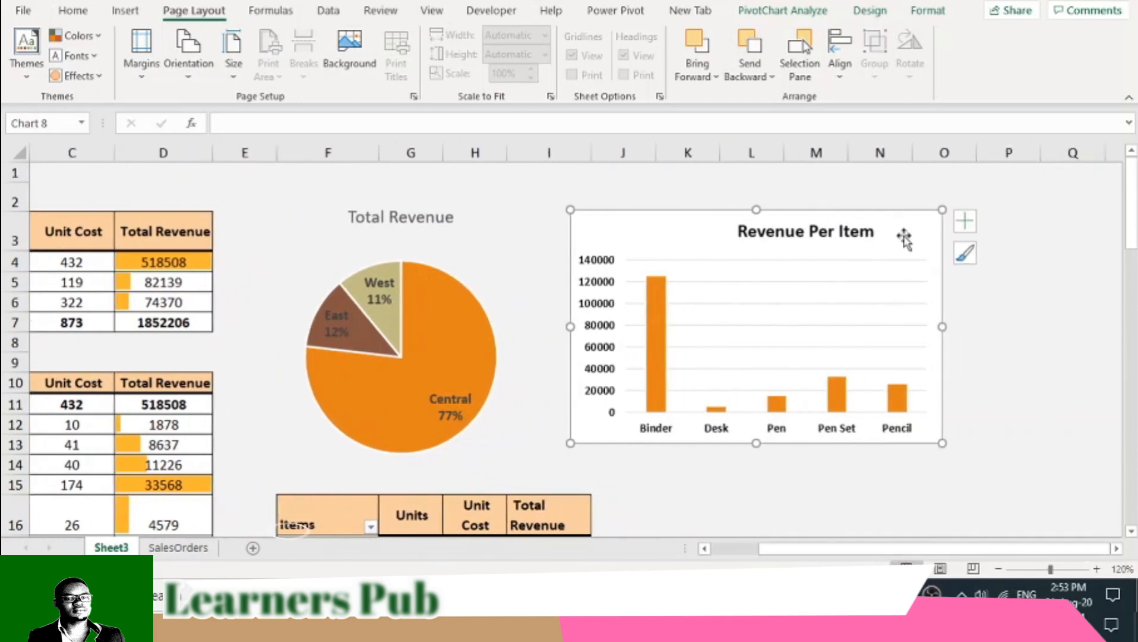
pyautogui.click(965, 221)
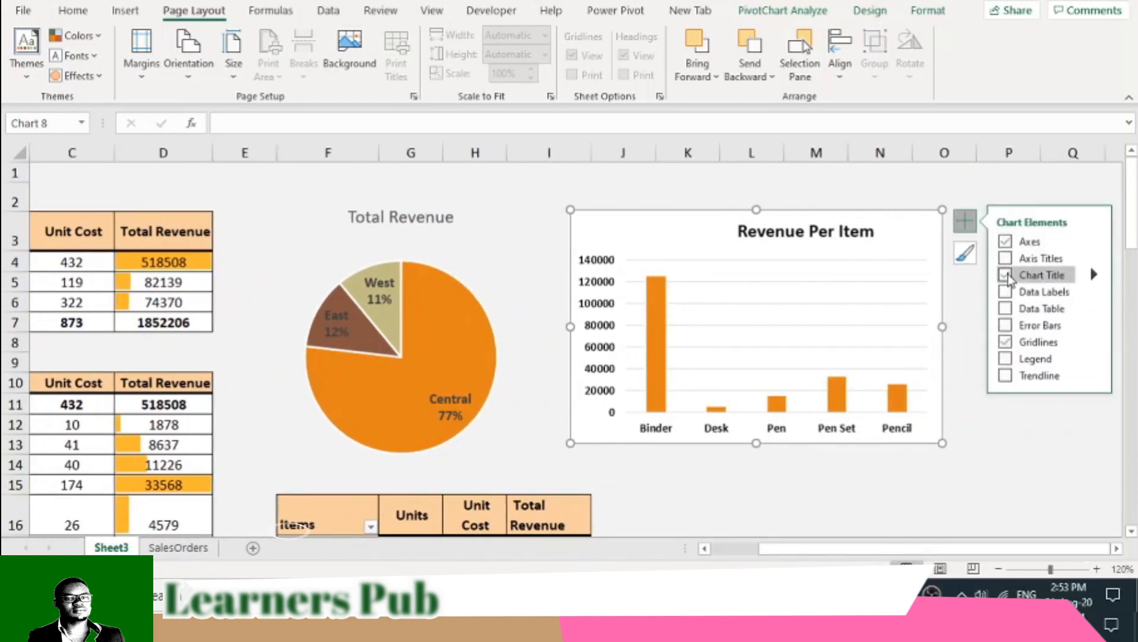
pyautogui.click(1006, 292)
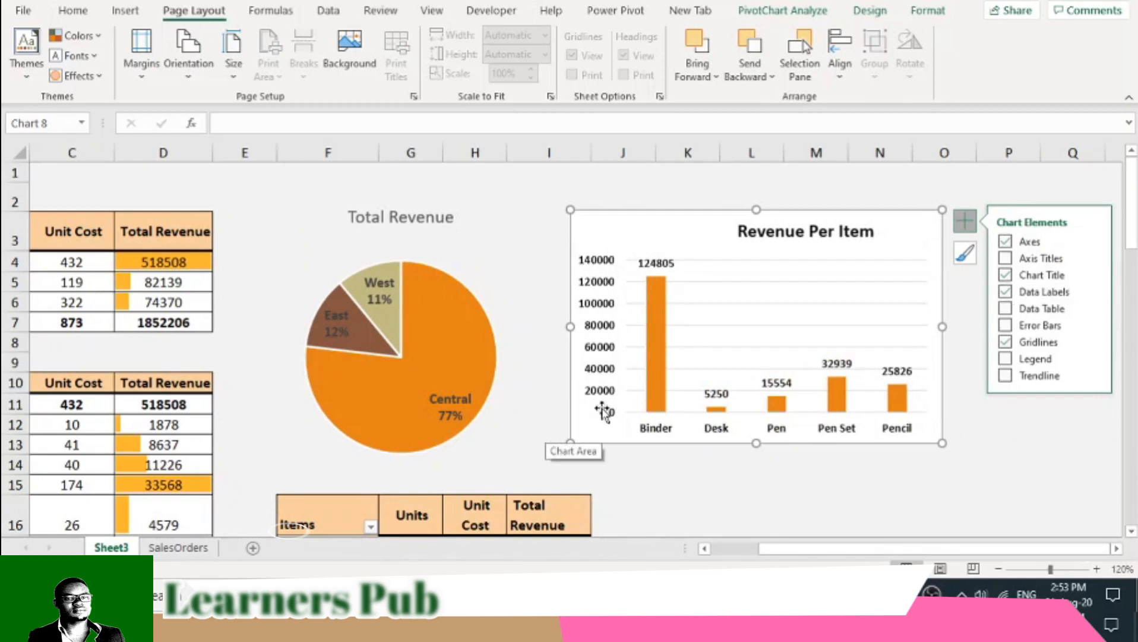
pyautogui.click(508, 238)
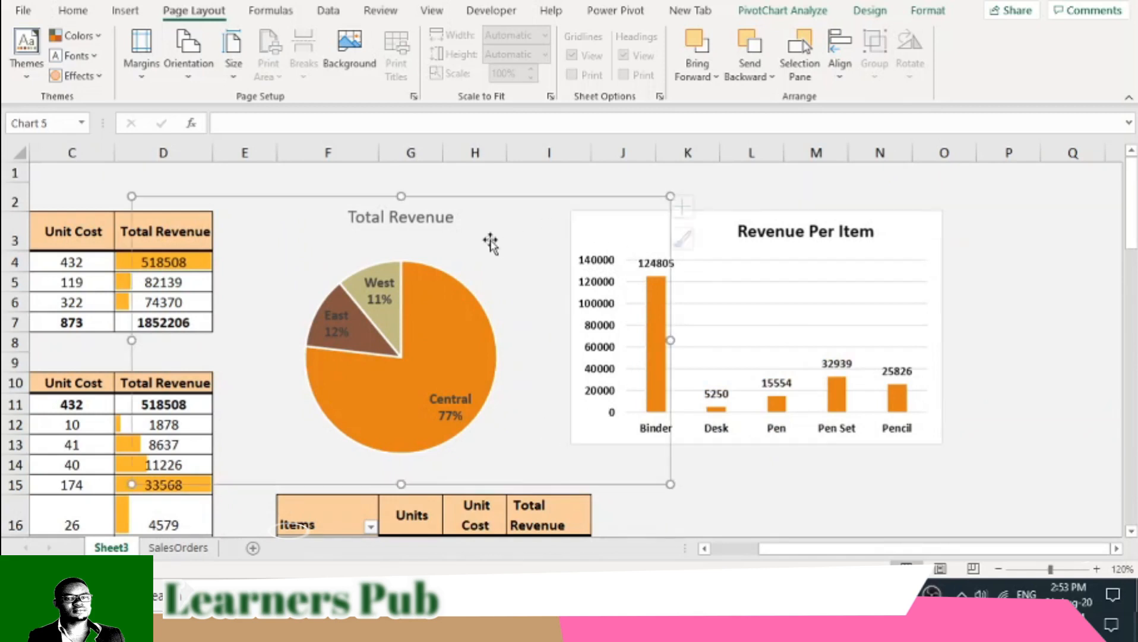
pyautogui.click(542, 172)
pyautogui.moveTo(226, 173); pyautogui.dragTo(742, 133)
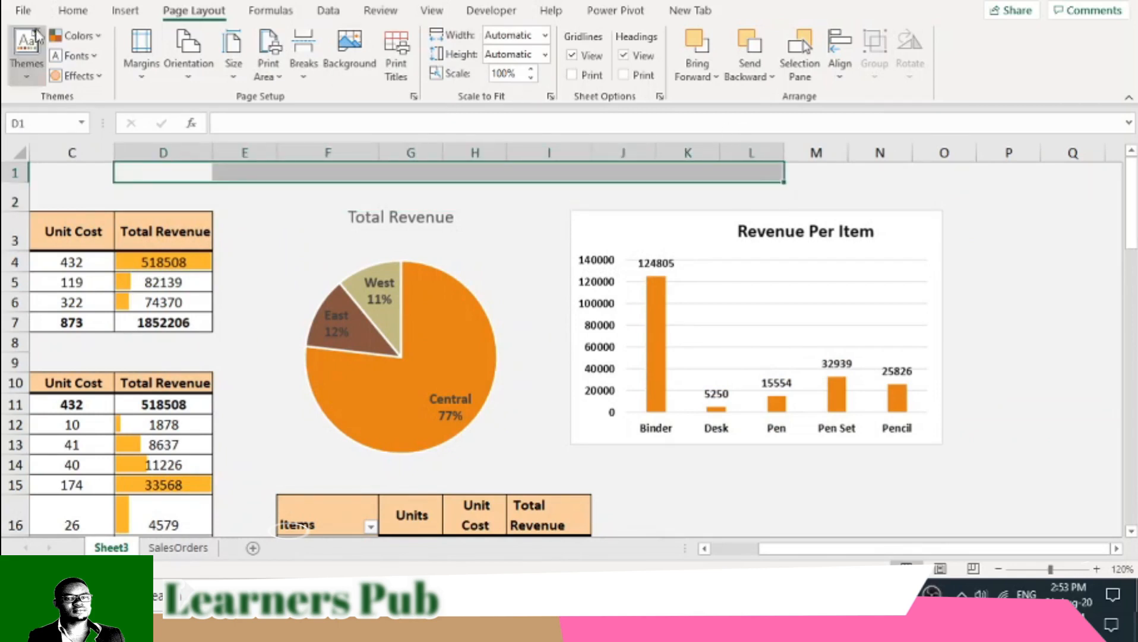
pyautogui.click(73, 12)
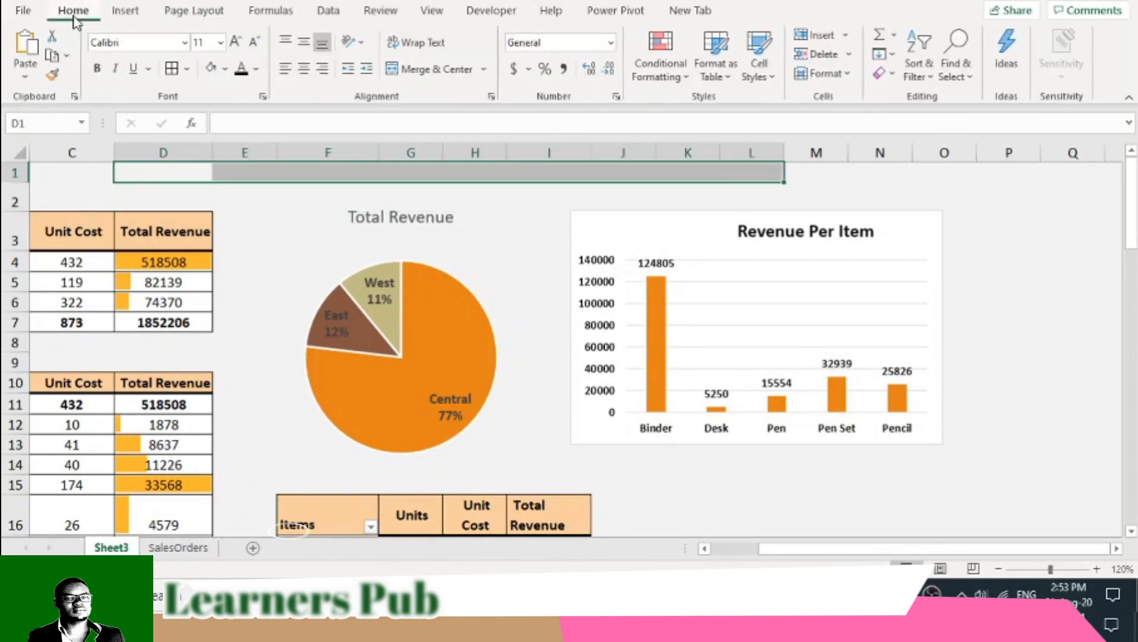
pyautogui.click(256, 69)
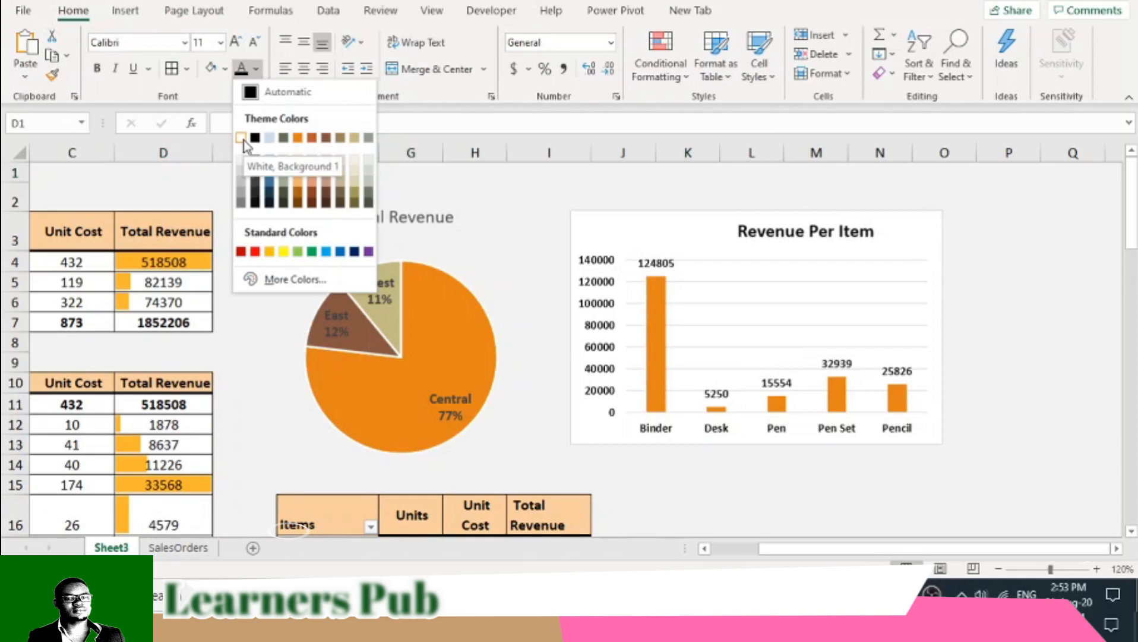
pyautogui.click(535, 173)
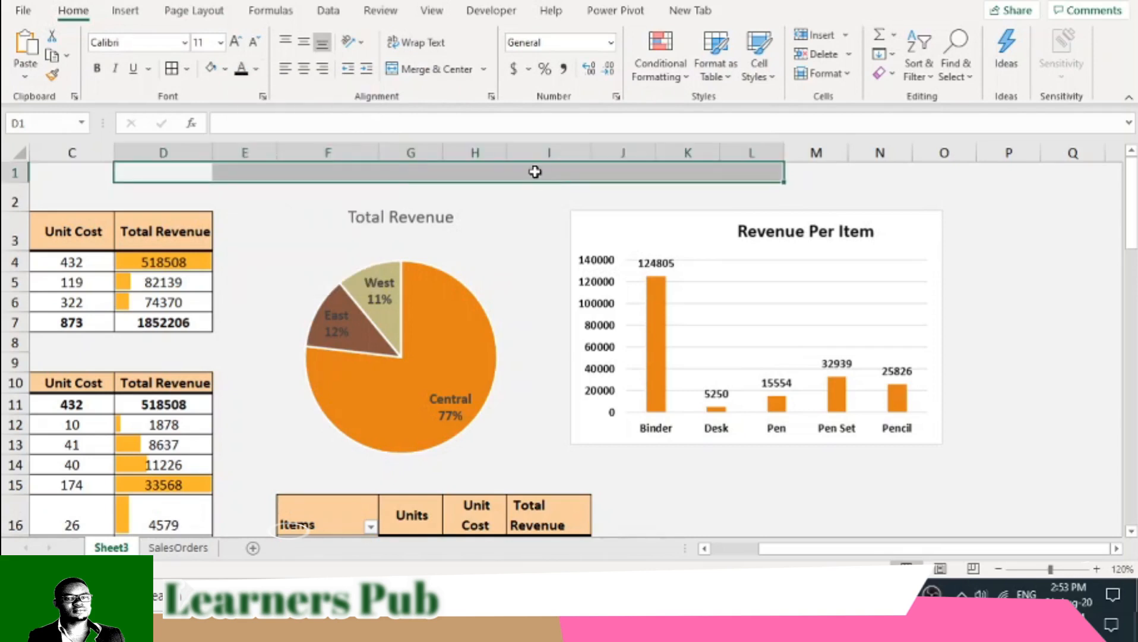
pyautogui.click(226, 72)
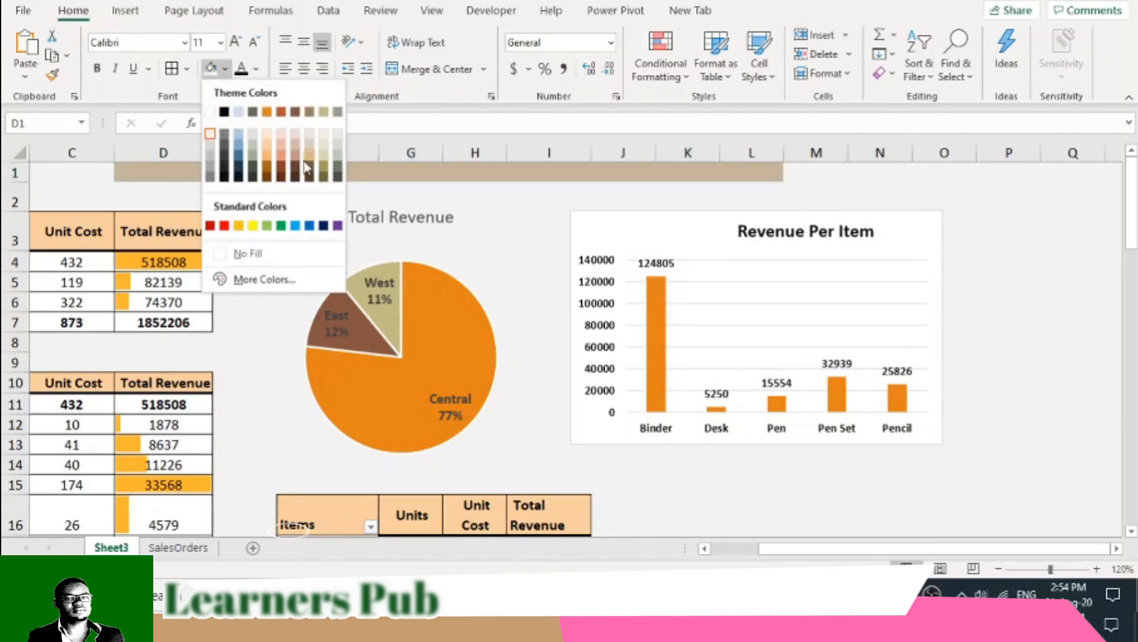
pyautogui.click(126, 17)
# - Draw a rectangle about 5.62" wide and 0.35" high across rows 1 and 2 above the charts, from column D to K
pyautogui.click(126, 16)
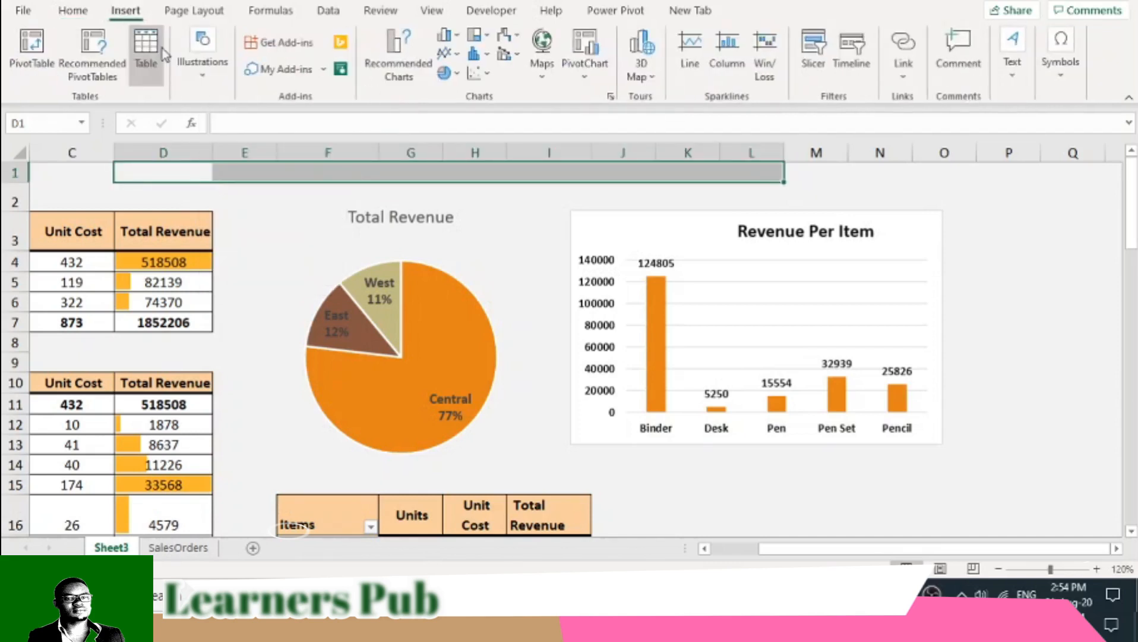
pyautogui.click(202, 63)
pyautogui.click(233, 134)
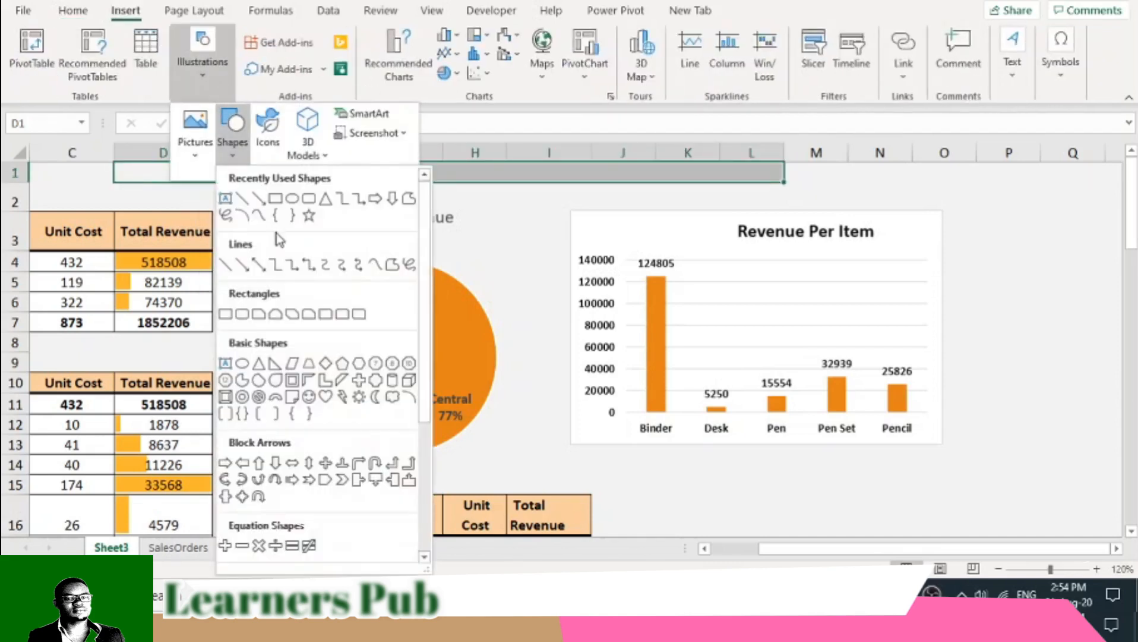
pyautogui.click(275, 193)
pyautogui.moveTo(180, 171)
pyautogui.mouseDown()
pyautogui.moveTo(579, 218)
pyautogui.moveTo(720, 203)
pyautogui.mouseUp()
# - Enter the banner title text in the new rectangle, beginning with "Month"
pyautogui.rightClick(512, 187)
pyautogui.press('Escape')
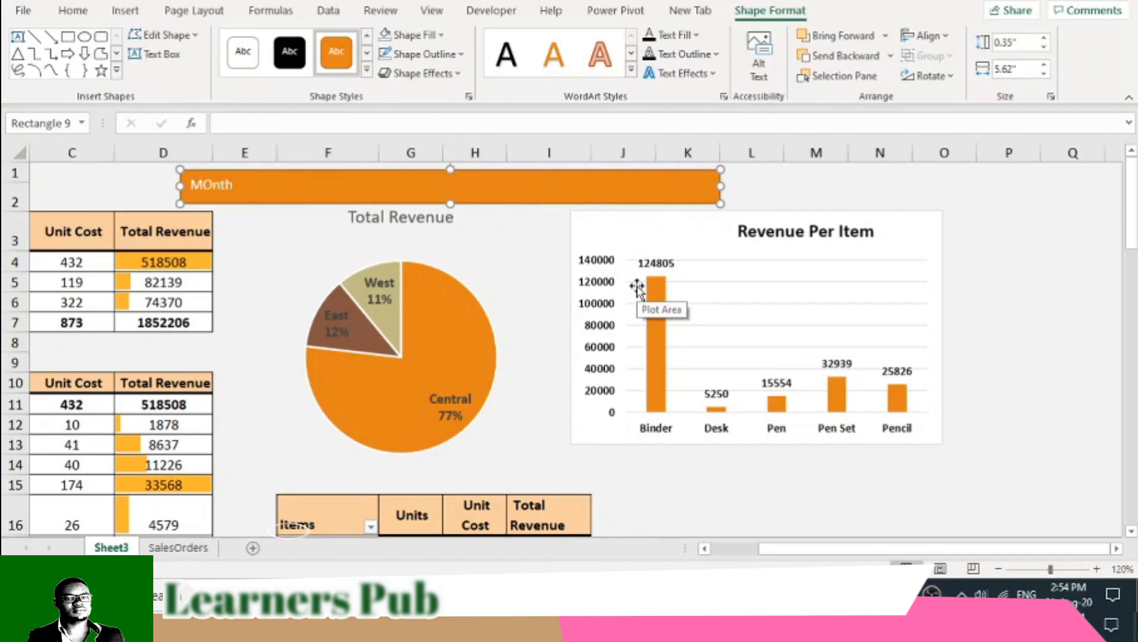
pyautogui.write('Mont')
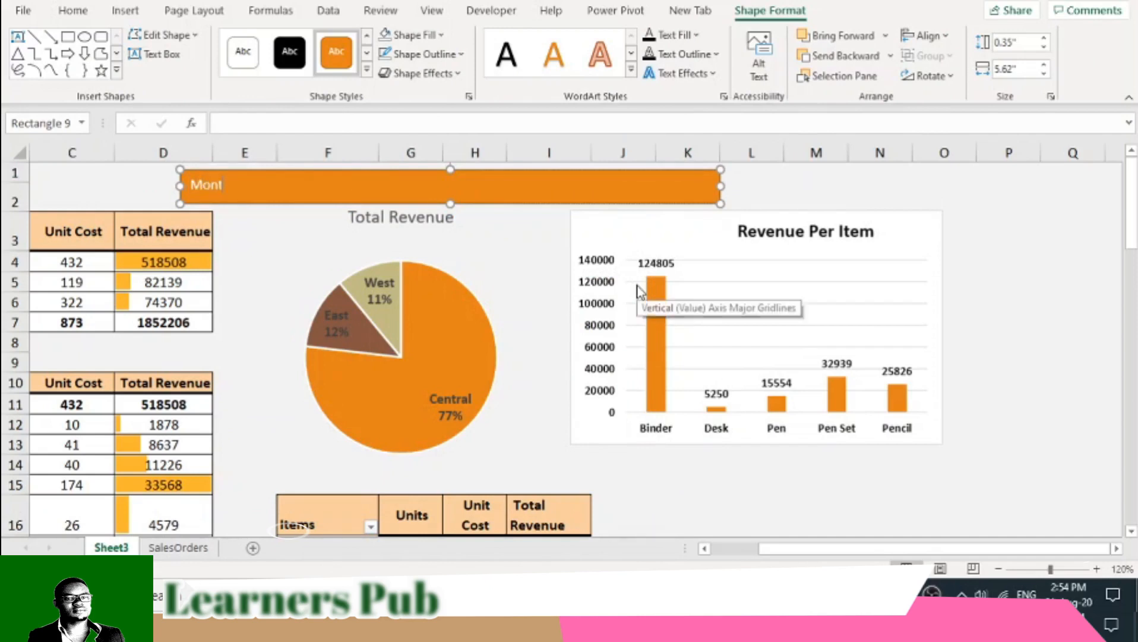
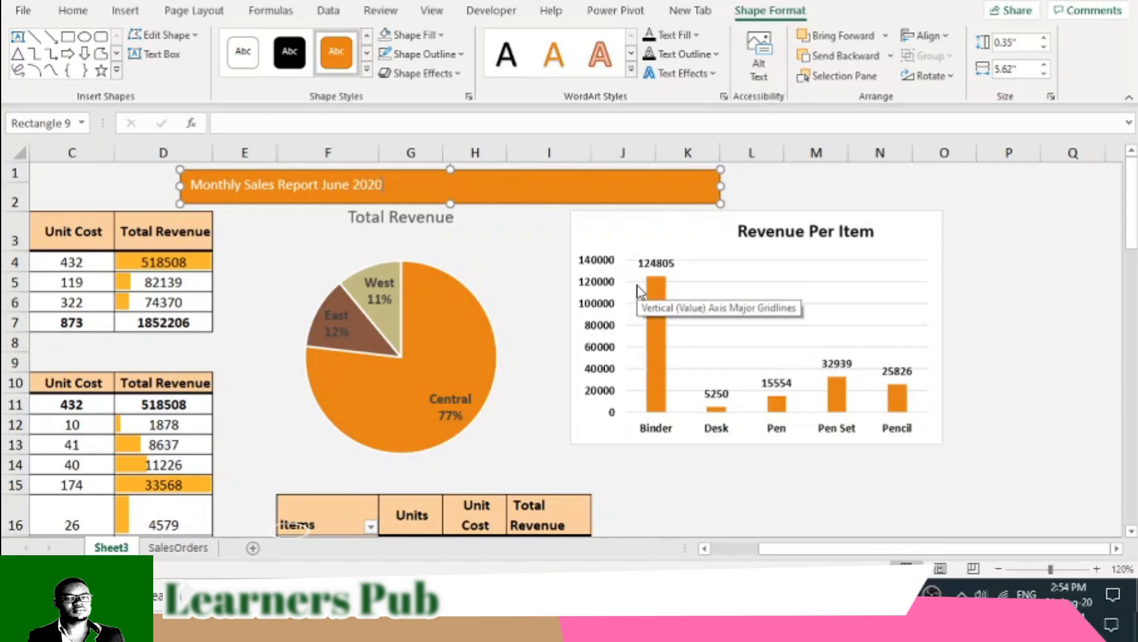
# - Make the banner title text bold and enlarge it to 16 pt, narrowing the banner rectangle to 2.67"
pyautogui.moveTo(721, 182); pyautogui.dragTo(437, 197)
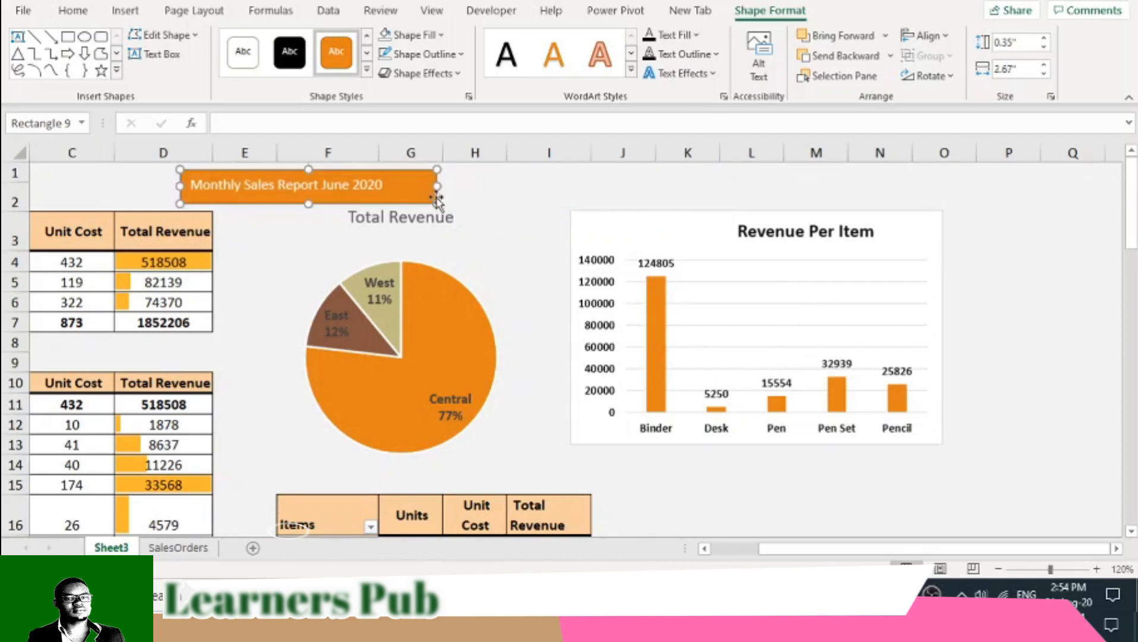
pyautogui.click(73, 10)
pyautogui.click(97, 68)
pyautogui.click(235, 42)
pyautogui.click(235, 42)
pyautogui.click(235, 42)
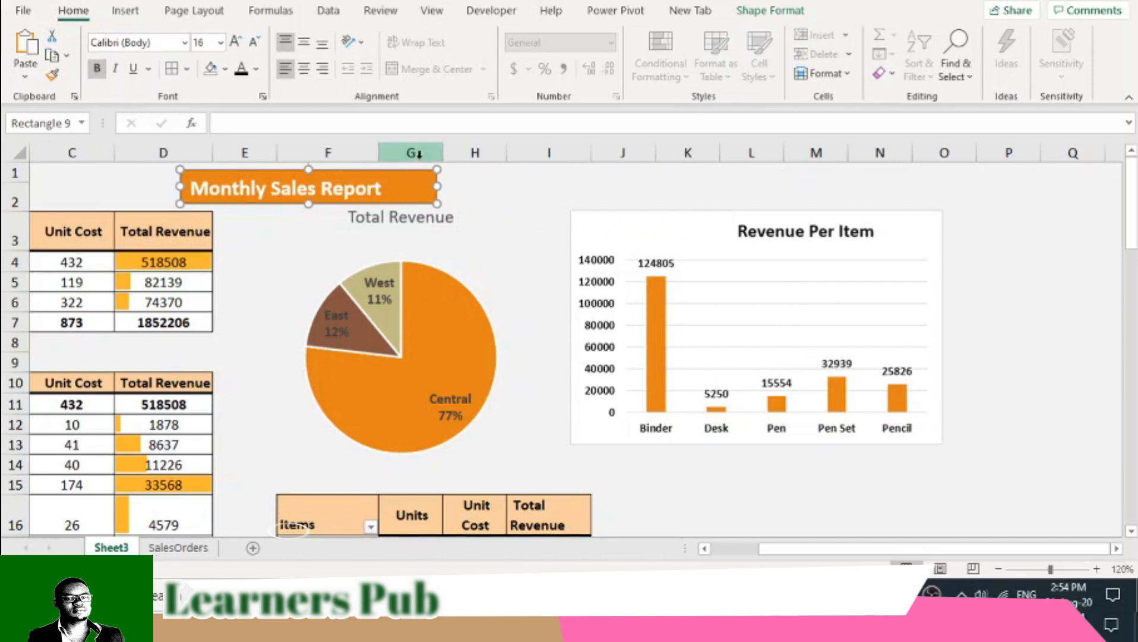
# - Widen the title banner so that it ends in column K, and centre its title horizontally
pyautogui.moveTo(437, 185); pyautogui.dragTo(694, 186)
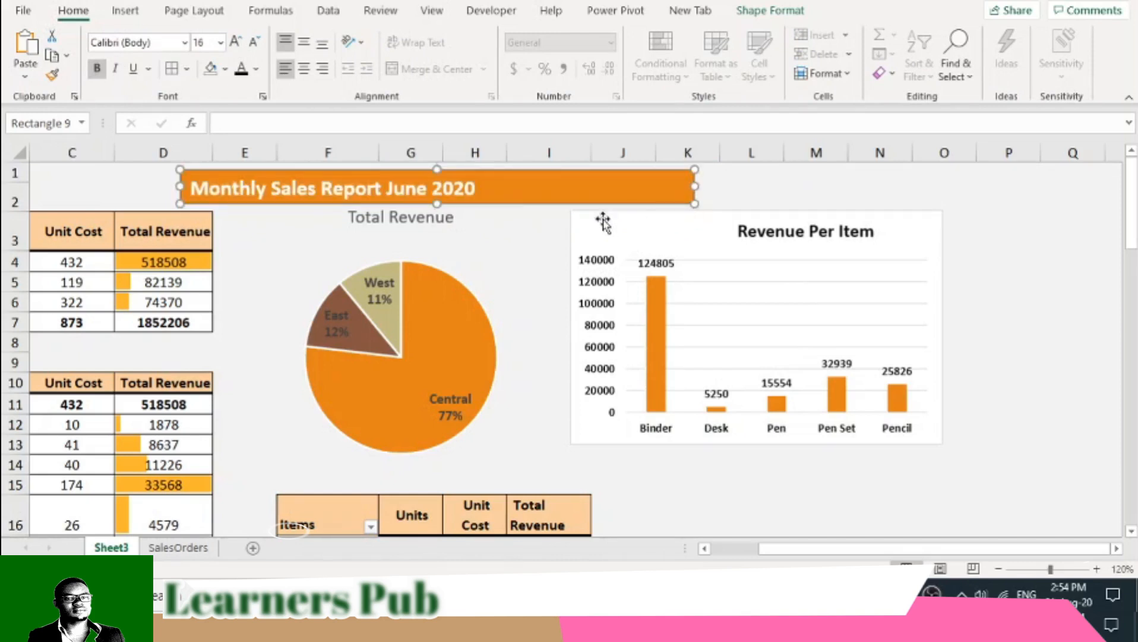
pyautogui.click(304, 70)
pyautogui.click(517, 252)
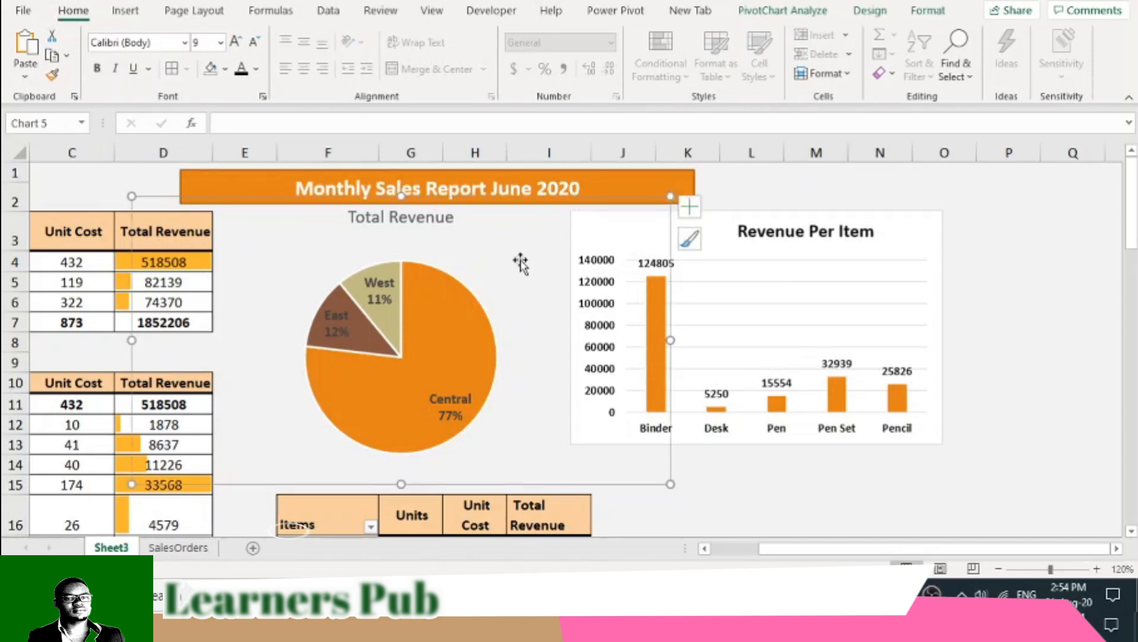
pyautogui.click(885, 478)
pyautogui.scroll(-2, 878, 476)
pyautogui.scroll(2, 873, 479)
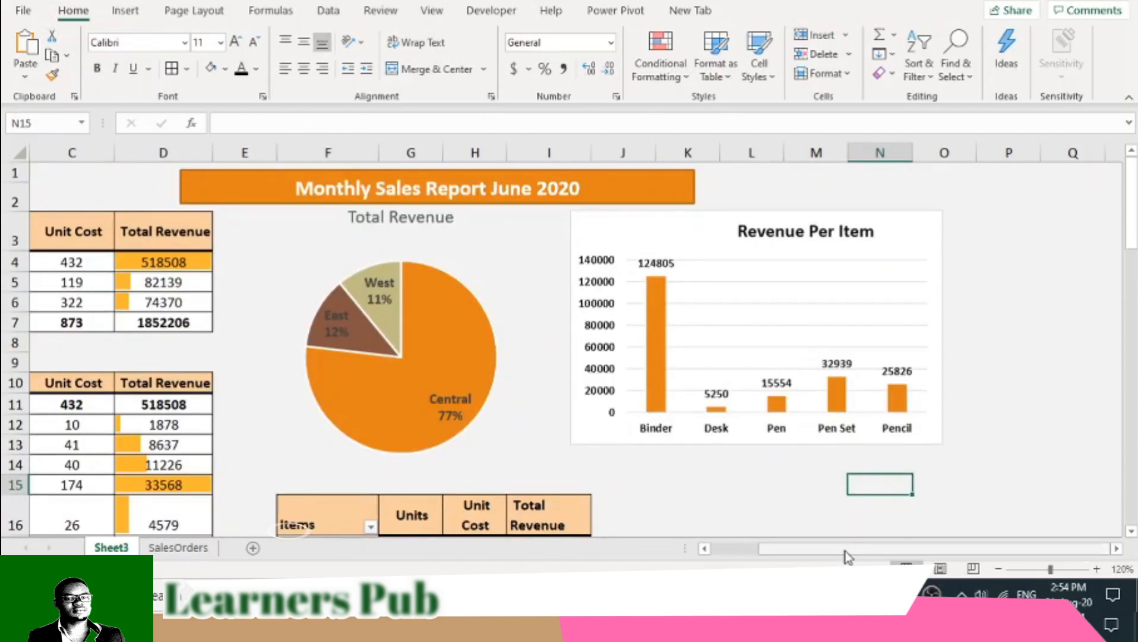
# - Shift the Revenue Per Item chart slightly left and down, and the Total Revenue pie chart slightly down, clear of the banner
pyautogui.moveTo(846, 549); pyautogui.dragTo(729, 549)
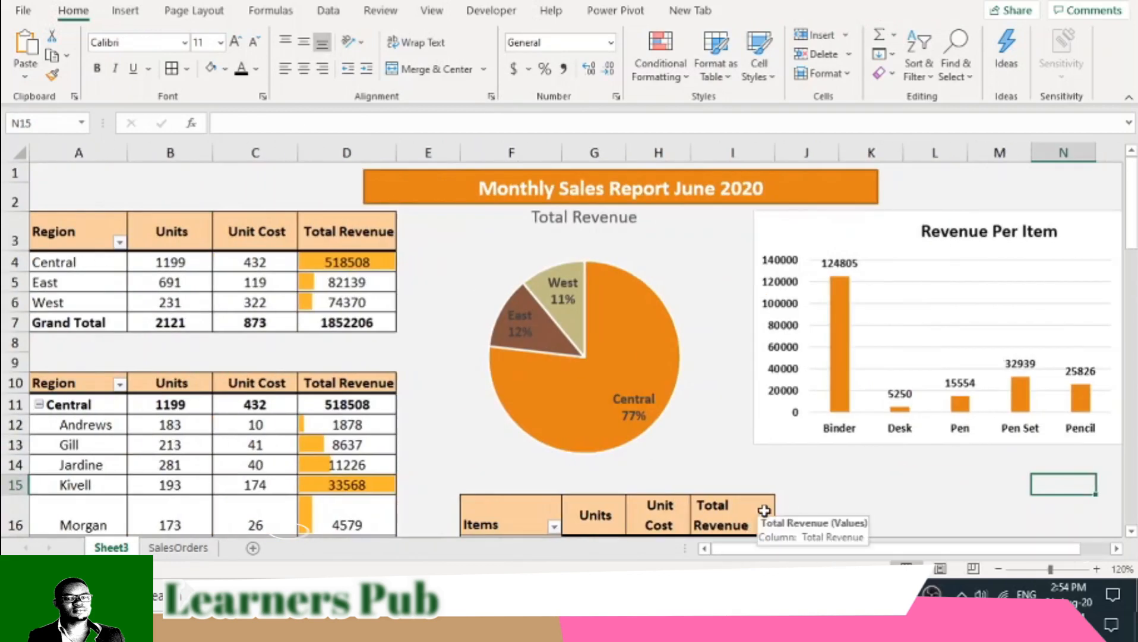
pyautogui.moveTo(925, 218)
pyautogui.mouseDown()
pyautogui.moveTo(907, 231)
pyautogui.moveTo(929, 224)
pyautogui.mouseUp()
pyautogui.moveTo(842, 229); pyautogui.dragTo(826, 236)
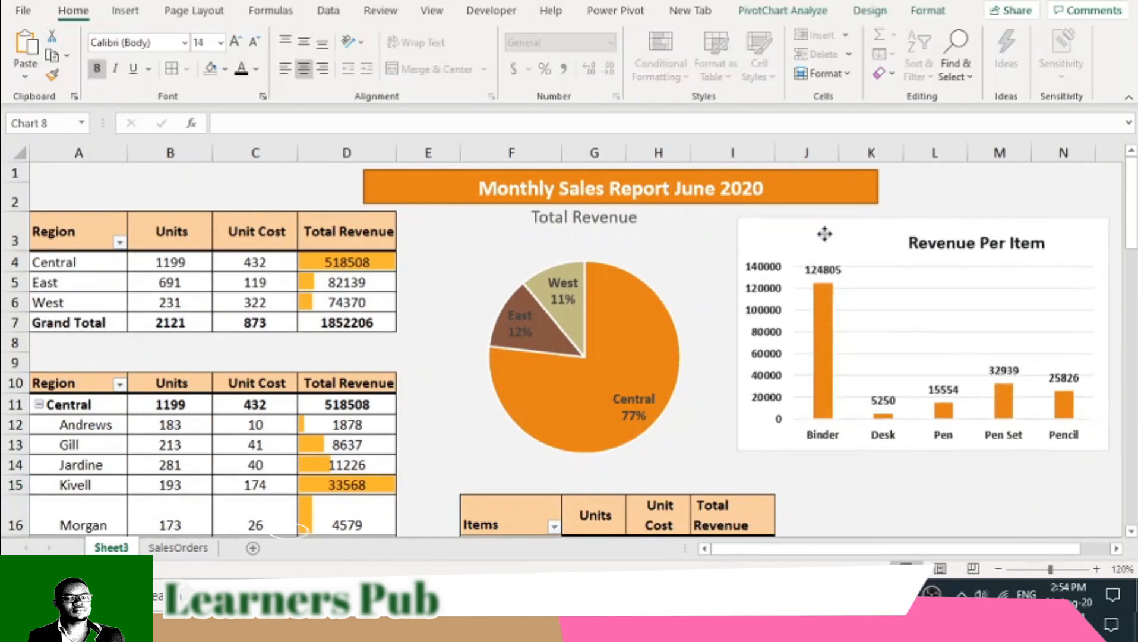
pyautogui.moveTo(628, 254); pyautogui.dragTo(628, 265)
pyautogui.click(918, 486)
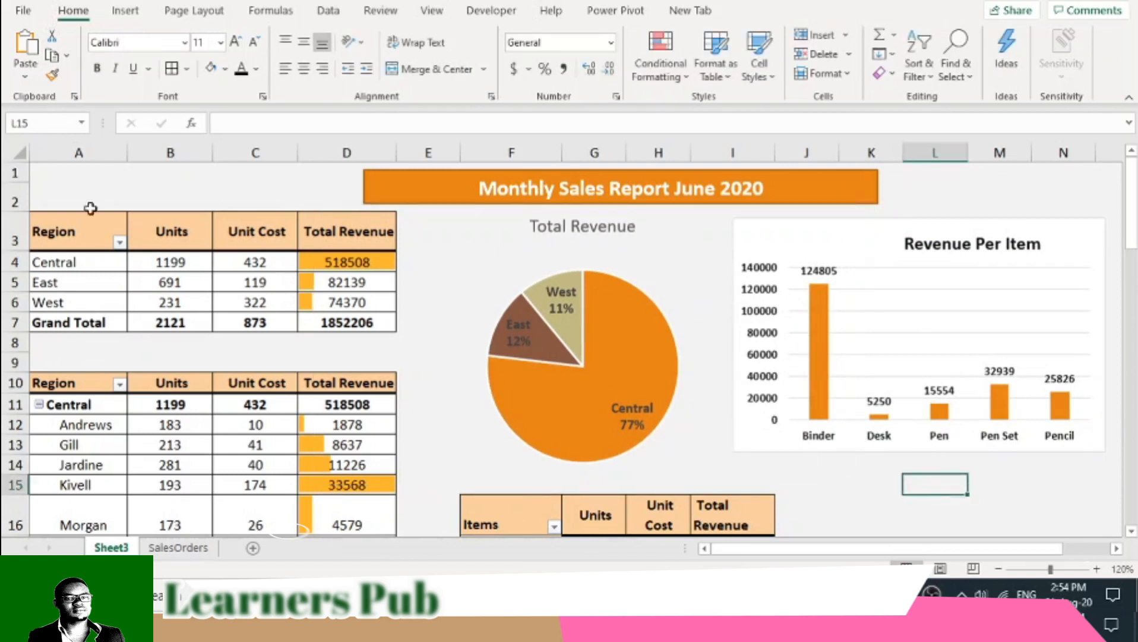
# - Insert three blank columns before column A so that the region tables start in column D
pyautogui.click(90, 153)
pyautogui.rightClick(90, 152)
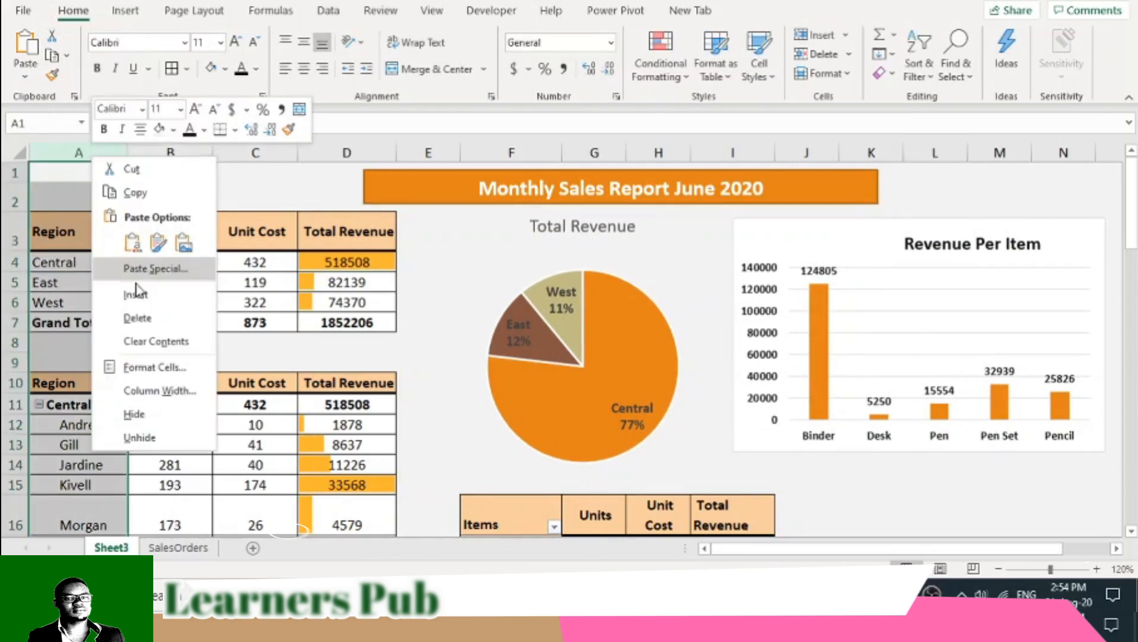
pyautogui.click(136, 288)
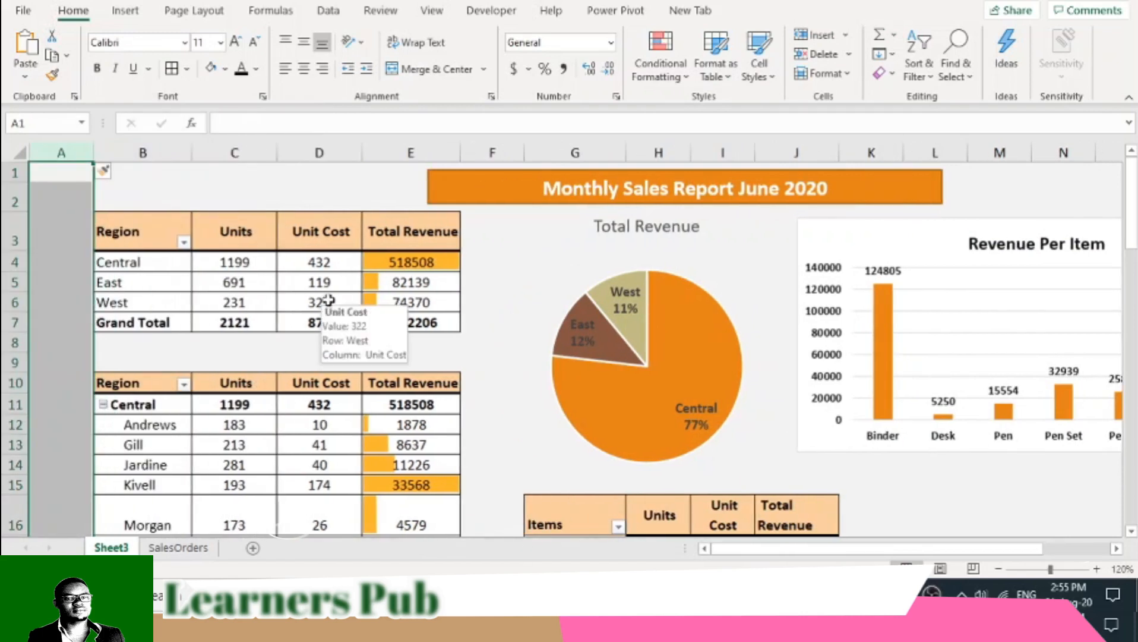
pyautogui.click(81, 198)
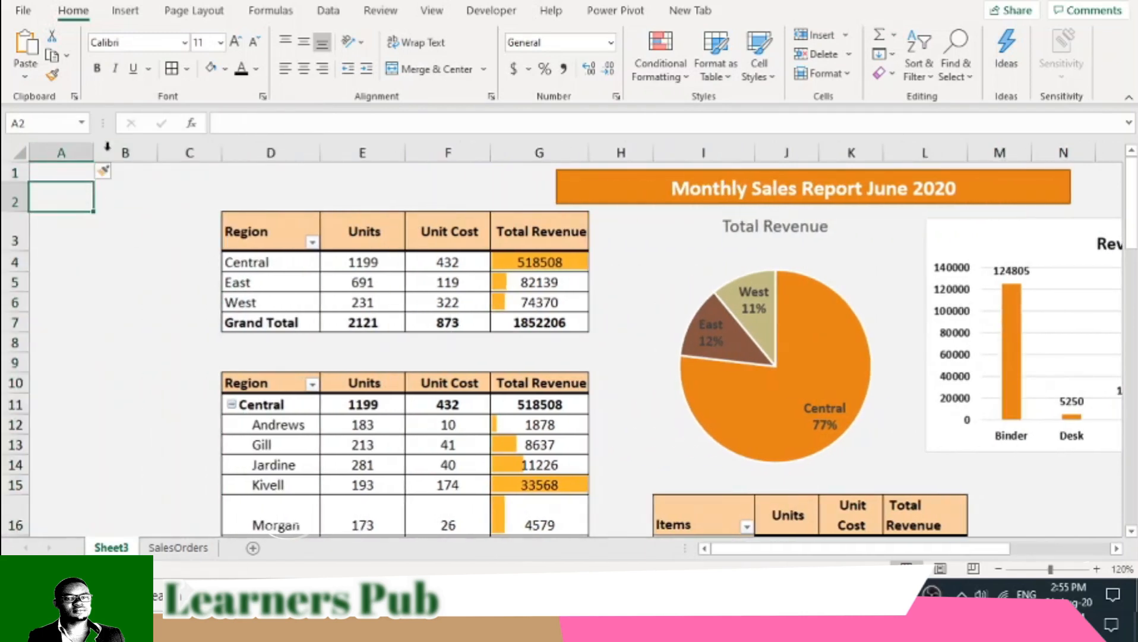
# - Draw a rectangle about 1.29" wide and 0.3" high across rows 1 and 2 from column A to C, and label it "Slicers"
pyautogui.click(135, 14)
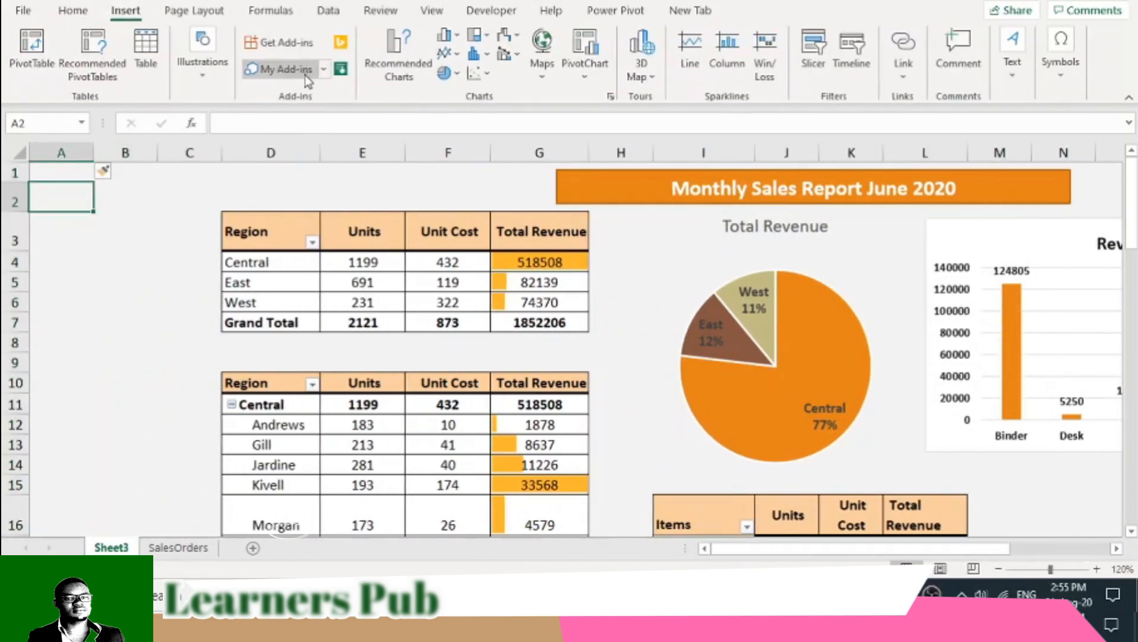
pyautogui.click(219, 79)
pyautogui.click(233, 129)
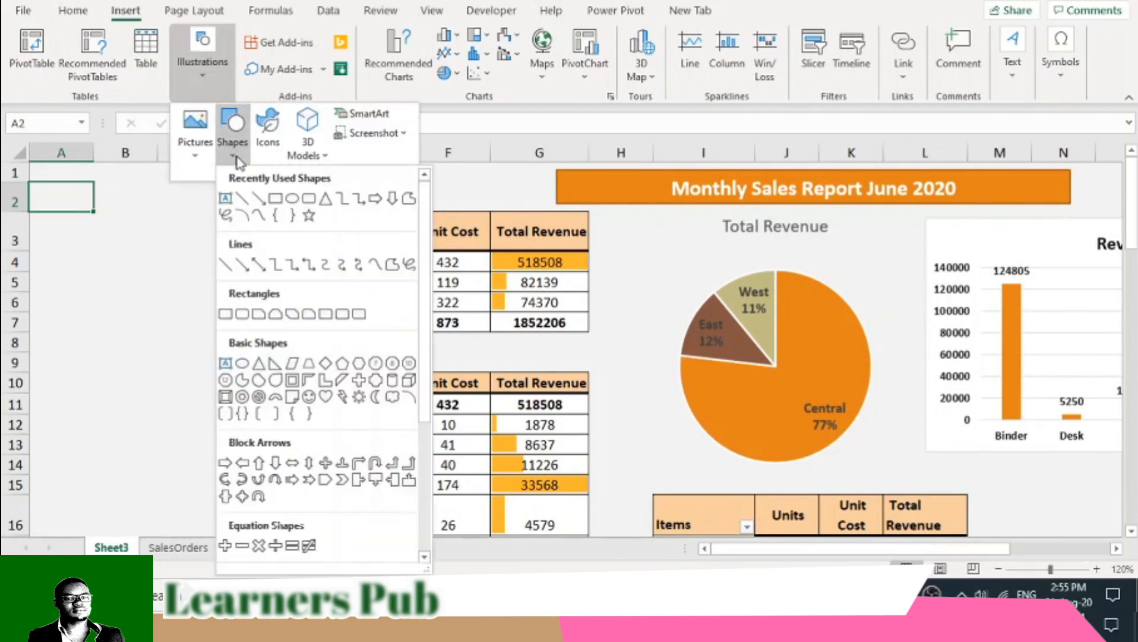
pyautogui.click(275, 199)
pyautogui.moveTo(57, 177)
pyautogui.mouseDown()
pyautogui.moveTo(78, 202)
pyautogui.moveTo(182, 205)
pyautogui.mouseUp()
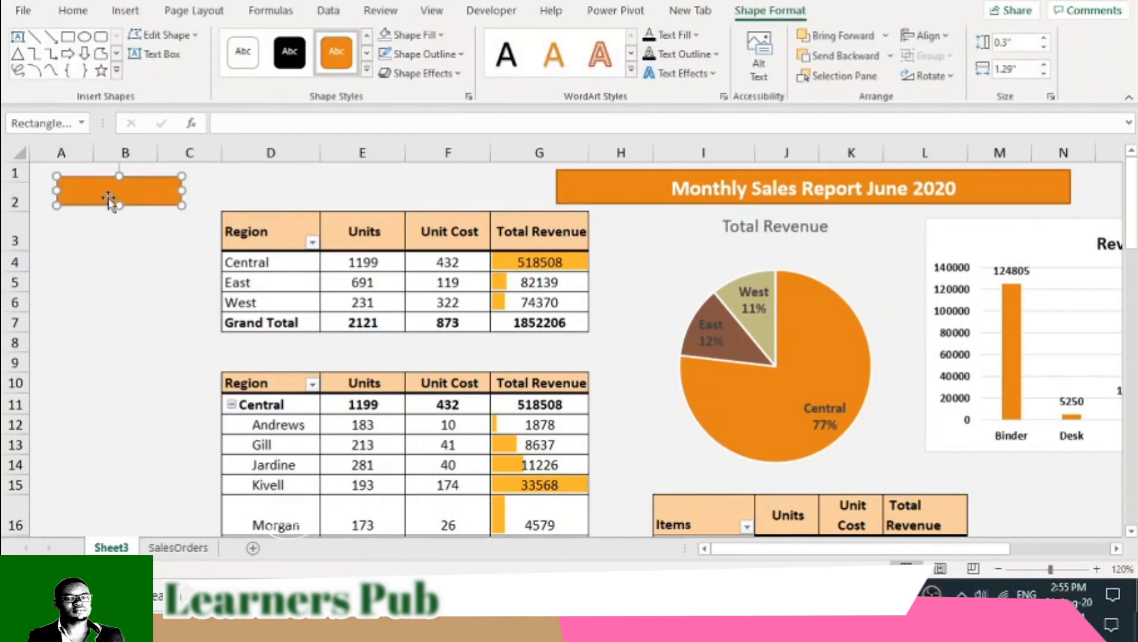
pyautogui.rightClick(107, 194)
pyautogui.click(164, 289)
pyautogui.click(141, 325)
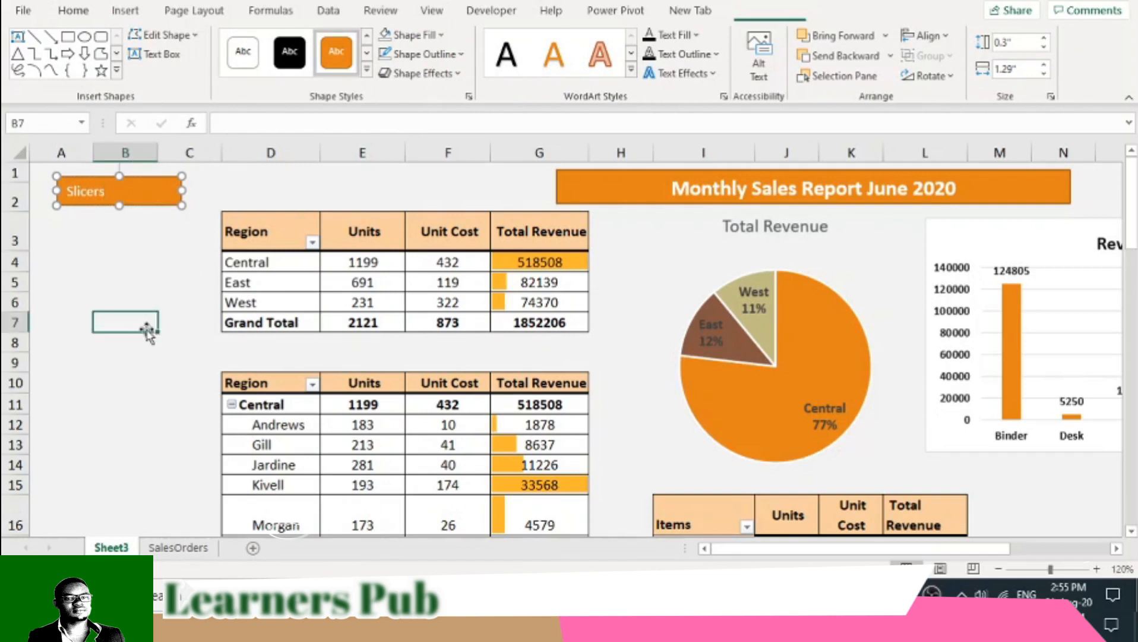
# - Make the "Slicers" label bold and narrow its rectangle so that it ends in column B
pyautogui.click(170, 202)
pyautogui.click(74, 10)
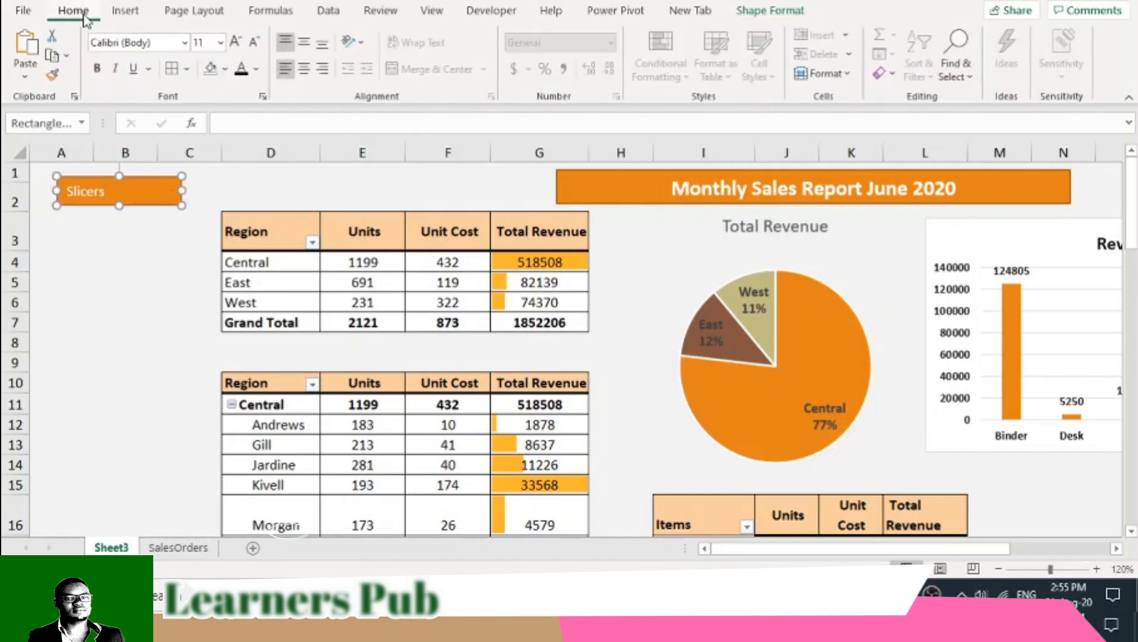
pyautogui.click(99, 68)
pyautogui.moveTo(181, 189); pyautogui.dragTo(152, 189)
pyautogui.click(145, 298)
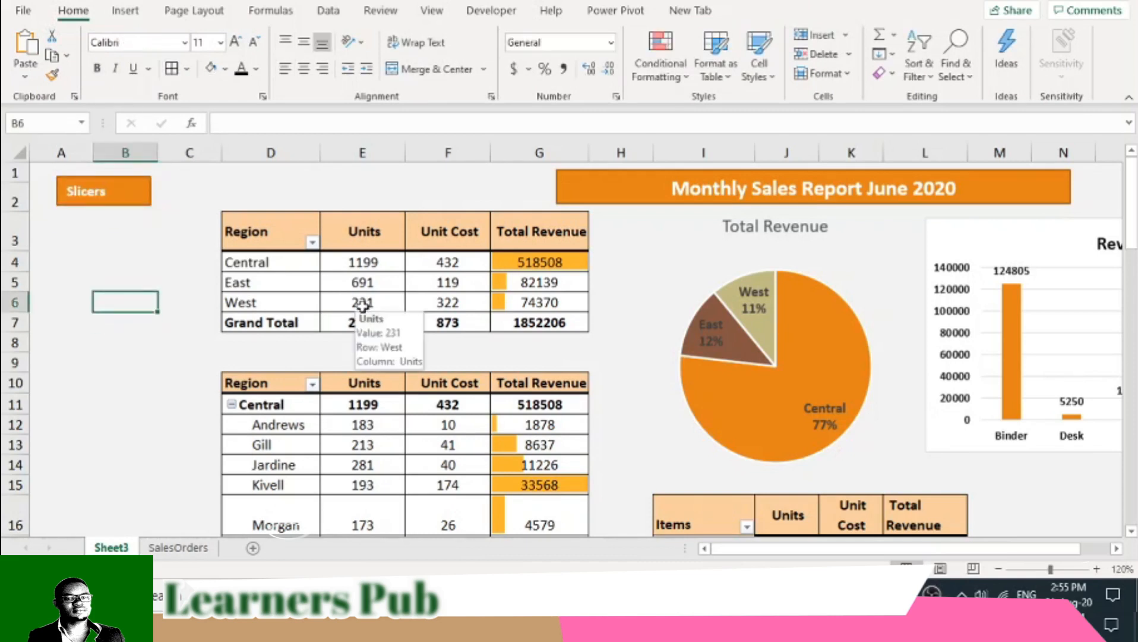
# - Review the PivotTables on Sheet3 and the order dates and records on the SalesOrders sheet, and return to Sheet3
pyautogui.scroll(-1, 395, 401)
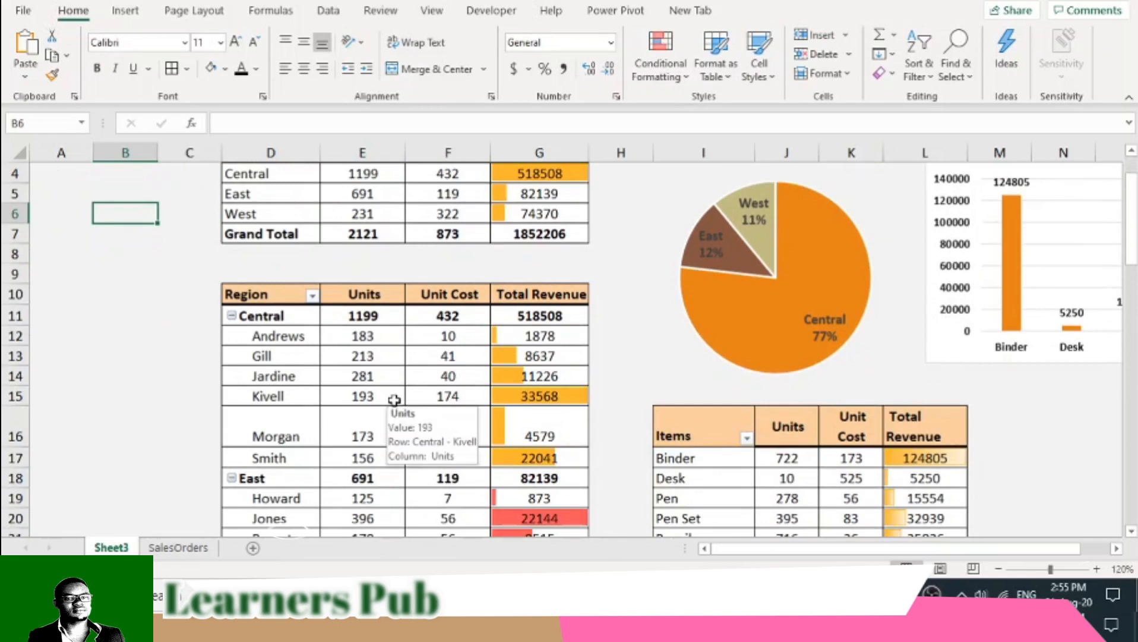
pyautogui.scroll(1, 393, 402)
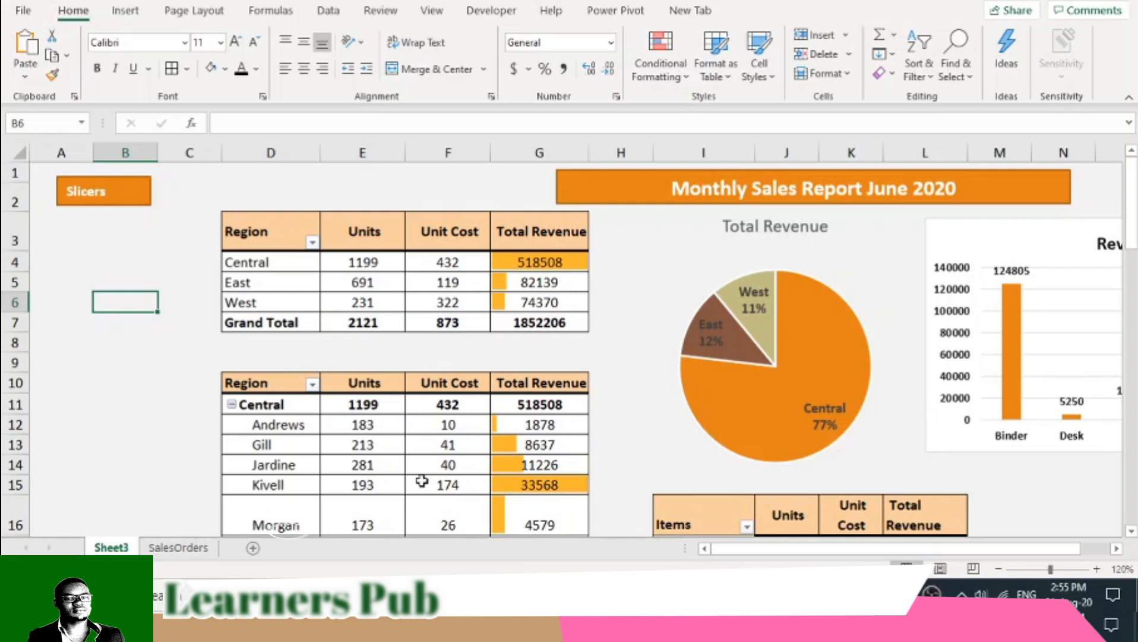
pyautogui.click(178, 547)
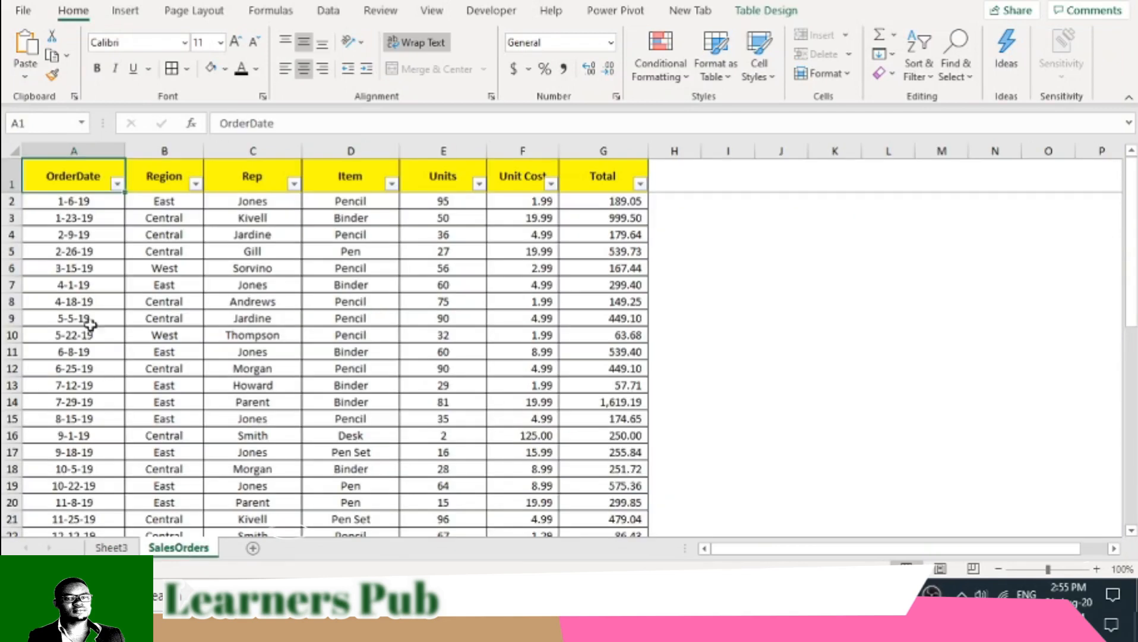
pyautogui.scroll(-10, 89, 324)
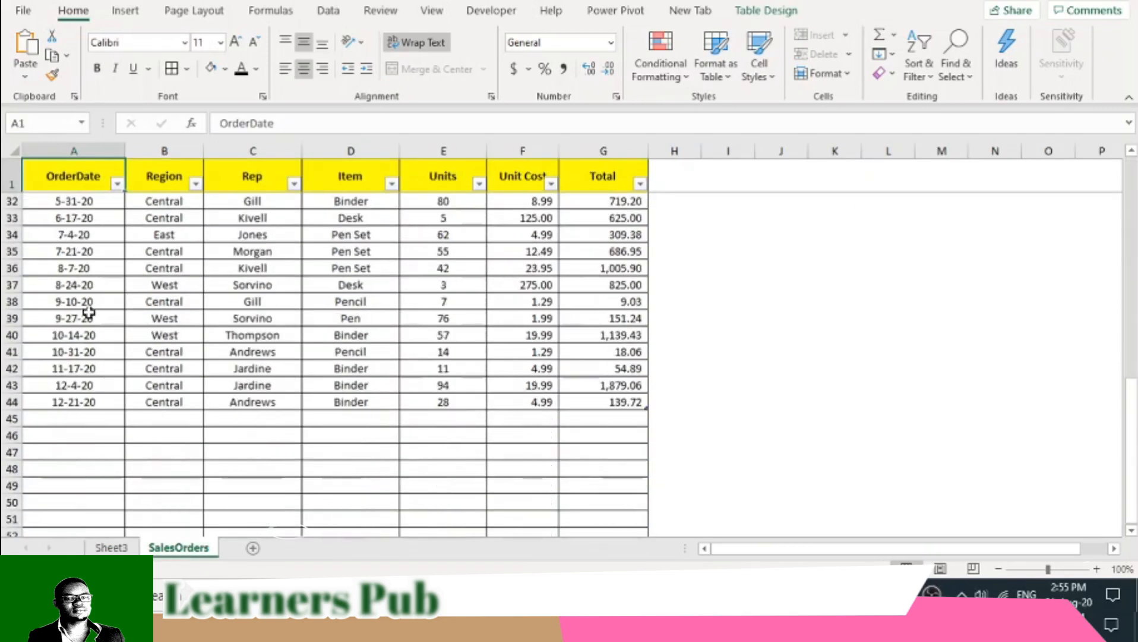
pyautogui.scroll(10, 89, 312)
pyautogui.click(112, 547)
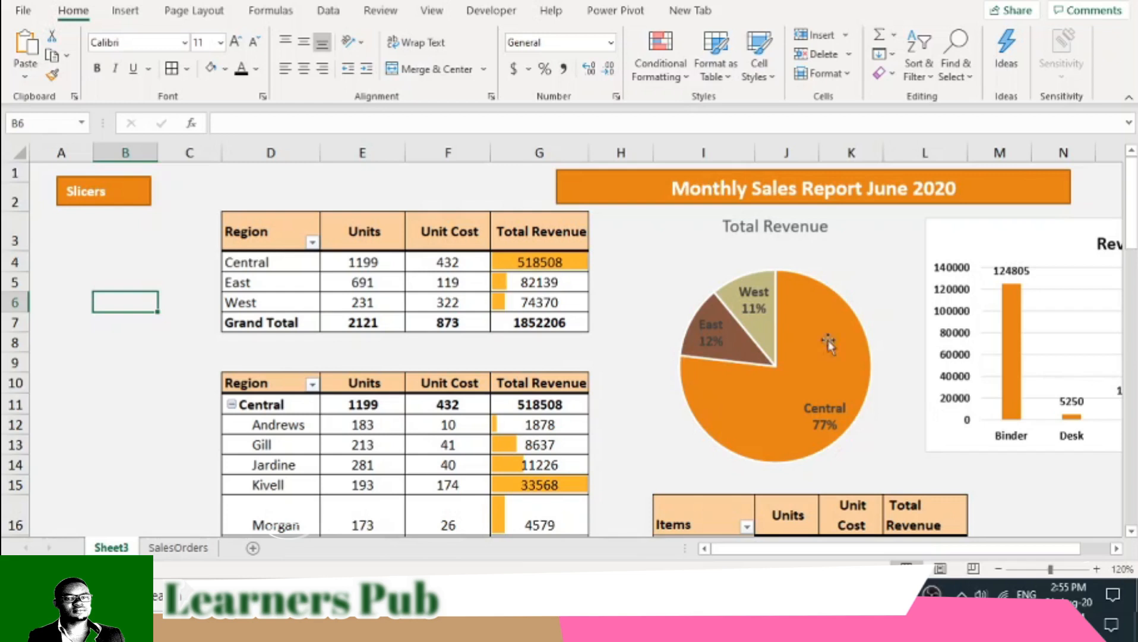
# - Show the PivotTable field list for the Items PivotTable and return to the blank area under the "Slicers" label
pyautogui.scroll(-2, 828, 344)
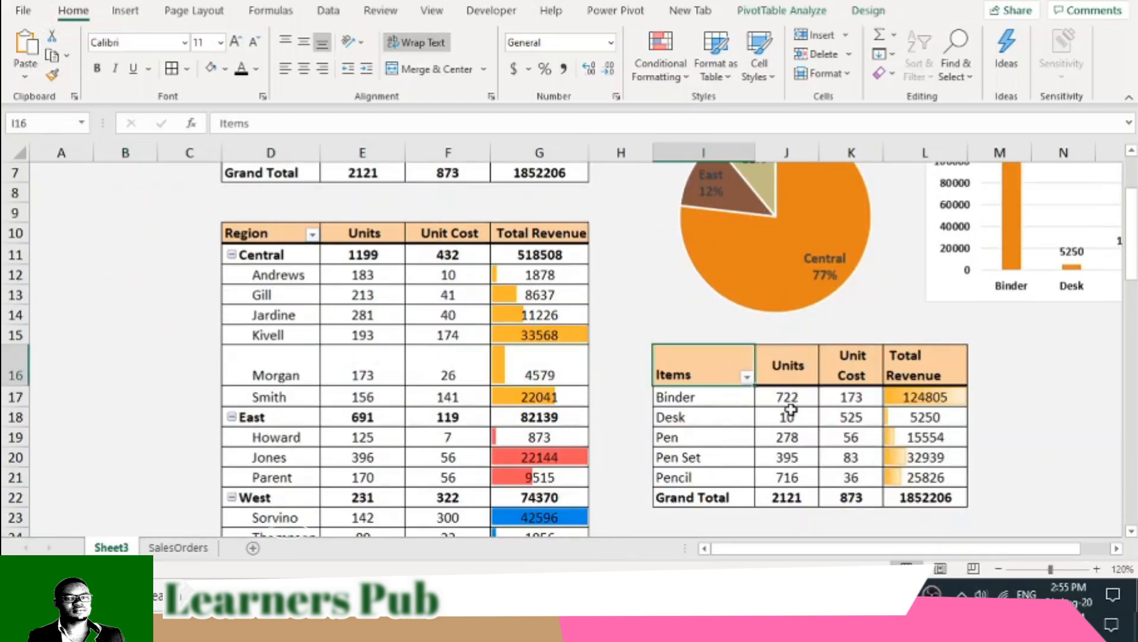
pyautogui.click(779, 11)
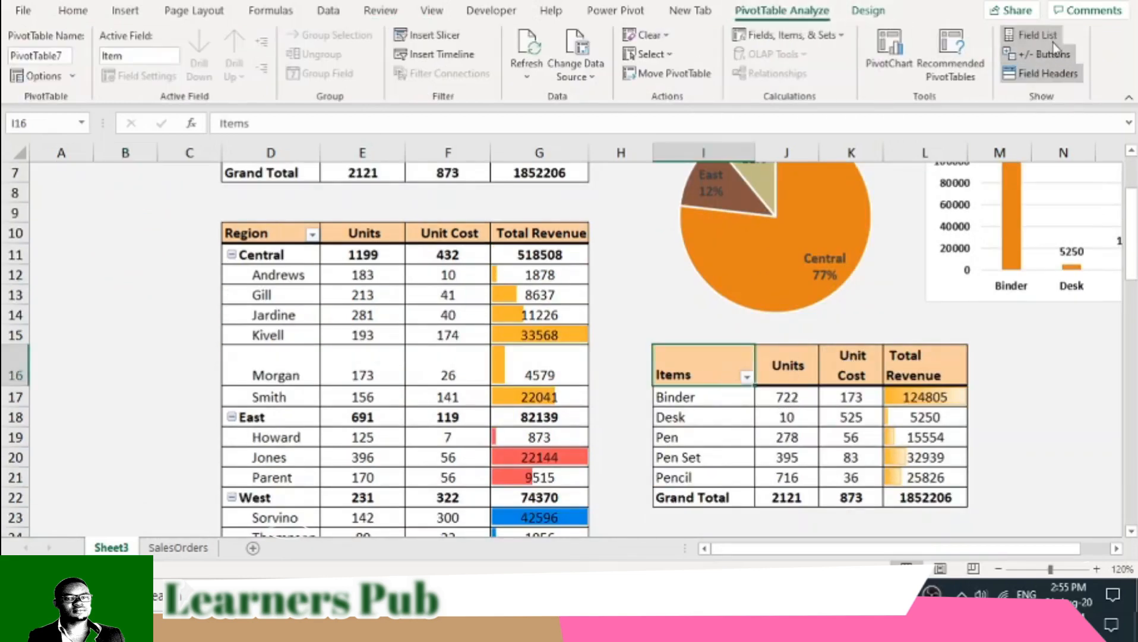
pyautogui.click(1031, 34)
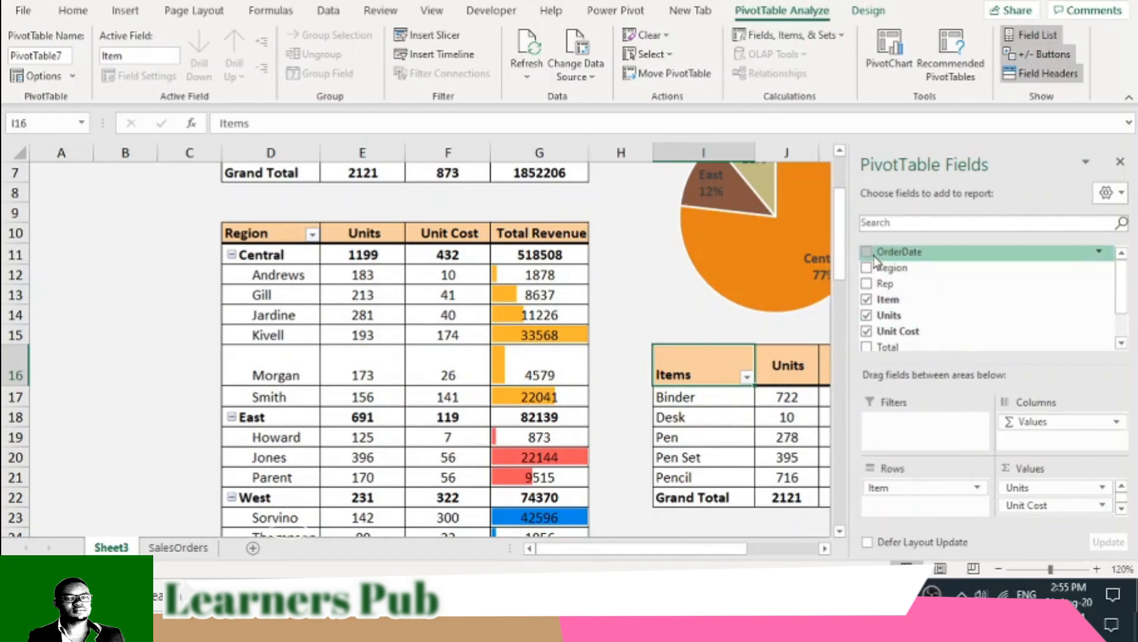
pyautogui.click(609, 315)
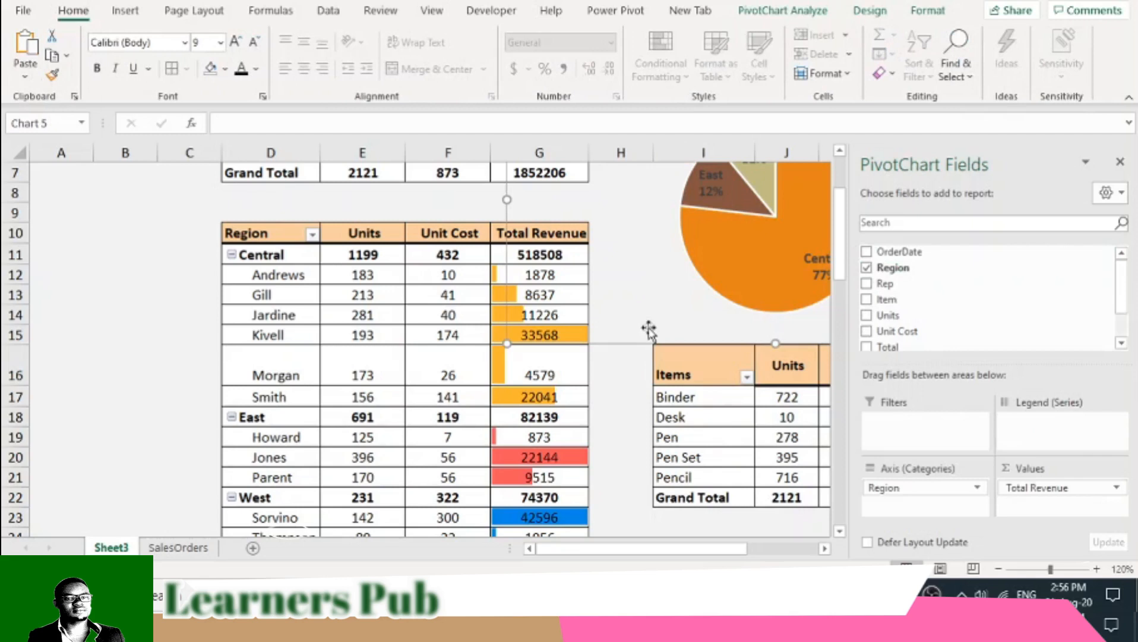
pyautogui.click(579, 416)
pyautogui.scroll(2, 573, 410)
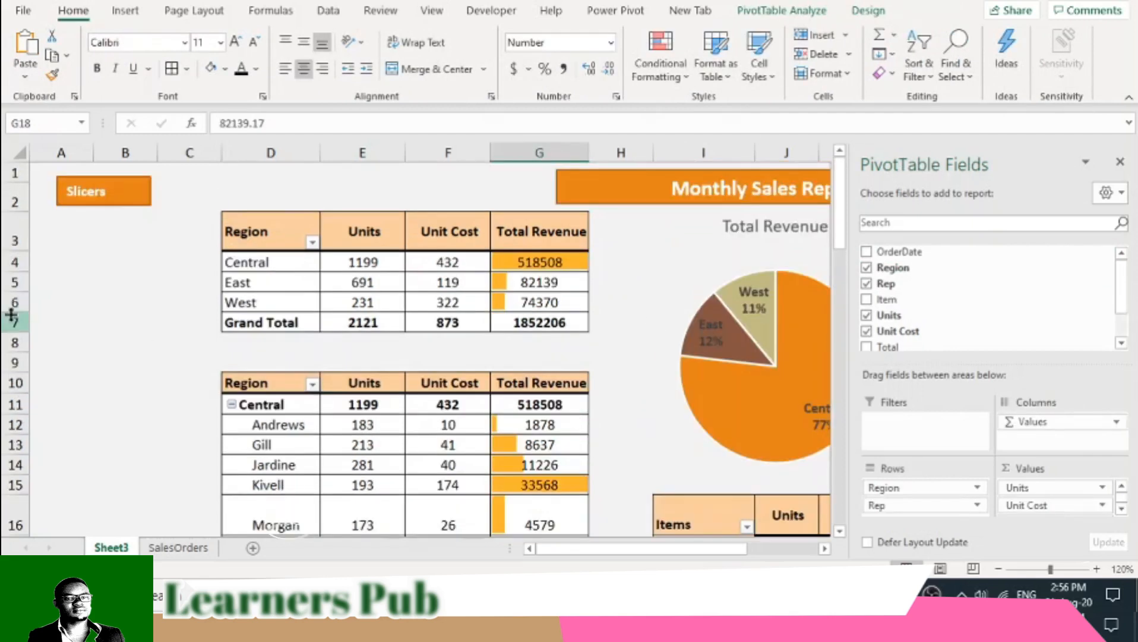
pyautogui.click(40, 256)
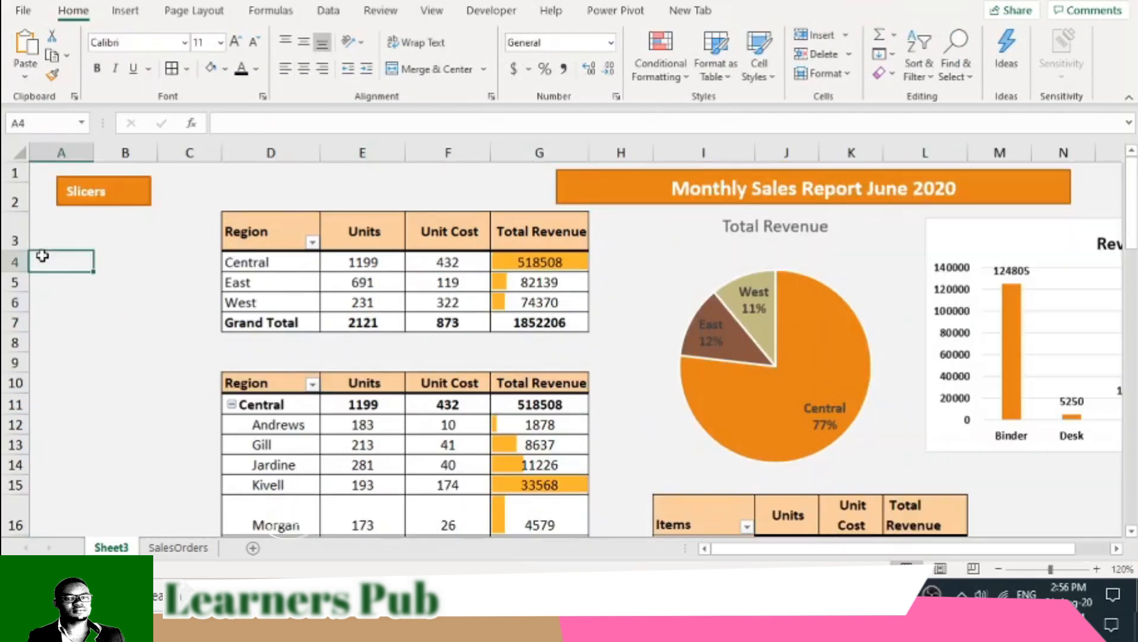
pyautogui.click(83, 221)
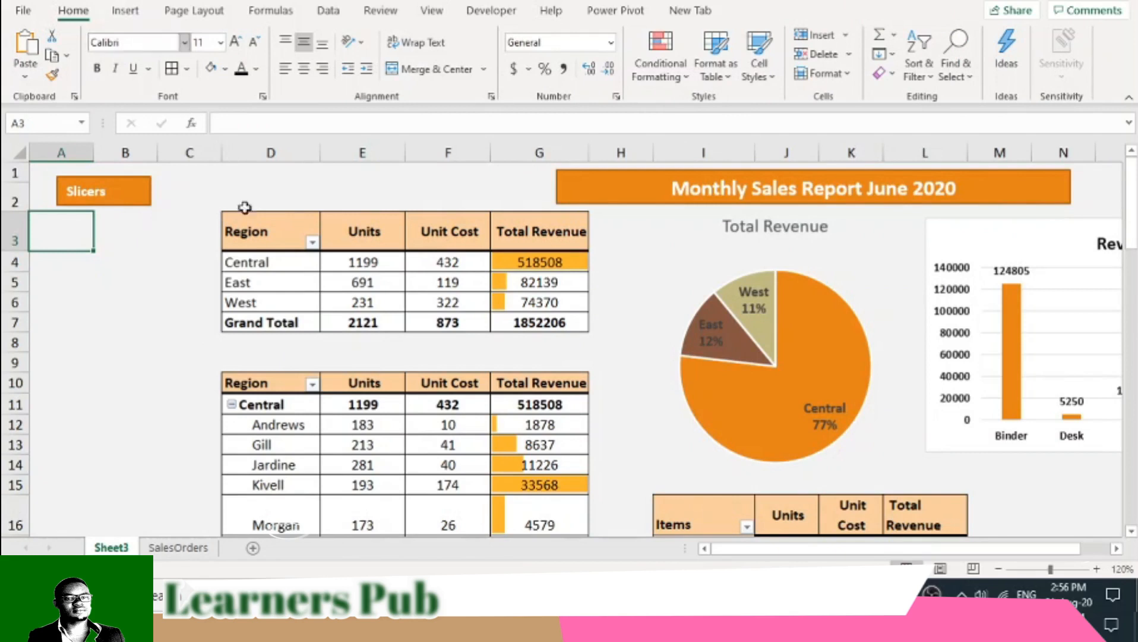
# - Insert Region, Rep and Item slicers for the upper Region PivotTable
pyautogui.click(293, 270)
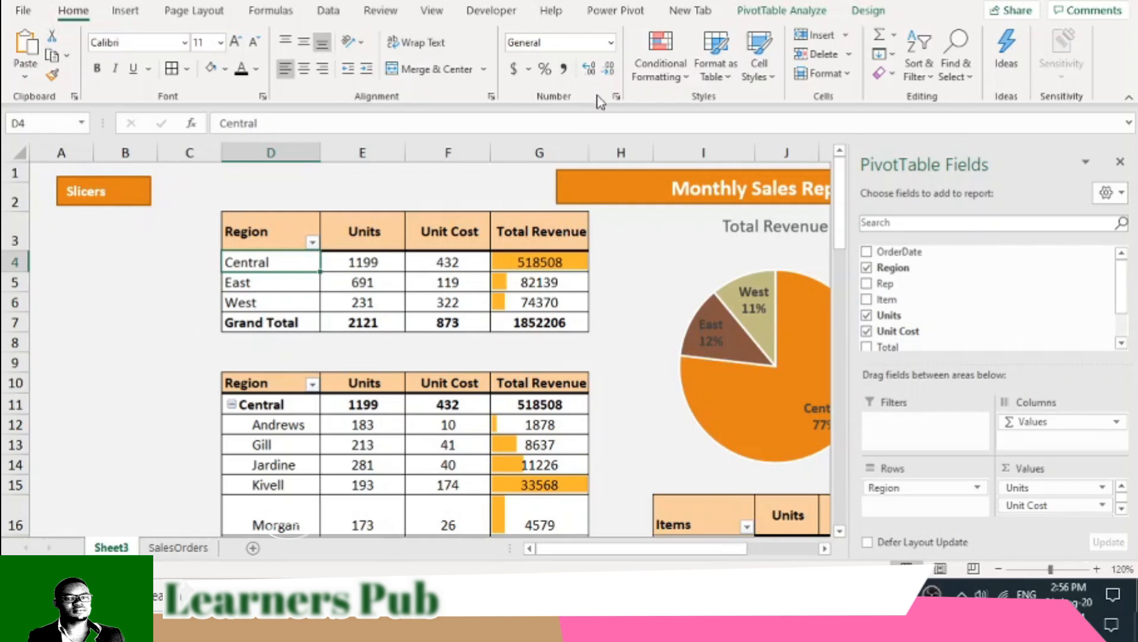
pyautogui.click(775, 15)
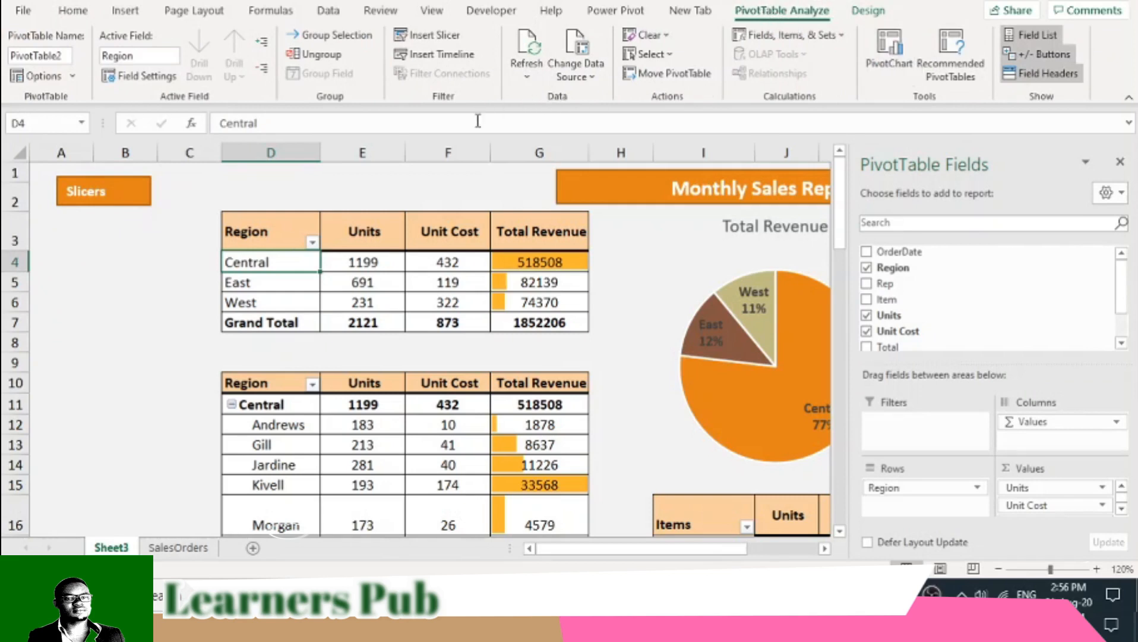
pyautogui.click(440, 41)
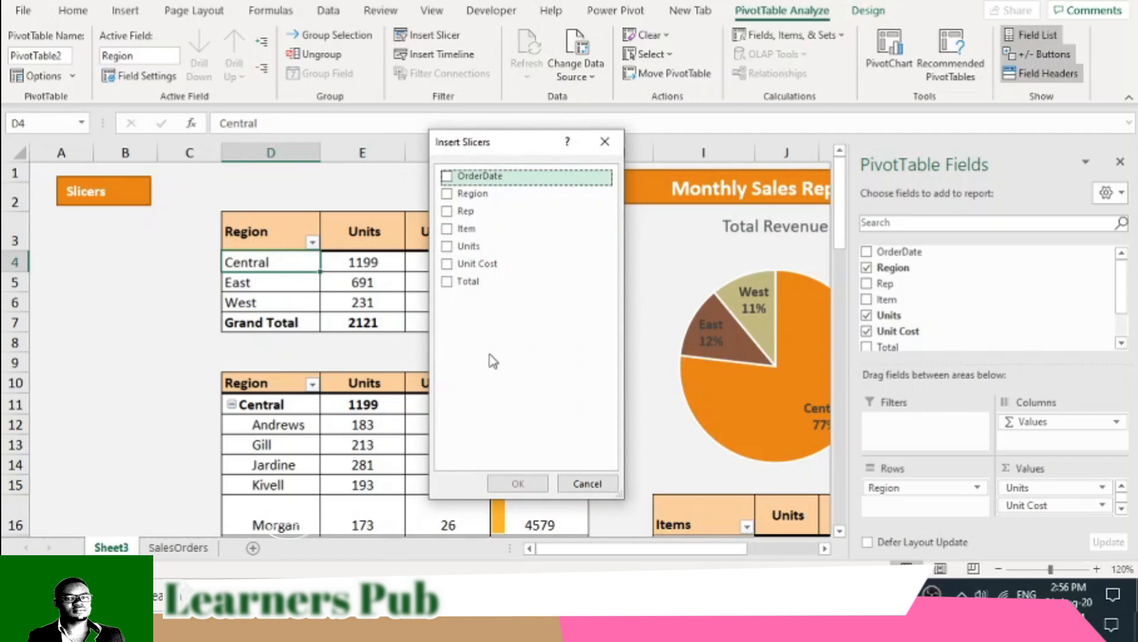
pyautogui.click(450, 178)
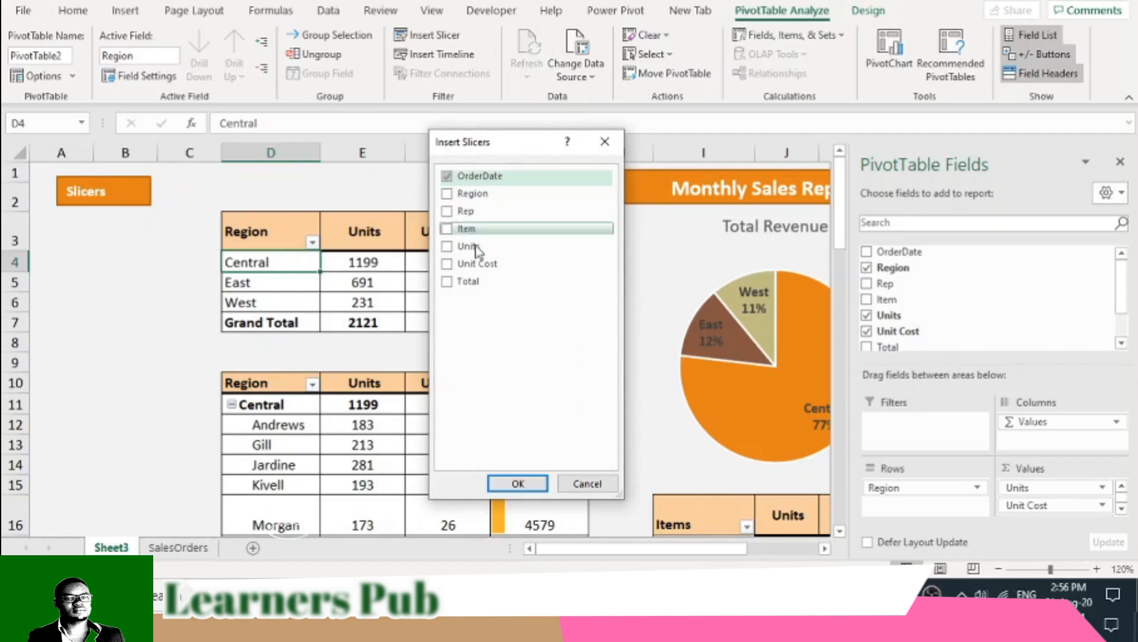
pyautogui.click(457, 181)
pyautogui.click(449, 194)
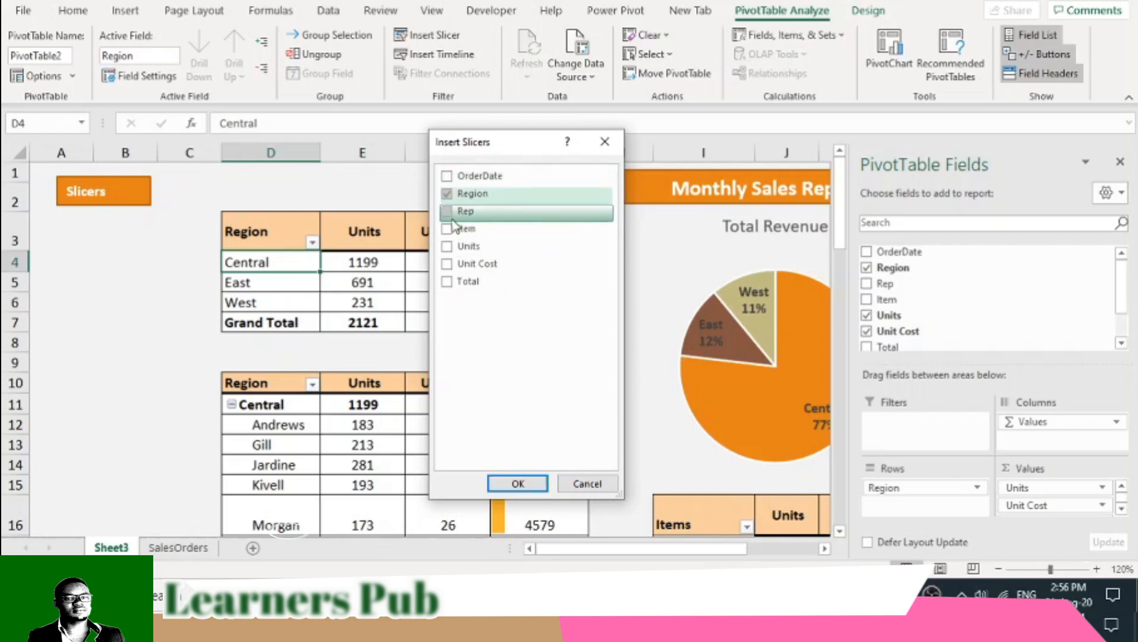
pyautogui.click(453, 218)
pyautogui.click(523, 230)
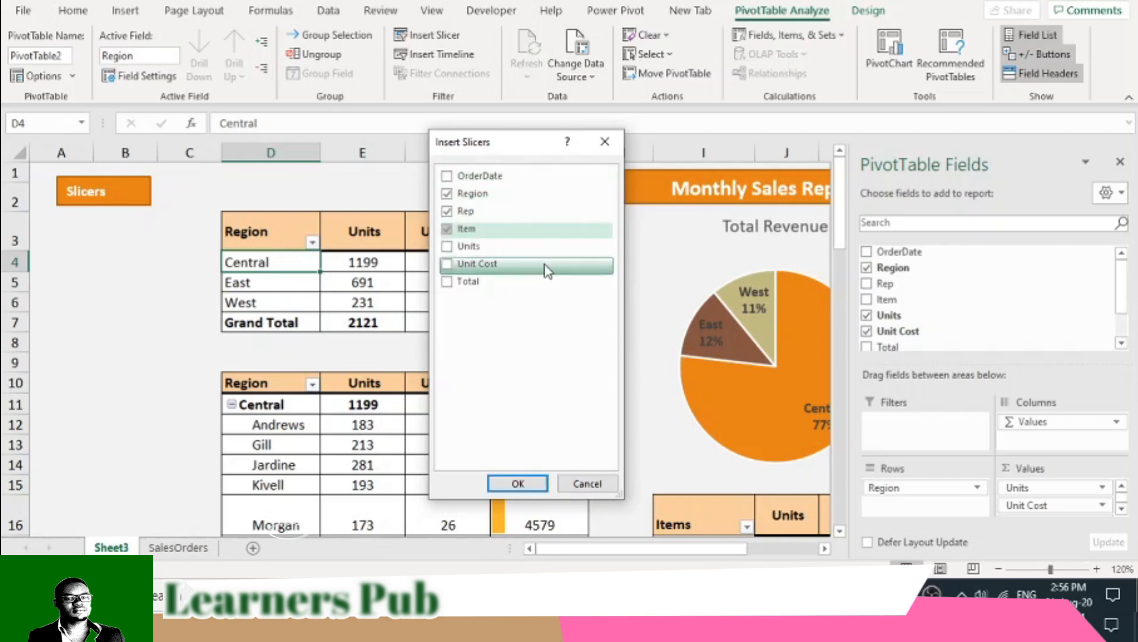
pyautogui.click(525, 481)
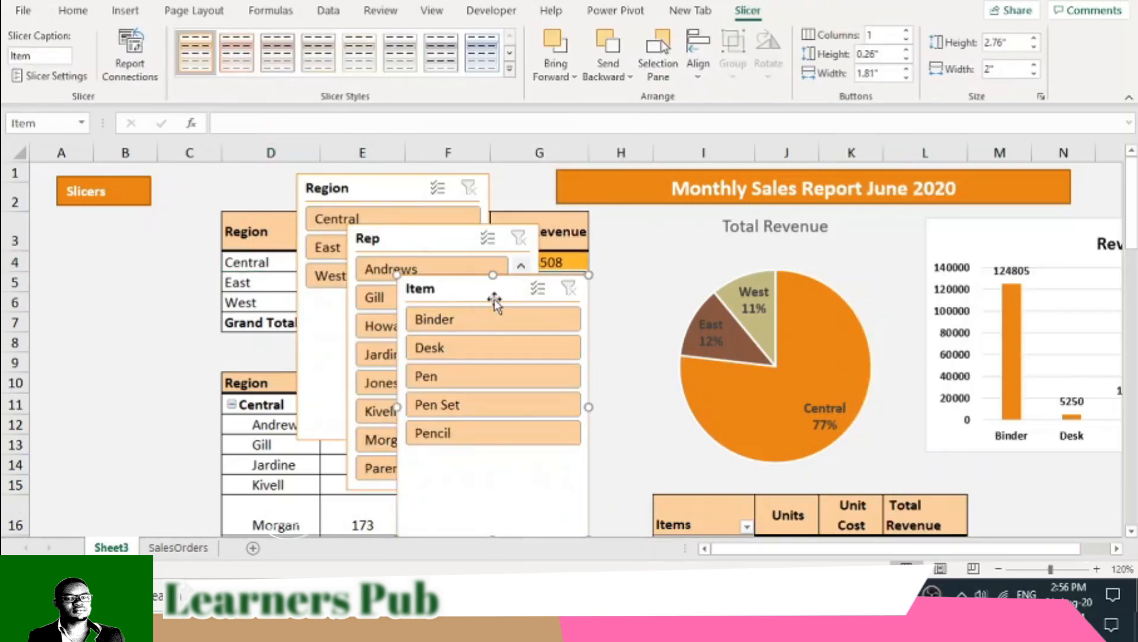
# - Place the Region slicer under the "Slicers" label and shrink it to fit columns A to C, ending in row 8
pyautogui.moveTo(376, 184); pyautogui.dragTo(125, 231)
pyautogui.moveTo(236, 355); pyautogui.dragTo(206, 355)
pyautogui.moveTo(125, 488); pyautogui.dragTo(128, 348)
# - Move the Rep slicer directly below the Region slicer and narrow it to about 1.74" wide
pyautogui.moveTo(461, 243); pyautogui.dragTo(157, 375)
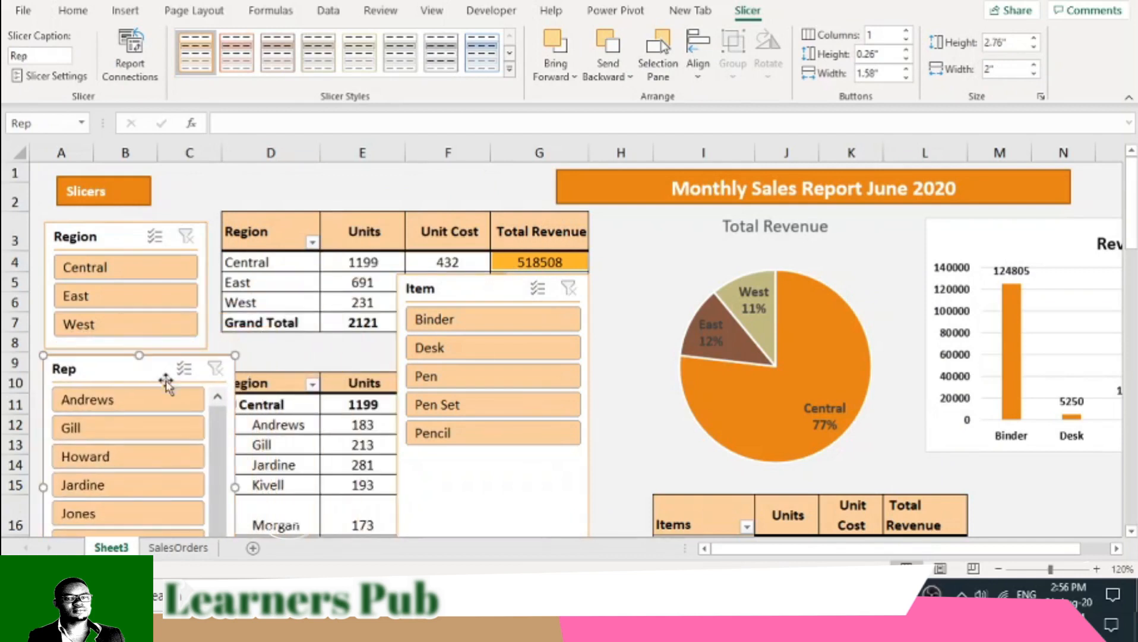
pyautogui.moveTo(236, 486); pyautogui.dragTo(212, 486)
pyautogui.scroll(-1, 232, 450)
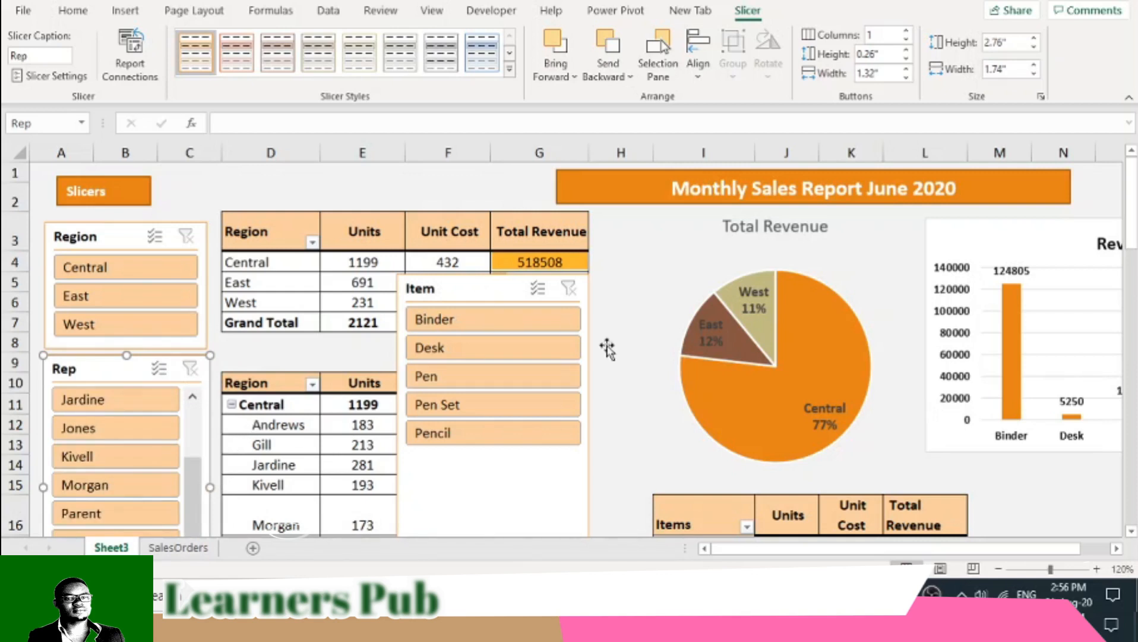
# - Shrink the Item slicer, move it directly below the Rep slicer, and match its width to the slicer above
pyautogui.click(618, 284)
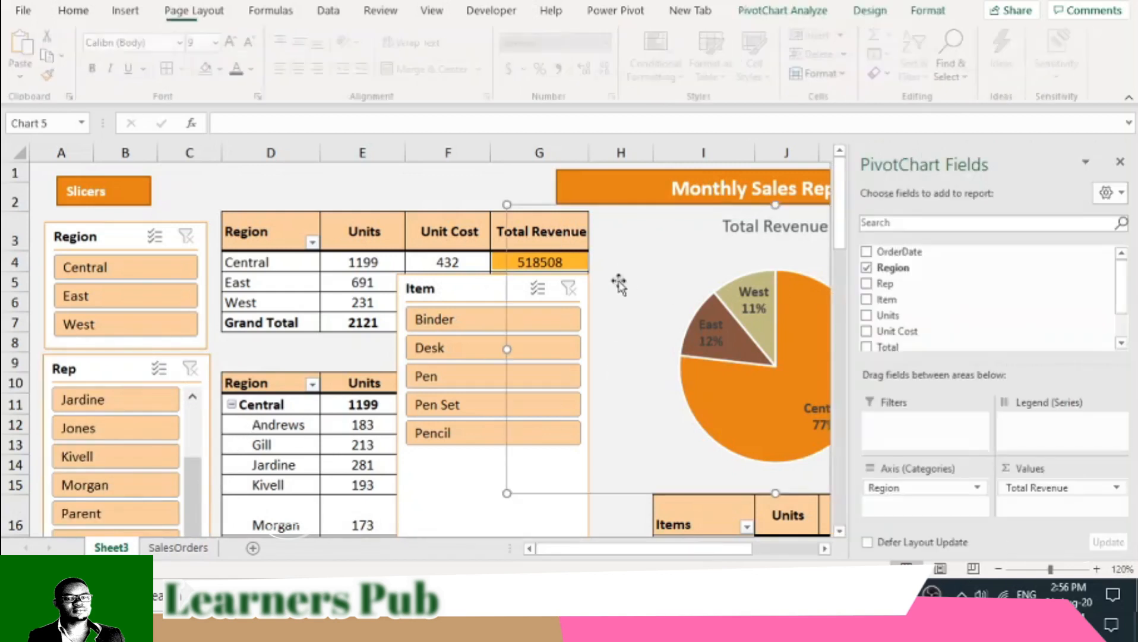
pyautogui.scroll(-2, 593, 323)
pyautogui.moveTo(420, 360); pyautogui.dragTo(83, 512)
pyautogui.moveTo(263, 265); pyautogui.dragTo(223, 323)
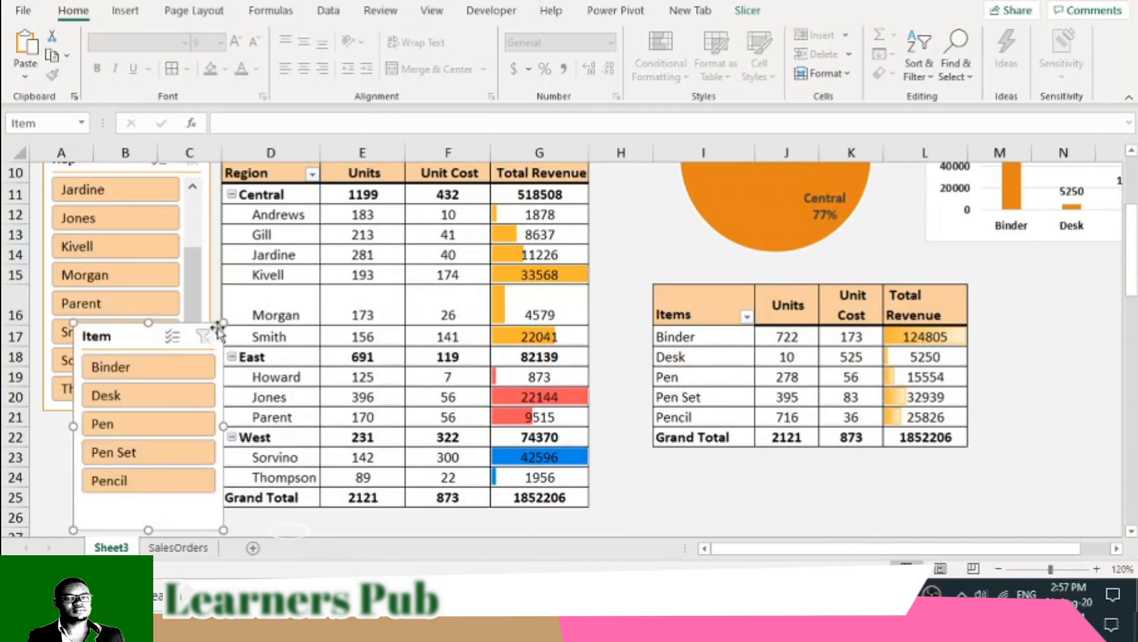
pyautogui.moveTo(143, 336); pyautogui.dragTo(108, 432)
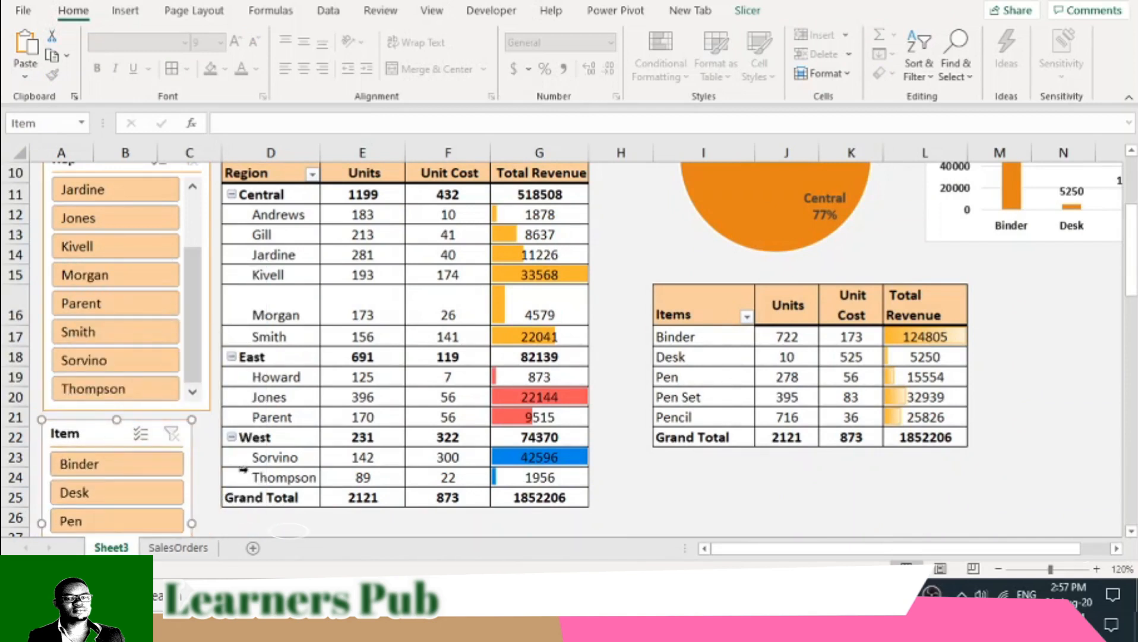
pyautogui.moveTo(191, 523); pyautogui.dragTo(208, 525)
pyautogui.click(362, 457)
pyautogui.scroll(3, 368, 458)
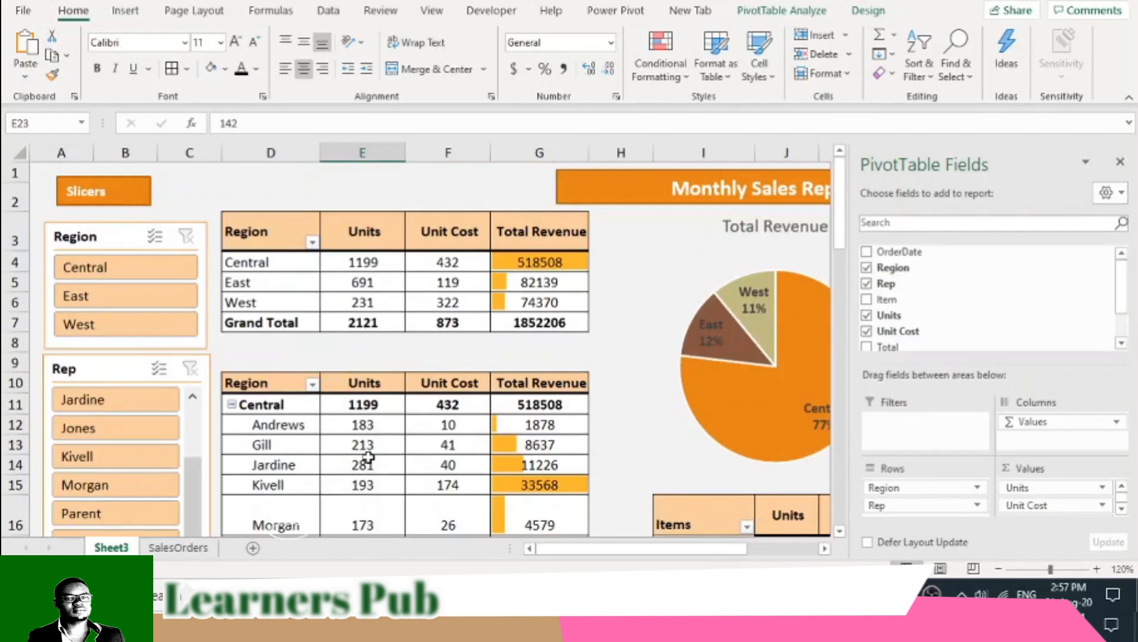
# - Narrow the Rep slicer slightly so its right edge lines up with the Region slicer
pyautogui.click(212, 382)
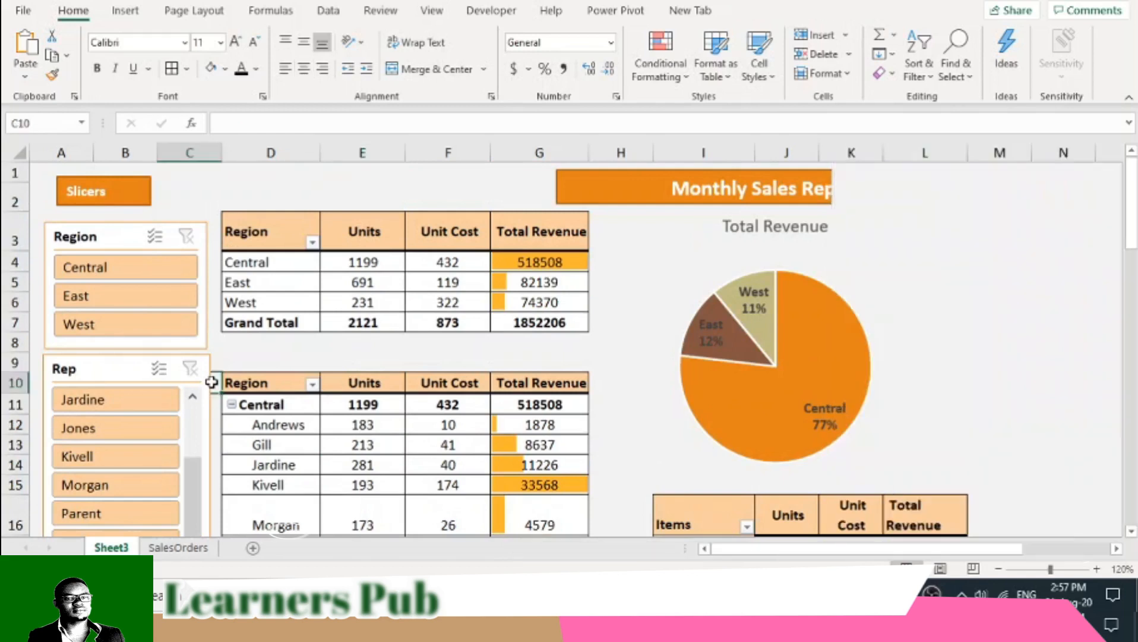
pyautogui.click(211, 382)
pyautogui.moveTo(211, 489); pyautogui.dragTo(207, 487)
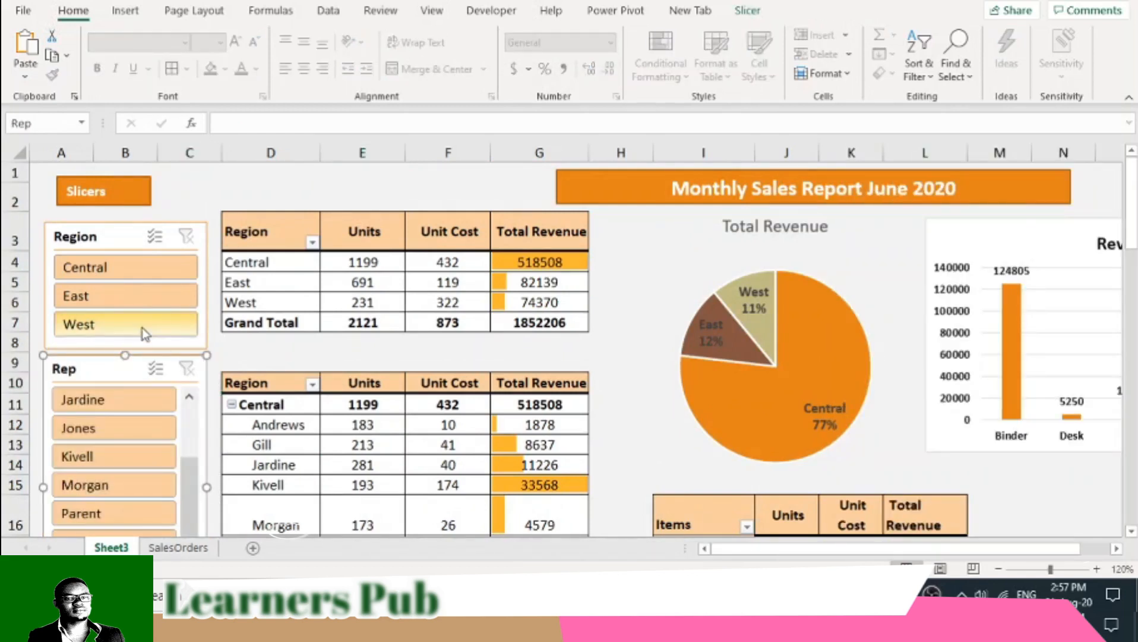
# - Test the Region slicer by filtering to Central and to East, checking the PivotTables and charts and clearing each filter
pyautogui.click(118, 272)
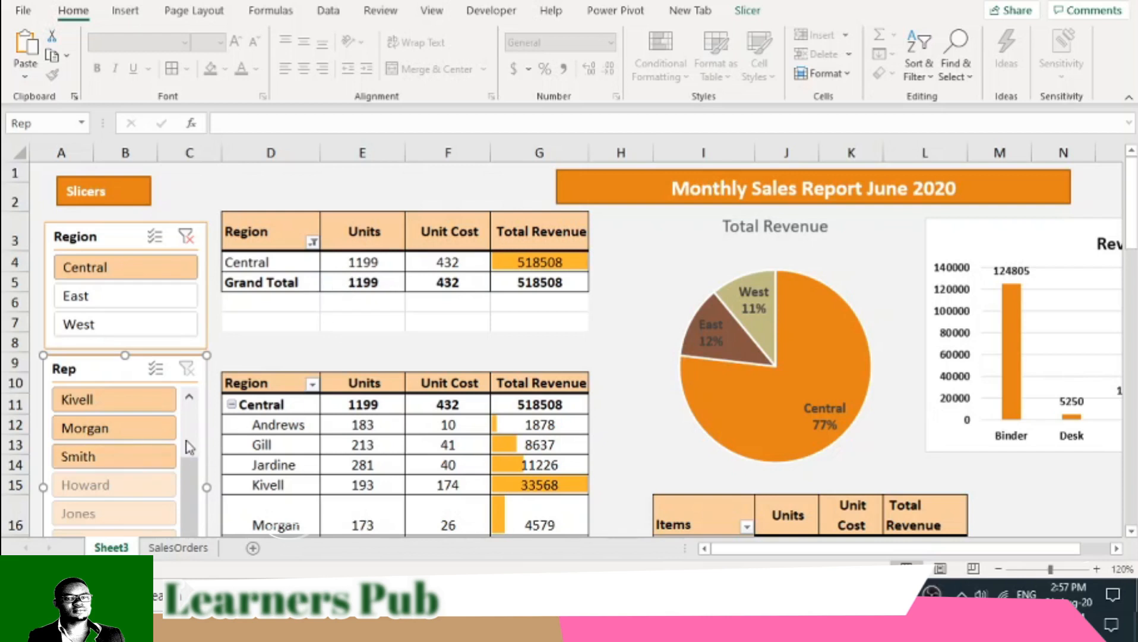
pyautogui.moveTo(1132, 229); pyautogui.dragTo(1133, 249)
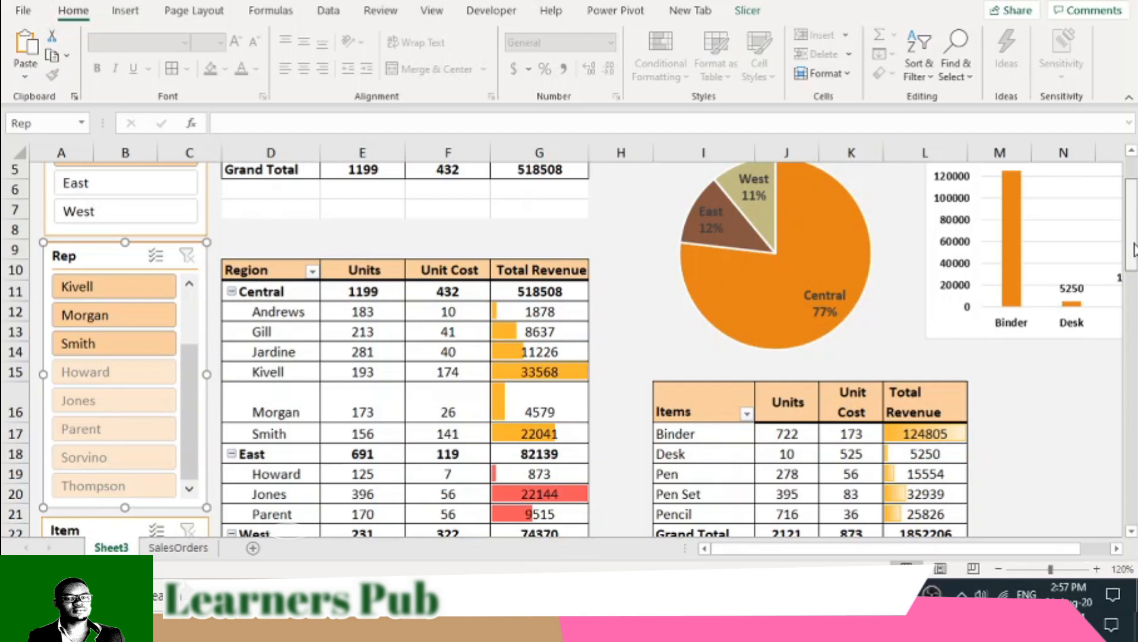
pyautogui.scroll(-4, 1135, 248)
pyautogui.scroll(6, 353, 234)
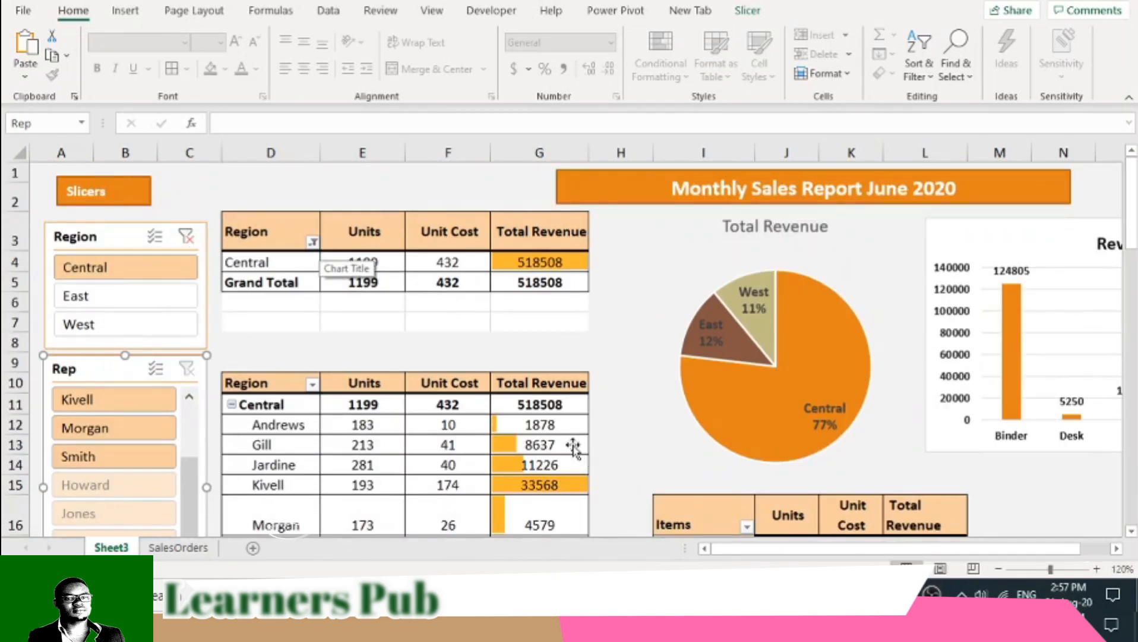
pyautogui.scroll(-4, 628, 407)
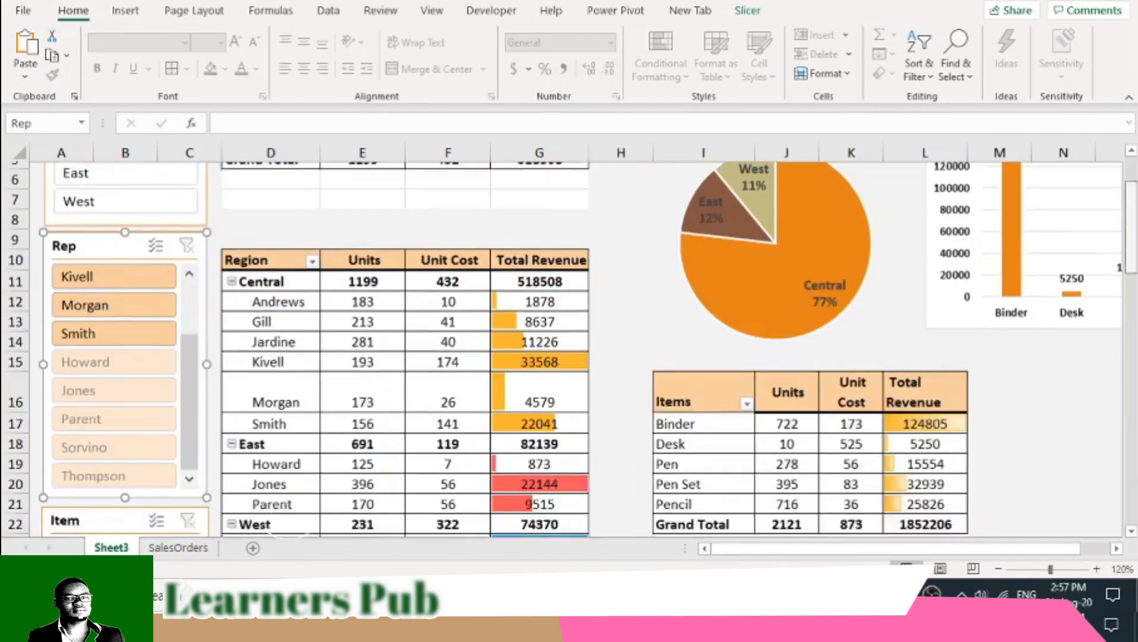
pyautogui.scroll(4, 570, 349)
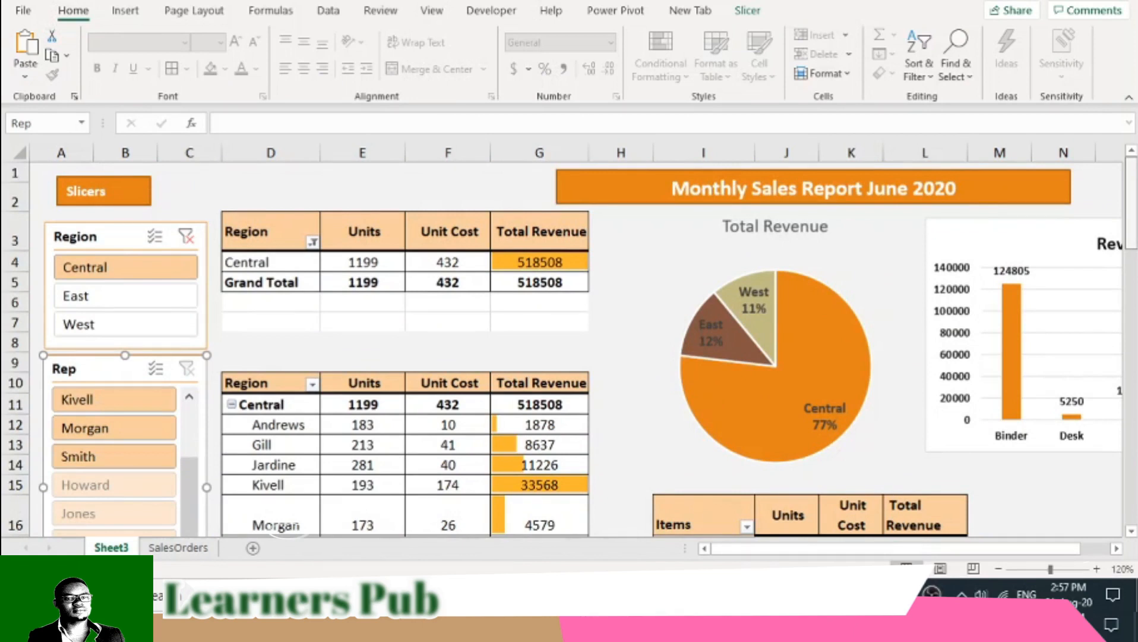
pyautogui.click(185, 238)
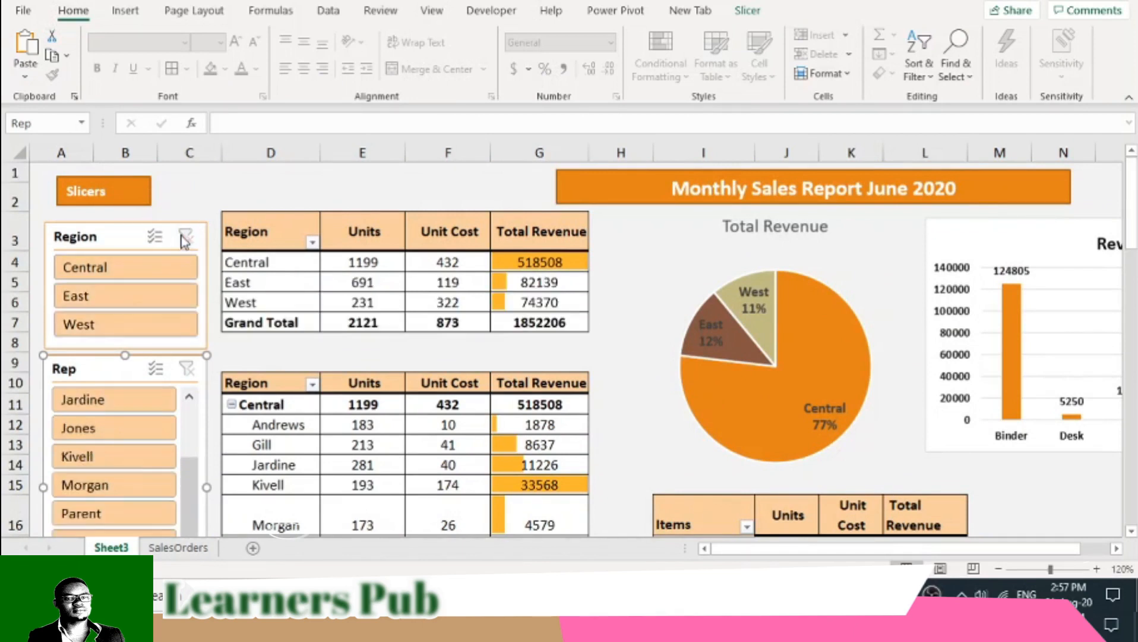
pyautogui.click(106, 294)
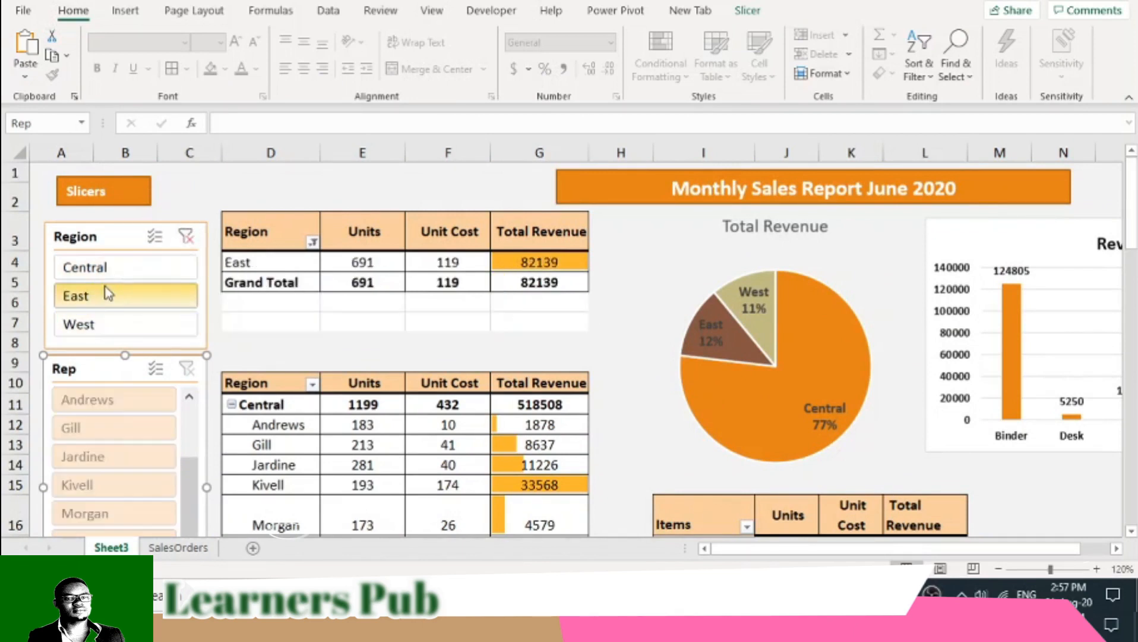
pyautogui.click(185, 235)
# - Rename Sheet3 as "Revenue"
pyautogui.rightClick(111, 547)
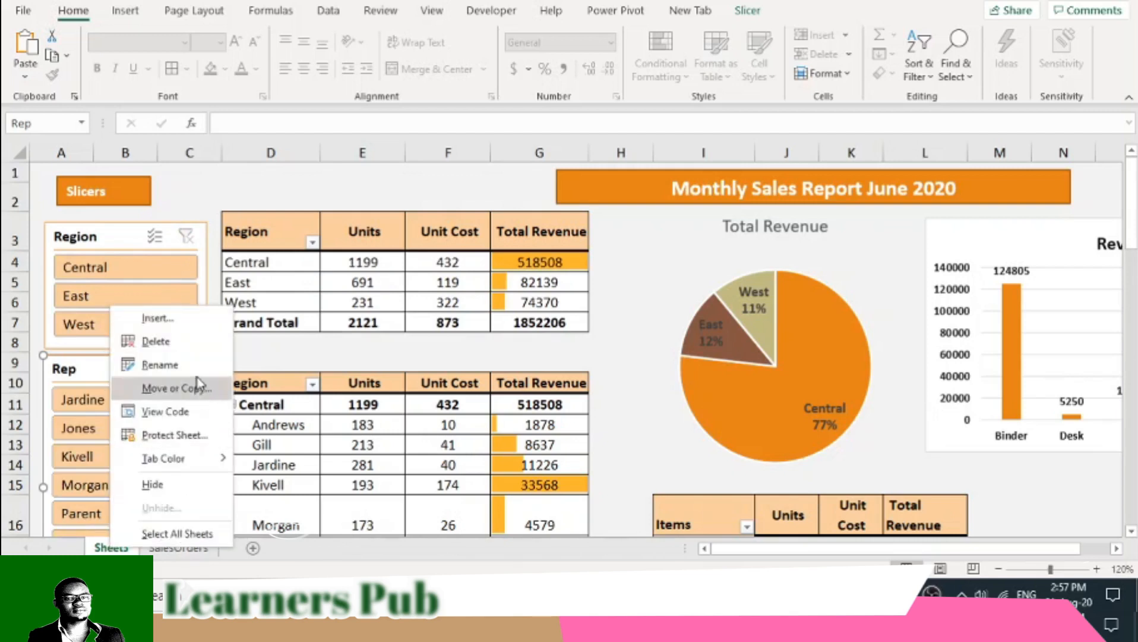
pyautogui.click(143, 363)
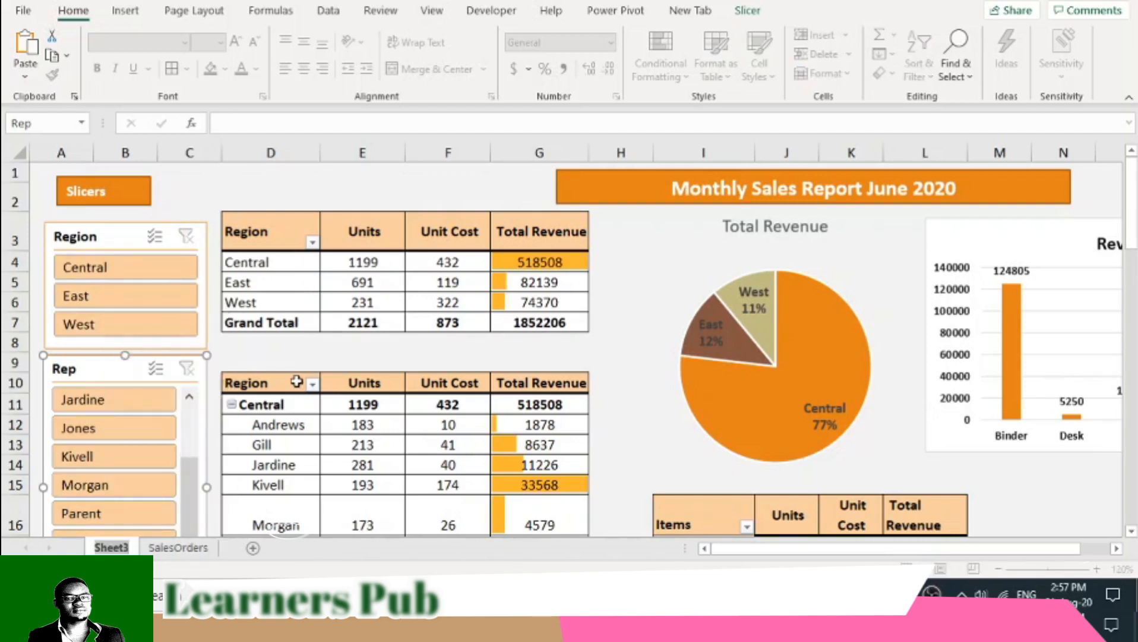
pyautogui.write('Reven')
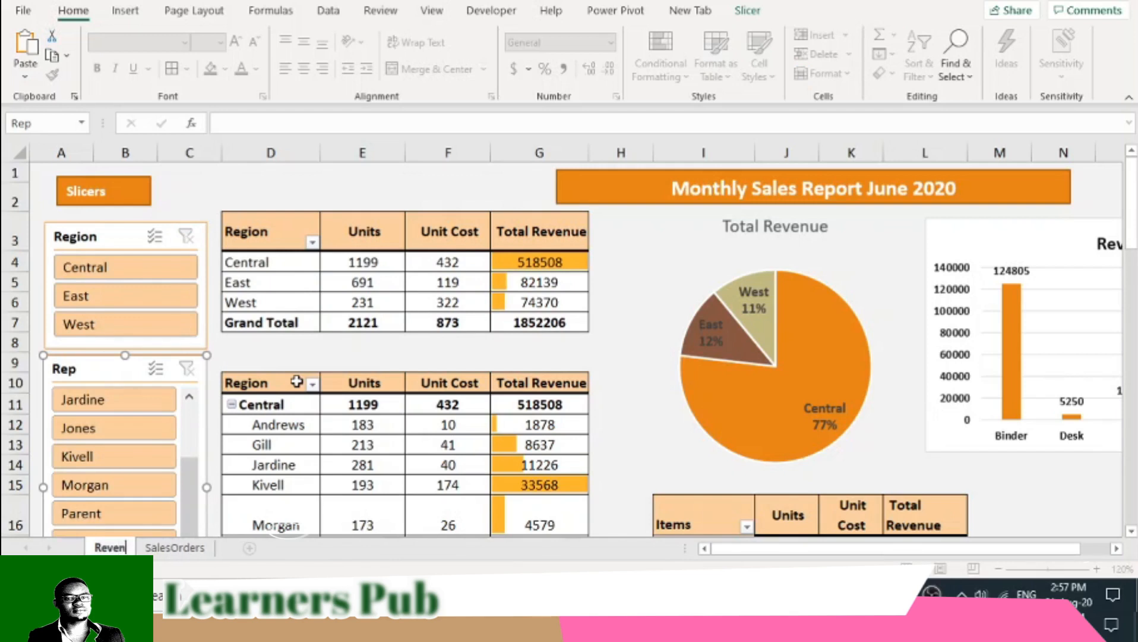
pyautogui.write('ue')
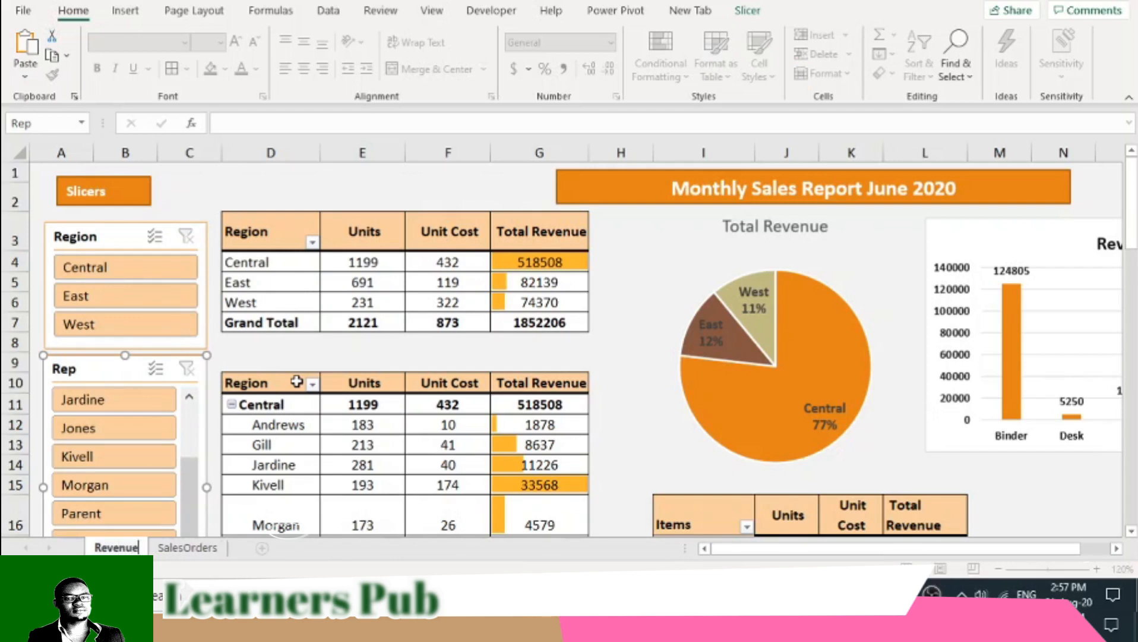
pyautogui.click(256, 190)
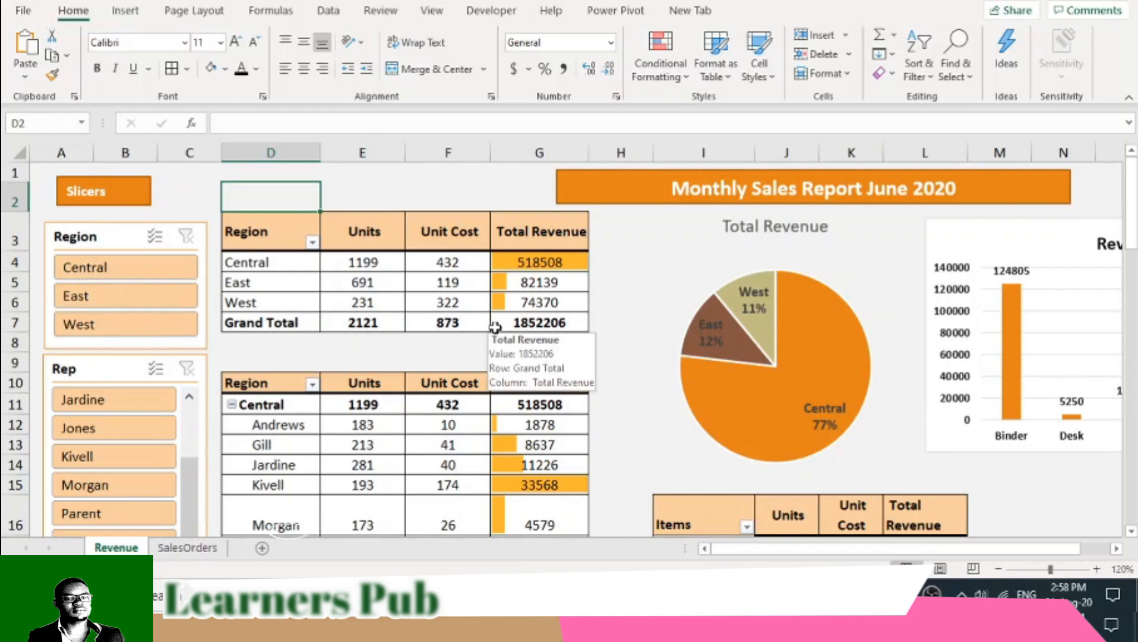
# - Connect the Region slicer to PivotTable4, PivotTable6, PivotTable7 and PivotTable8 on the Revenue sheet in addition to PivotTable2
pyautogui.rightClick(113, 241)
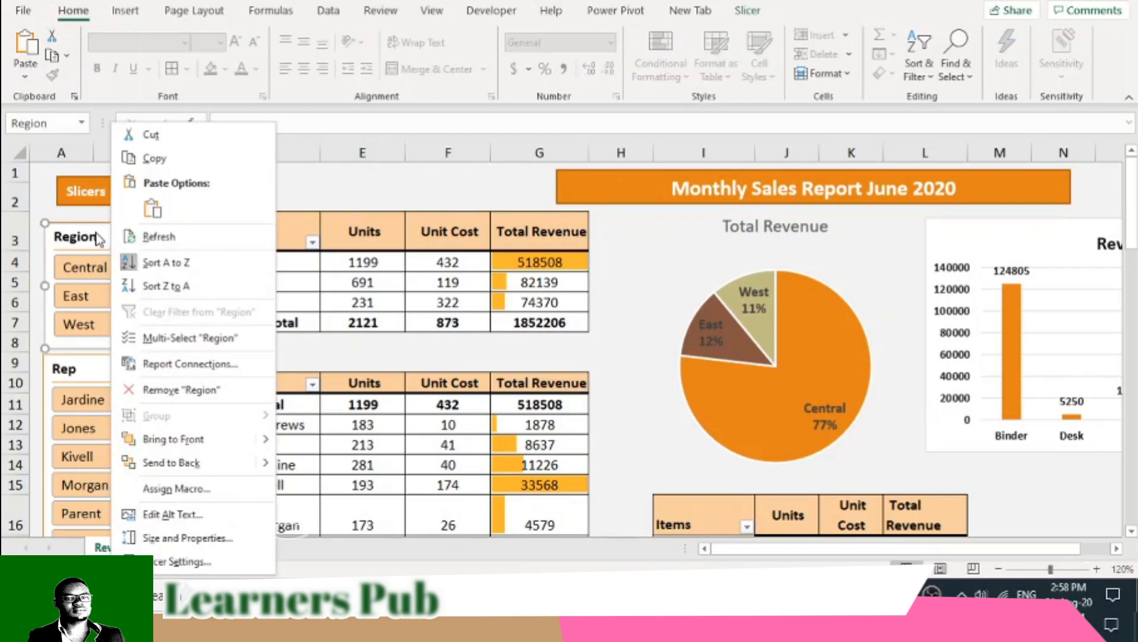
pyautogui.click(189, 365)
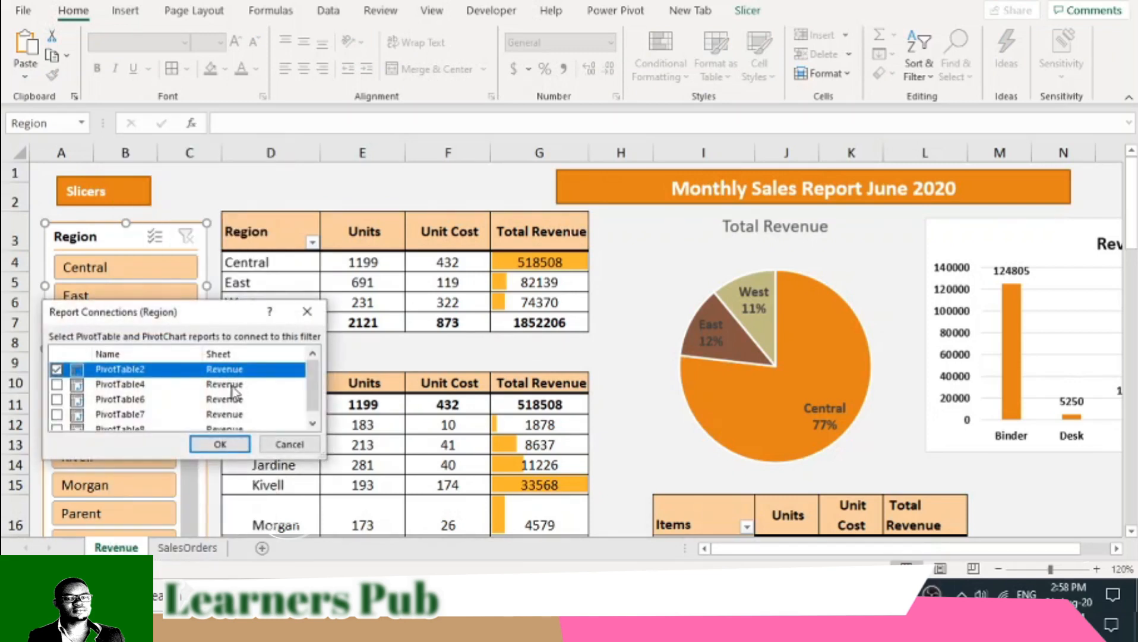
pyautogui.scroll(-1, 234, 408)
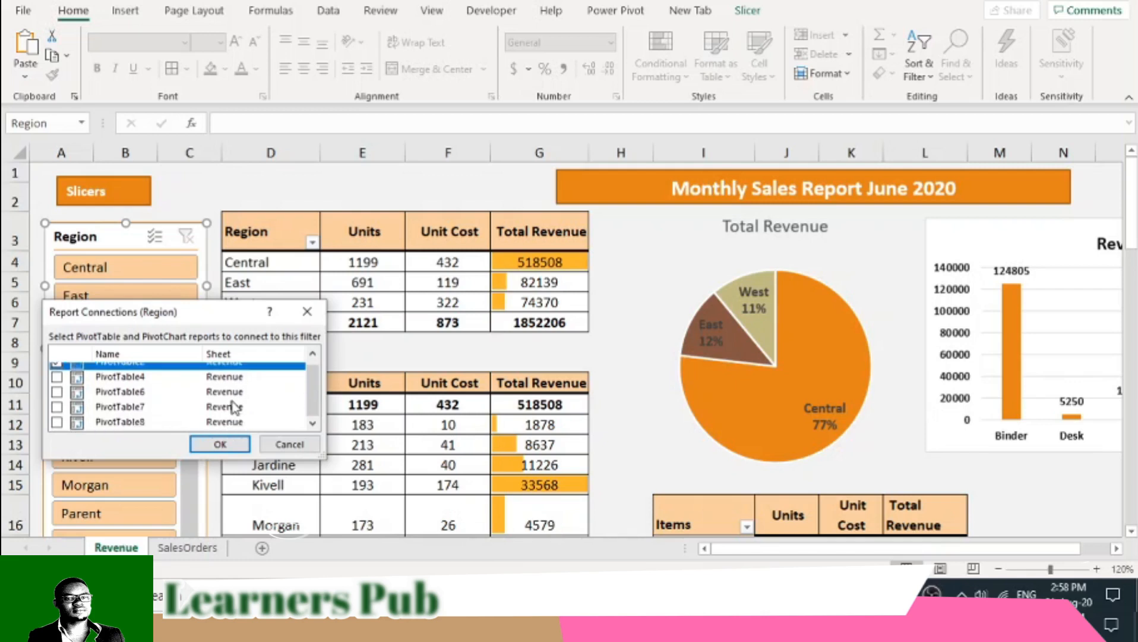
pyautogui.scroll(1, 234, 408)
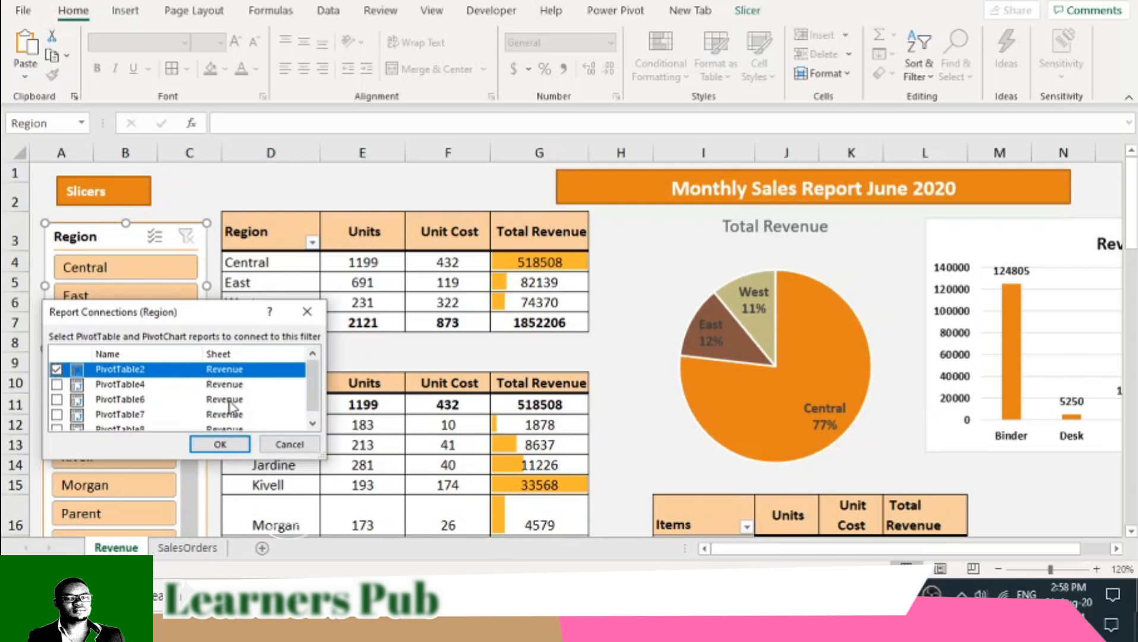
pyautogui.scroll(-1, 239, 380)
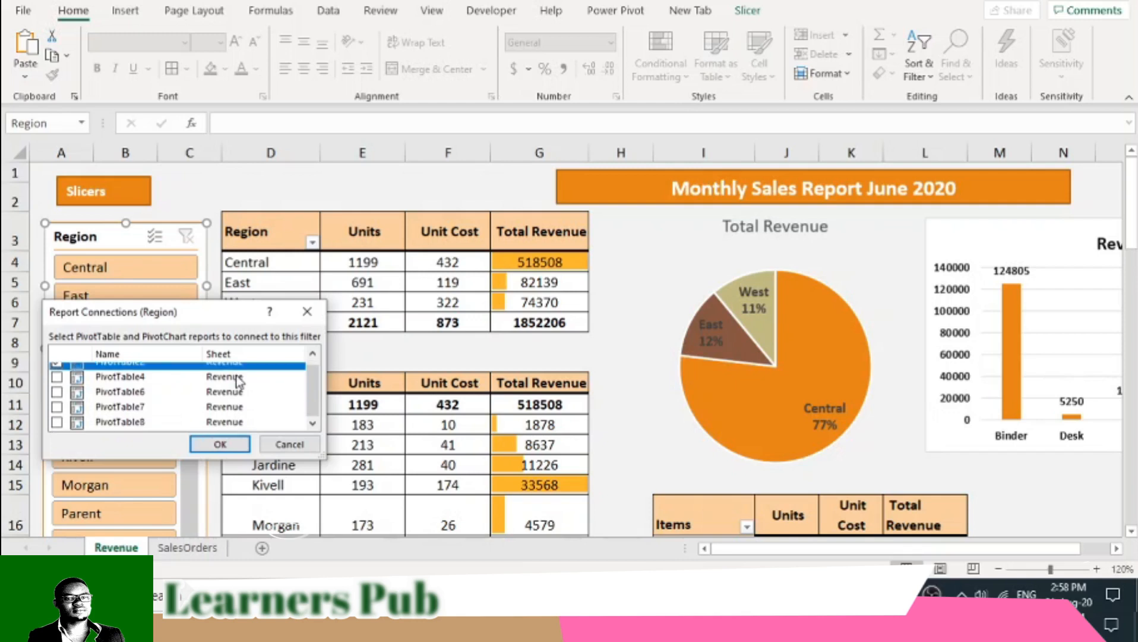
pyautogui.scroll(1, 237, 381)
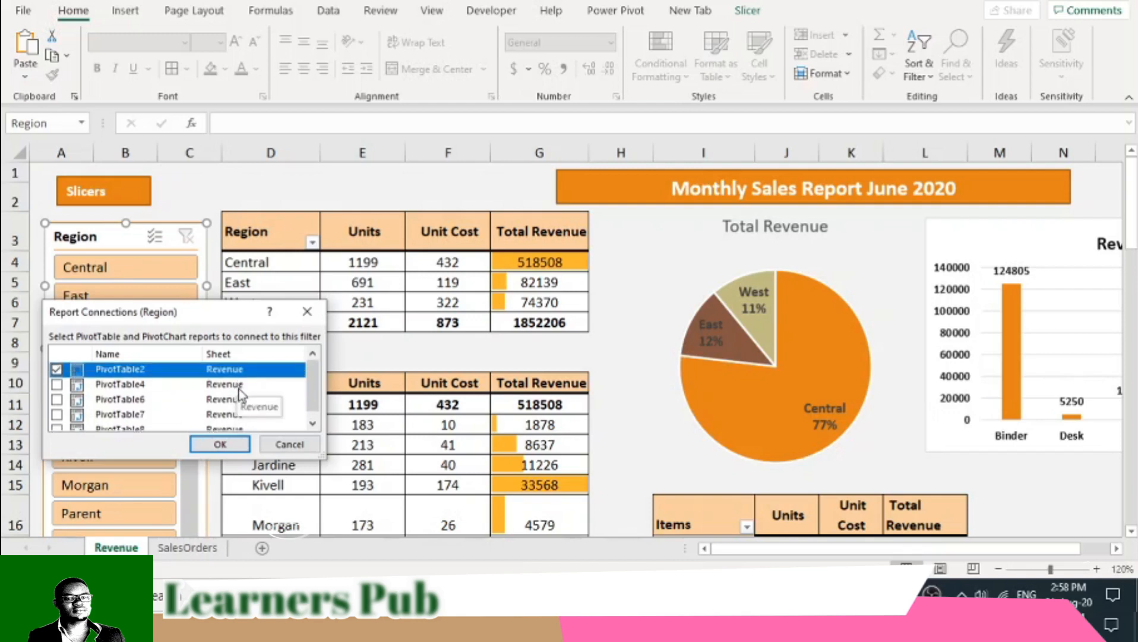
pyautogui.scroll(-1, 222, 403)
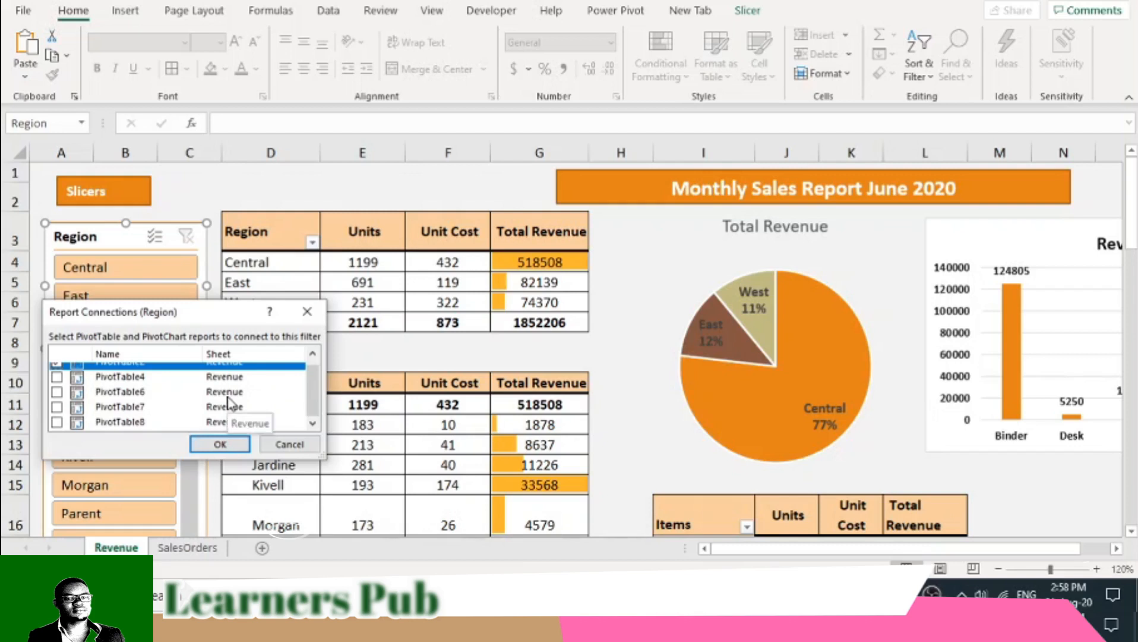
pyautogui.scroll(1, 229, 403)
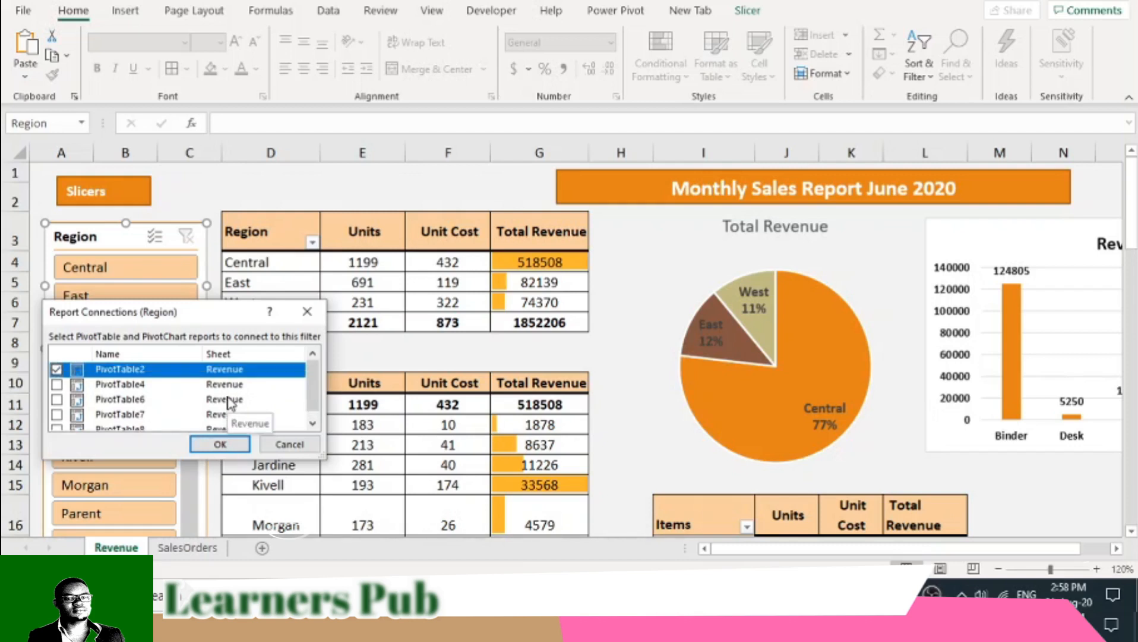
pyautogui.click(56, 385)
pyautogui.click(56, 399)
pyautogui.click(56, 414)
pyautogui.scroll(-1, 57, 423)
pyautogui.click(56, 423)
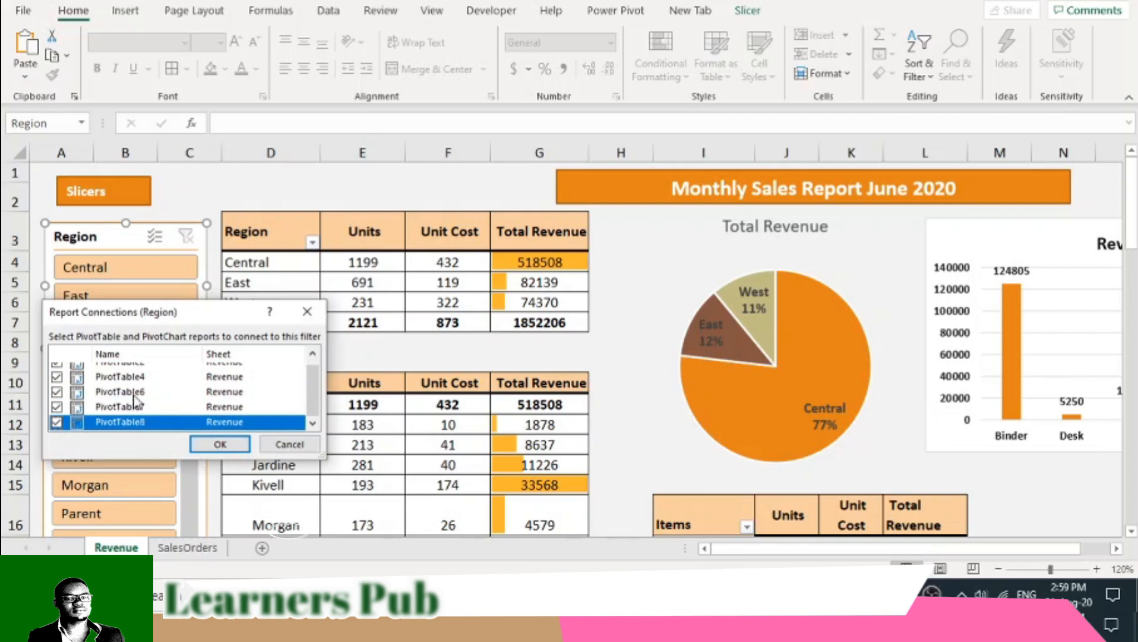
pyautogui.click(219, 443)
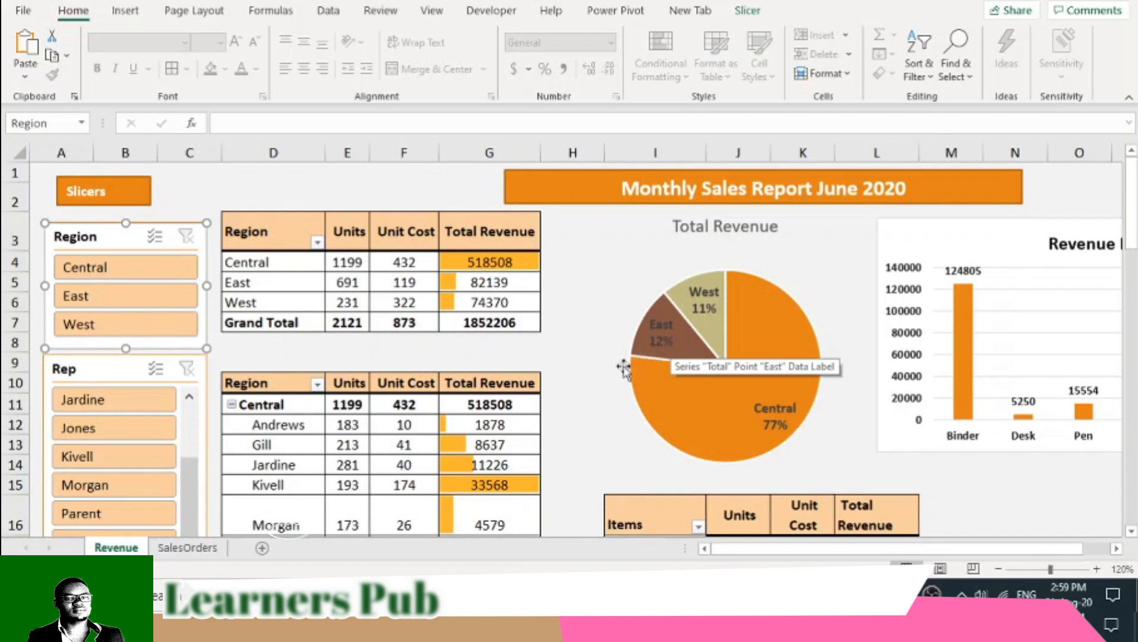
# - Test the Region slicer by filtering to Central, East and West, checking the PivotTables and charts, and clear the filter
pyautogui.click(114, 272)
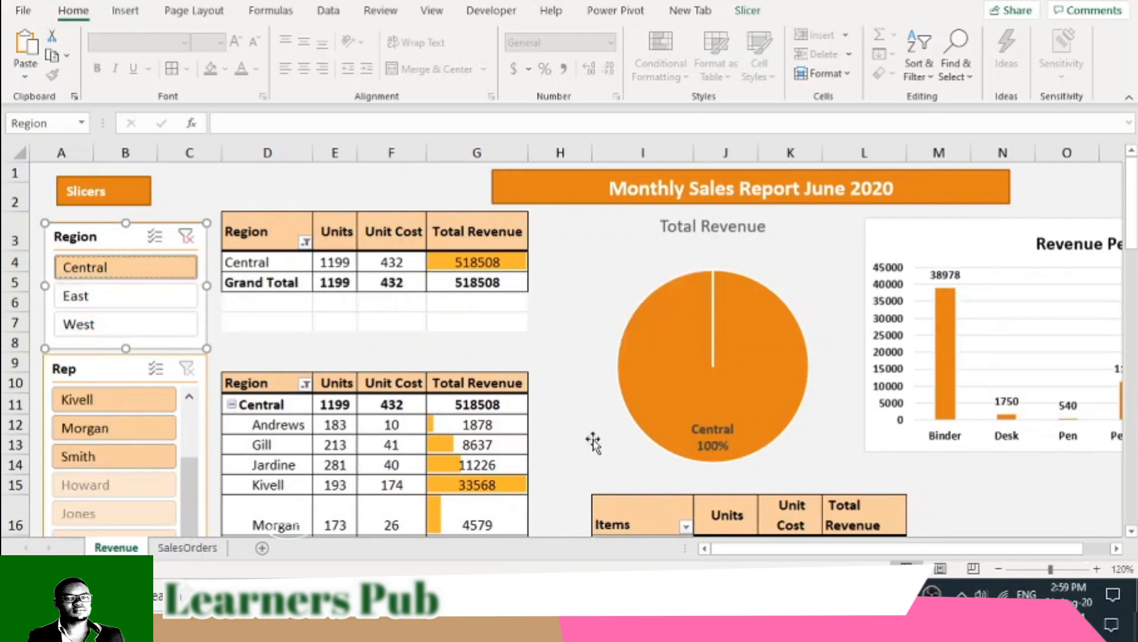
pyautogui.moveTo(1134, 227)
pyautogui.mouseDown()
pyautogui.moveTo(1135, 261)
pyautogui.moveTo(1134, 222)
pyautogui.mouseUp()
pyautogui.moveTo(722, 394)
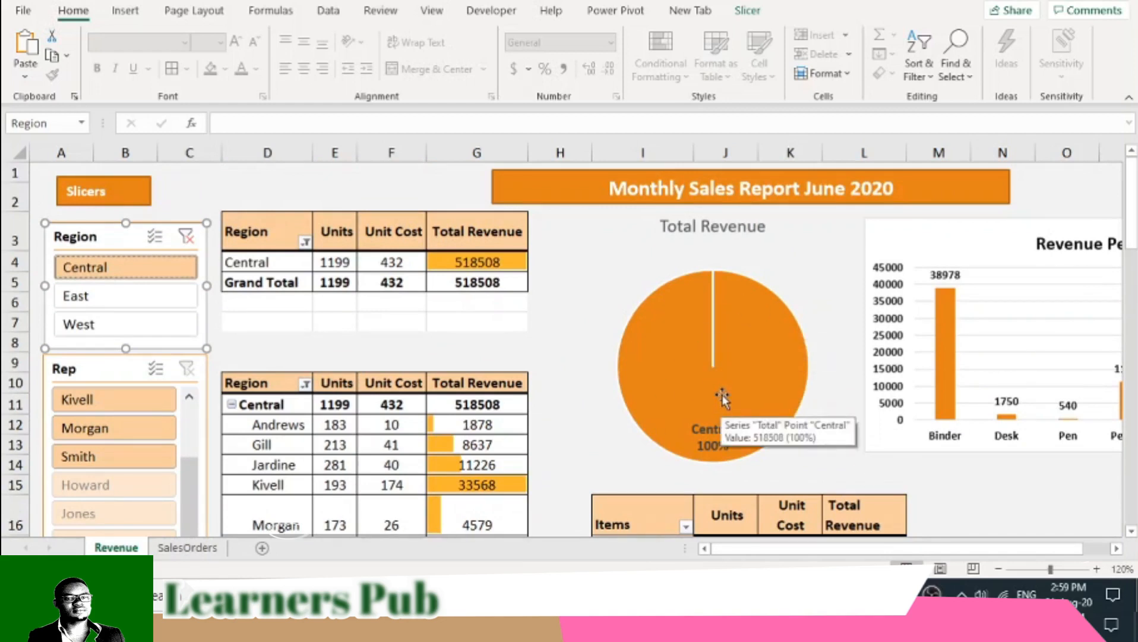
pyautogui.click(123, 302)
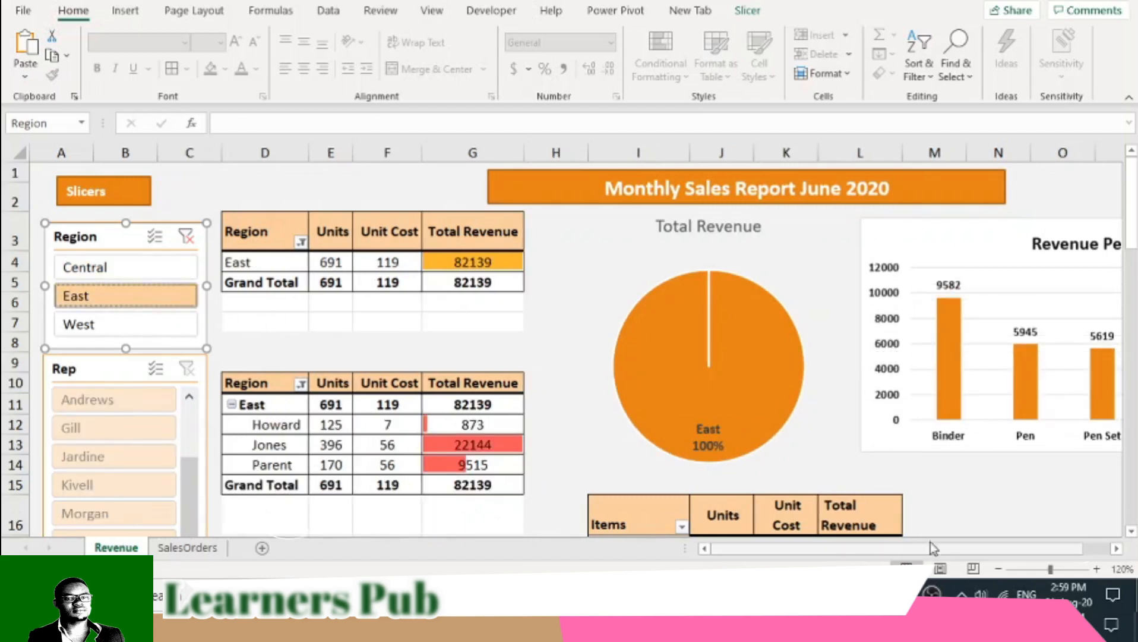
pyautogui.moveTo(917, 551); pyautogui.dragTo(652, 546)
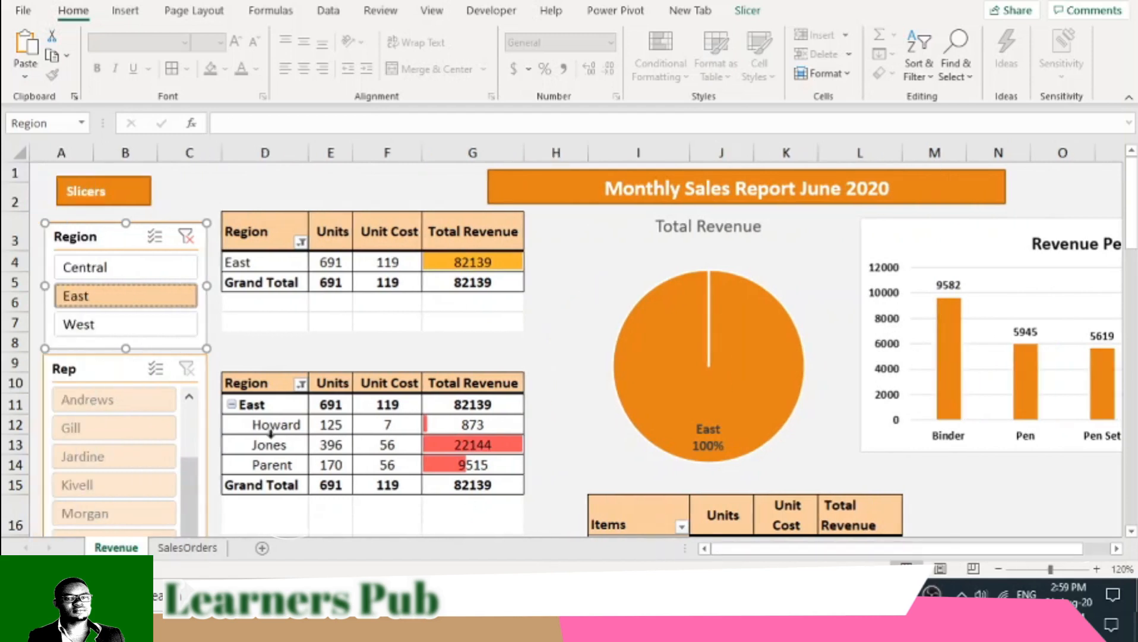
pyautogui.click(106, 328)
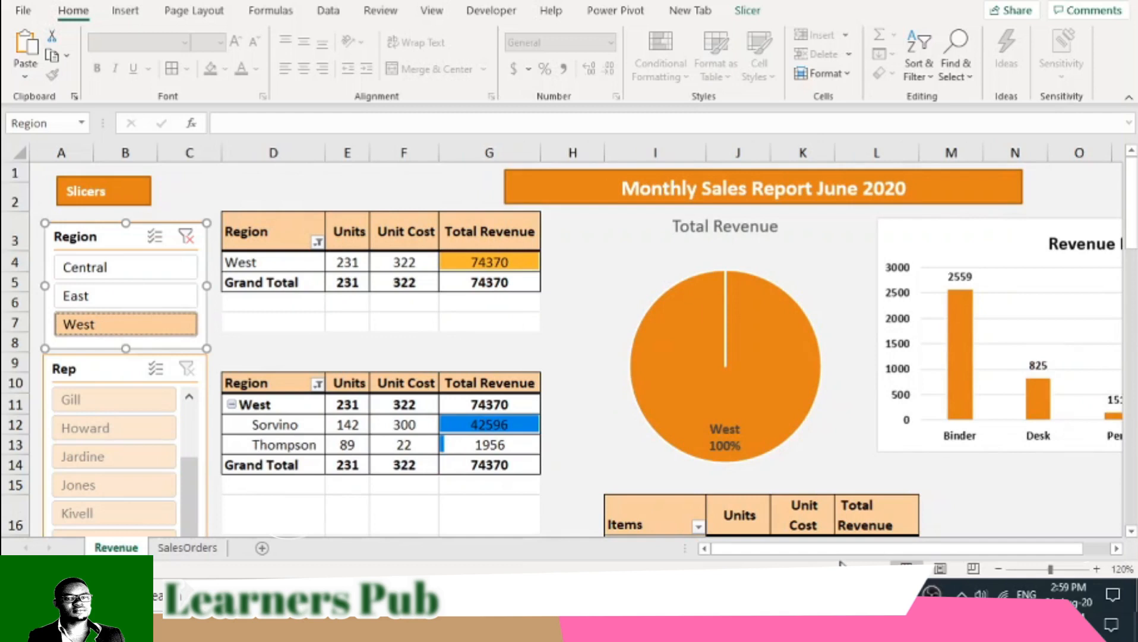
pyautogui.moveTo(845, 550); pyautogui.dragTo(704, 541)
pyautogui.moveTo(1132, 212)
pyautogui.mouseDown()
pyautogui.moveTo(1132, 258)
pyautogui.moveTo(1132, 211)
pyautogui.mouseUp()
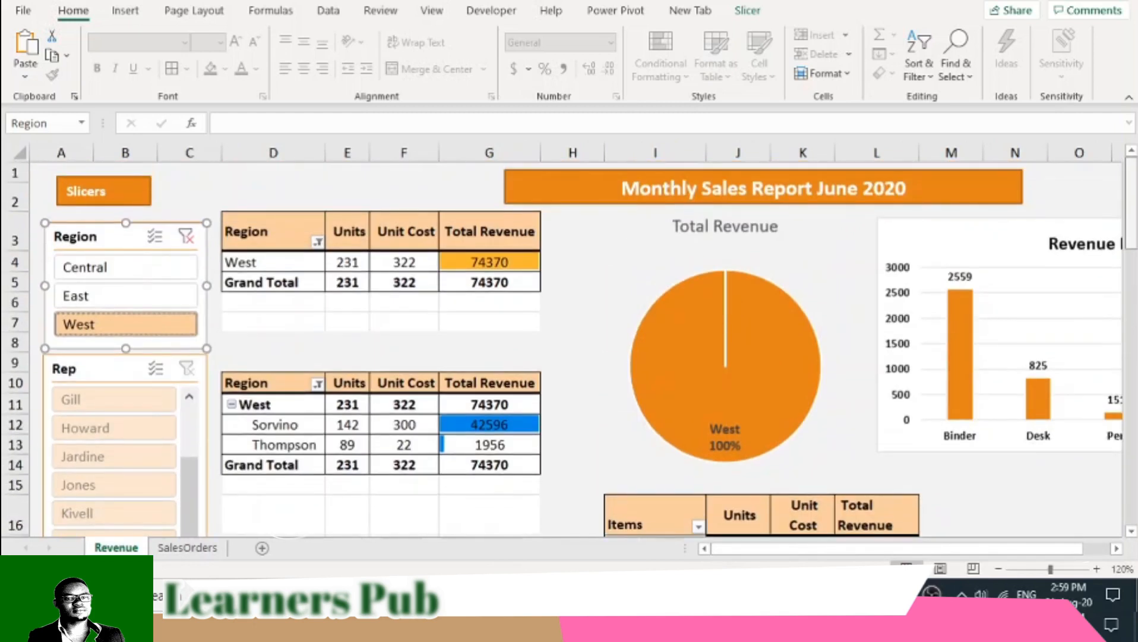
pyautogui.click(186, 237)
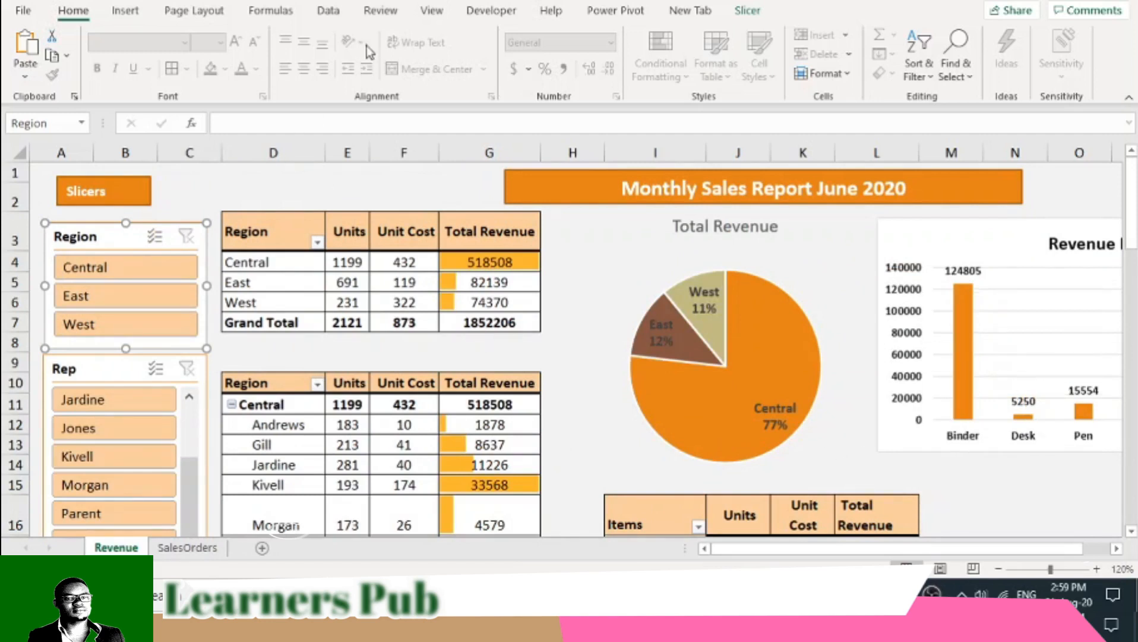
# - Apply the Slice theme to the workbook and deselect the dashboard objects
pyautogui.click(196, 12)
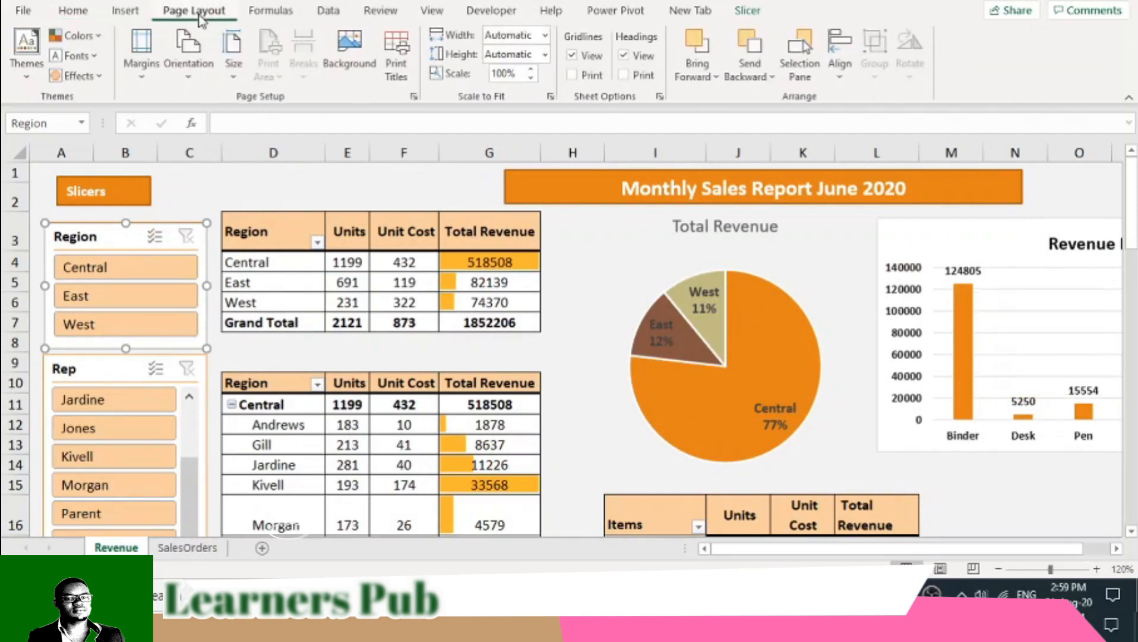
pyautogui.click(26, 52)
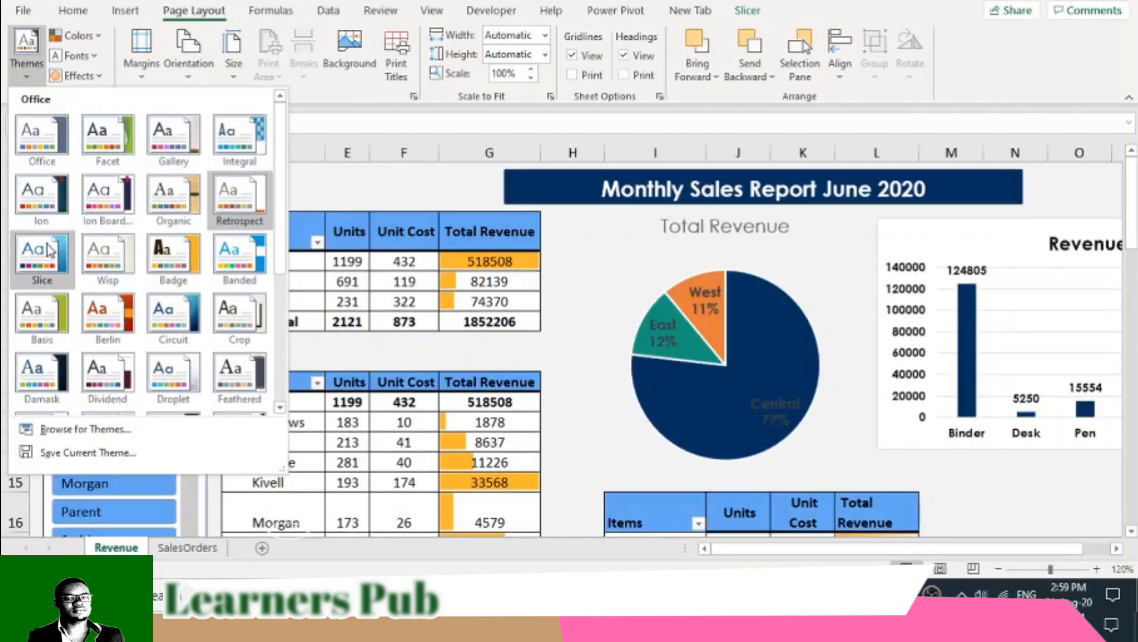
pyautogui.click(48, 250)
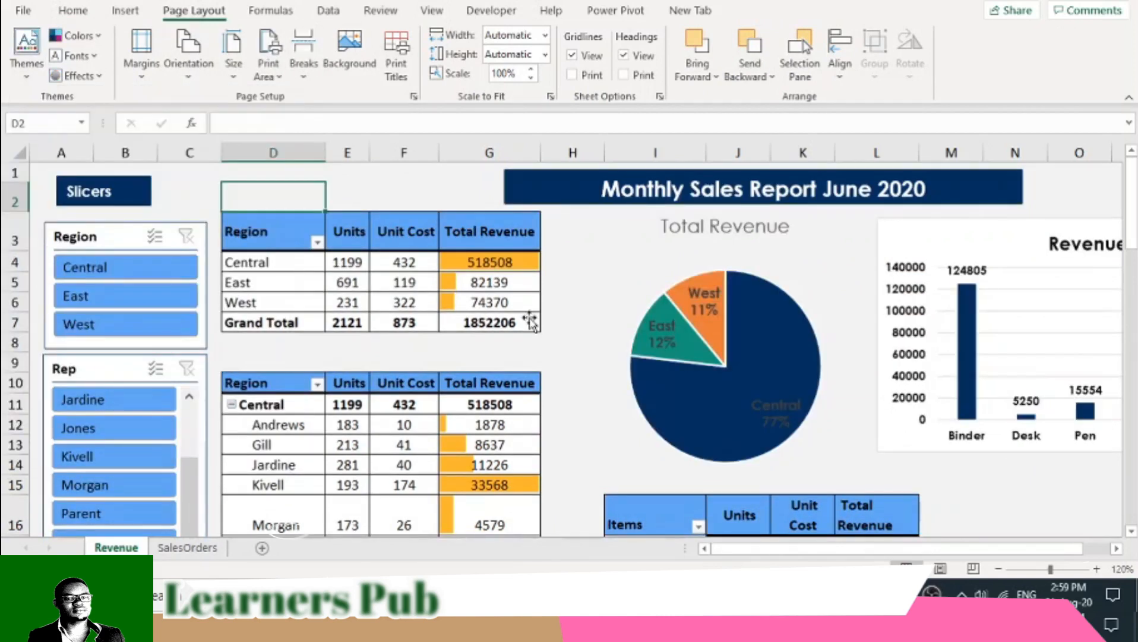
pyautogui.click(572, 352)
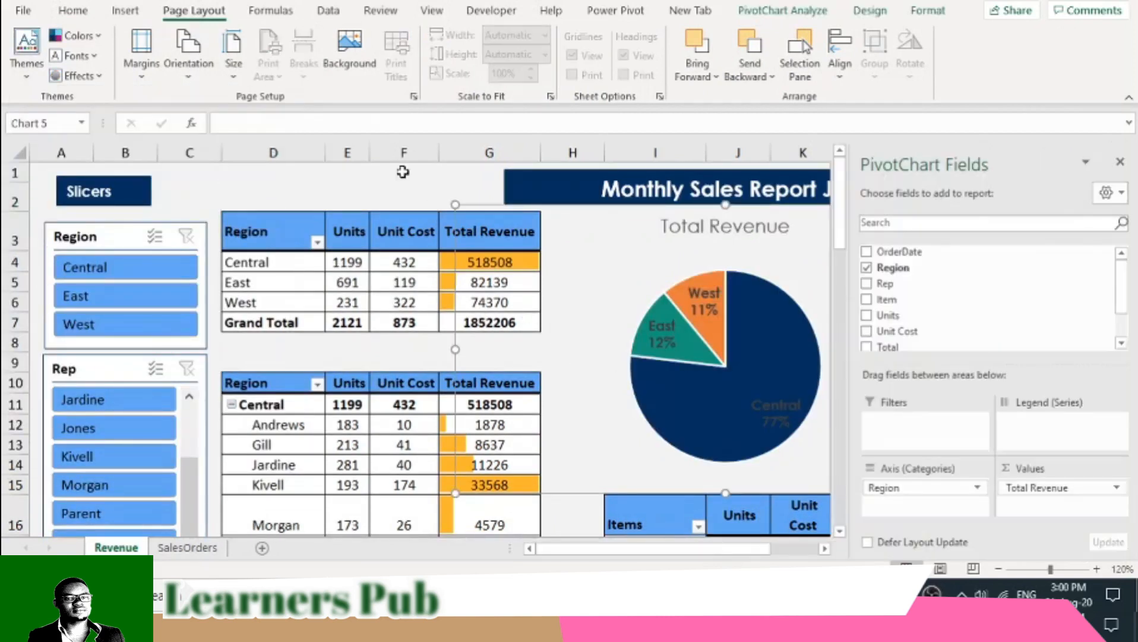
pyautogui.click(336, 185)
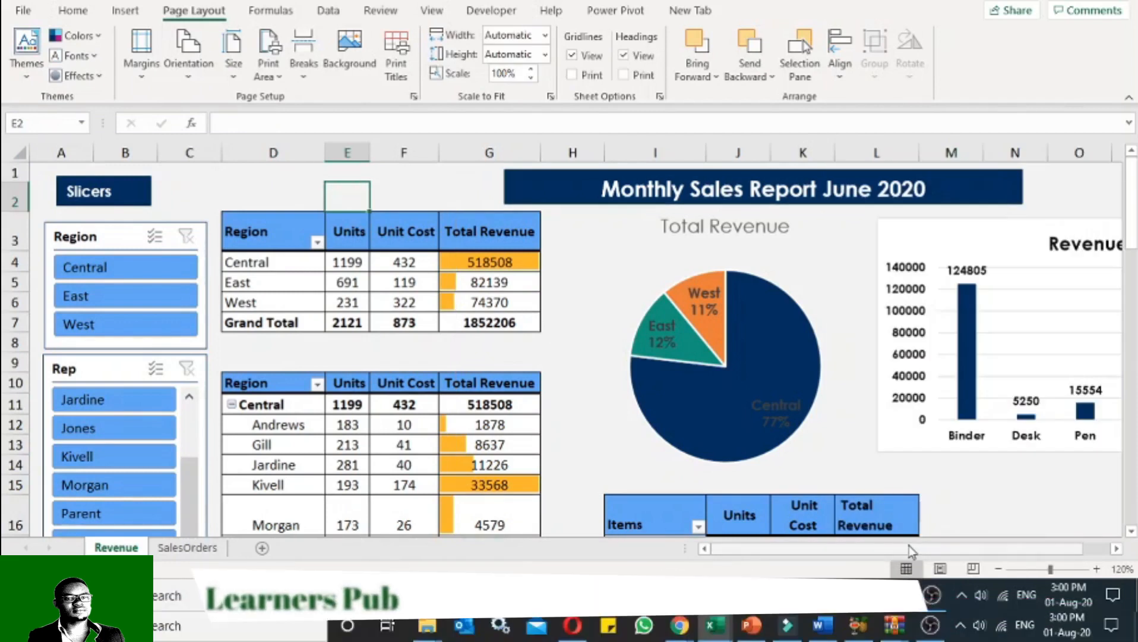
# - Set the font colour of the Total Revenue pie chart's data labels to white and deselect the chart
pyautogui.moveTo(909, 546); pyautogui.dragTo(953, 551)
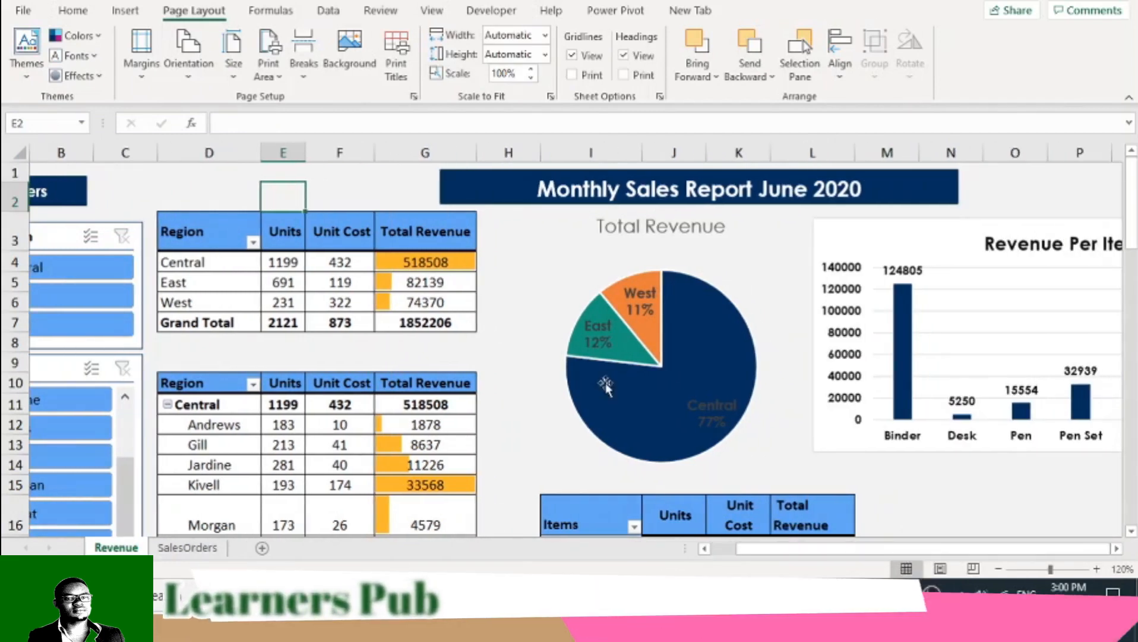
pyautogui.click(707, 426)
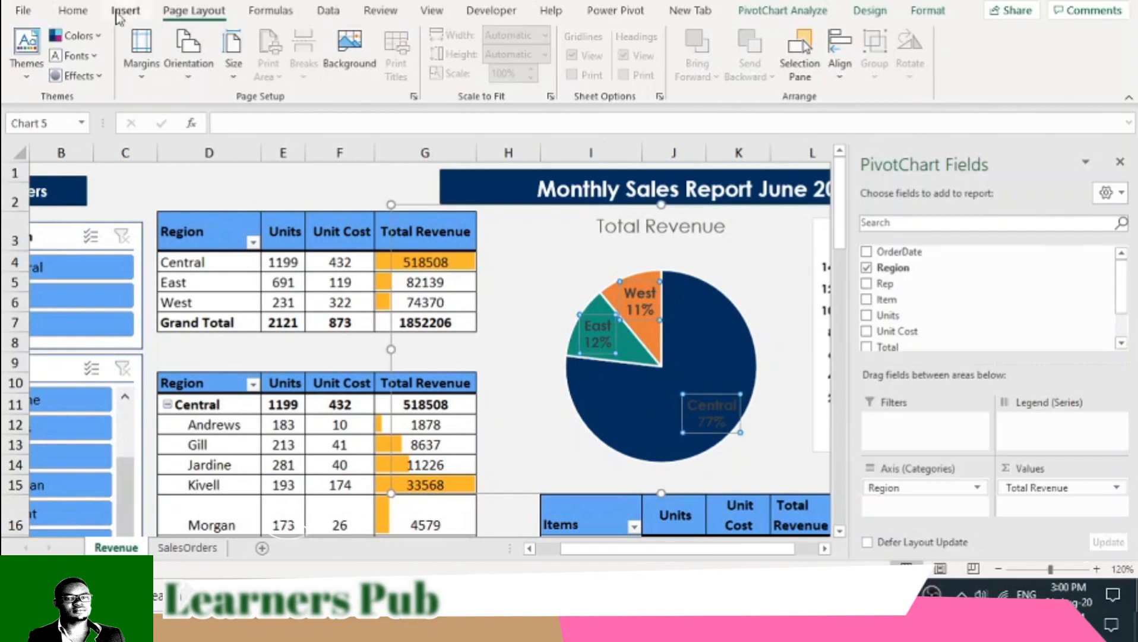
pyautogui.click(73, 10)
pyautogui.click(256, 69)
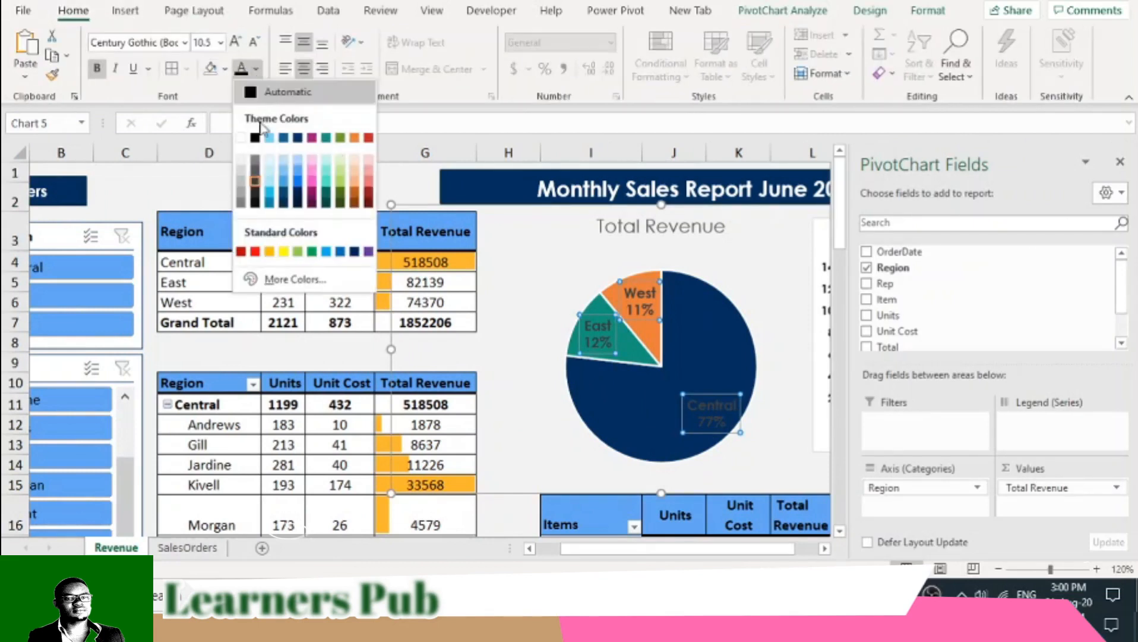
pyautogui.click(241, 138)
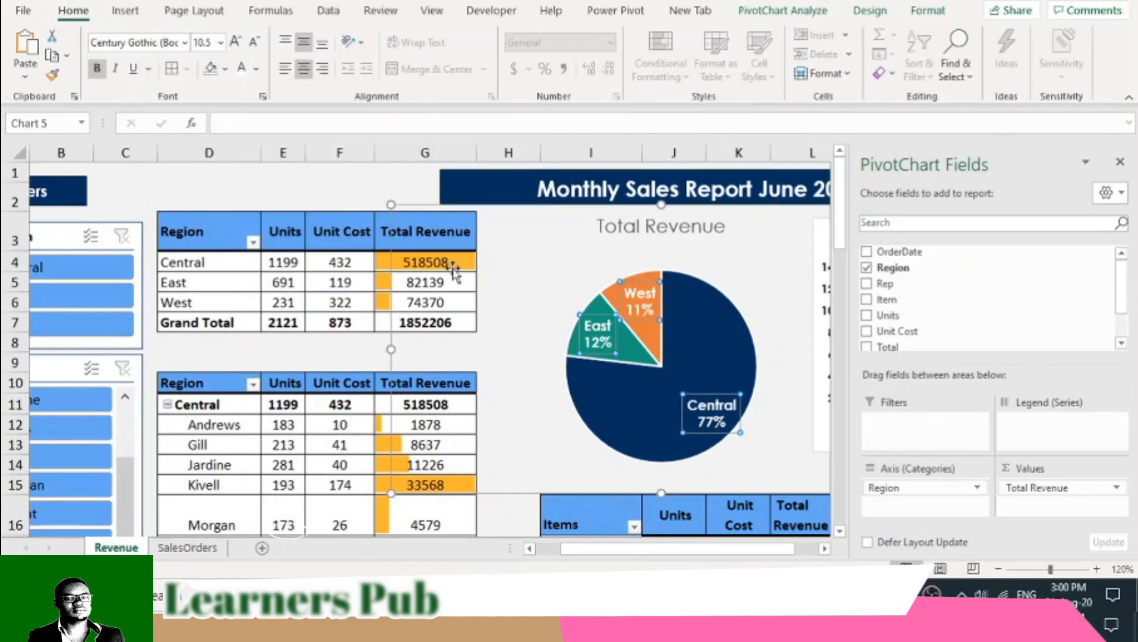
pyautogui.click(752, 293)
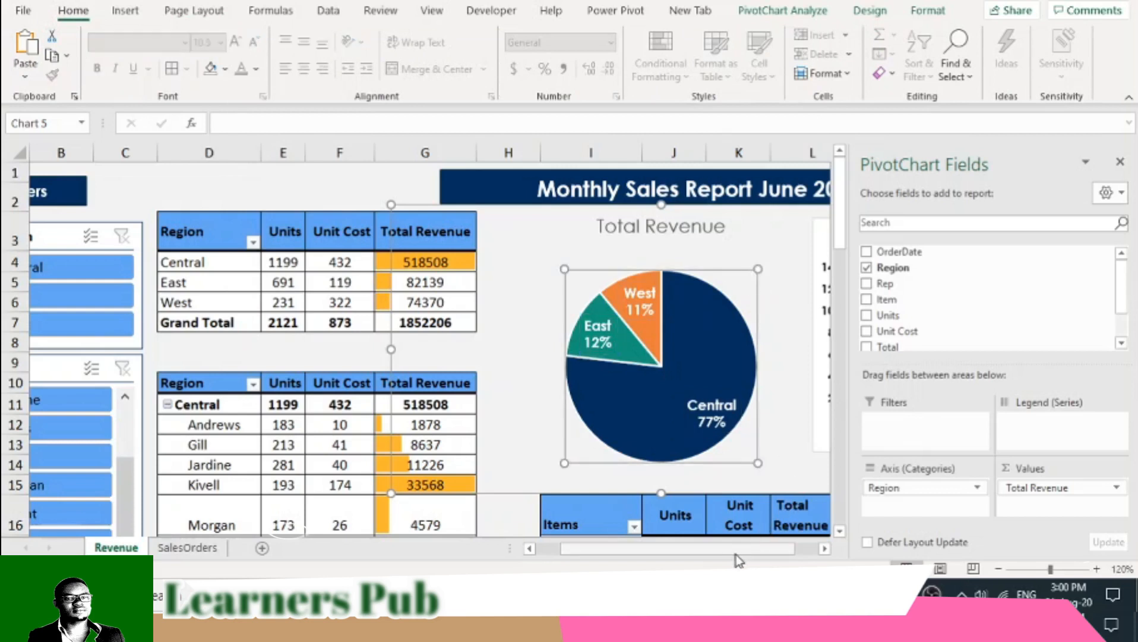
pyautogui.hscroll(-1, 735, 559)
pyautogui.click(332, 193)
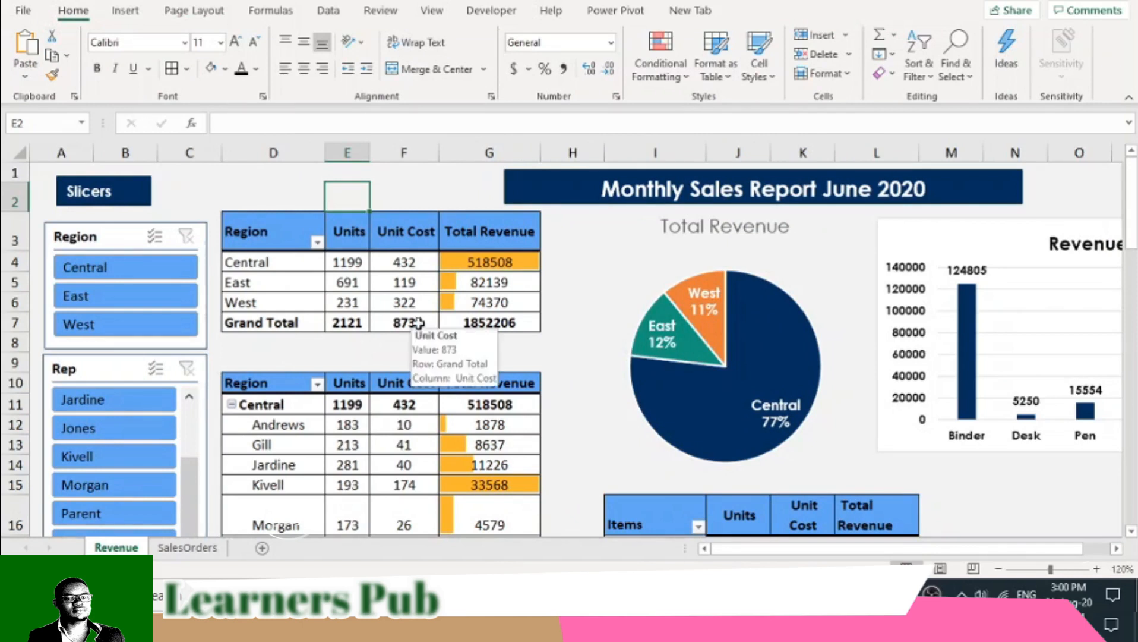
# - Widen column E, which holds the Units values of the Region PivotTables, and look over the dashboard
pyautogui.moveTo(370, 152); pyautogui.dragTo(409, 154)
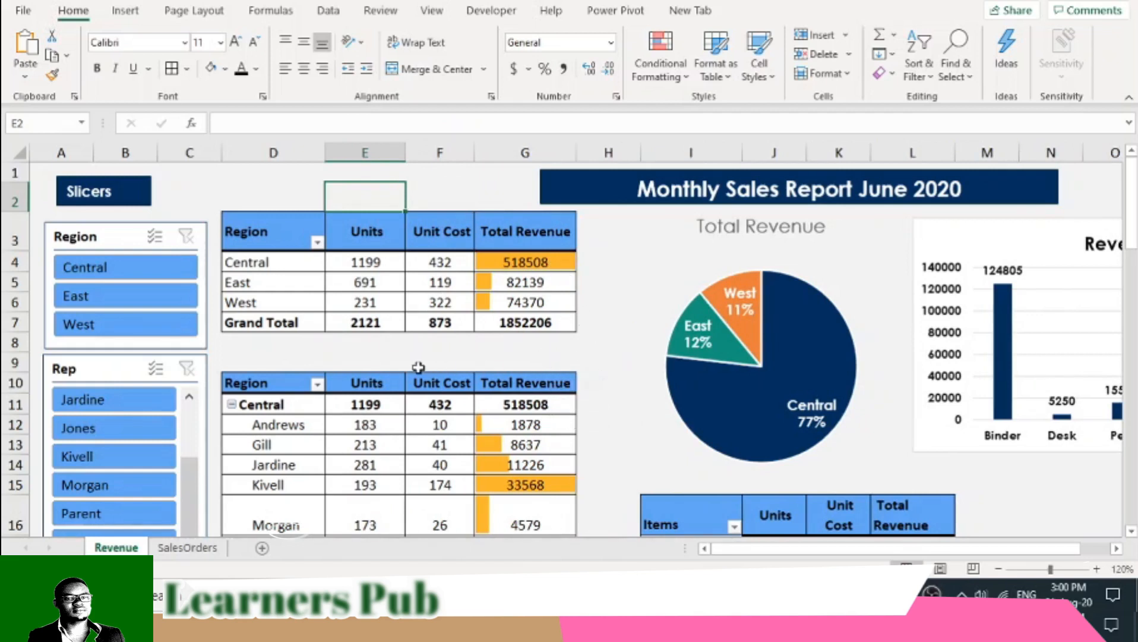
pyautogui.moveTo(909, 548); pyautogui.dragTo(835, 559)
pyautogui.moveTo(740, 556); pyautogui.dragTo(795, 557)
pyautogui.click(932, 593)
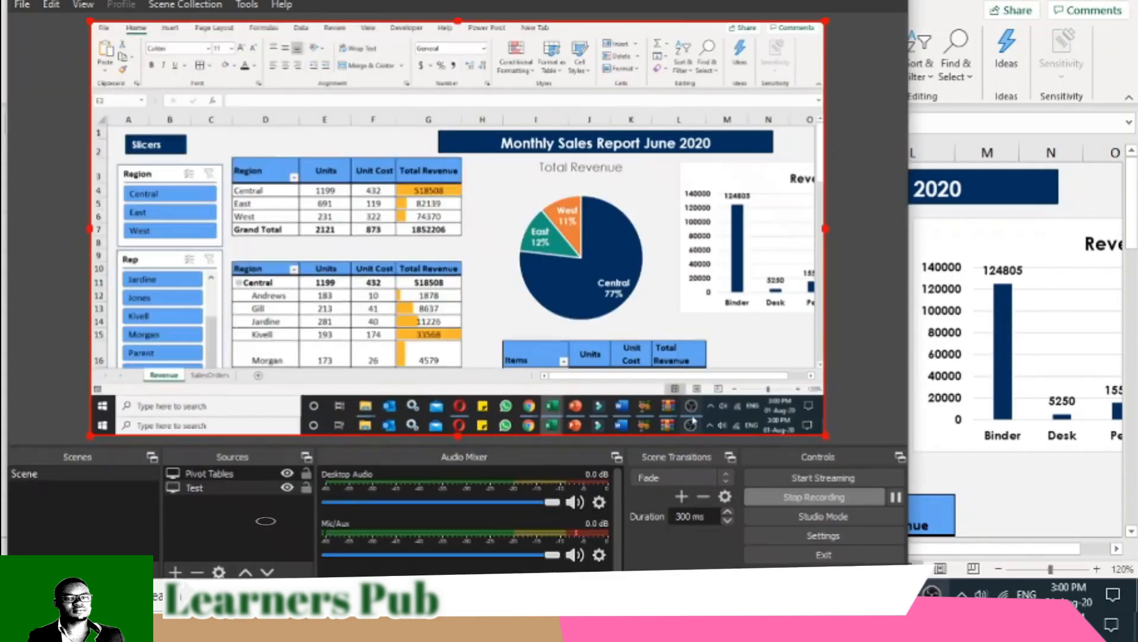